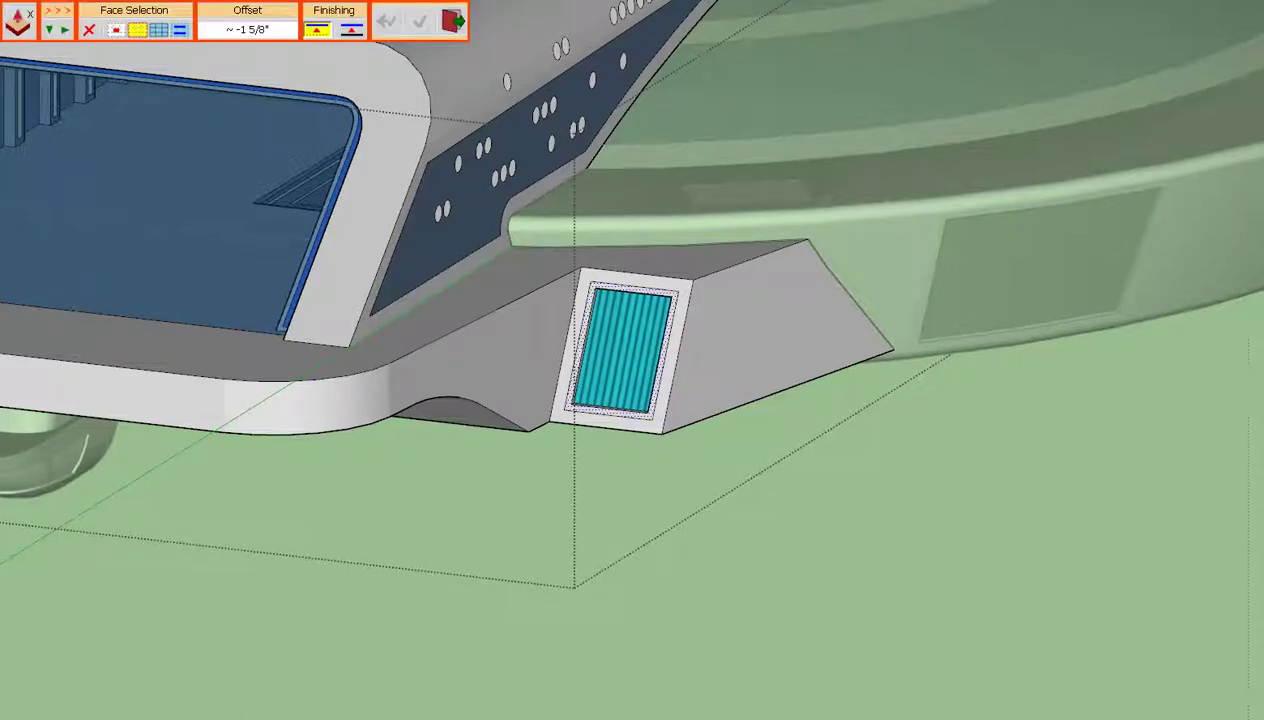
- Offset the ribbed cyan window face about 1 1/8" to form an inset frame
scroll(685, 342, "up", 5)
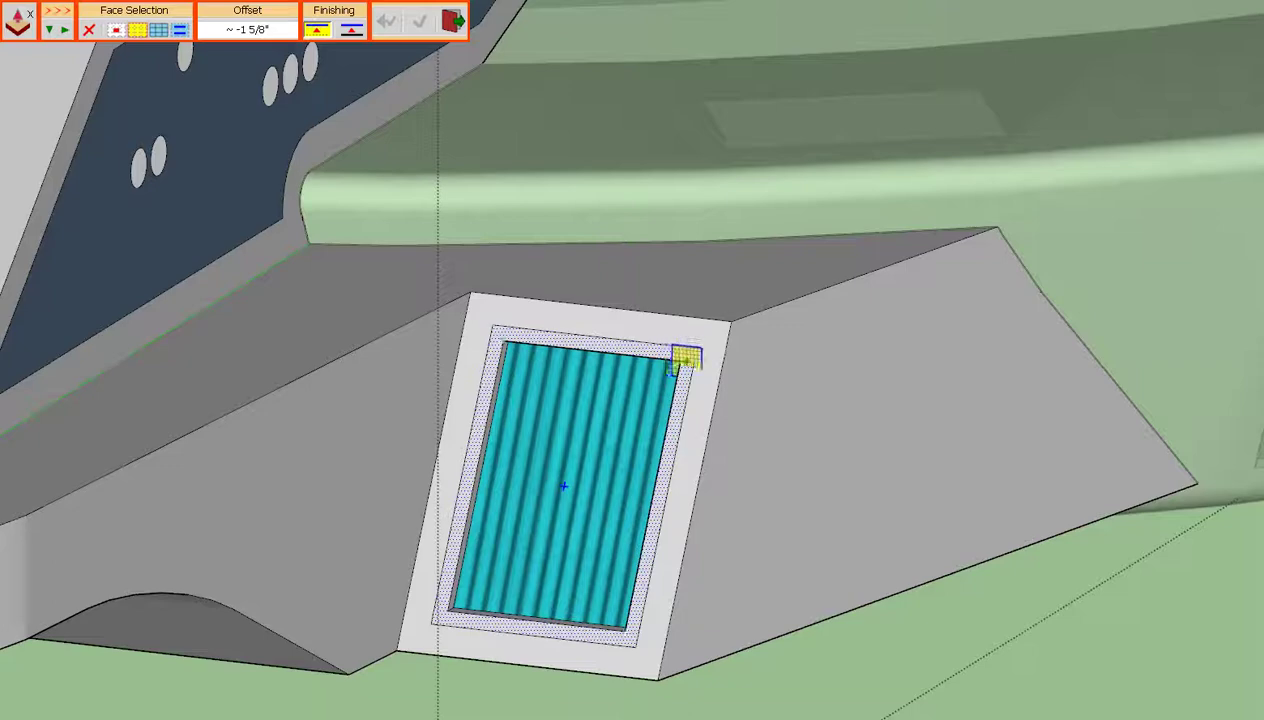
left_click_drag(684, 360, 677, 370)
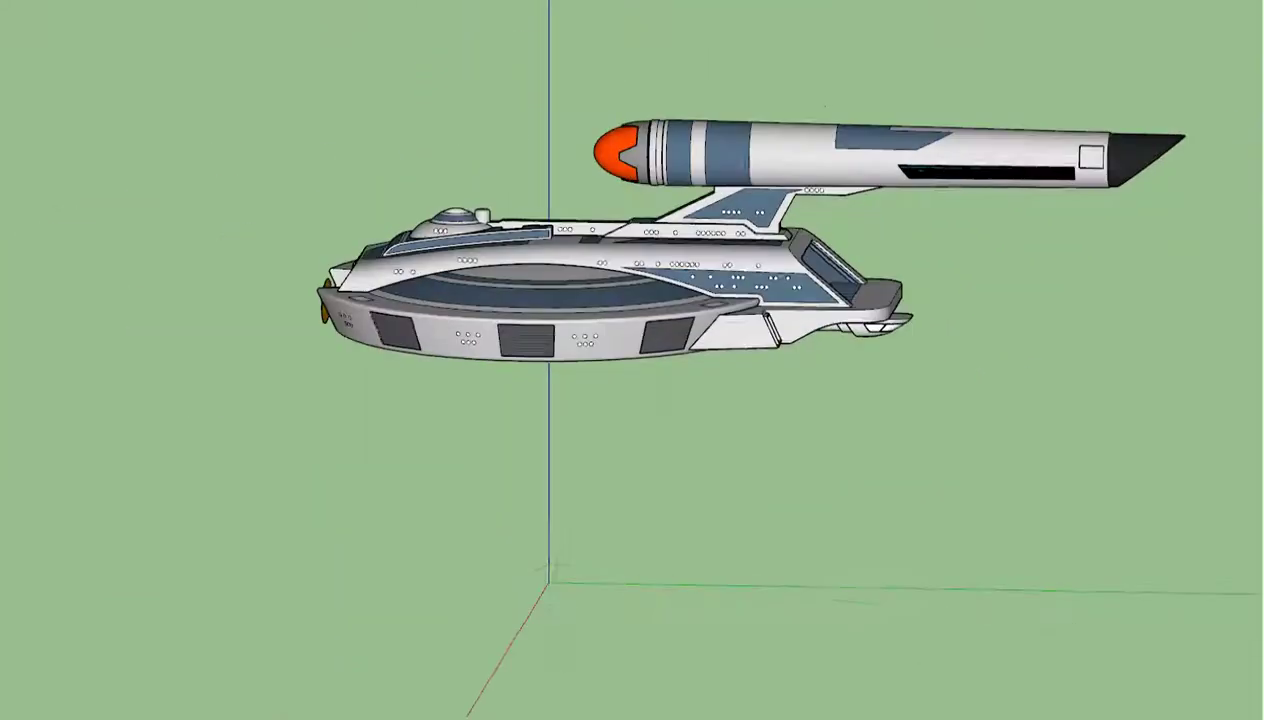
- Switch the camera to the Right standard view of the ship
key("alt+c")
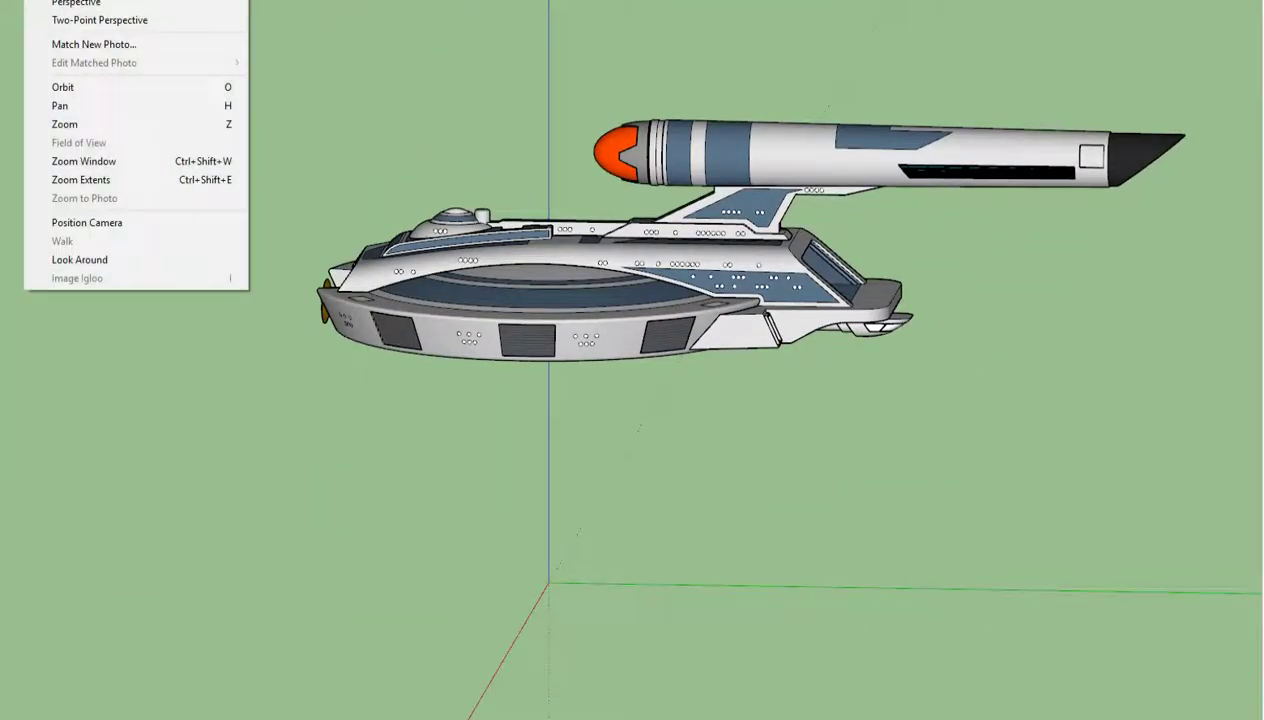
key("Down")
key("Return")
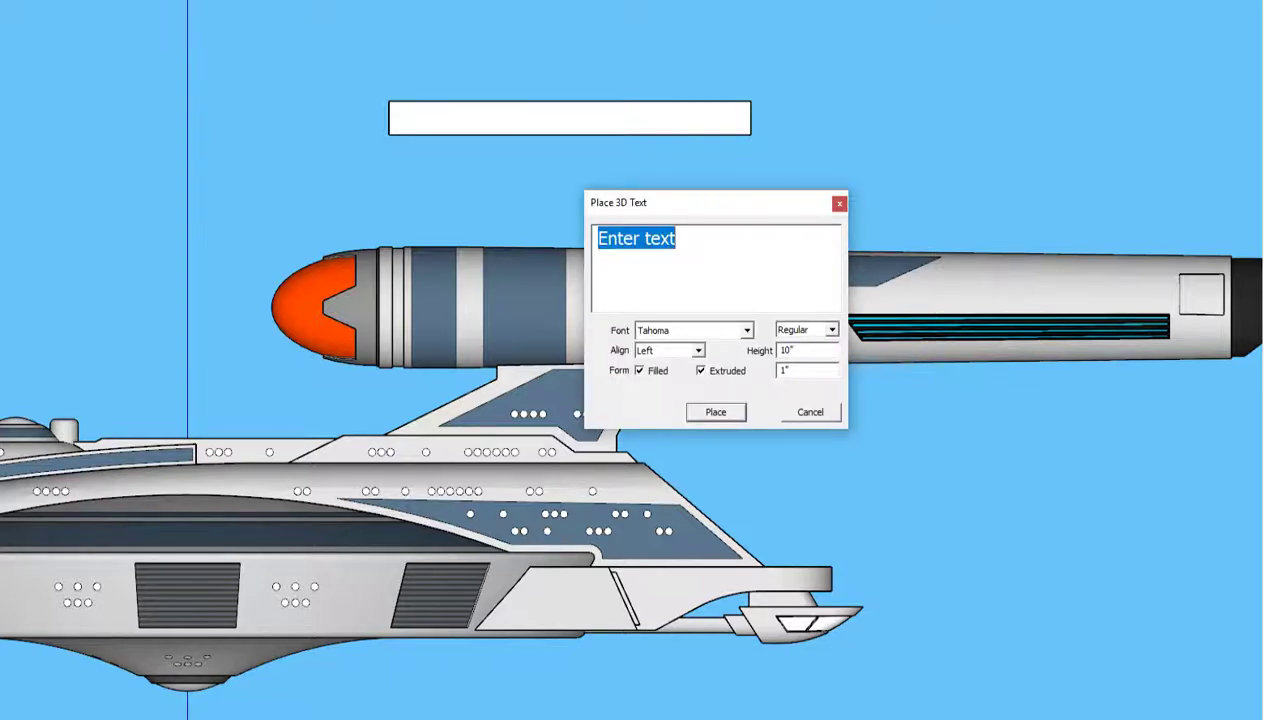
- Set the 3D text font to Impact and replace the placeholder with MAYFLOWER
left_click(746, 330)
scroll(730, 410, "down", 5)
scroll(730, 410, "down", 3)
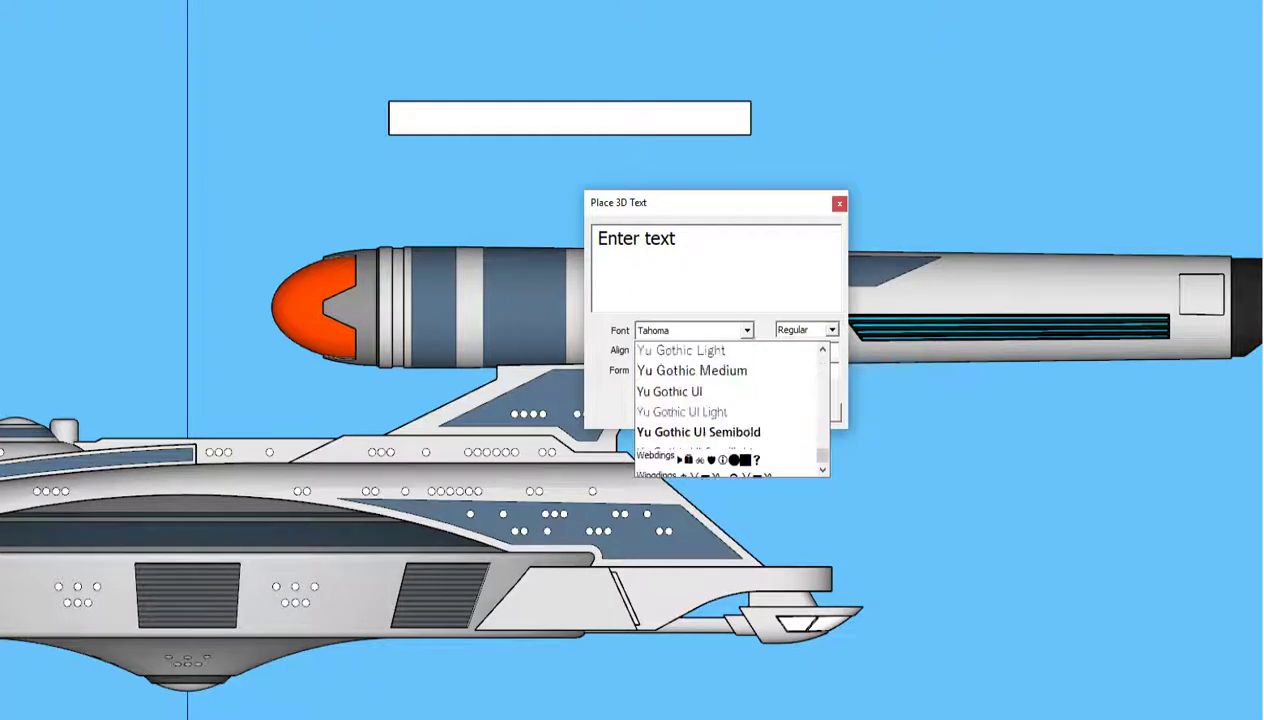
scroll(730, 410, "up", 2)
scroll(730, 410, "up", 1)
scroll(730, 410, "down", 3)
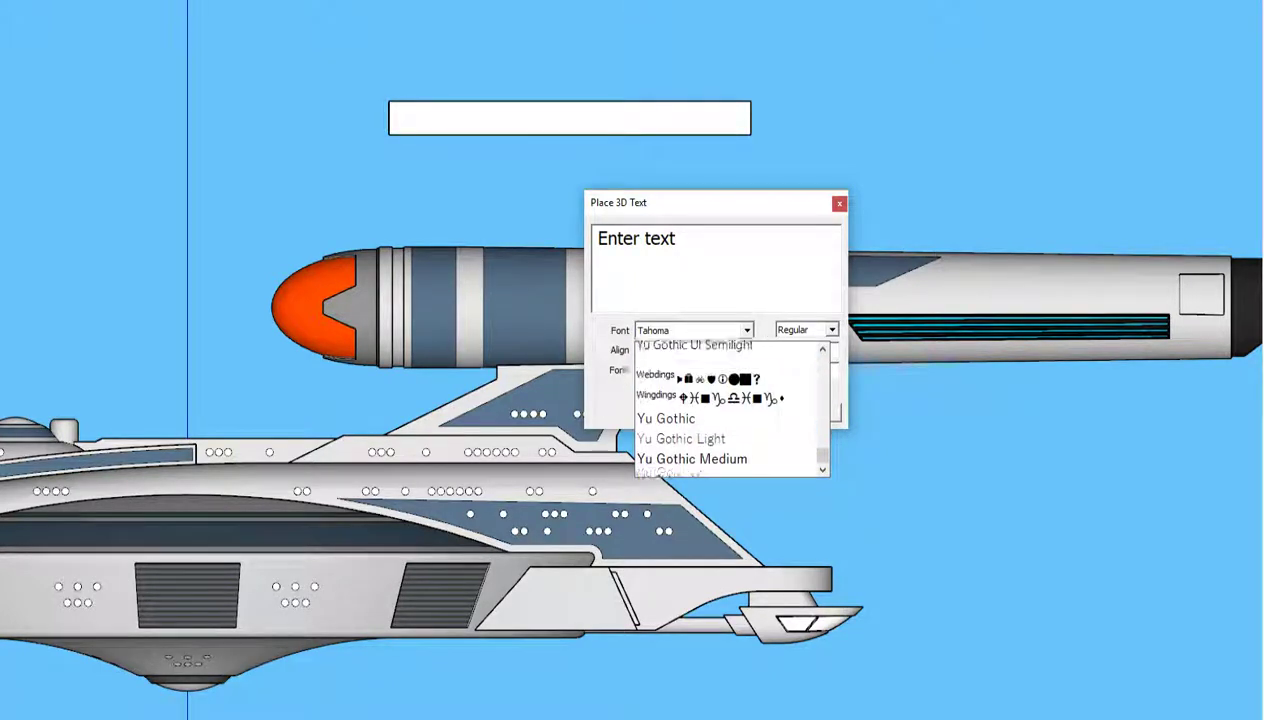
scroll(730, 430, "up", 1)
scroll(730, 430, "up", 2)
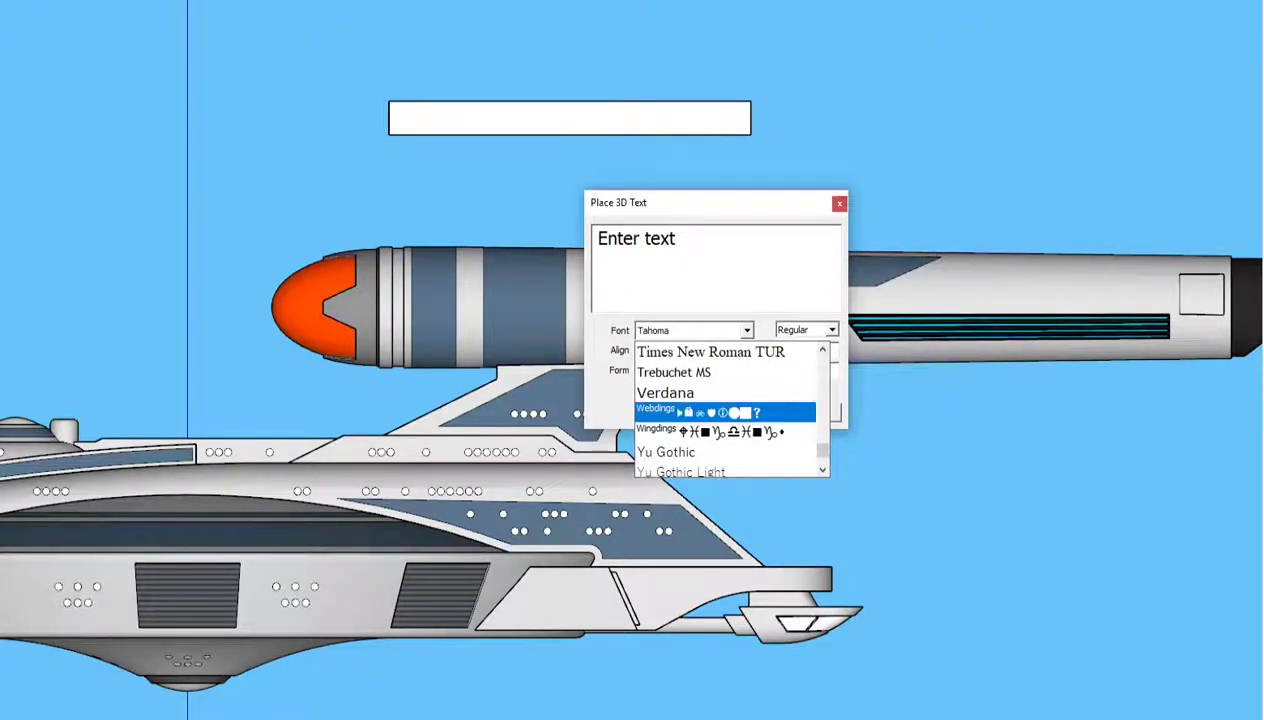
scroll(730, 430, "up", 3)
scroll(730, 430, "up", 1)
scroll(730, 430, "up", 1)
scroll(730, 430, "up", 1)
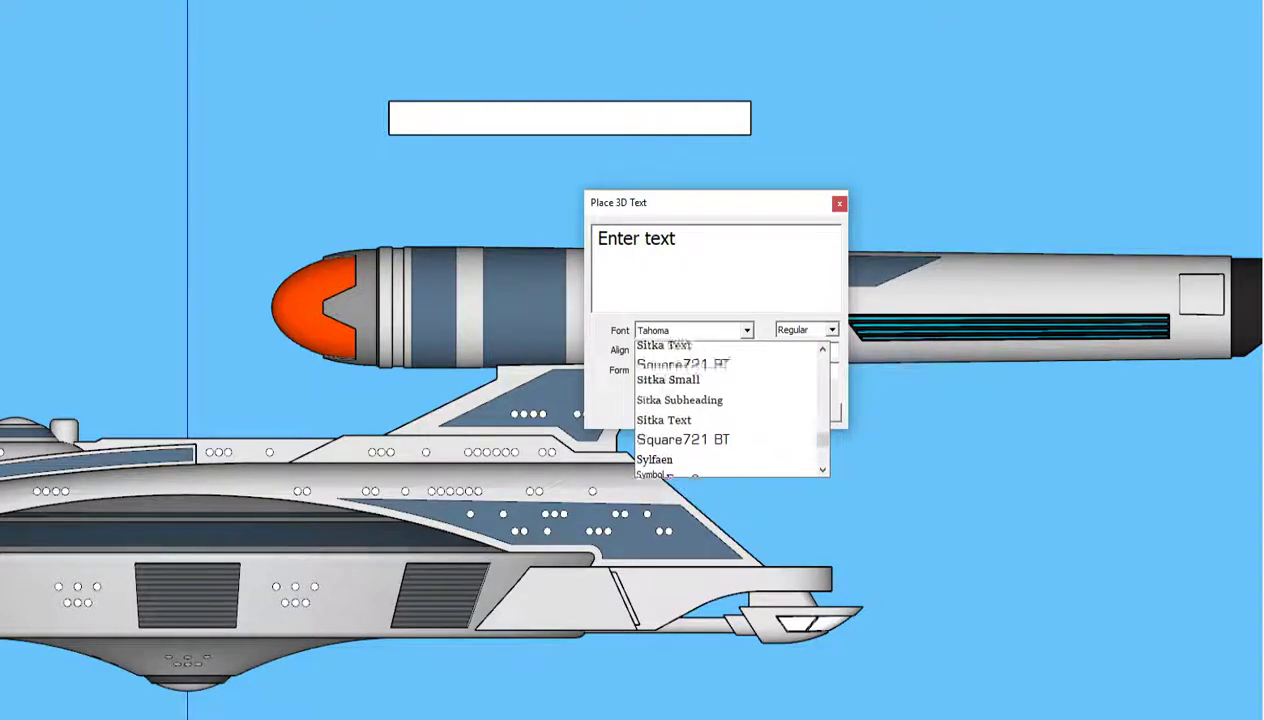
scroll(730, 430, "up", 1)
scroll(730, 430, "up", 1)
scroll(730, 410, "up", 1)
scroll(730, 410, "up", 1)
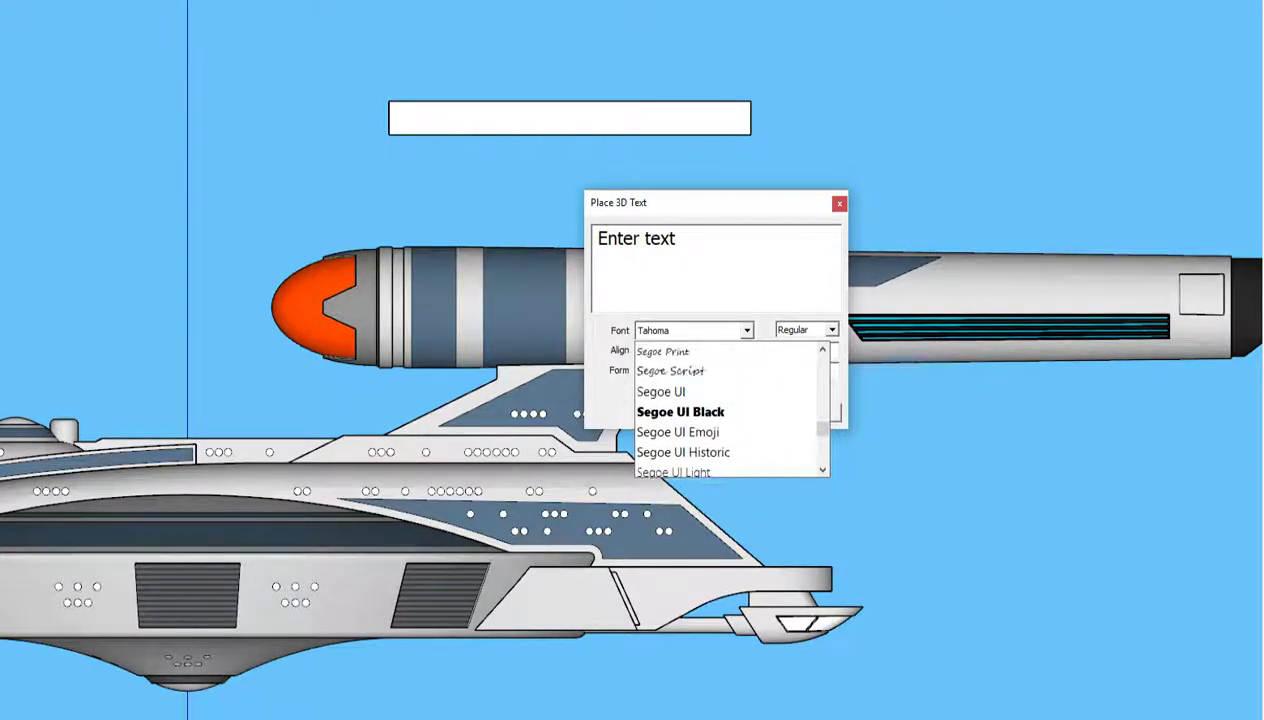
scroll(730, 410, "up", 1)
scroll(730, 410, "up", 1)
scroll(730, 410, "up", 2)
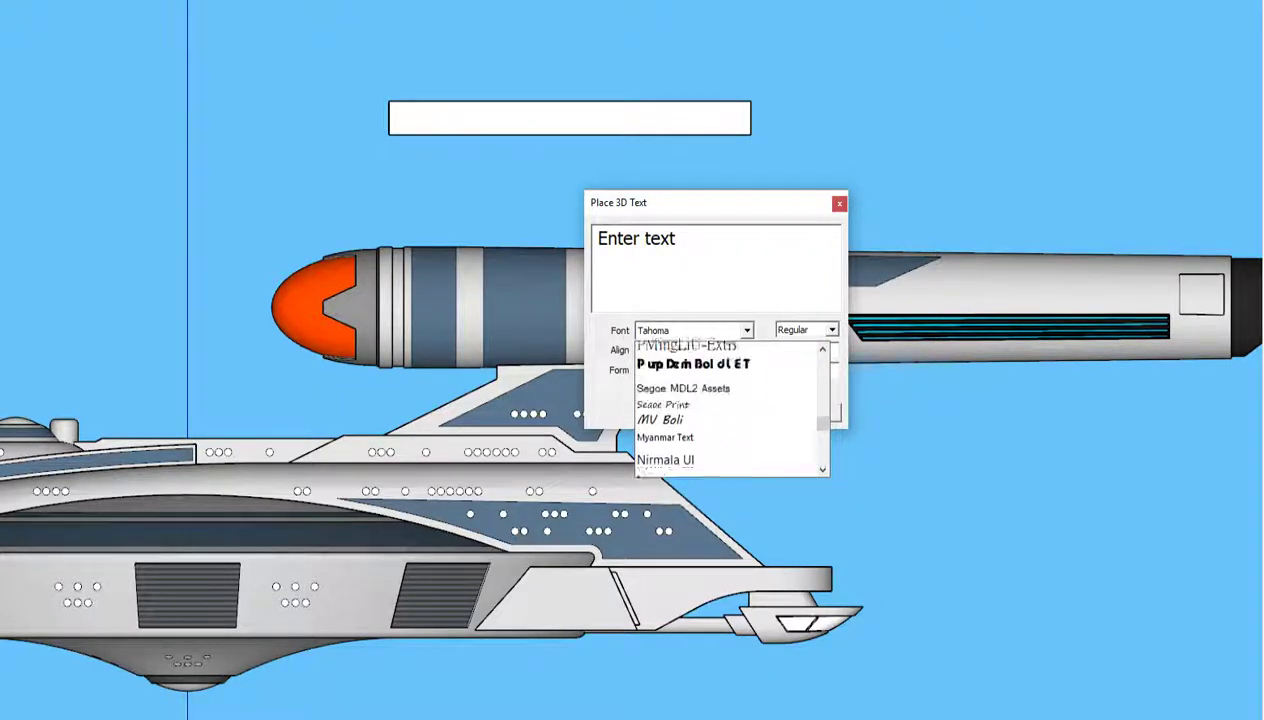
scroll(730, 410, "up", 2)
scroll(728, 444, "up", 2)
scroll(728, 444, "up", 2)
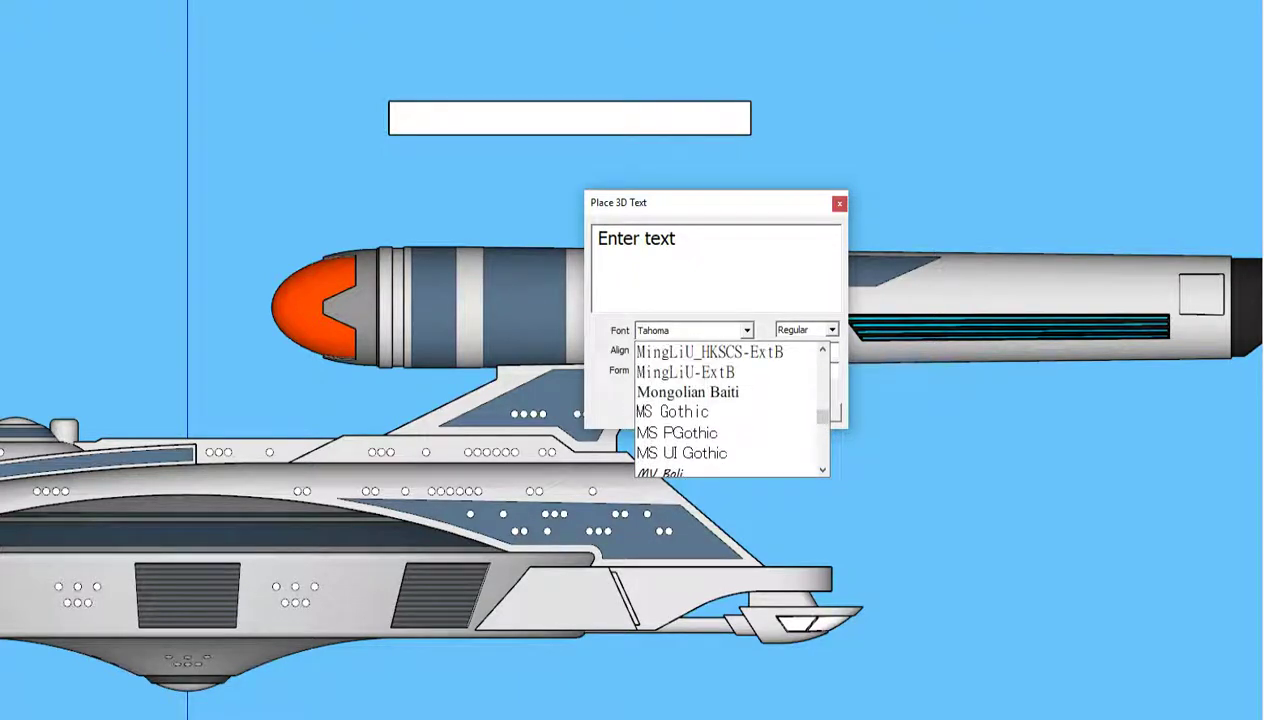
scroll(730, 455, "up", 2)
scroll(733, 466, "up", 2)
scroll(733, 460, "up", 2)
scroll(740, 430, "up", 2)
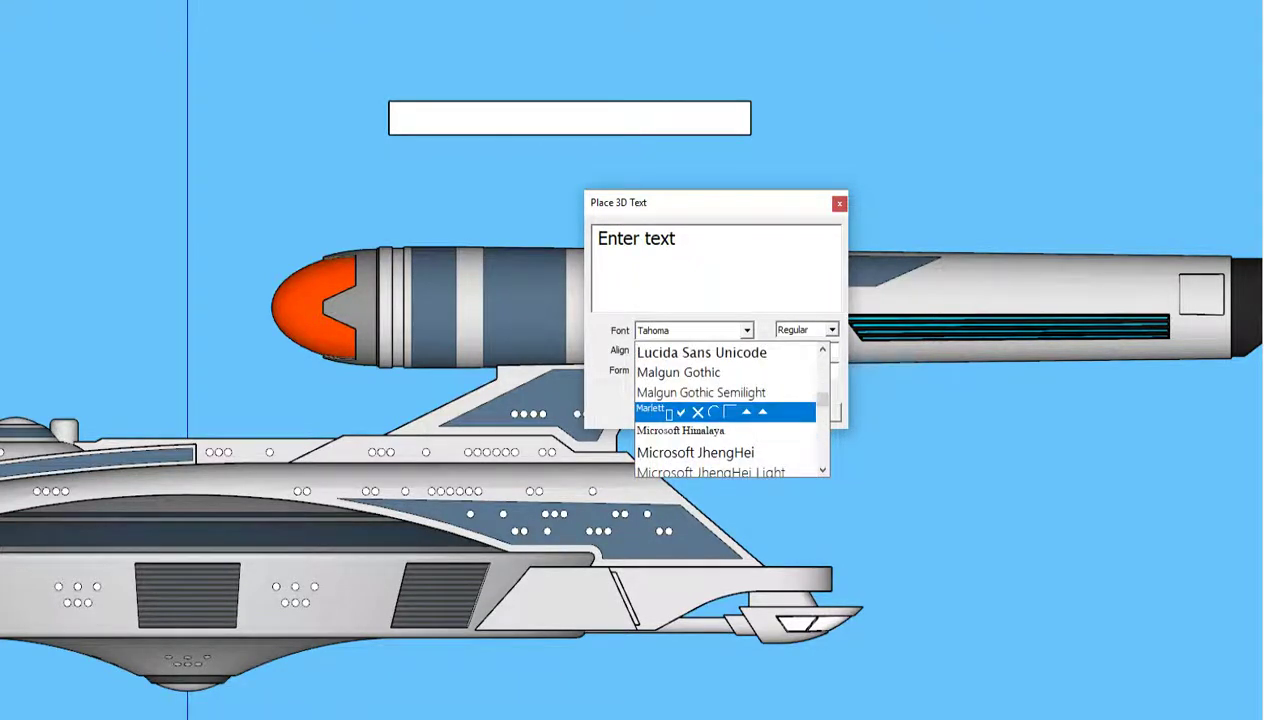
scroll(742, 410, "up", 1)
scroll(745, 392, "up", 3)
scroll(730, 410, "up", 1)
scroll(730, 410, "down", 2)
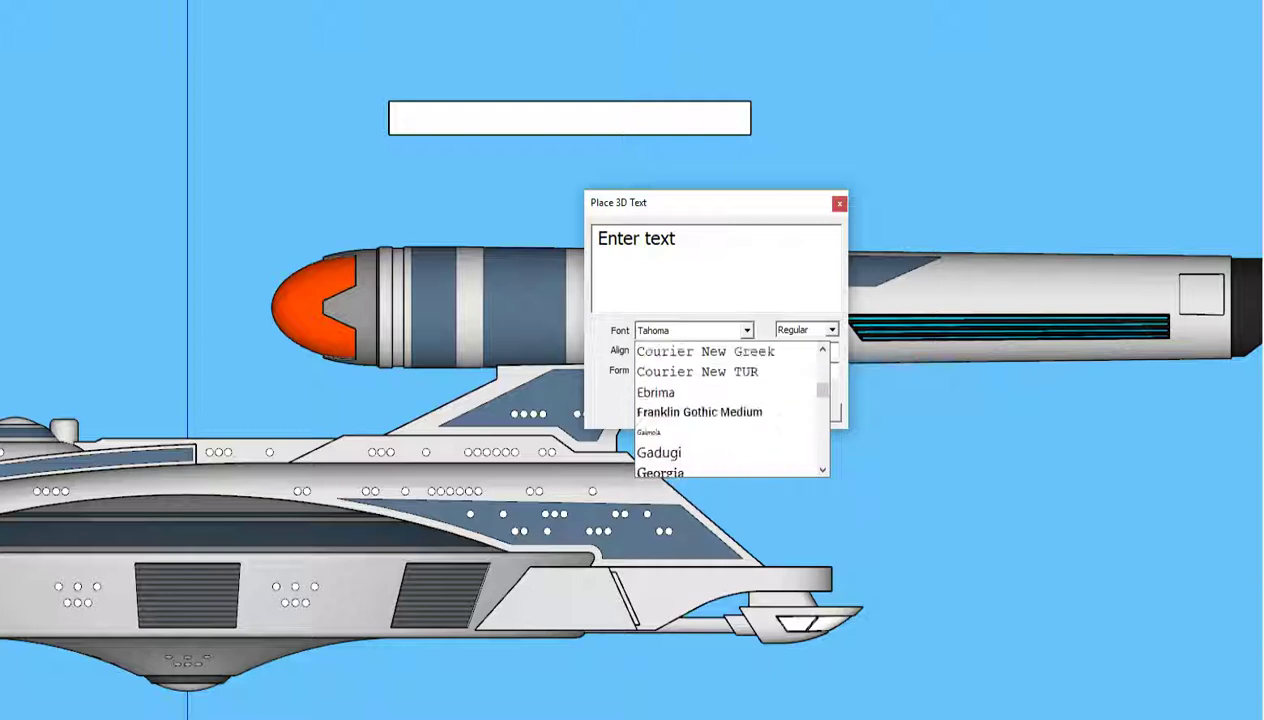
scroll(730, 410, "up", 2)
scroll(730, 410, "up", 2)
scroll(730, 410, "down", 3)
scroll(730, 410, "down", 1)
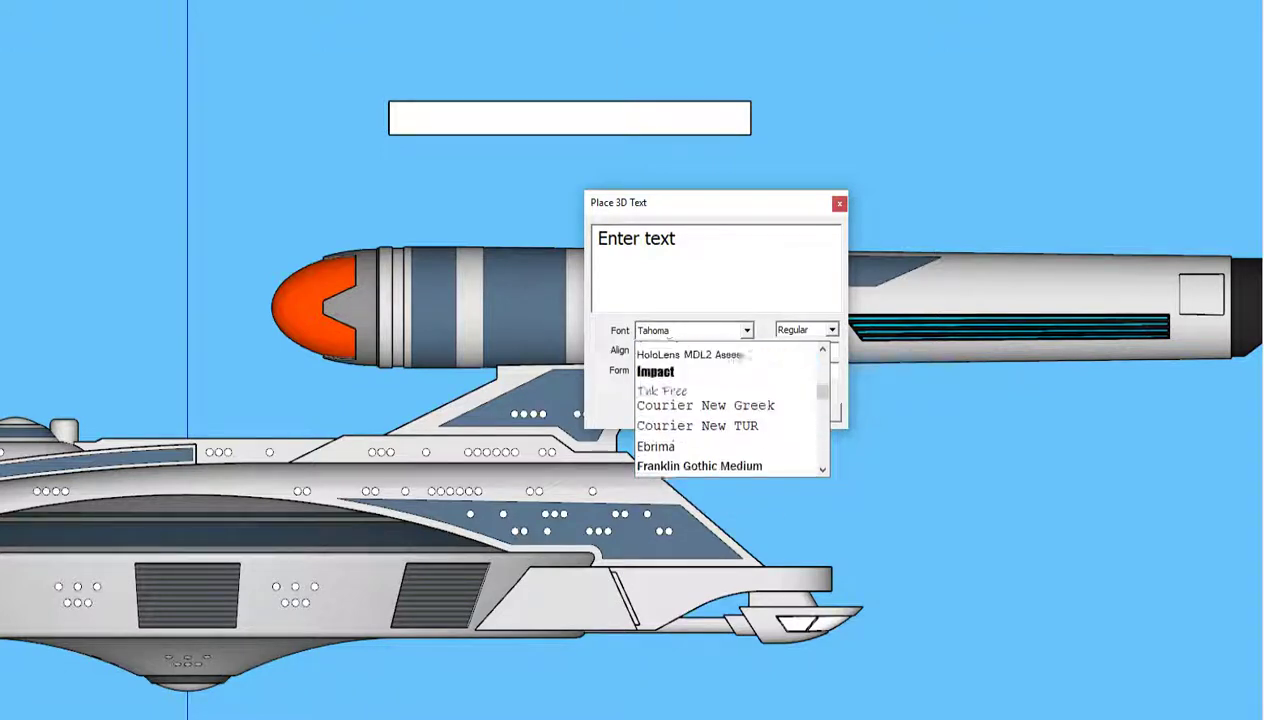
scroll(730, 410, "down", 2)
scroll(730, 410, "up", 1)
scroll(730, 410, "down", 2)
scroll(730, 410, "up", 1)
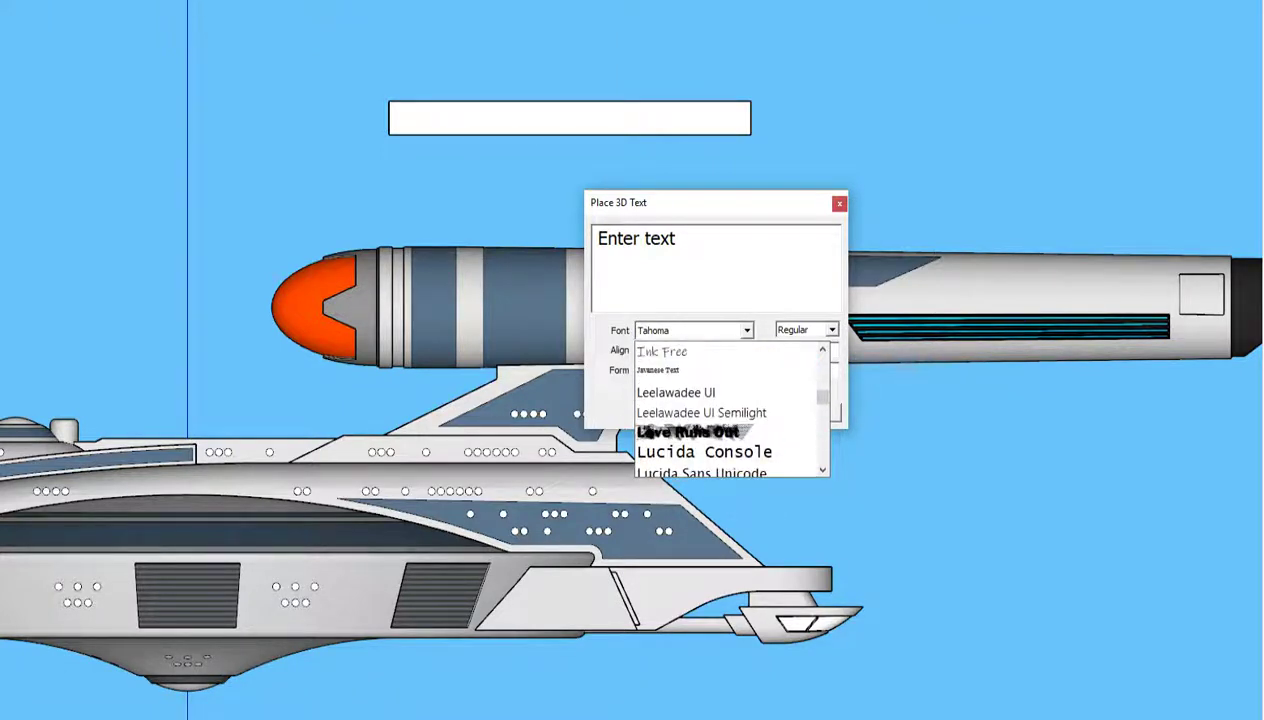
scroll(730, 410, "up", 1)
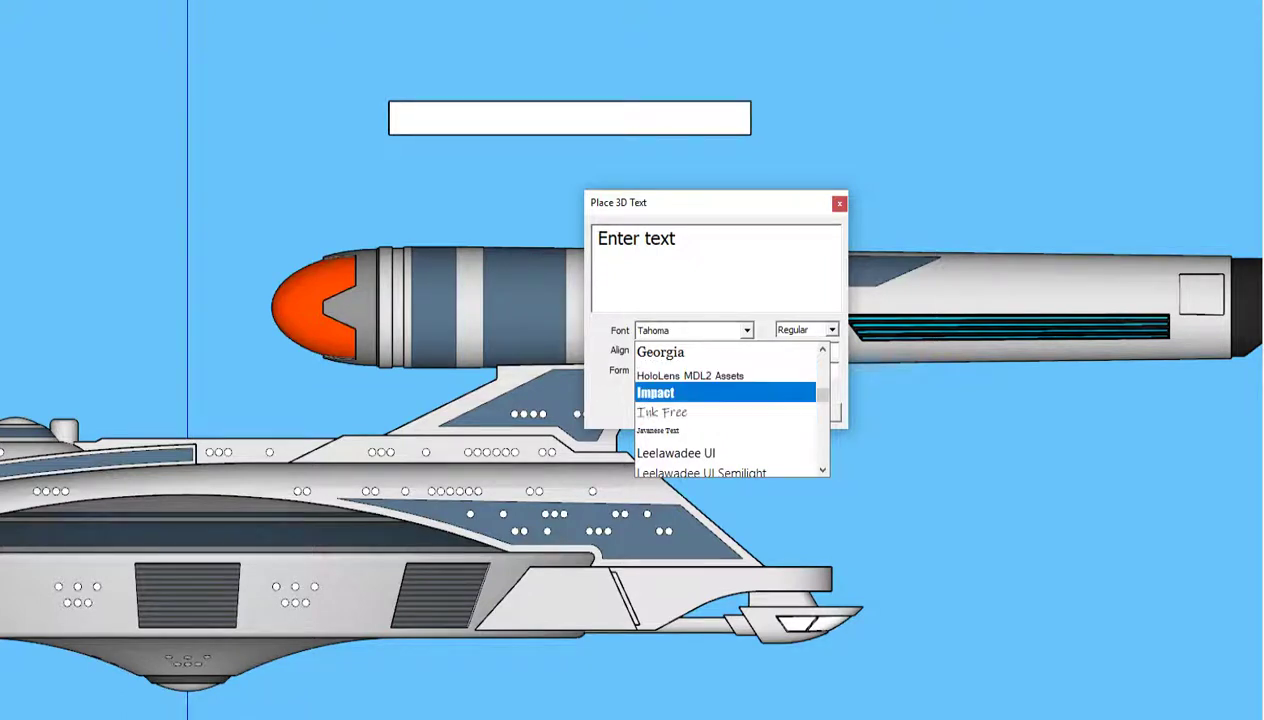
left_click(700, 392)
left_click_drag(666, 238, 595, 238)
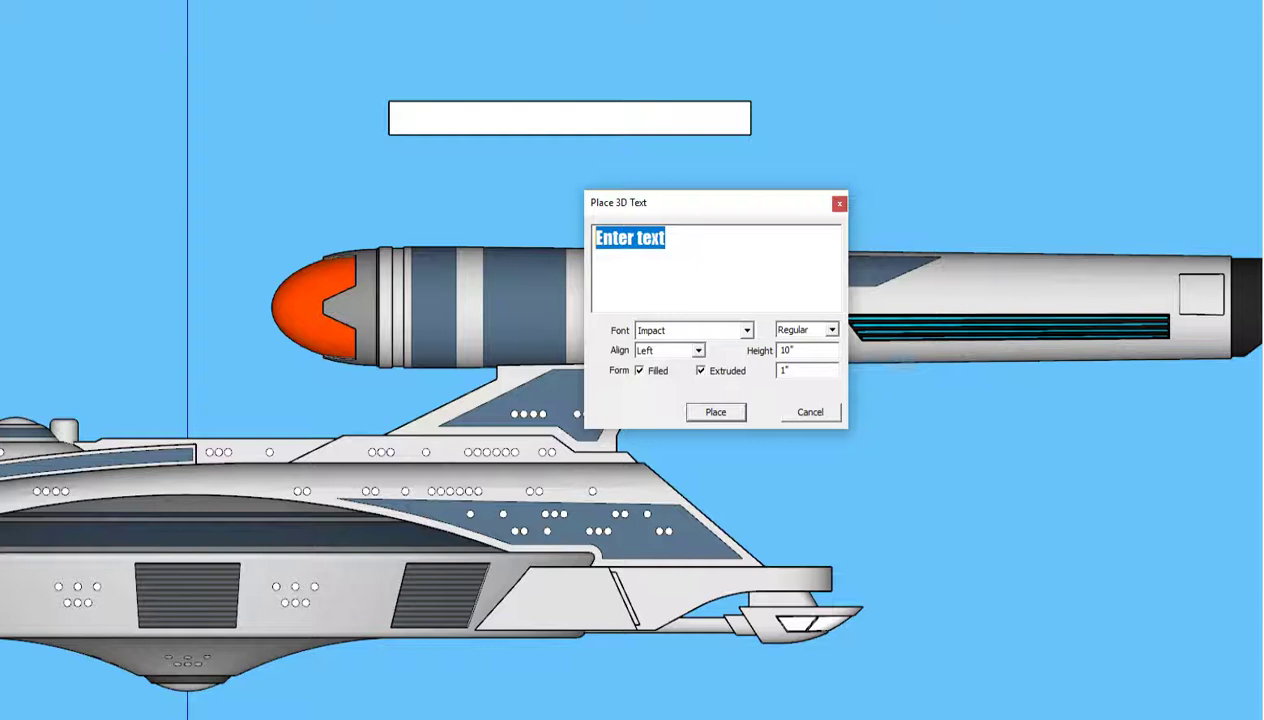
type("MAY")
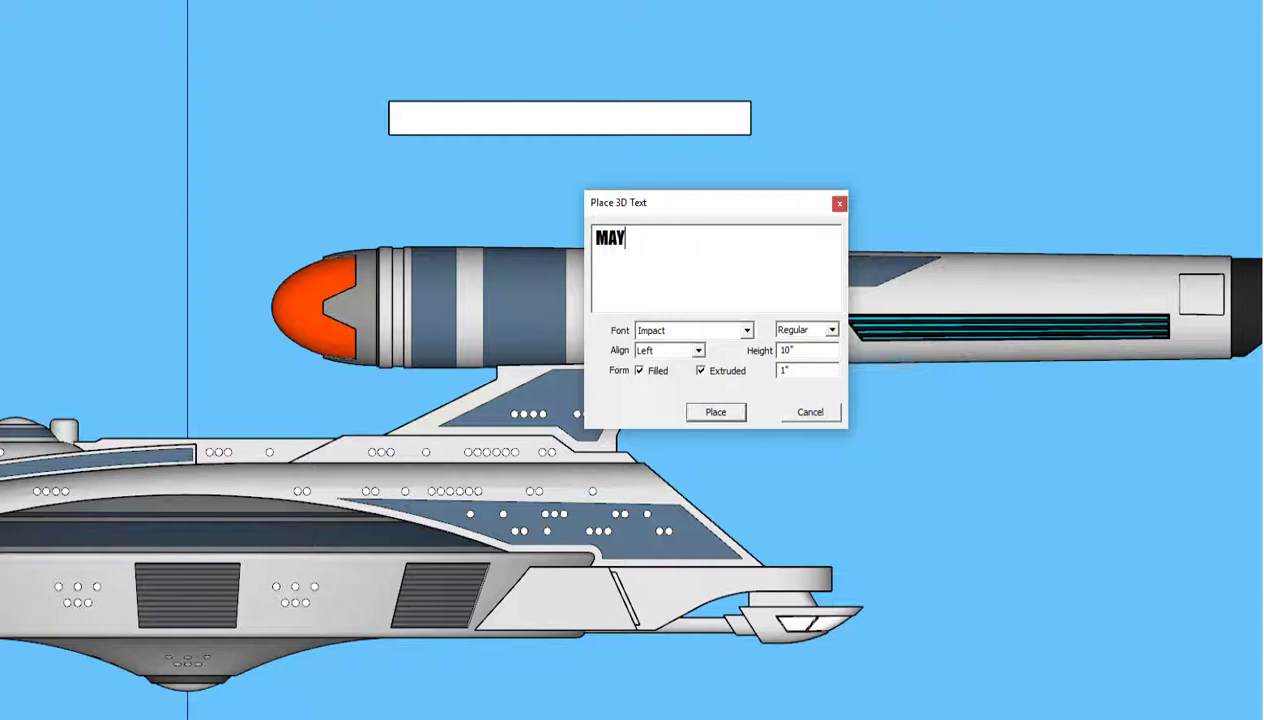
type("FLOW")
type("ER")
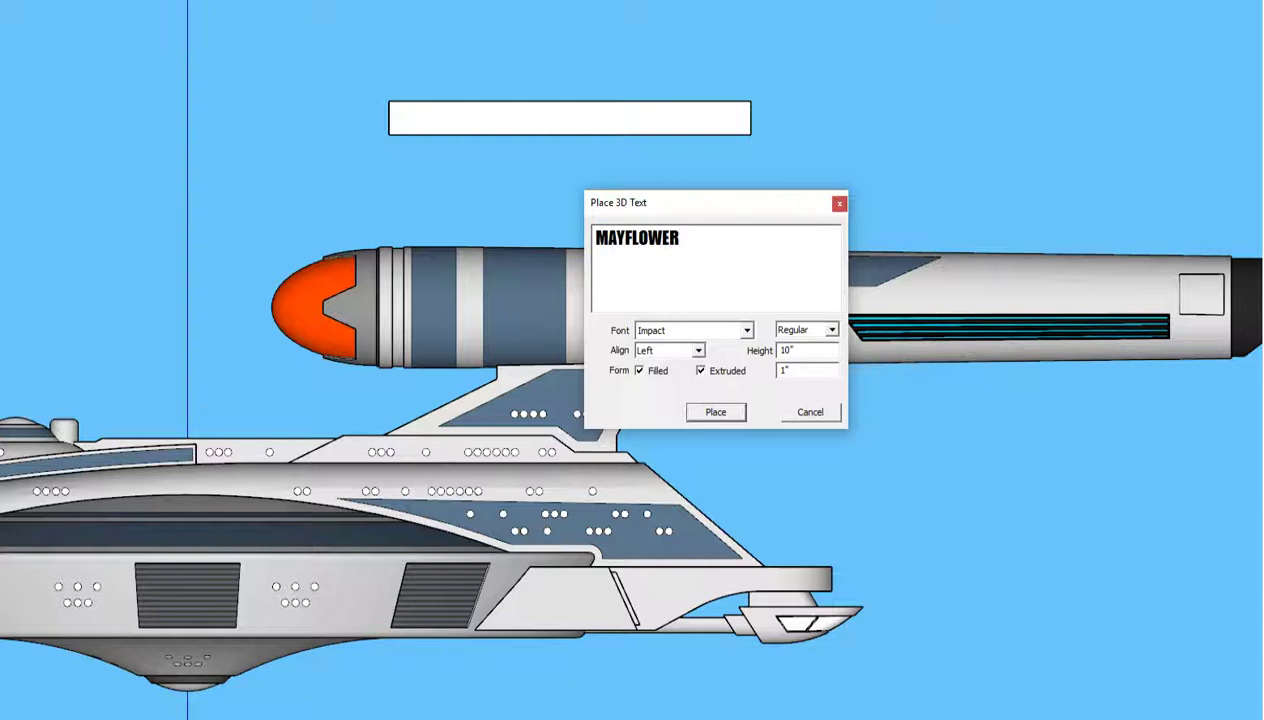
- Place the MAYFLOWER lettering above the nacelle beside the white bar
left_click(716, 412)
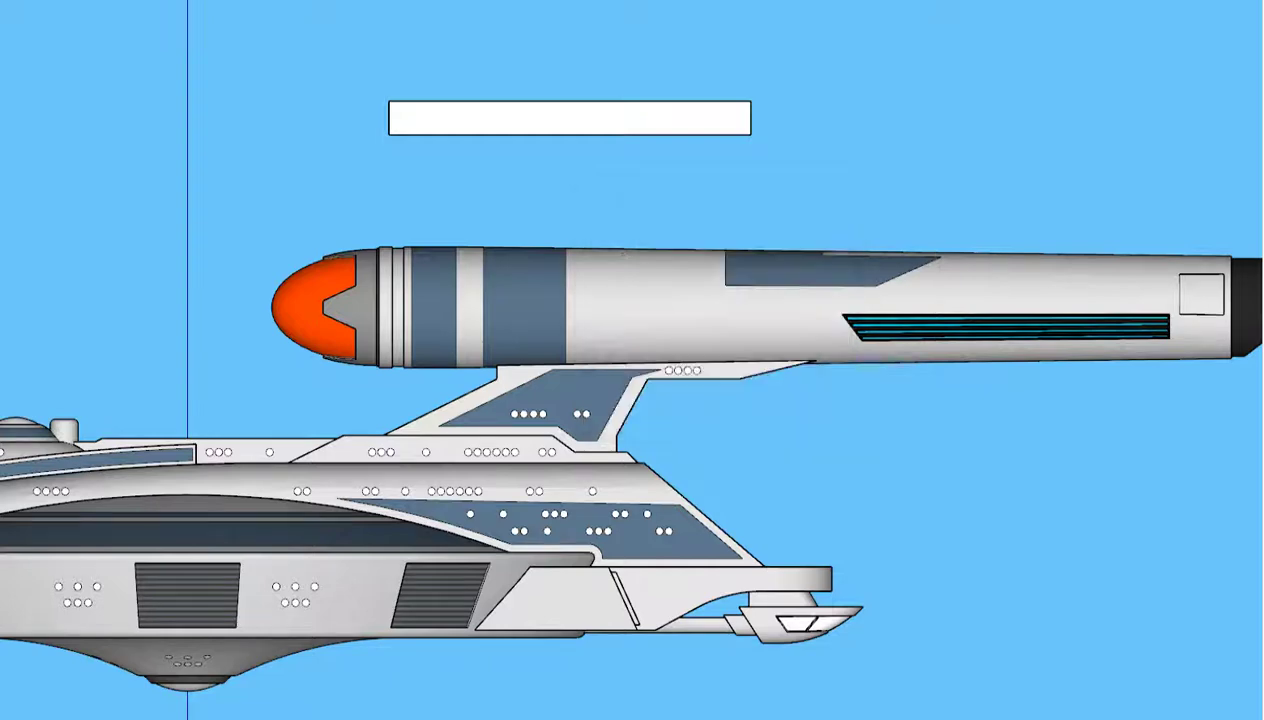
left_click(485, 125)
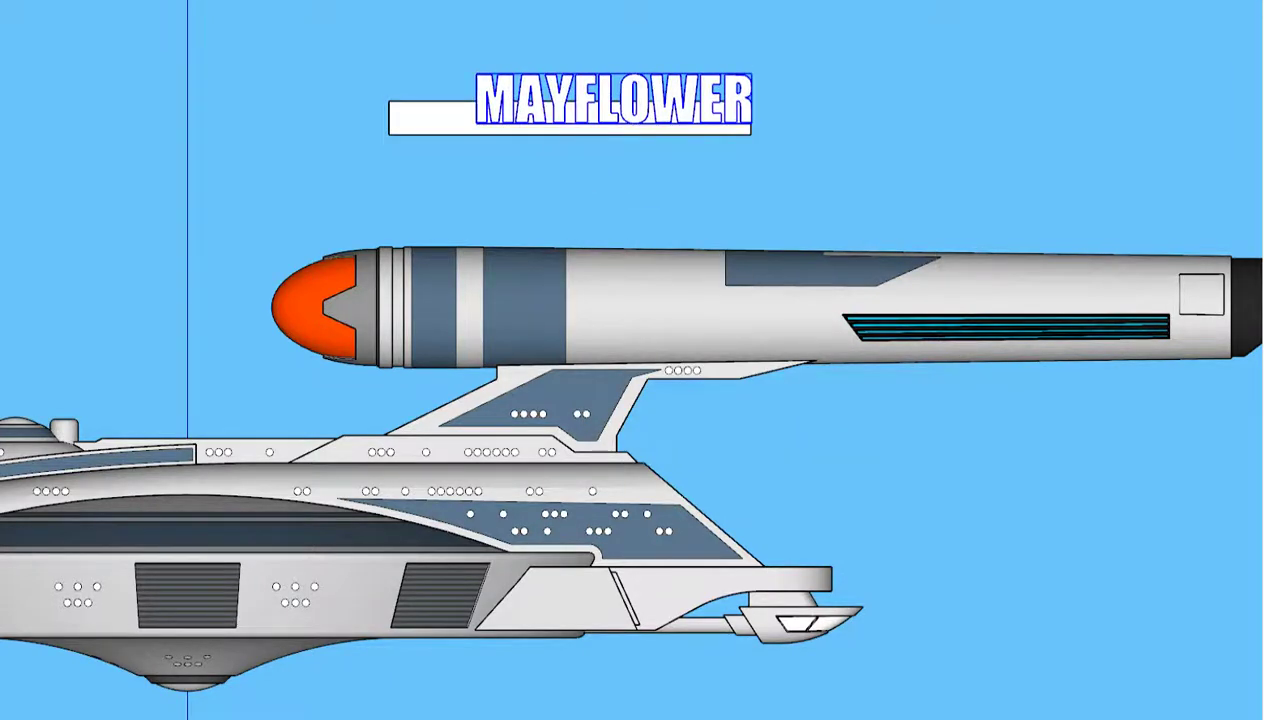
scroll(809, 143, "down", 2)
scroll(809, 143, "down", 2)
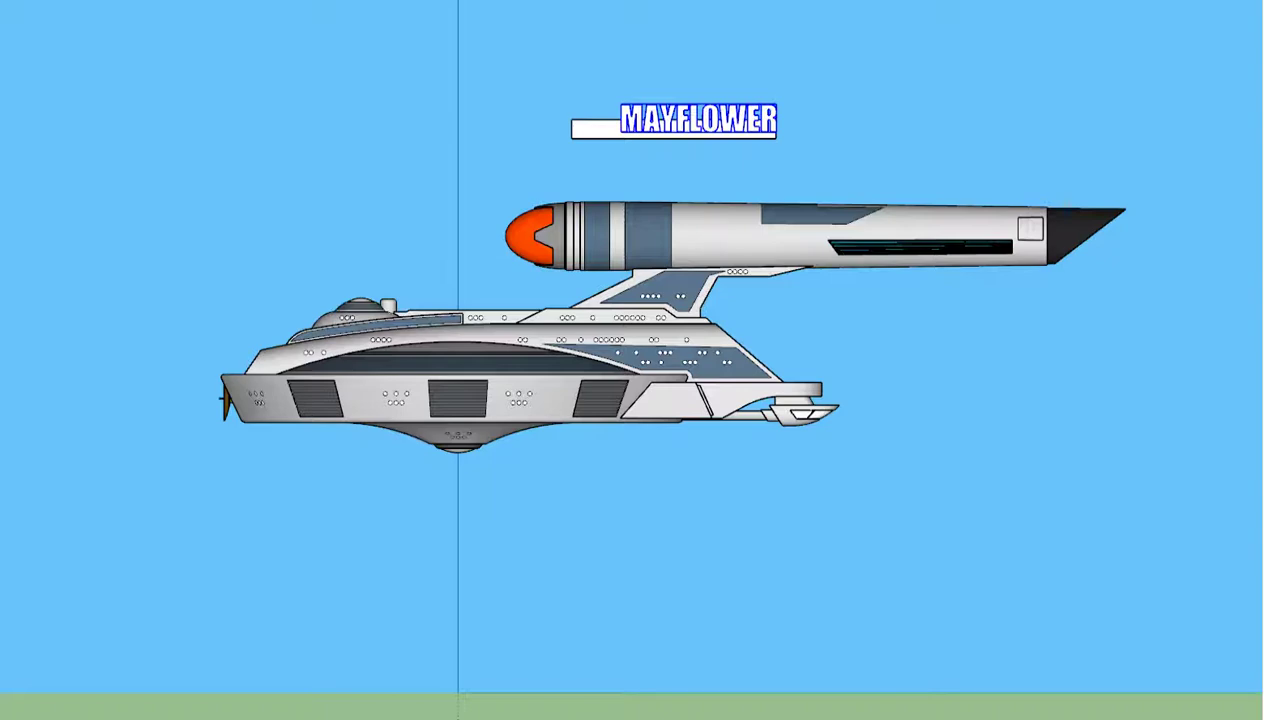
scroll(710, 80, "up", 2)
scroll(710, 80, "up", 2)
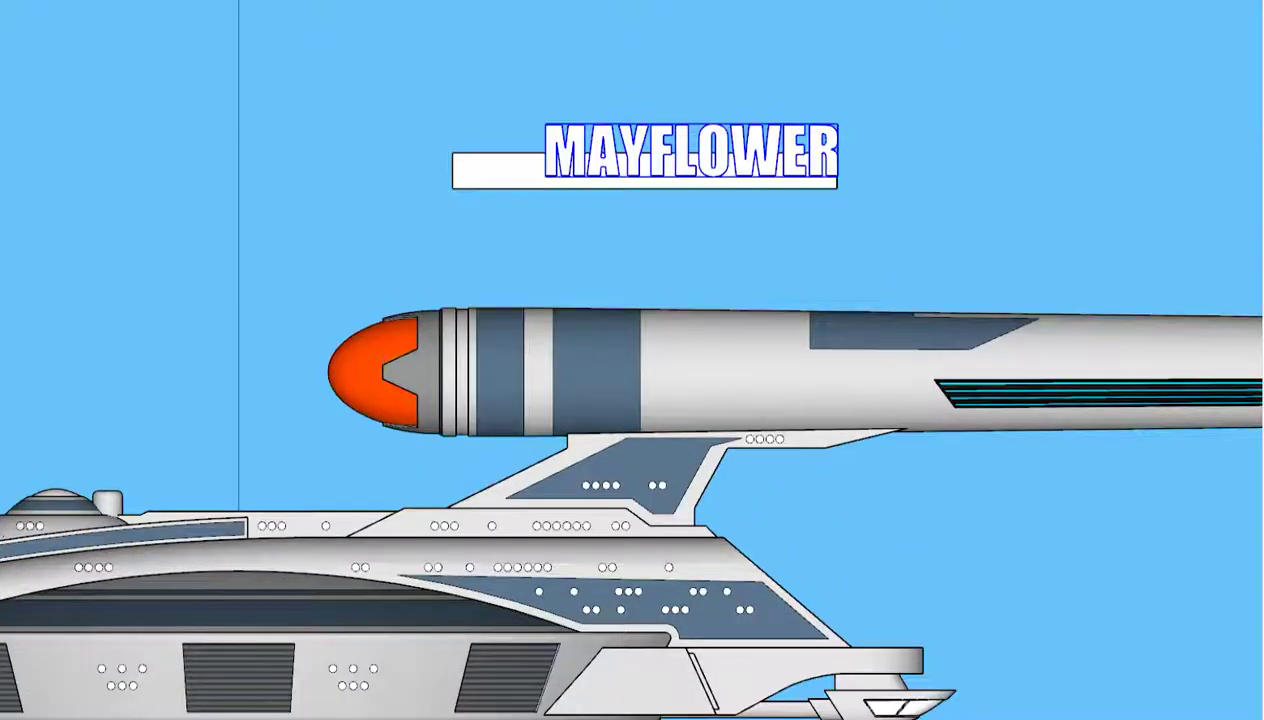
- Delete the white guide bar and return to the perspective view
left_click(498, 170)
key("Delete")
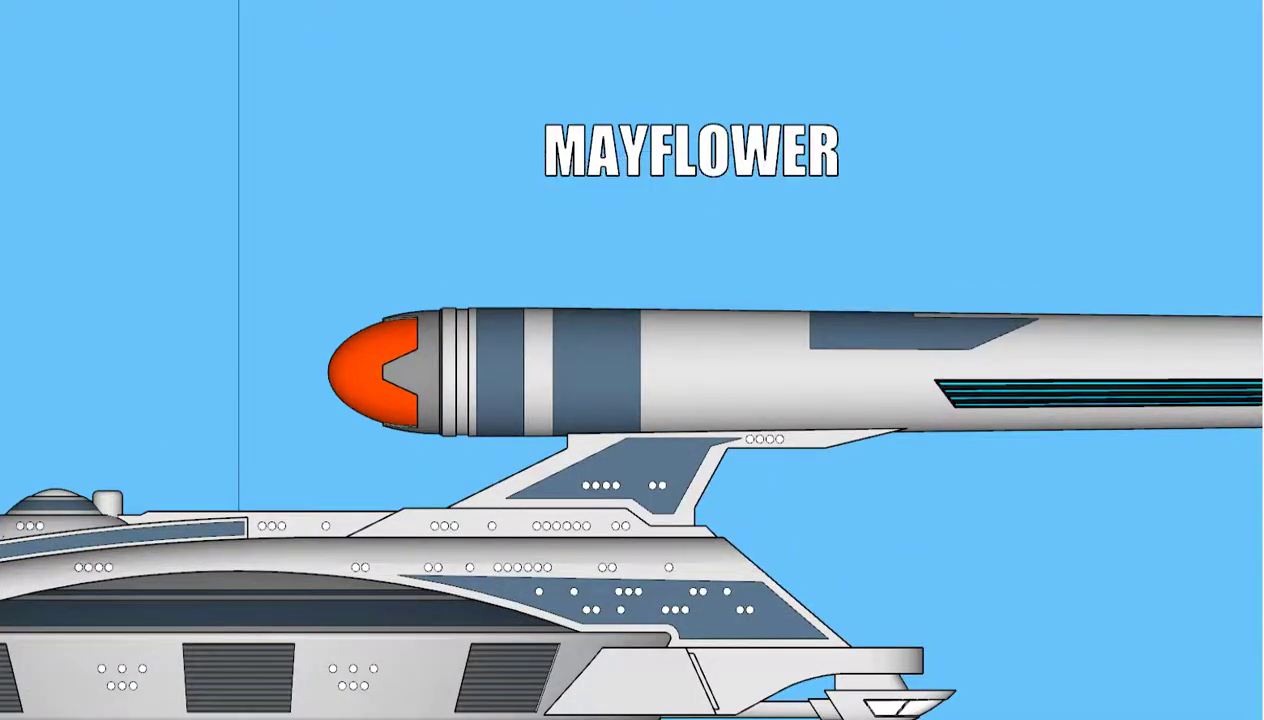
scroll(520, 300, "down", 2)
scroll(600, 360, "up", 2)
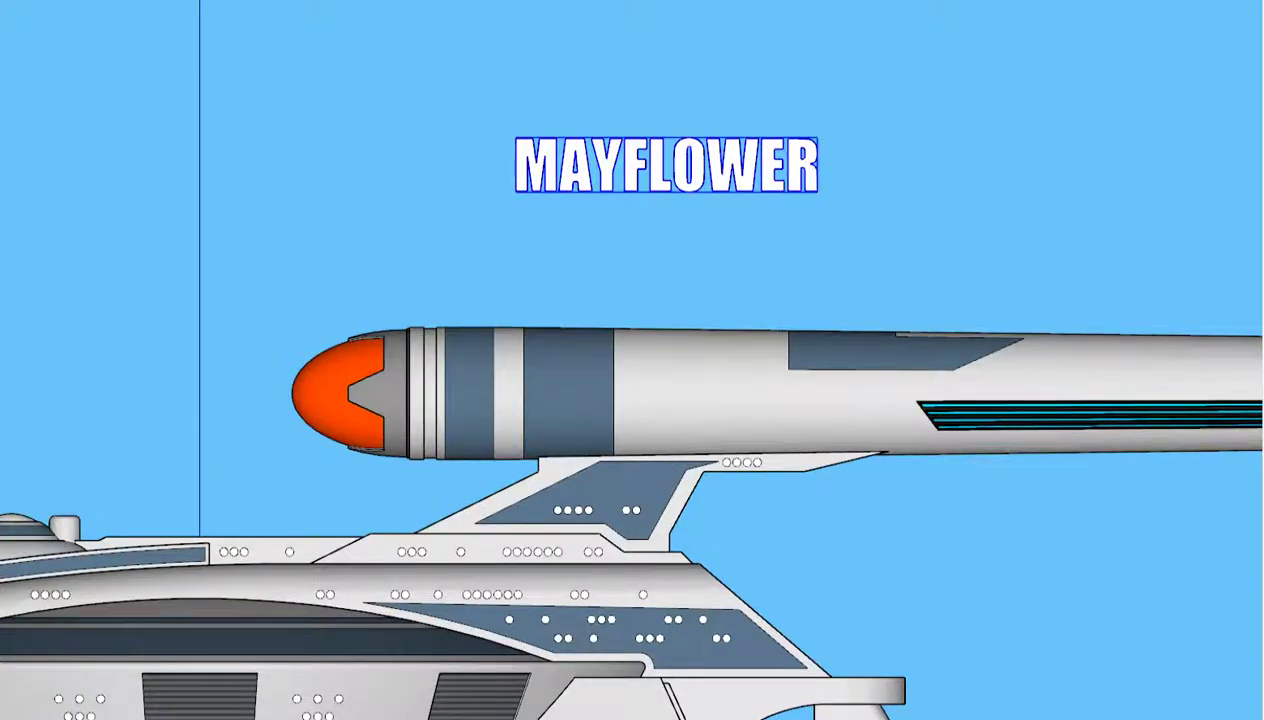
key("Page_Down")
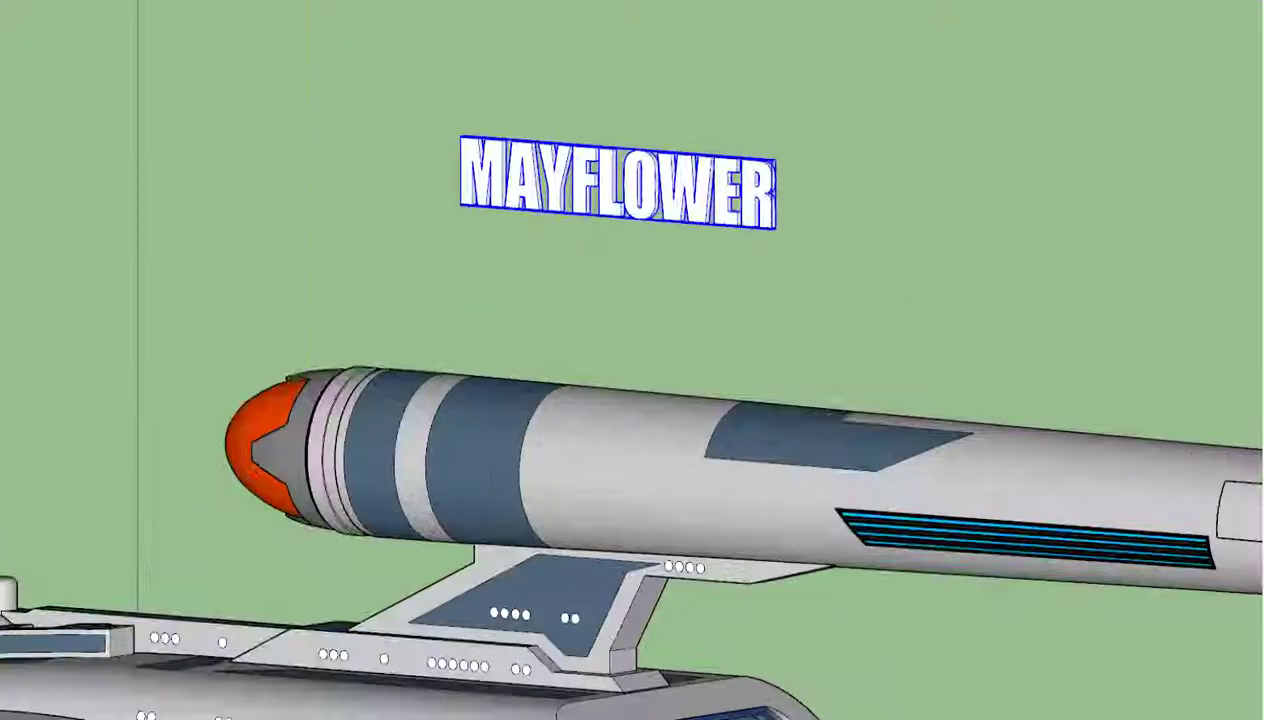
- Scale the MAYFLOWER lettering down uniformly and orbit to check its extruded faces
key("s")
scroll(800, 170, "up", 3)
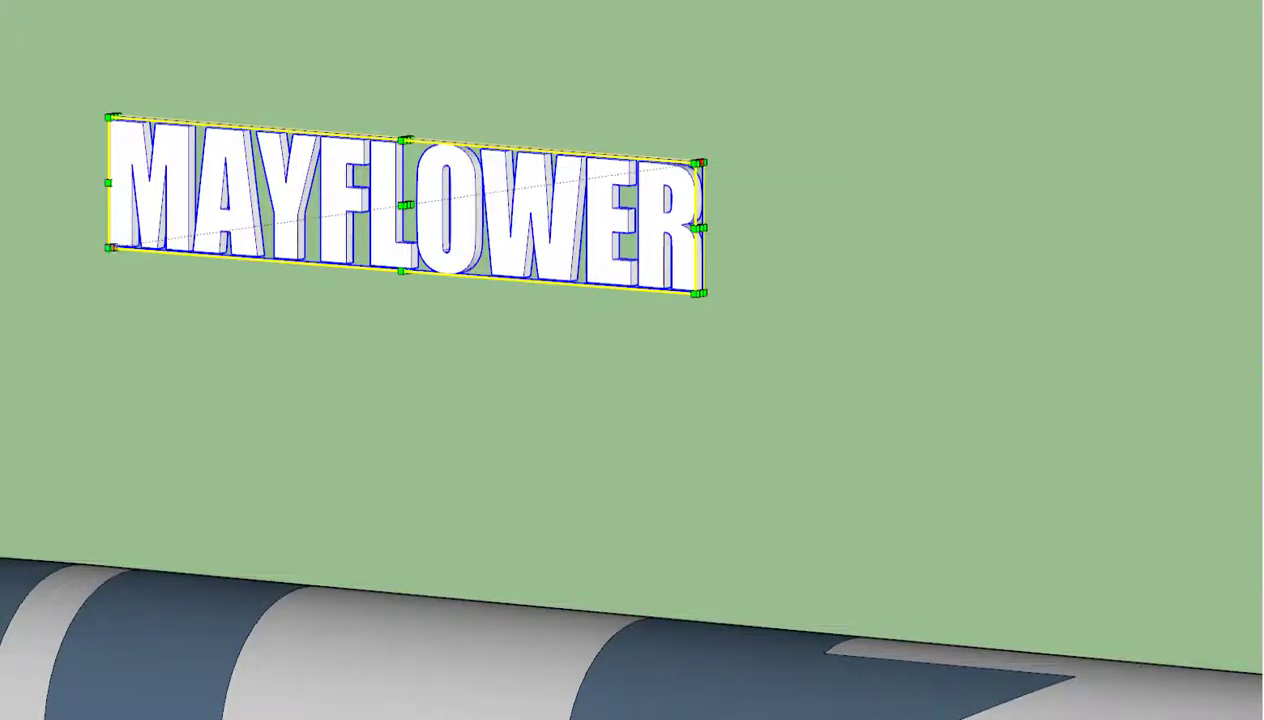
left_click_drag(698, 162, 553, 184, "ctrl")
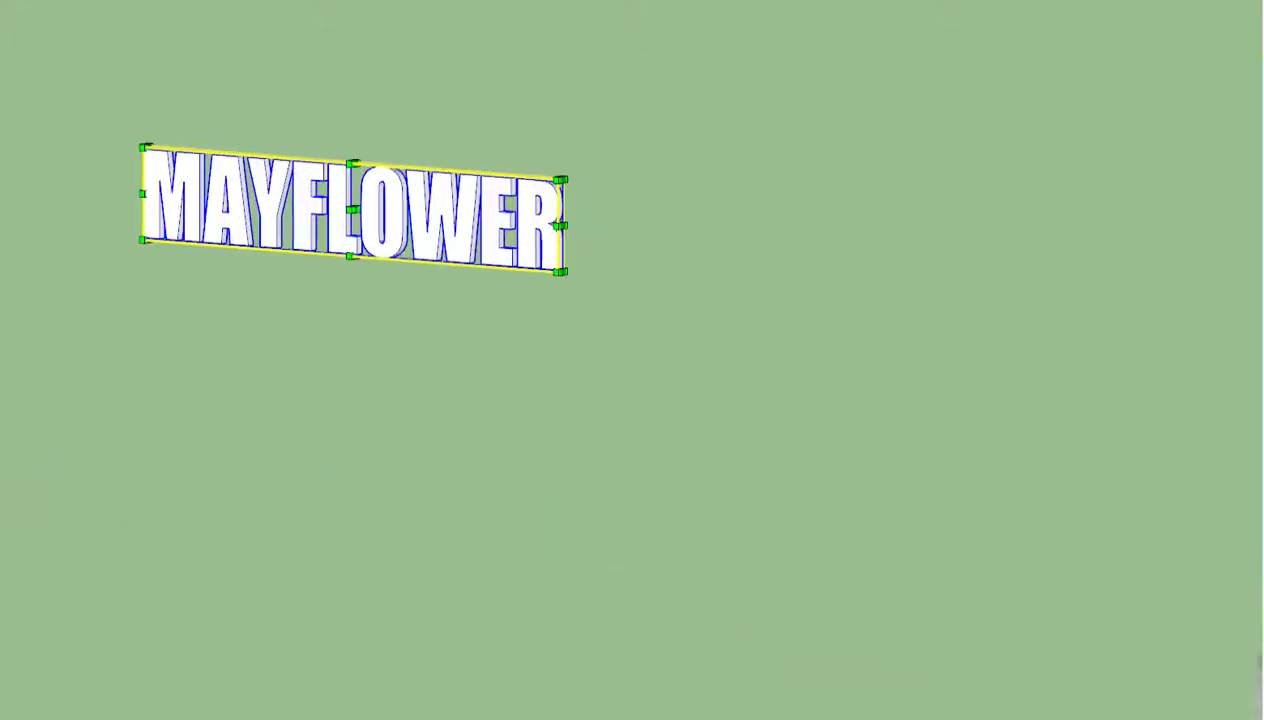
middle_click_drag(350, 208, 355, 209)
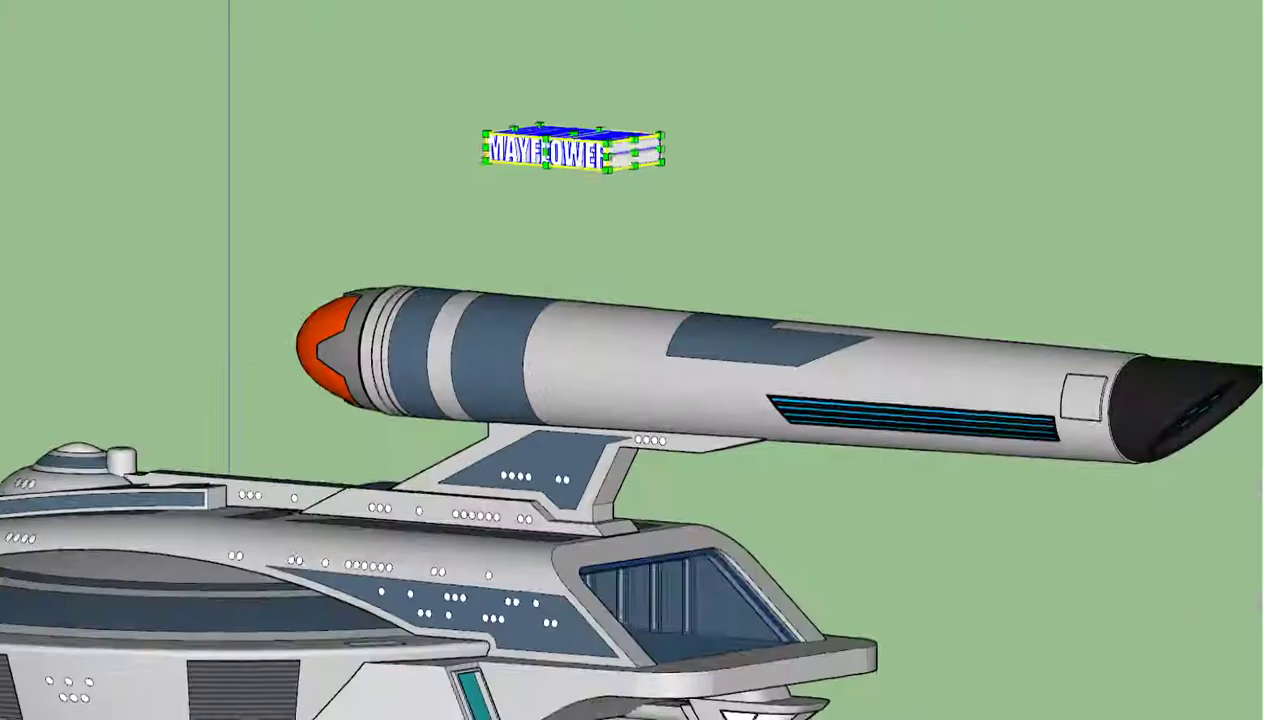
scroll(466, 166, "up", 5)
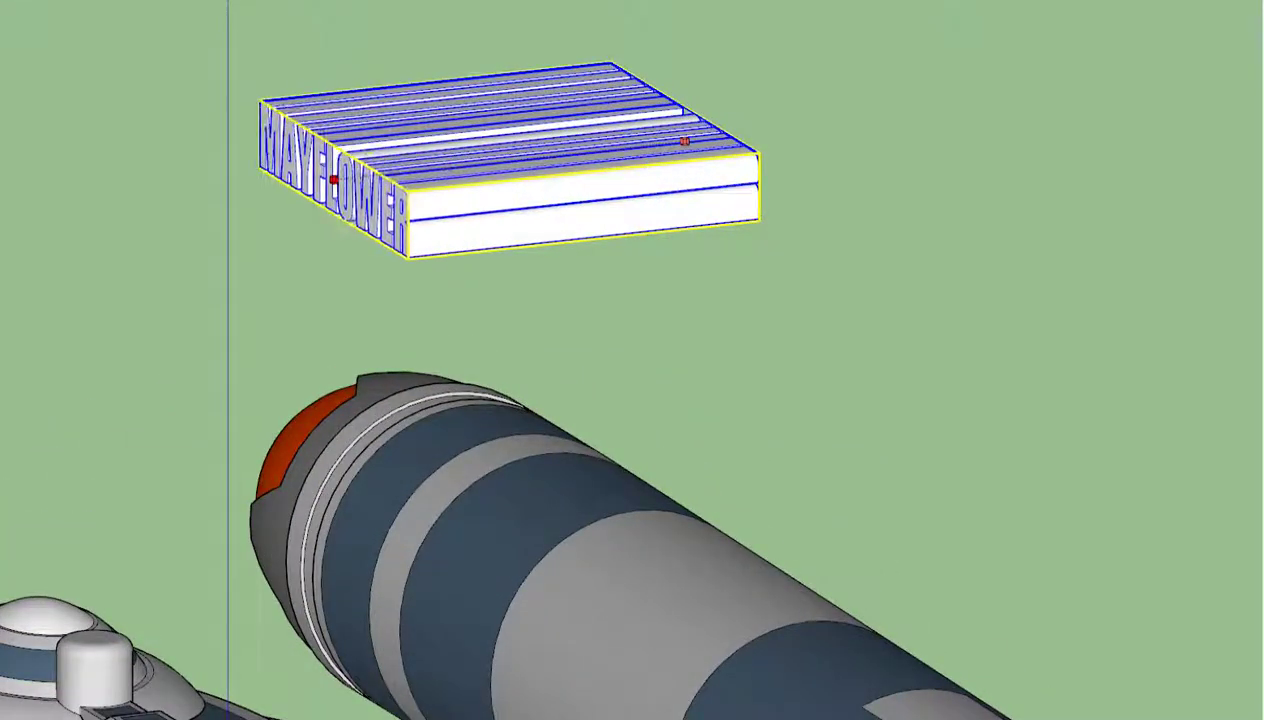
key("s")
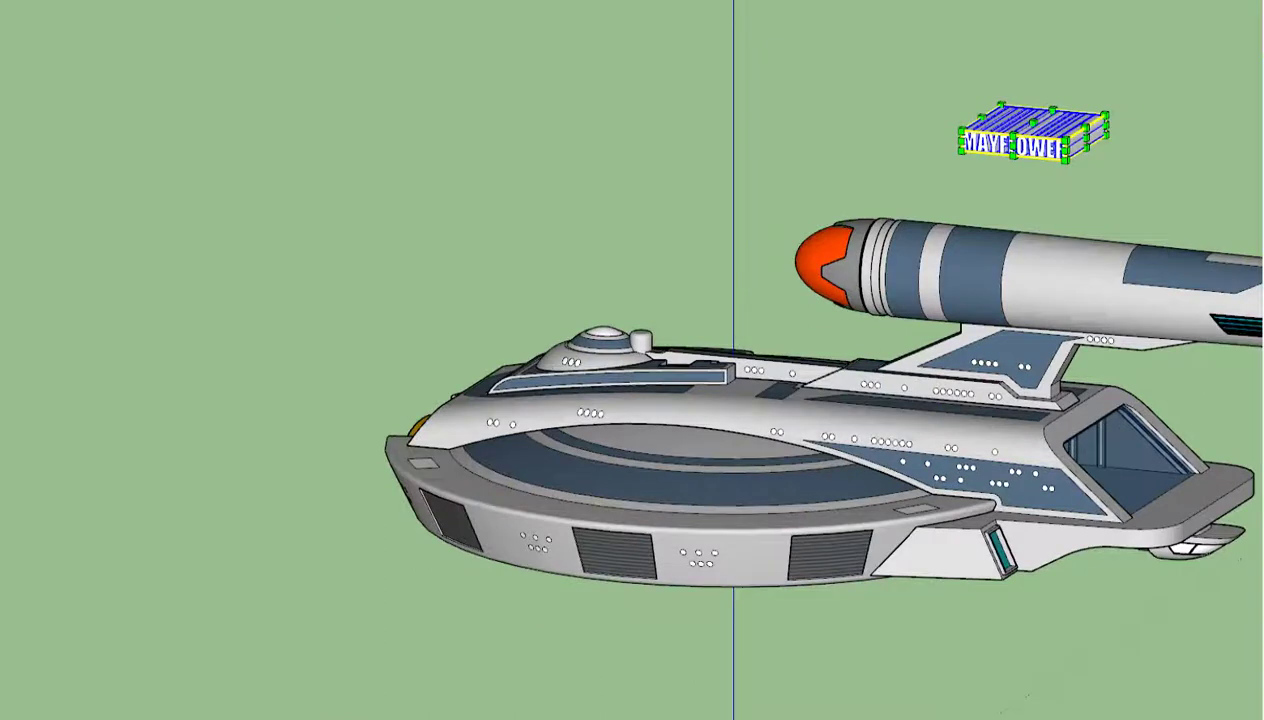
key("alt+c")
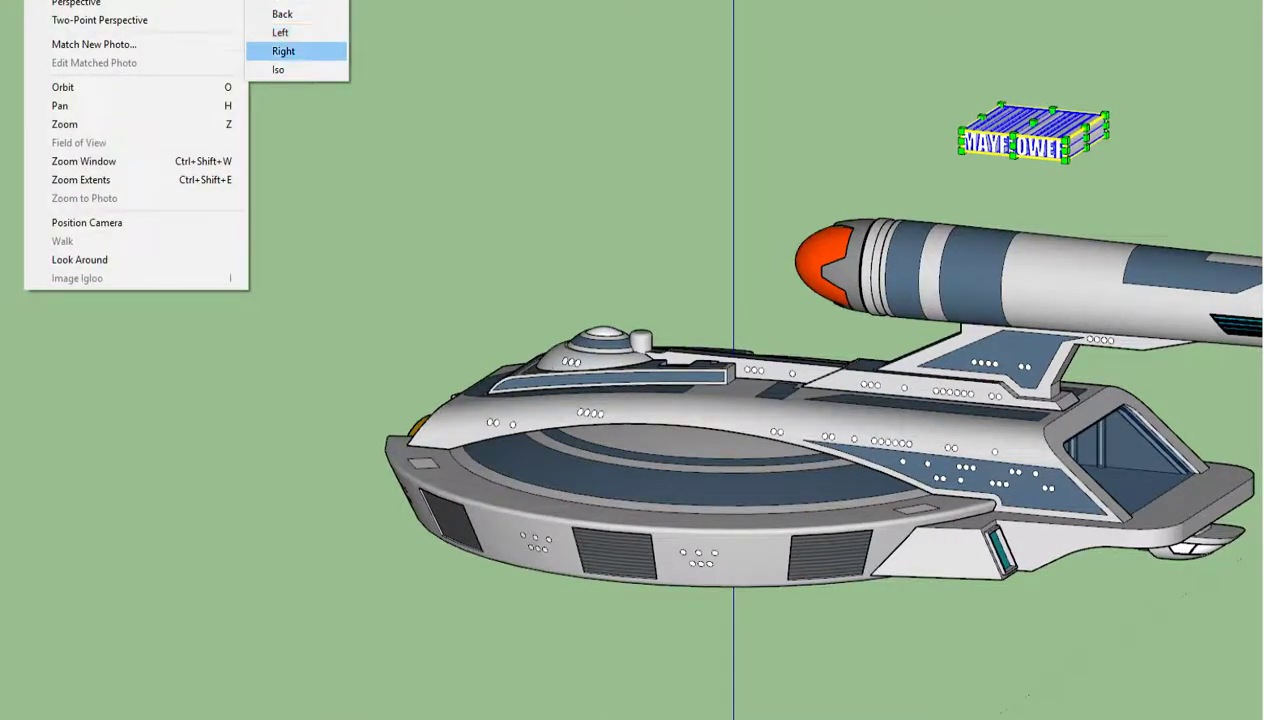
key("Return")
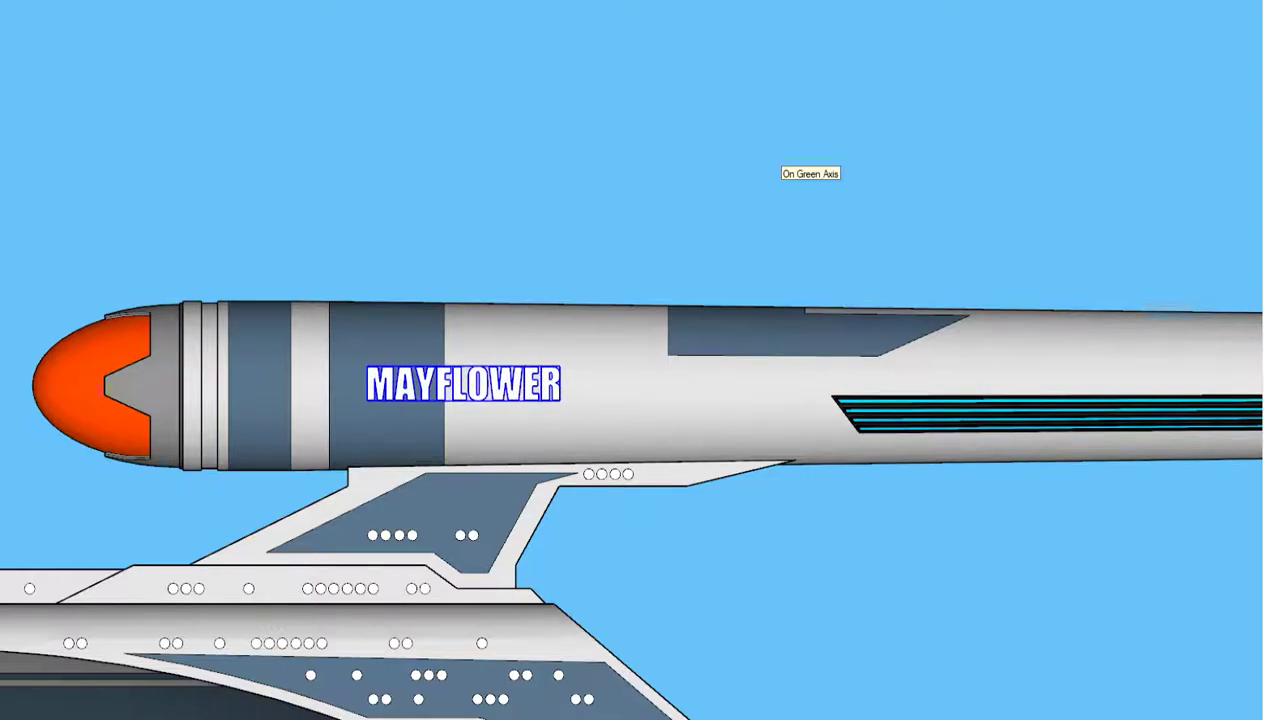
scroll(875, 110, "down", 3)
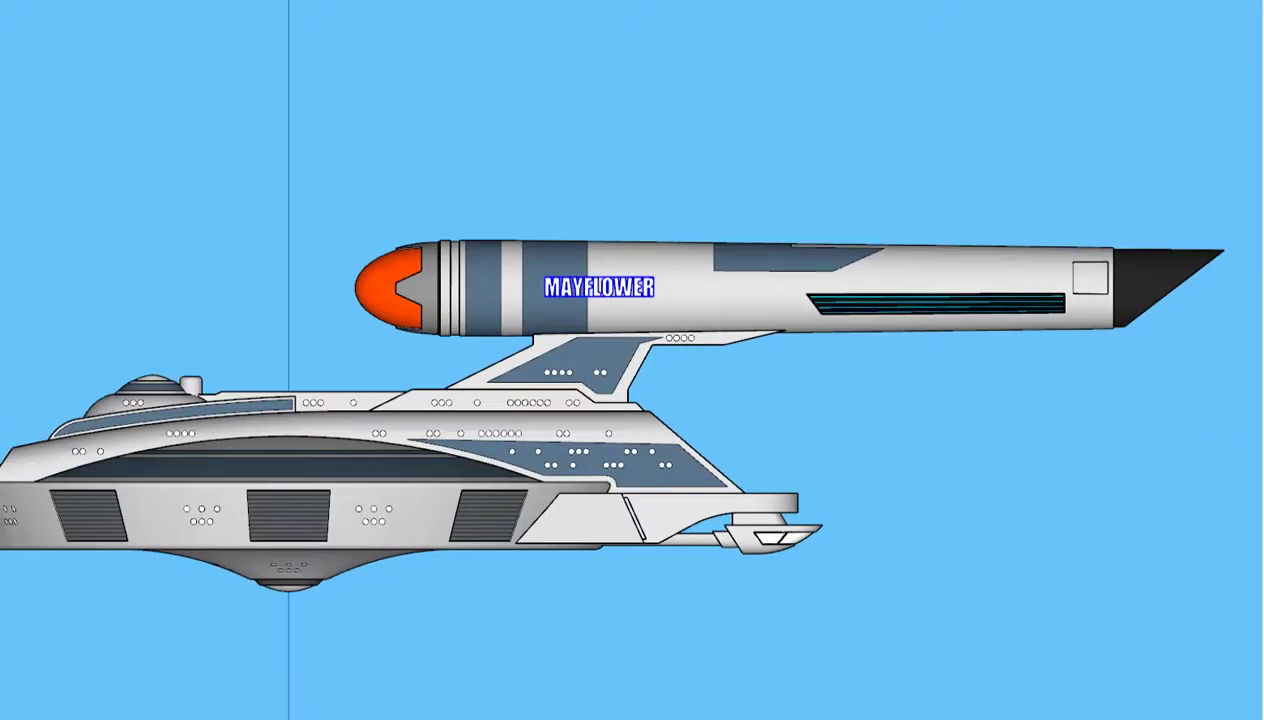
mouse_move(875, 110)
middle_mouse_down()
mouse_move(800, 220)
mouse_move(790, 400)
middle_mouse_up()
scroll(742, 282, "up", 2)
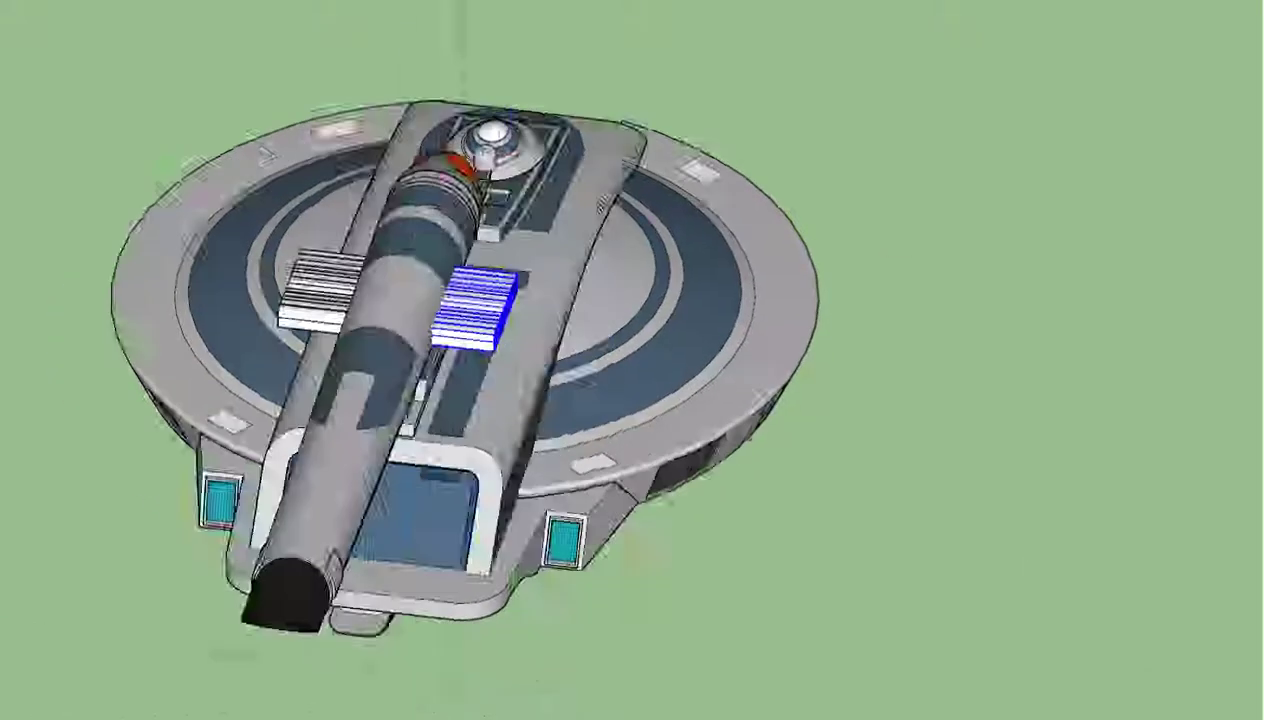
- Flip the mirrored MAYFLOWER copy along the component's red axis so it reads correctly
middle_click_drag(985, 252, 555, 175)
scroll(555, 175, "up", 5)
right_click(400, 260)
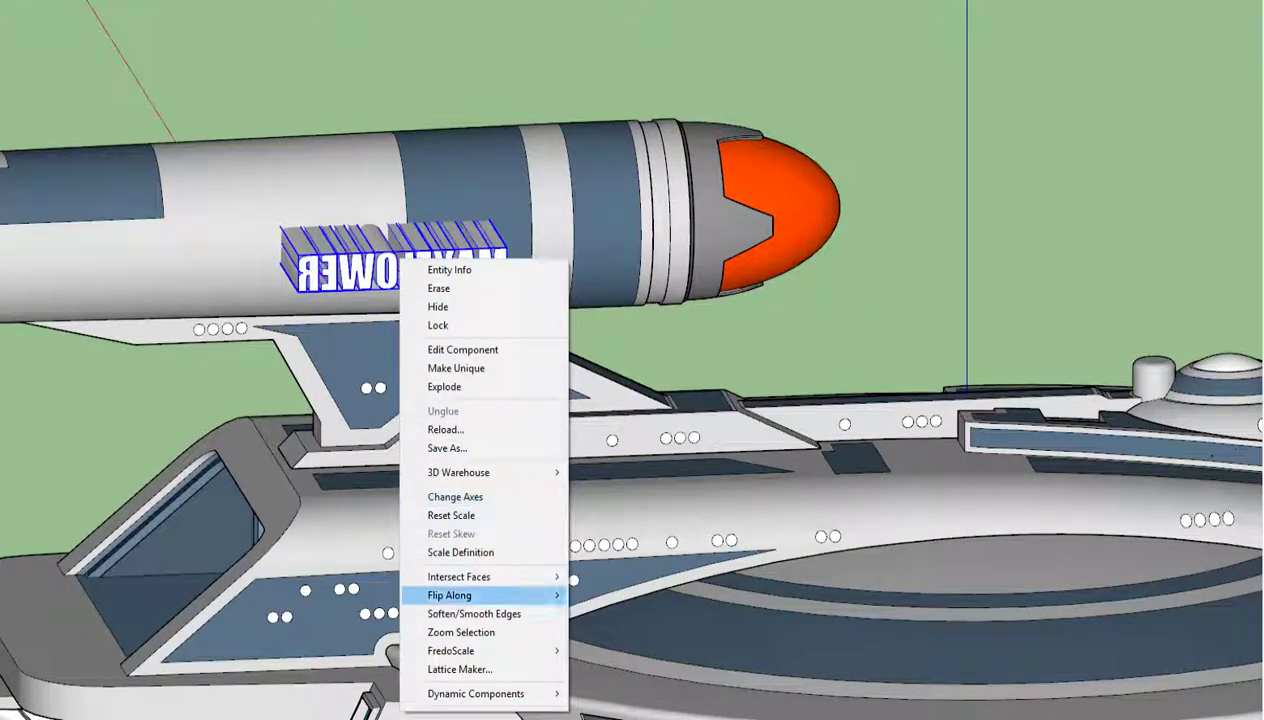
left_click(630, 595)
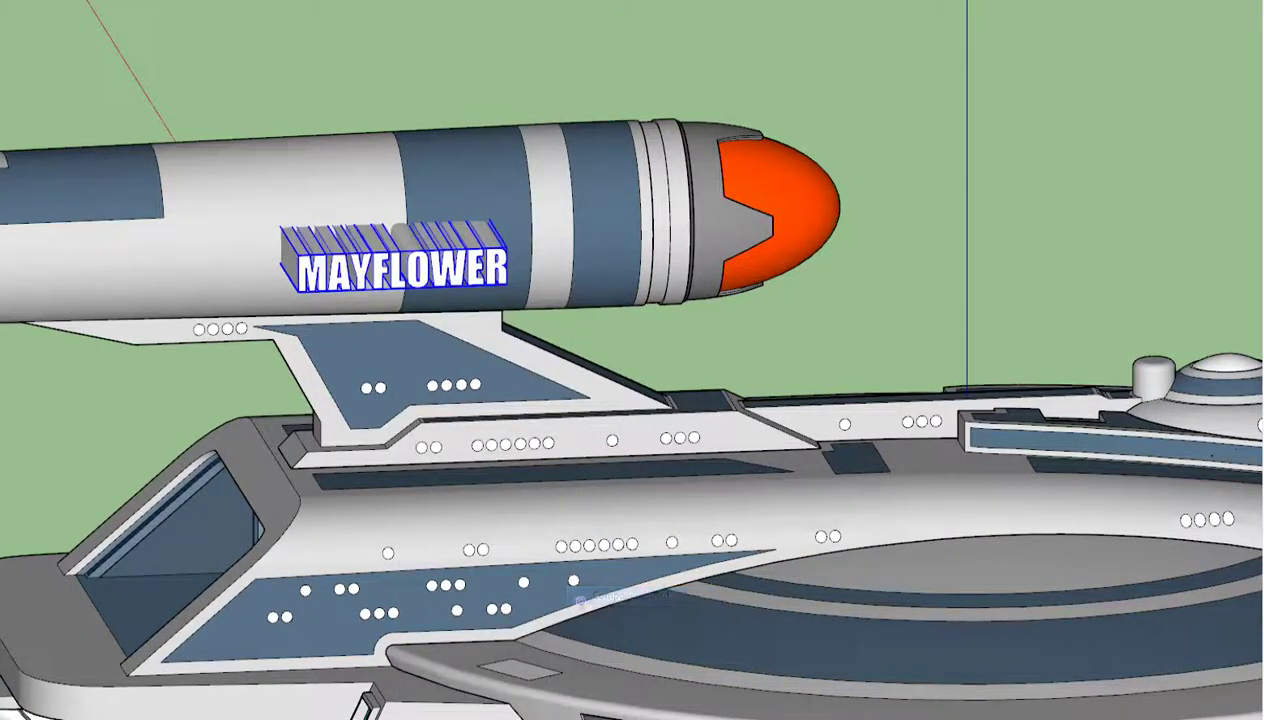
scroll(764, 305, "down", 3)
middle_click_drag(760, 400, 400, 400)
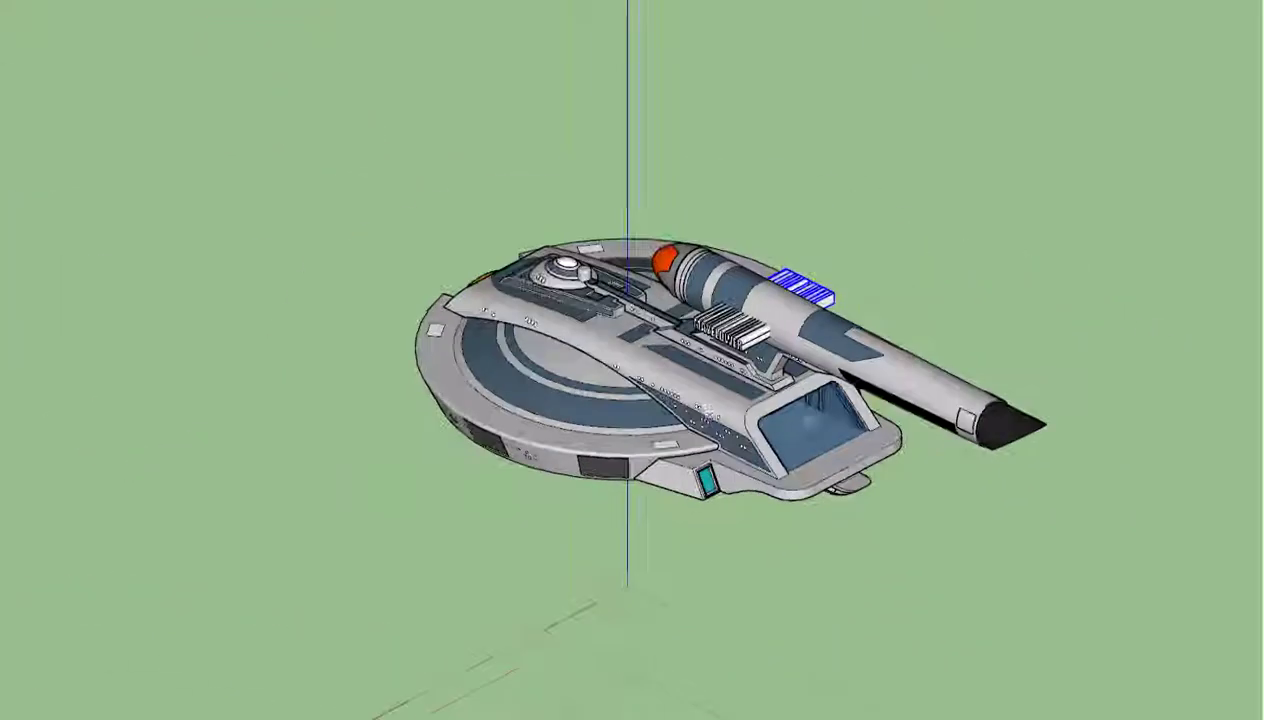
scroll(955, 247, "up", 2)
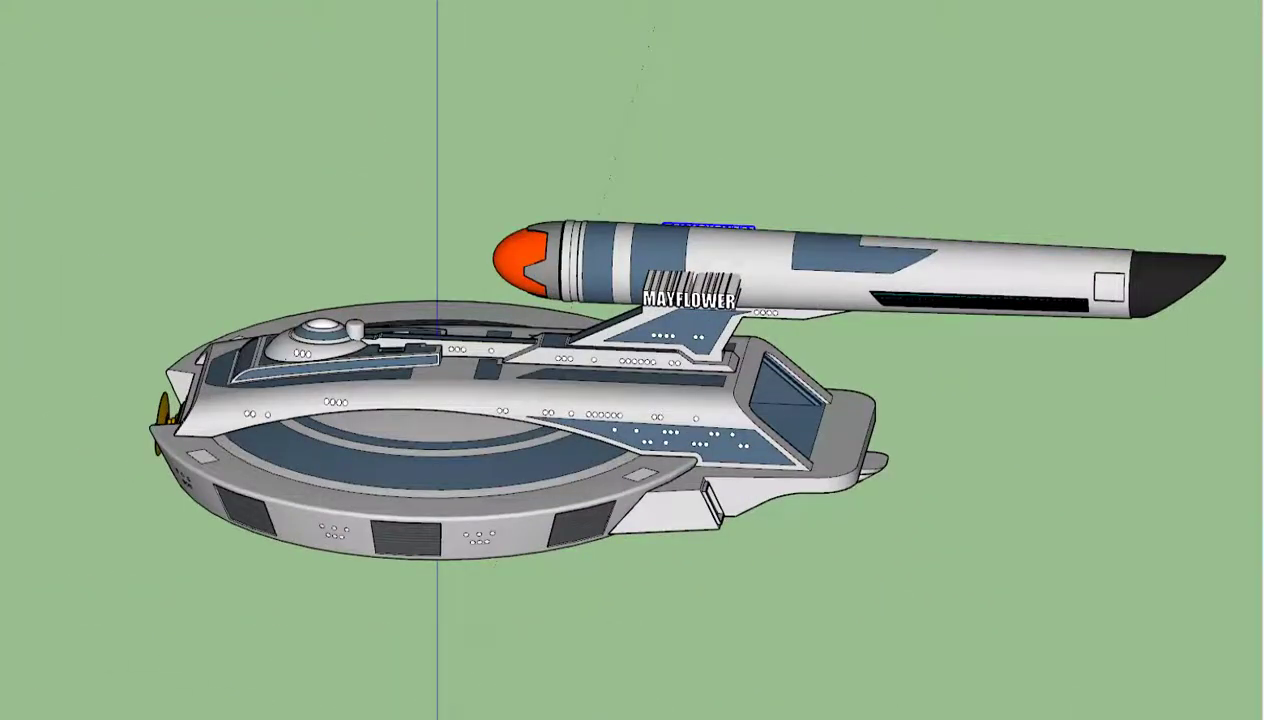
scroll(730, 235, "up", 2)
scroll(730, 235, "up", 2)
- Inside the nacelle, intersect its outer surface with the model
double_click(740, 270)
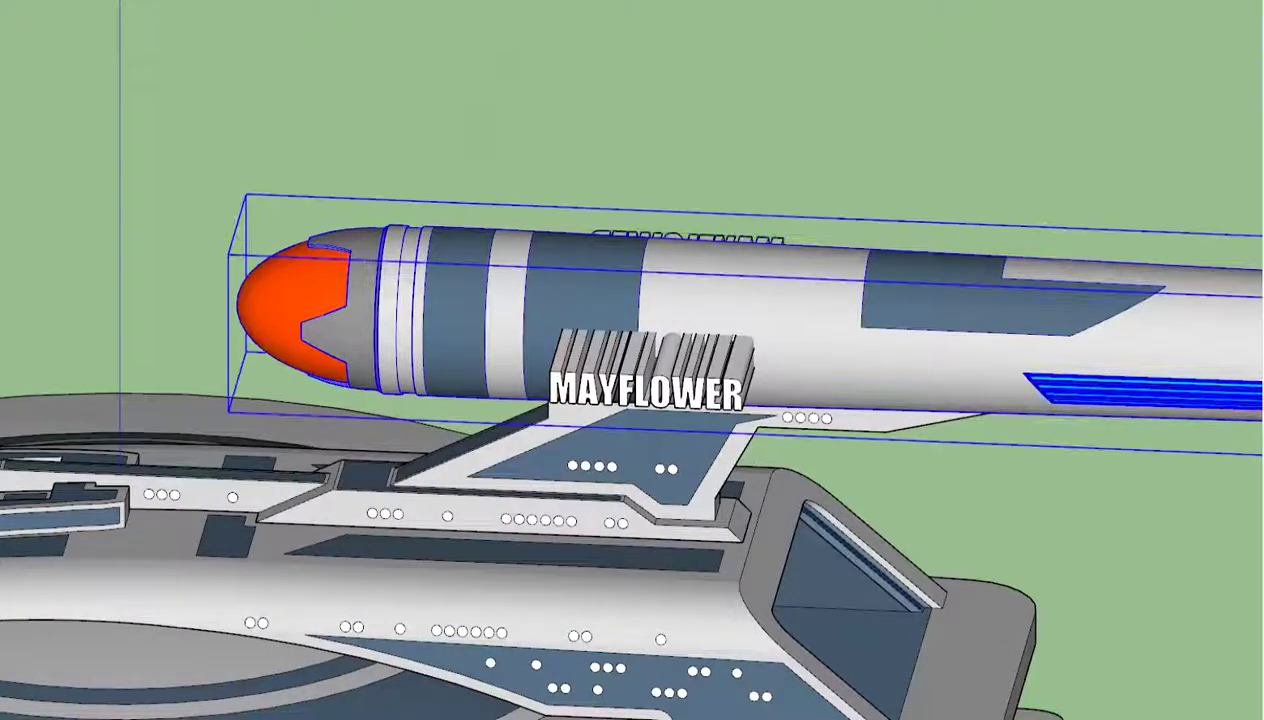
scroll(767, 310, "down", 1)
left_click(760, 300)
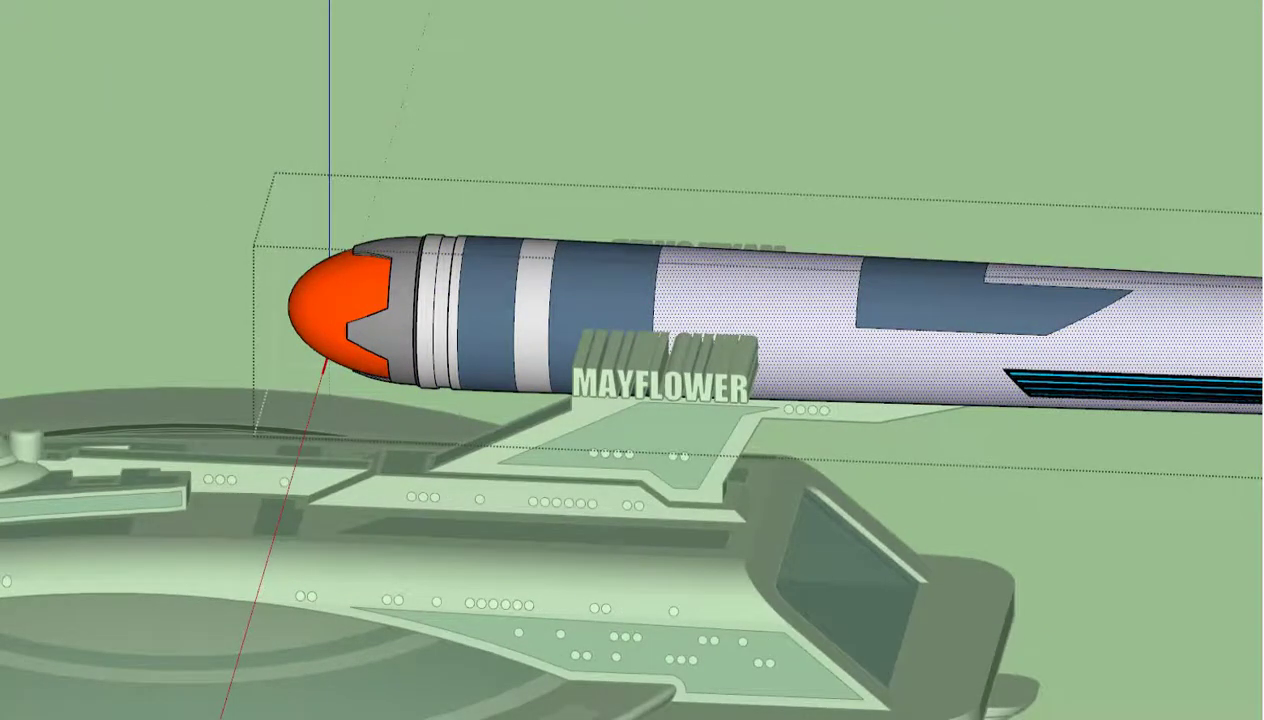
right_click(800, 328)
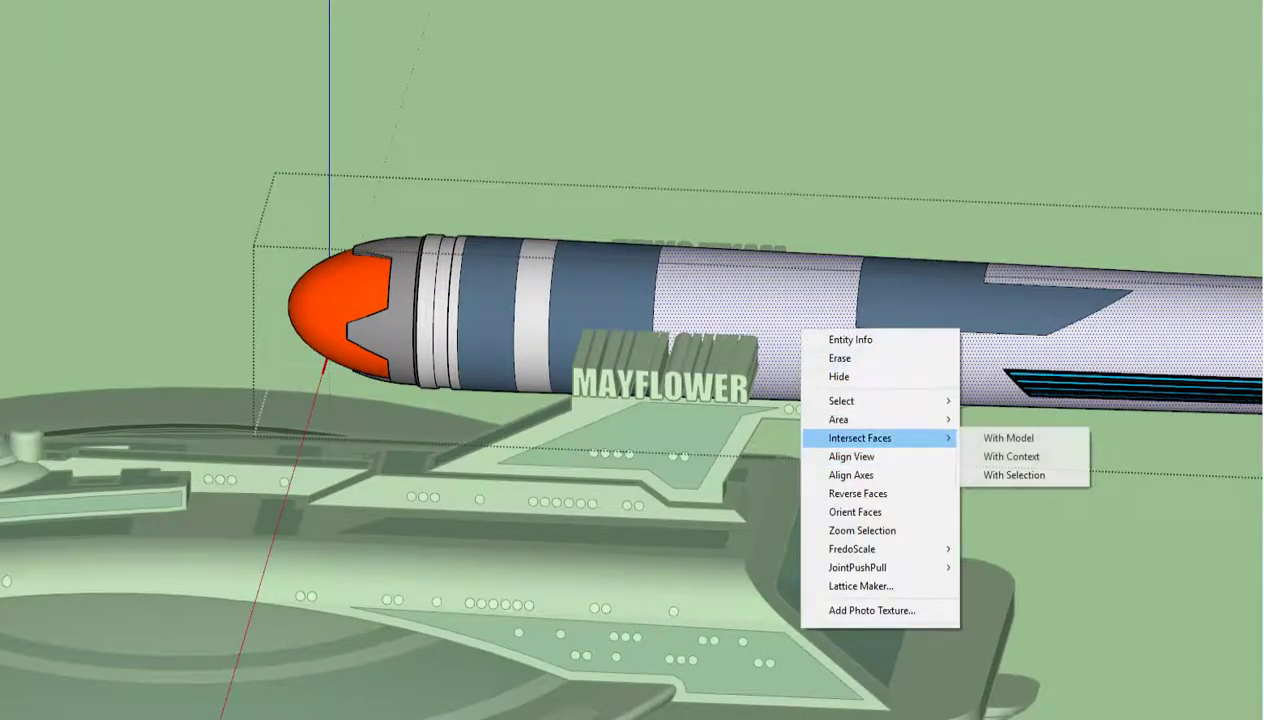
left_click(1008, 438)
middle_click_drag(1008, 438, 900, 600)
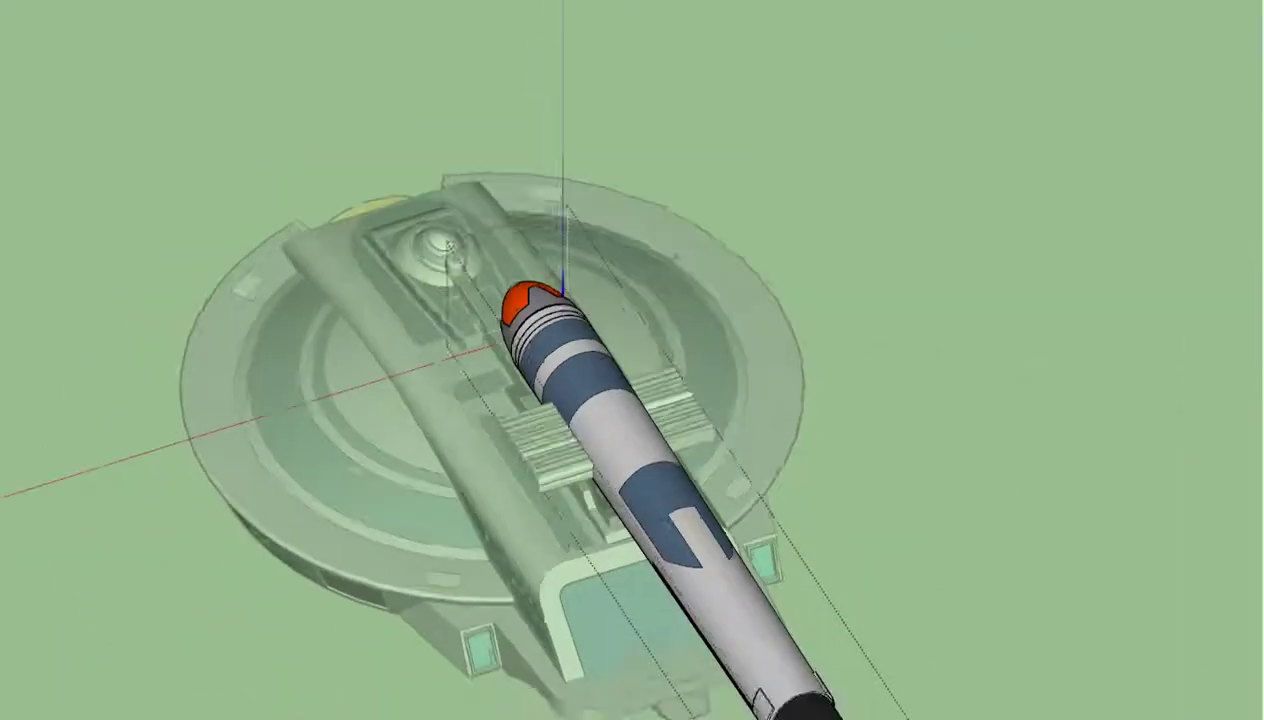
- Delete the spare lettering block and intersect the nacelle with the model again
left_click(475, 470)
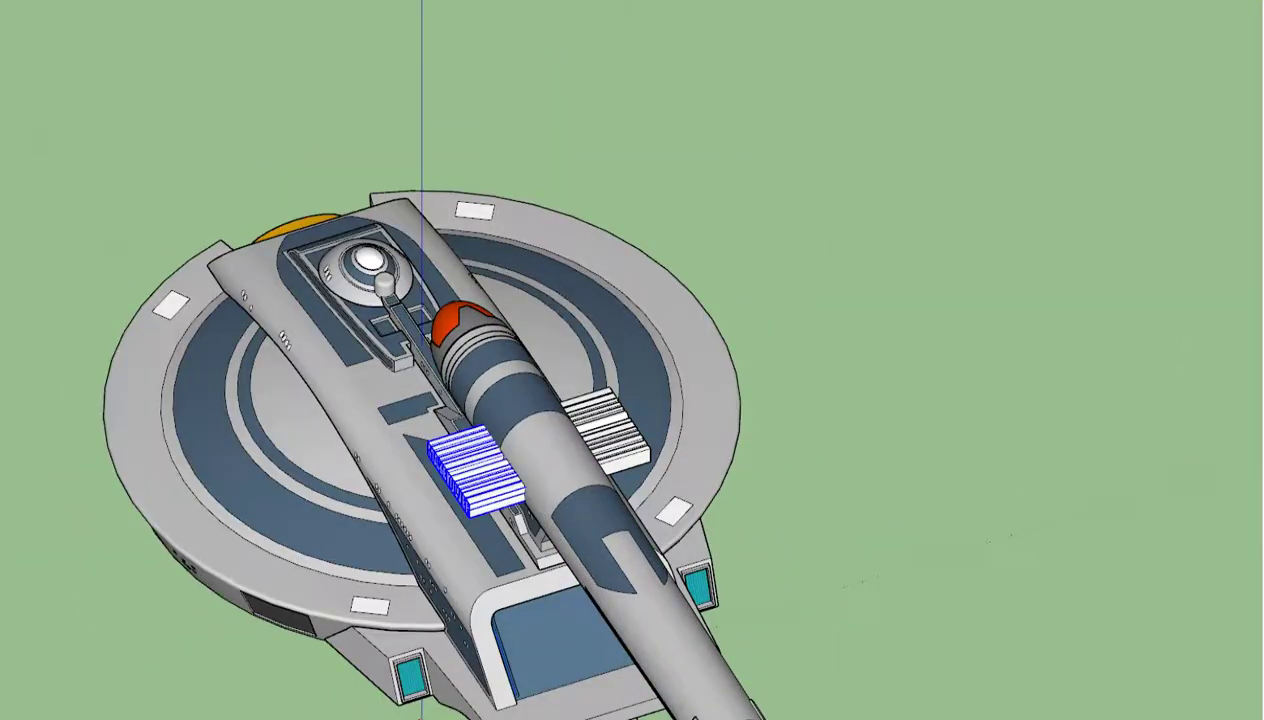
key("Delete")
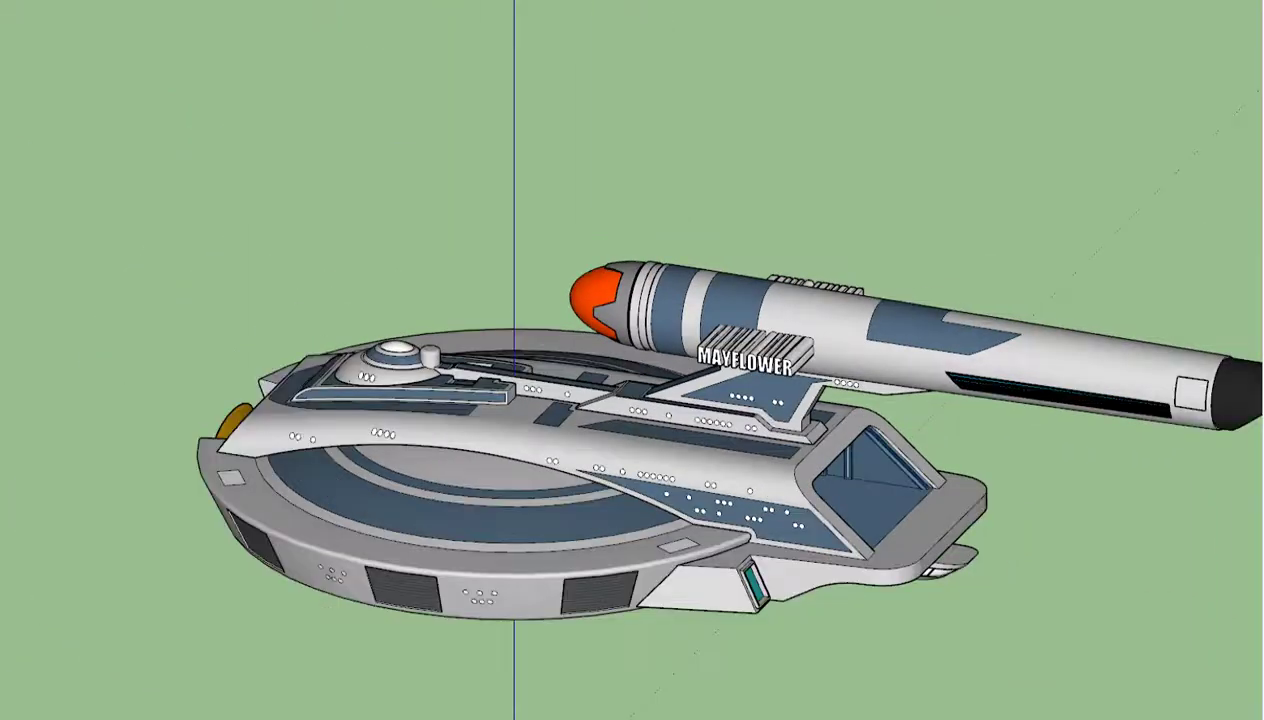
left_click(900, 340)
double_click(900, 340)
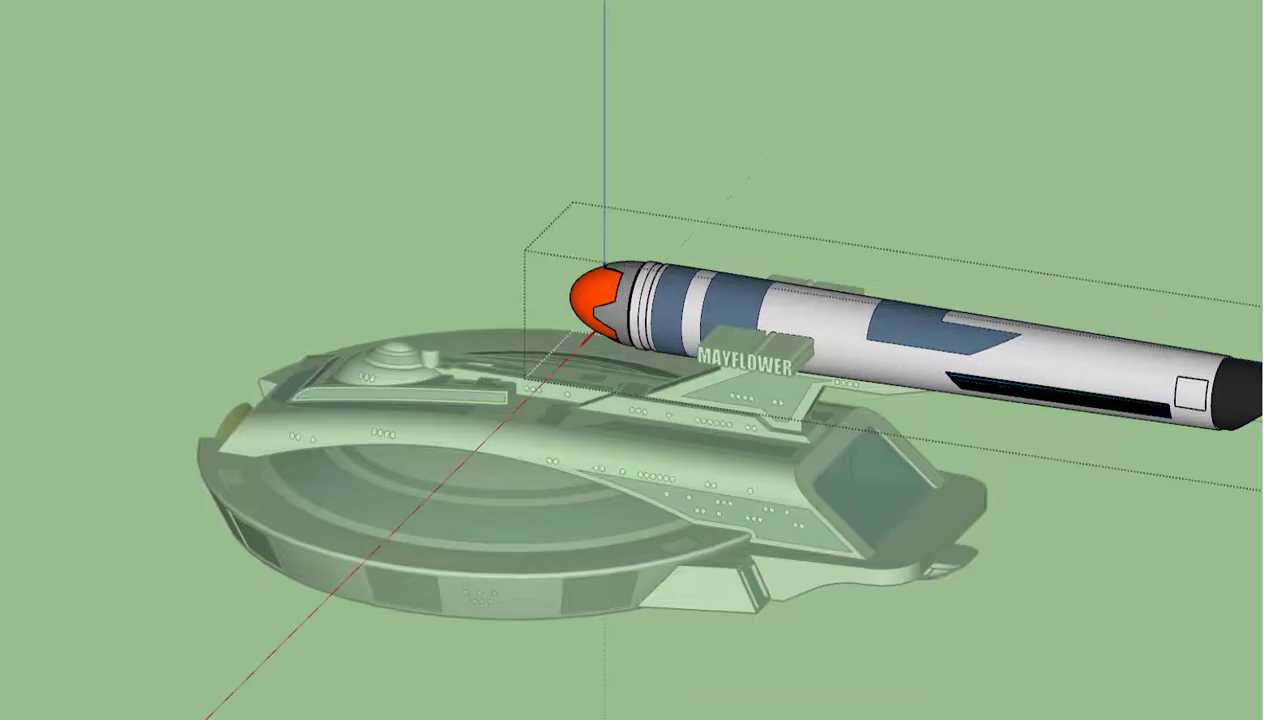
right_click(757, 299)
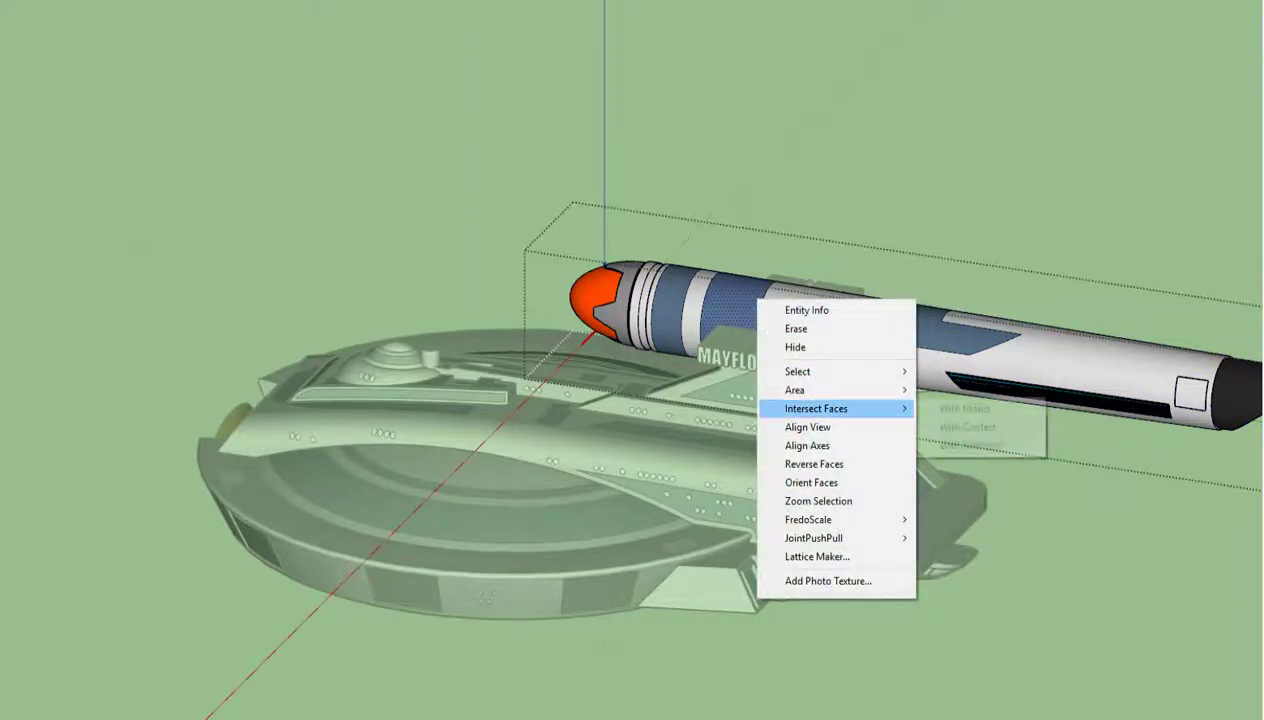
left_click(964, 408)
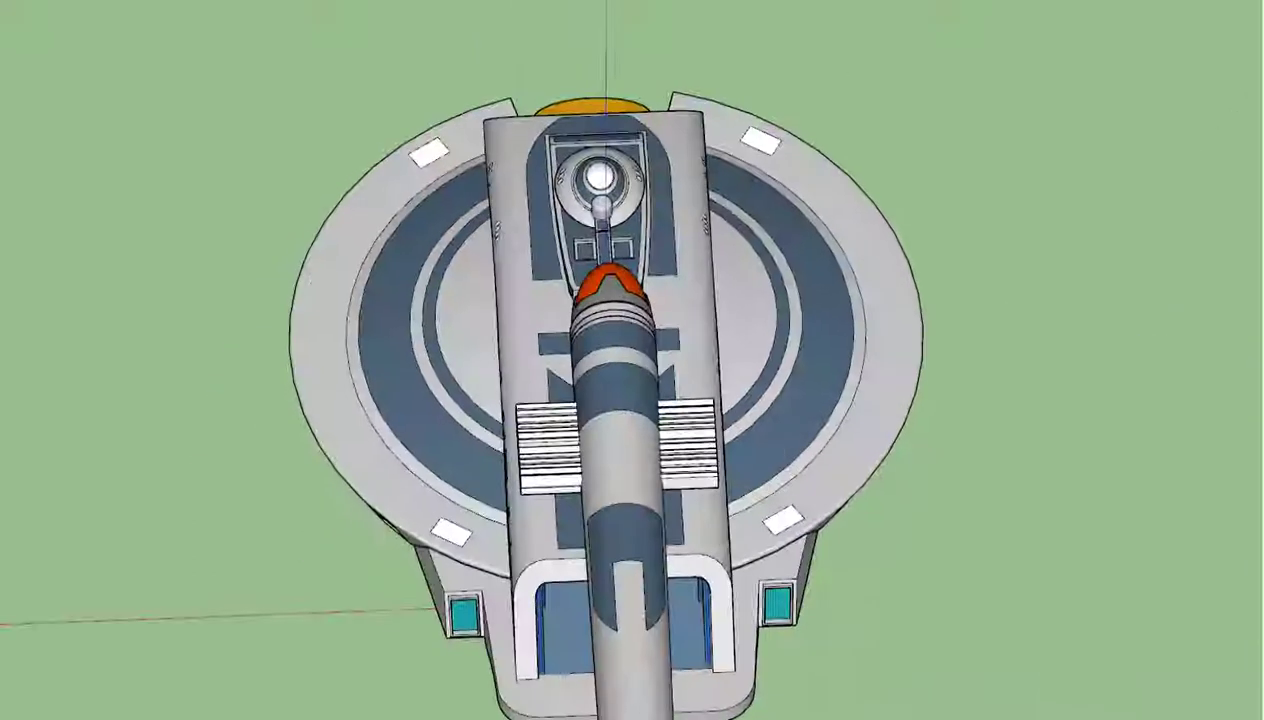
left_click(548, 445)
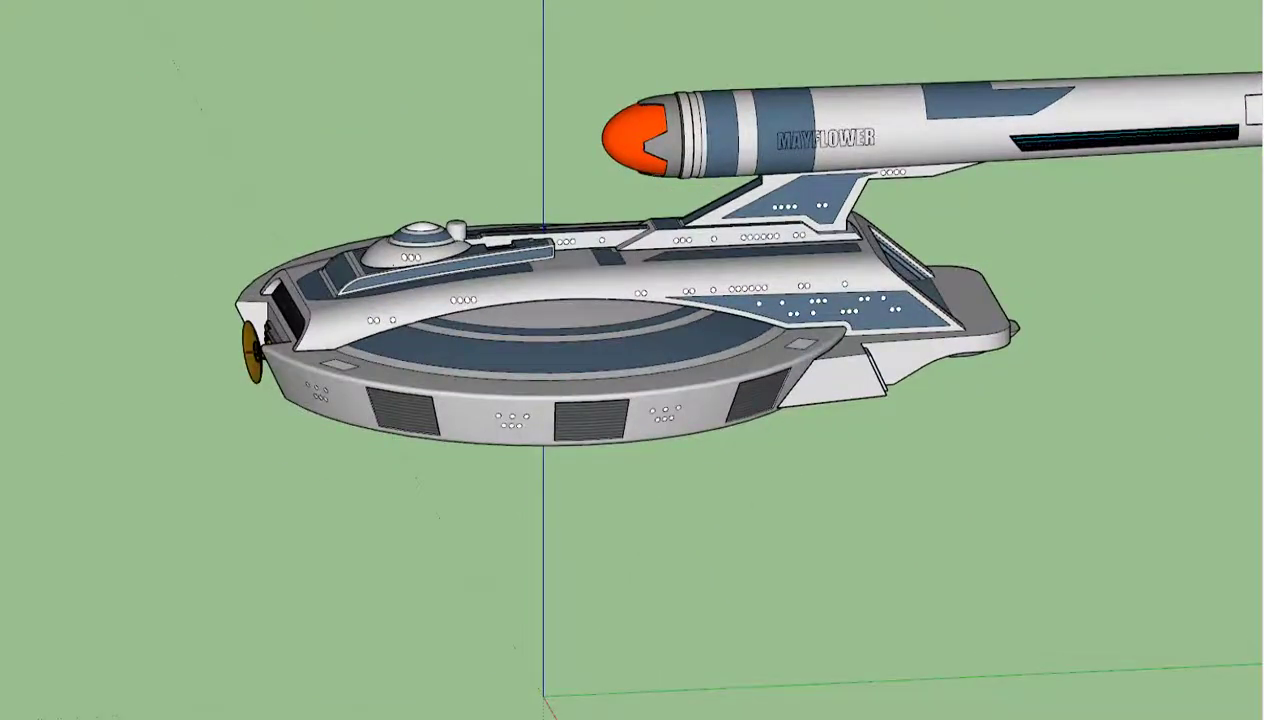
- In the Right view, zoom to the nacelle, edit it, and select the MAYFLOWER outlines
key("alt+c")
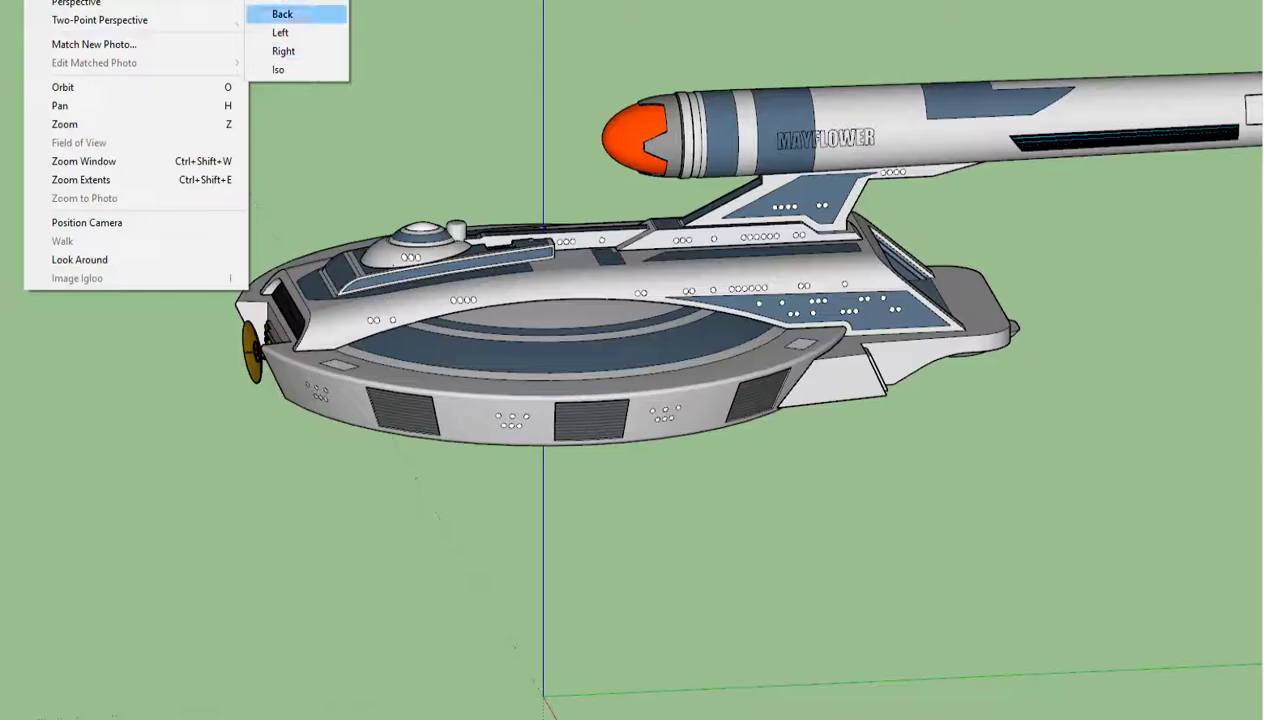
left_click(283, 51)
scroll(645, 167, "up", 2)
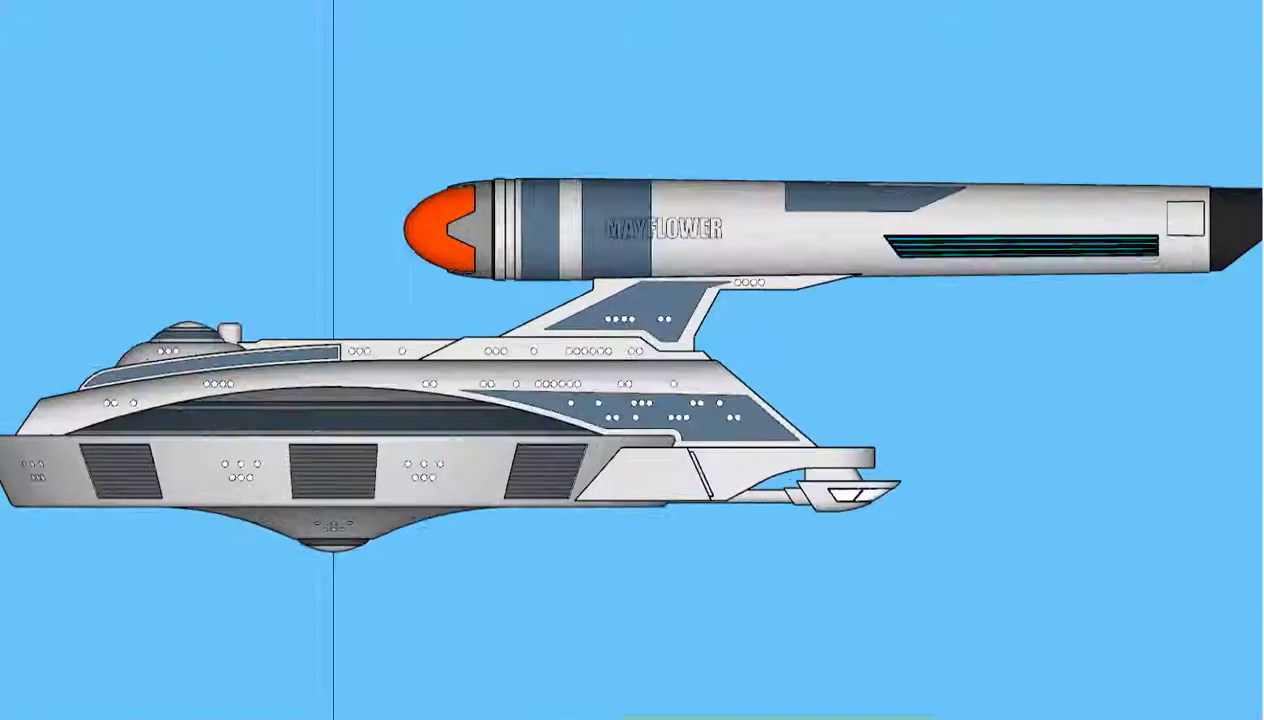
scroll(645, 167, "up", 2)
scroll(645, 167, "up", 2)
double_click(645, 167)
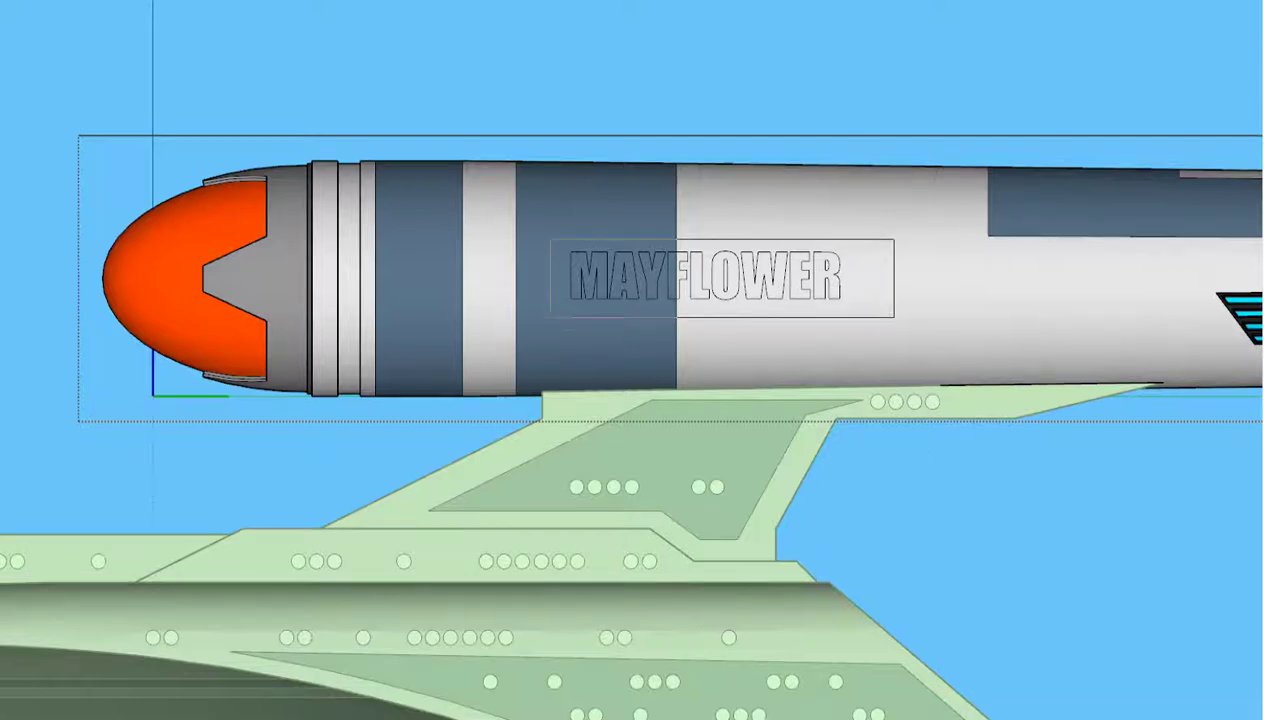
left_click(705, 276)
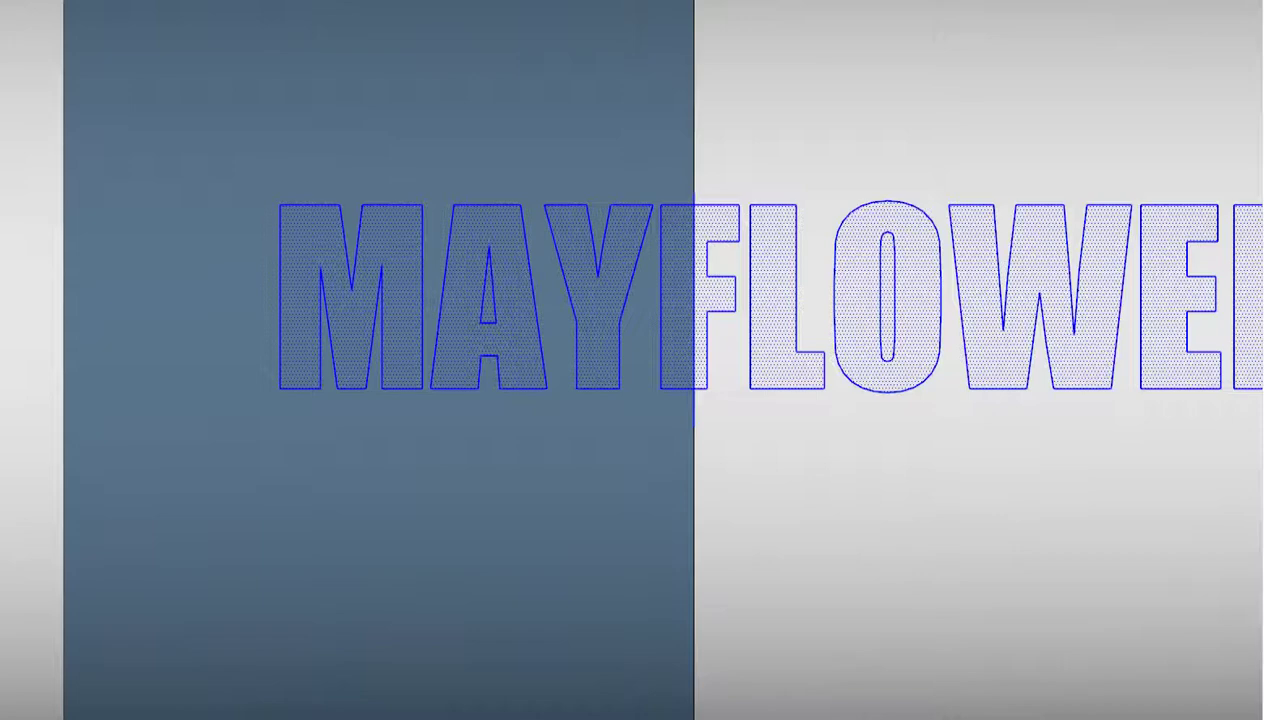
- Offset an inset outline inside the MAYFLOWER letters on the nacelle
scroll(759, 300, "up", 3)
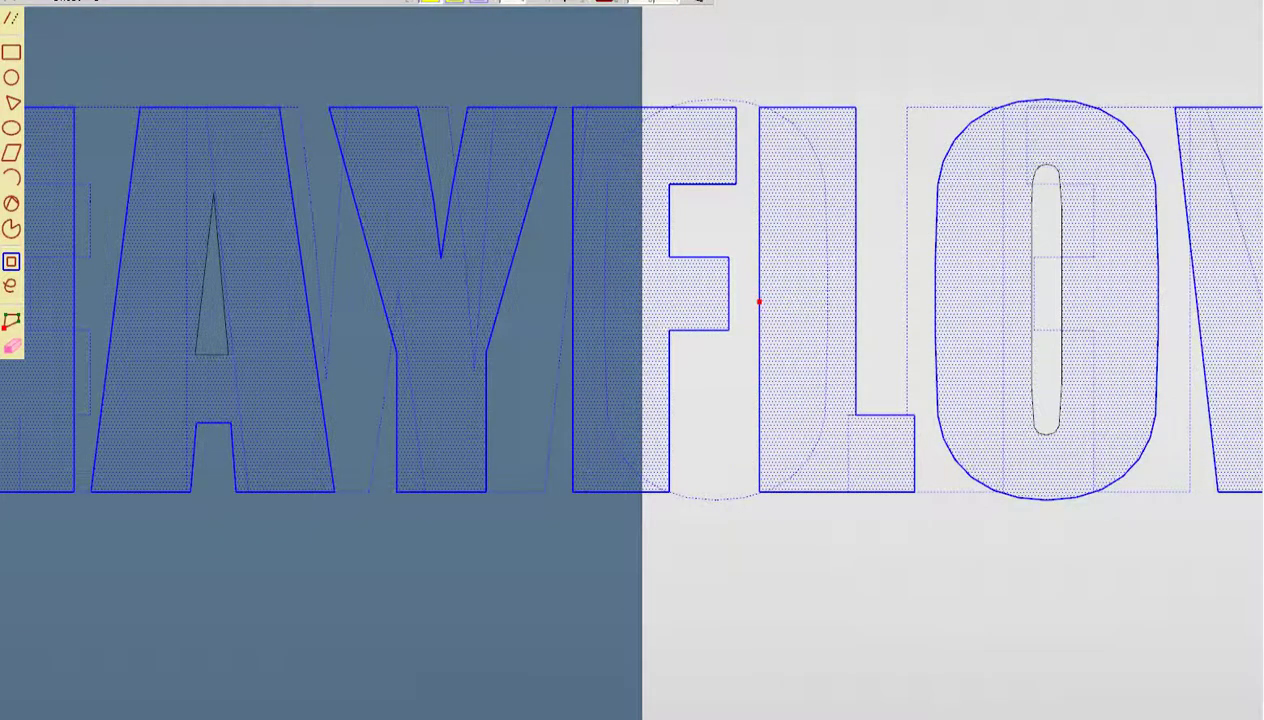
left_click(759, 300)
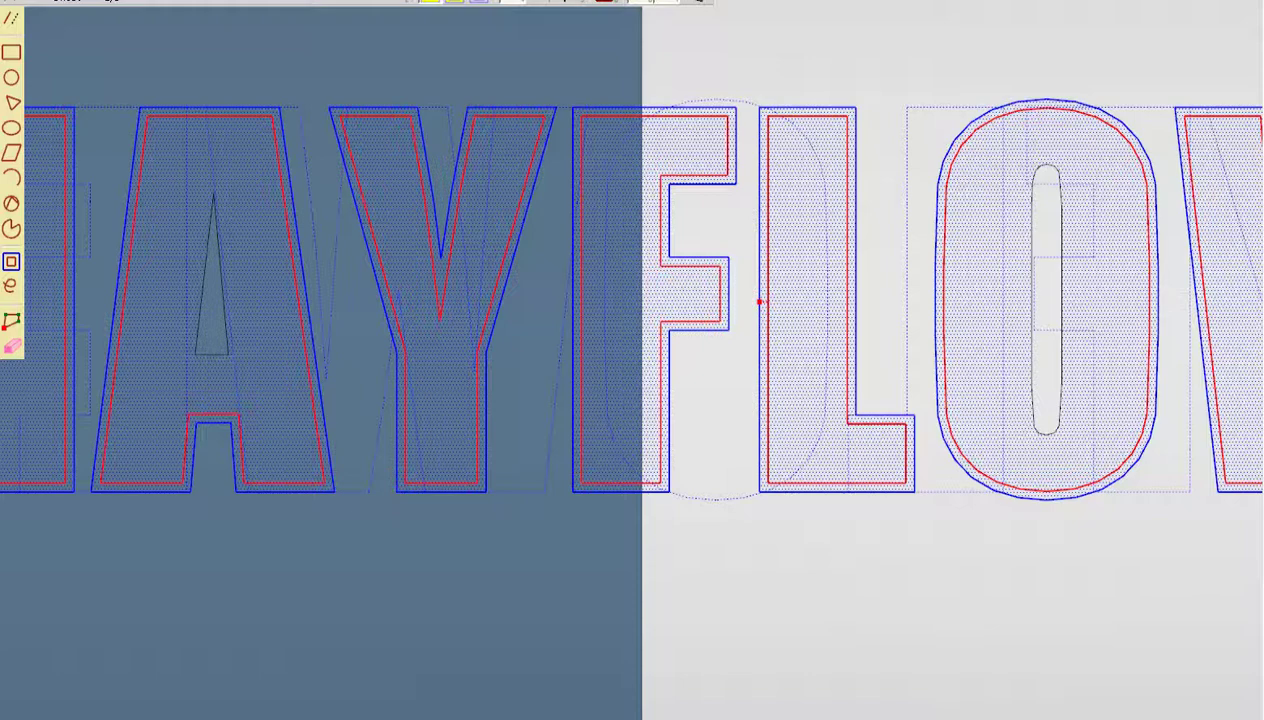
left_click(760, 300)
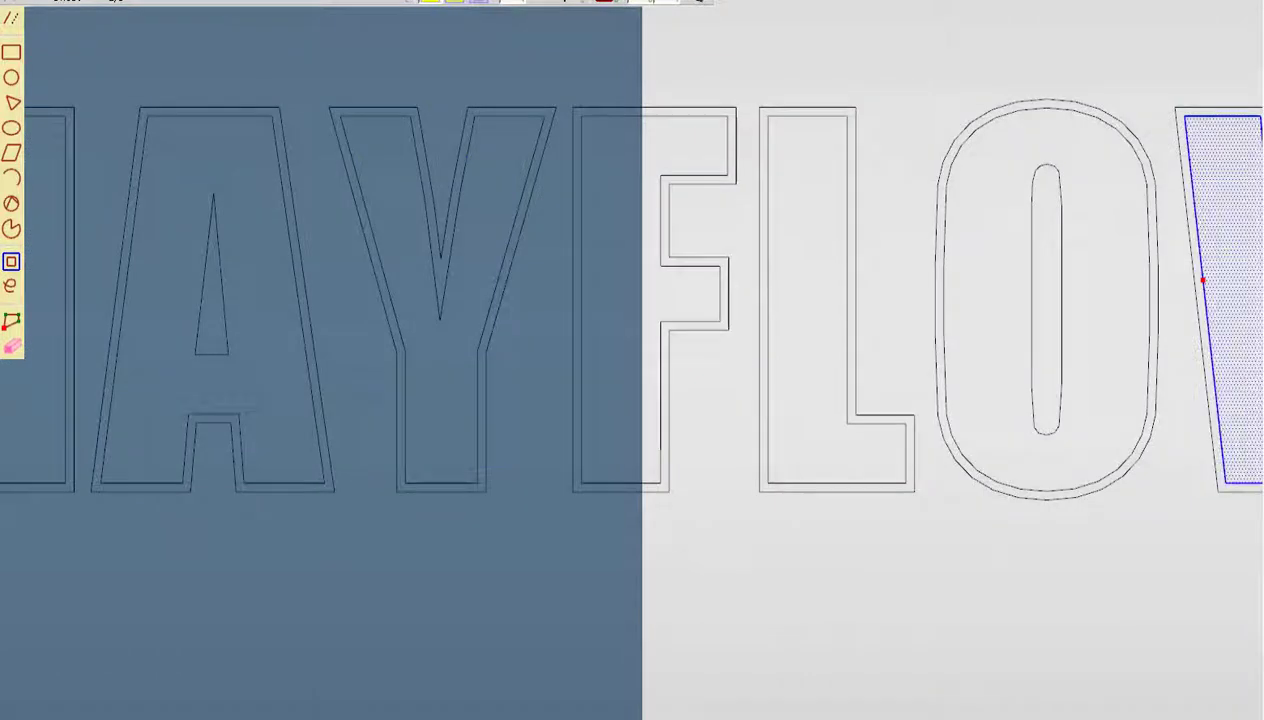
scroll(851, 277, "down", 2)
scroll(851, 277, "down", 1)
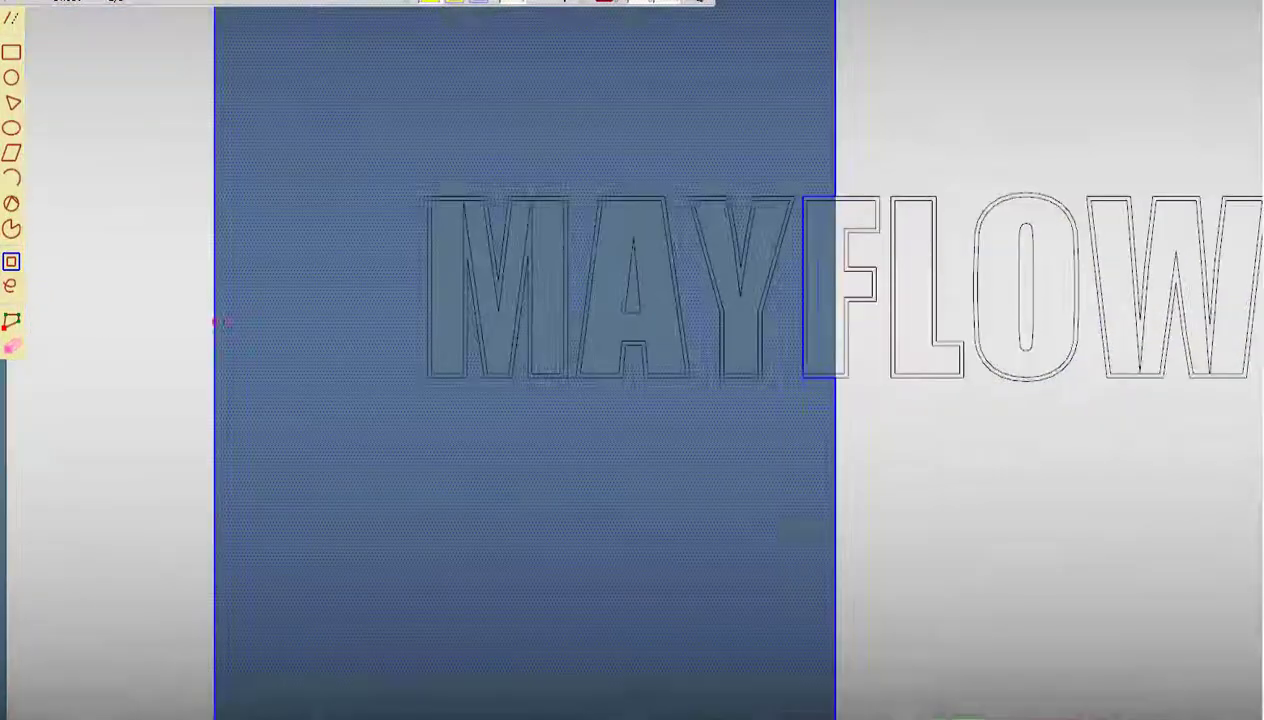
left_click(595, 219)
scroll(595, 219, "up", 1)
scroll(595, 219, "down", 2)
scroll(700, 260, "down", 1)
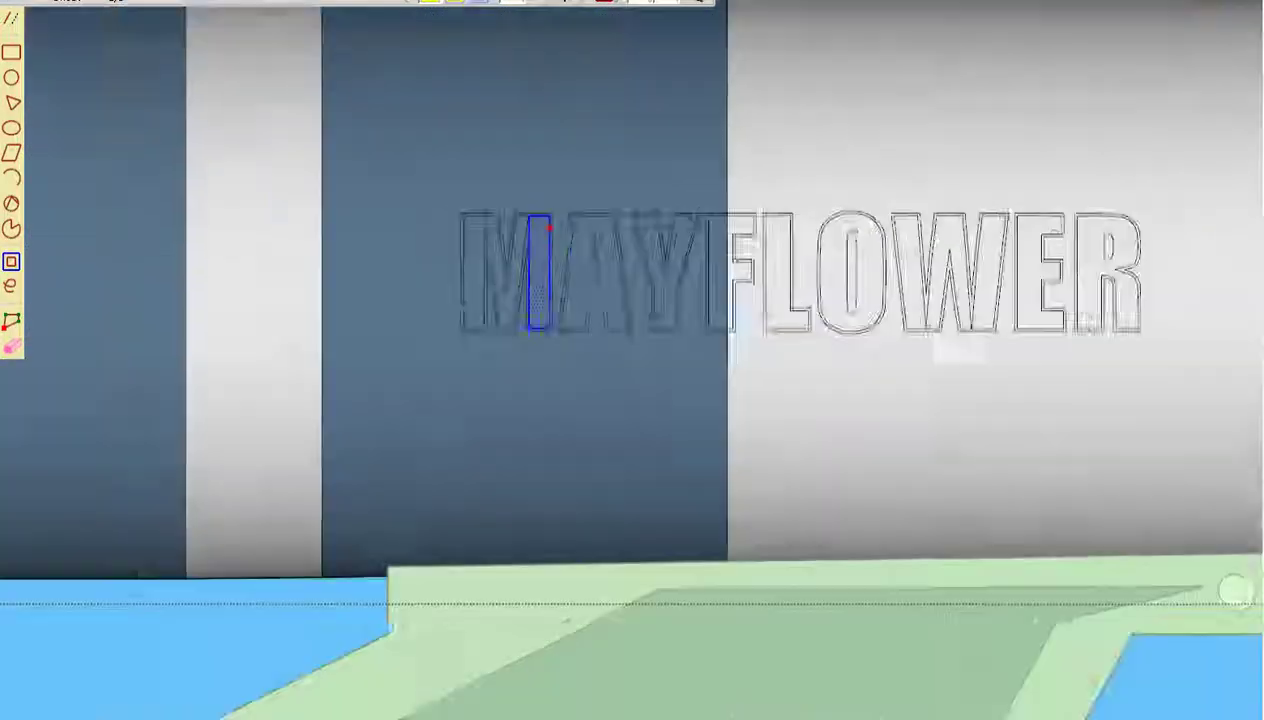
- Select the W outline separately and offset an inset outline inside it
left_click(860, 311)
left_click(852, 405)
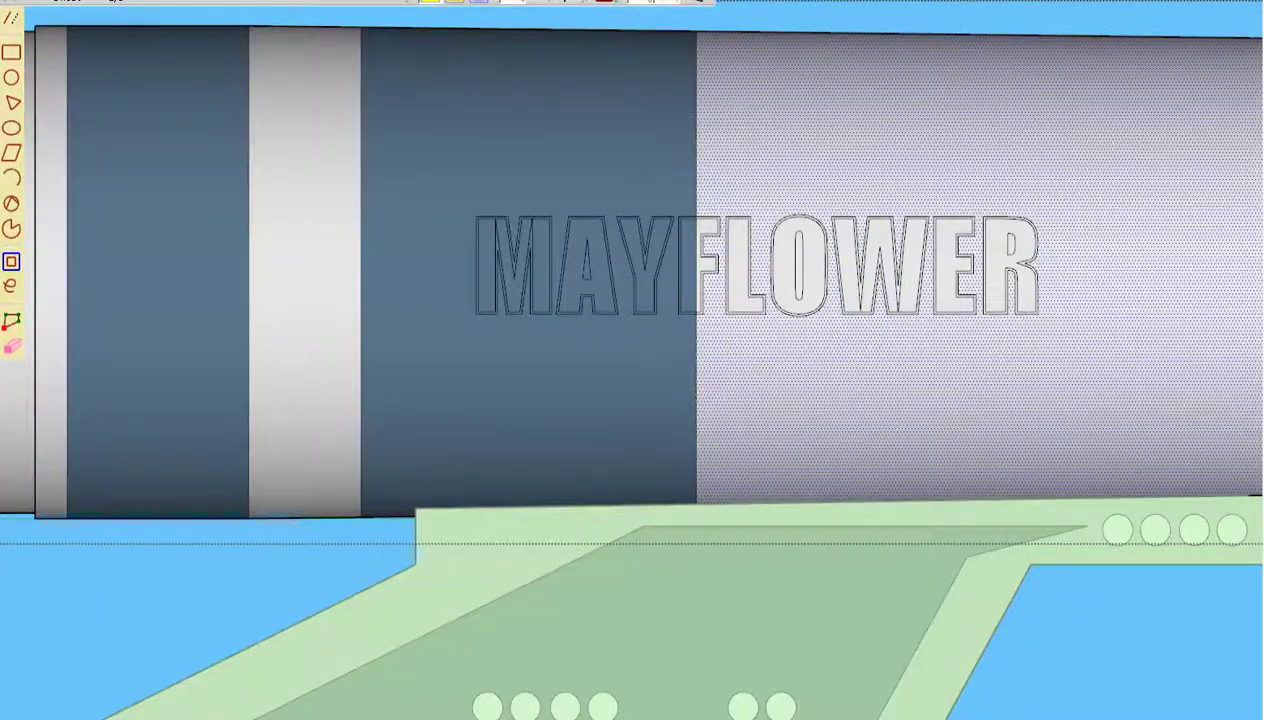
scroll(880, 300, "up", 2)
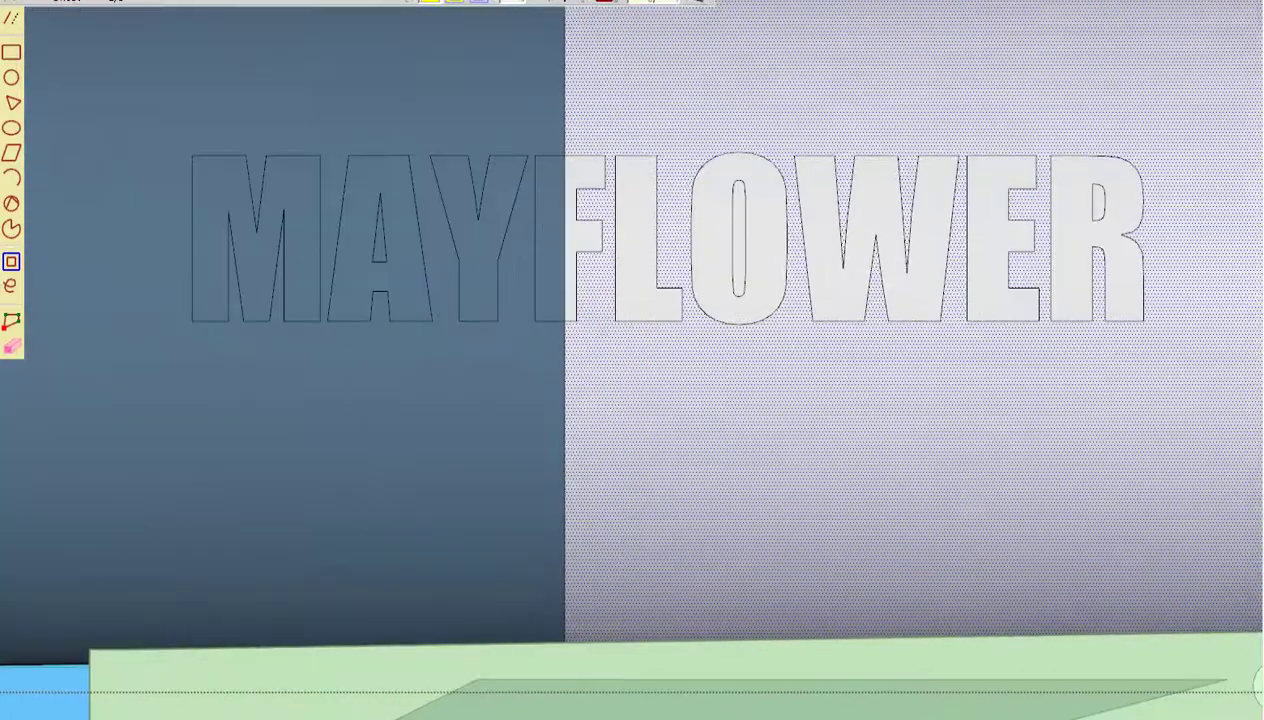
scroll(776, 291, "up", 2)
left_click(776, 291)
scroll(767, 303, "up", 1)
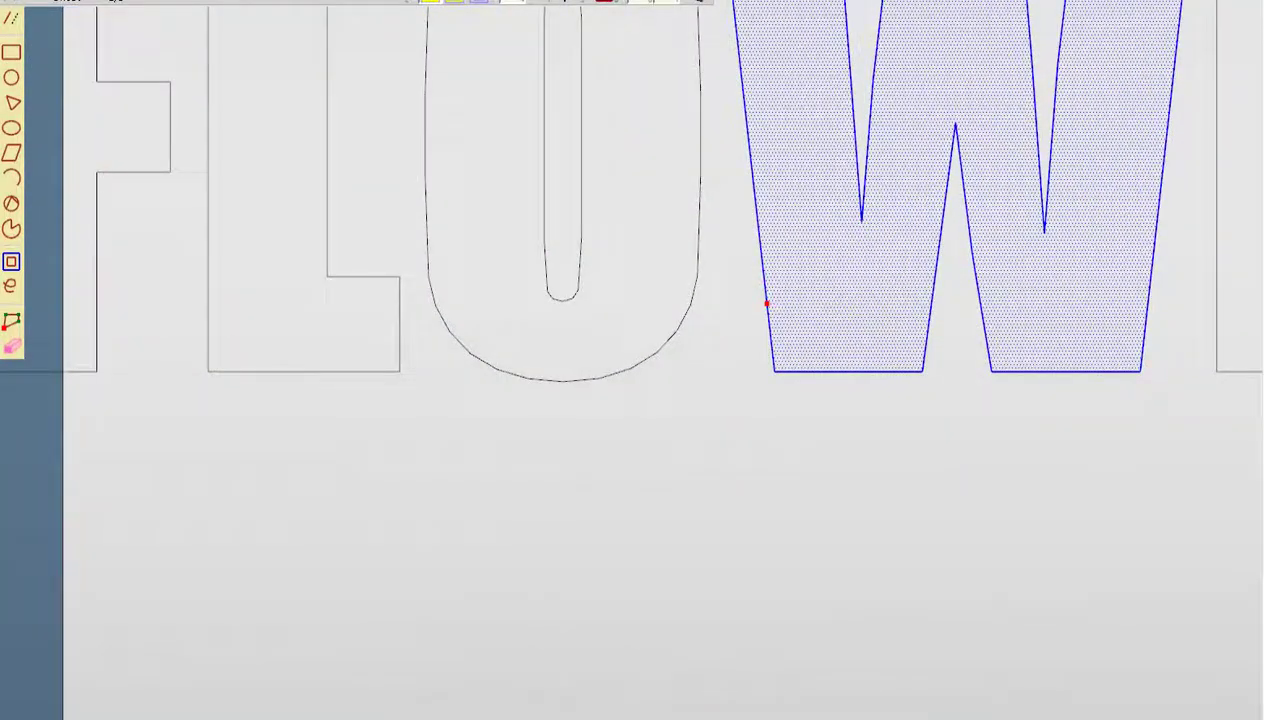
left_click(767, 303)
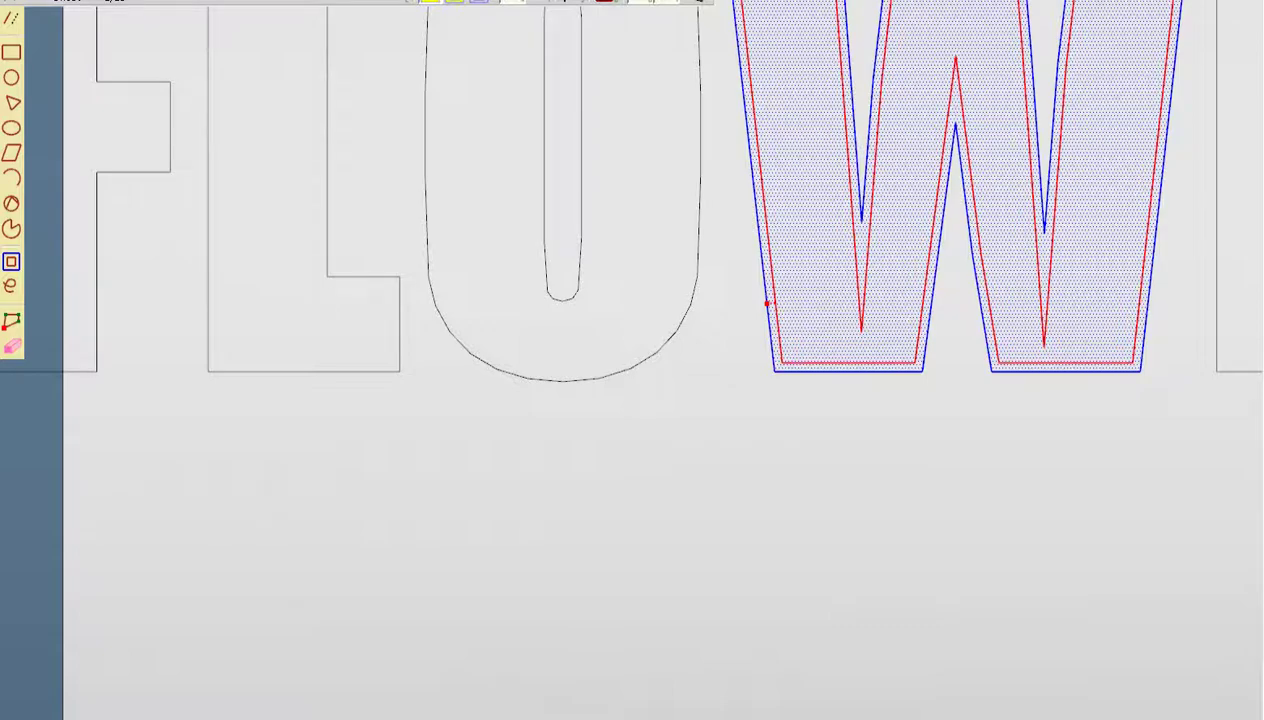
scroll(762, 350, "down", 3)
scroll(367, 293, "down", 3)
- Zoom out to view the MAYFLOWER letters across the nacelle
scroll(728, 389, "down", 3)
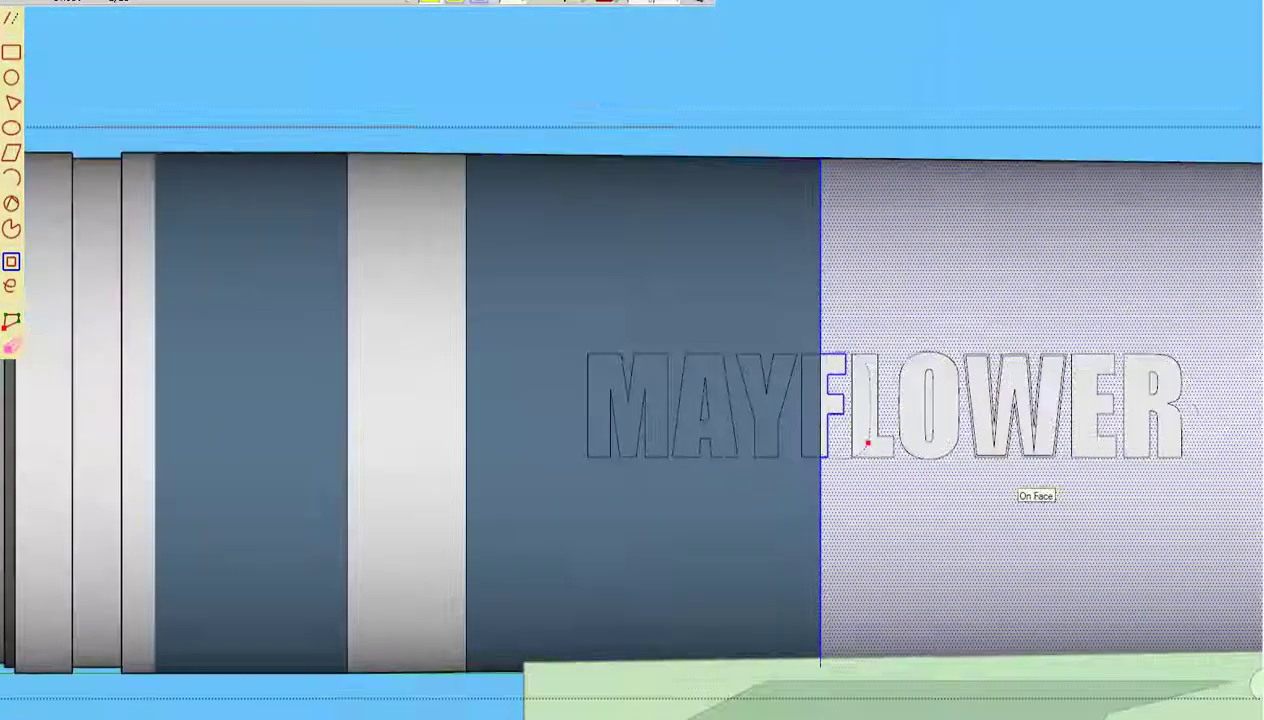
scroll(1010, 485, "down", 2)
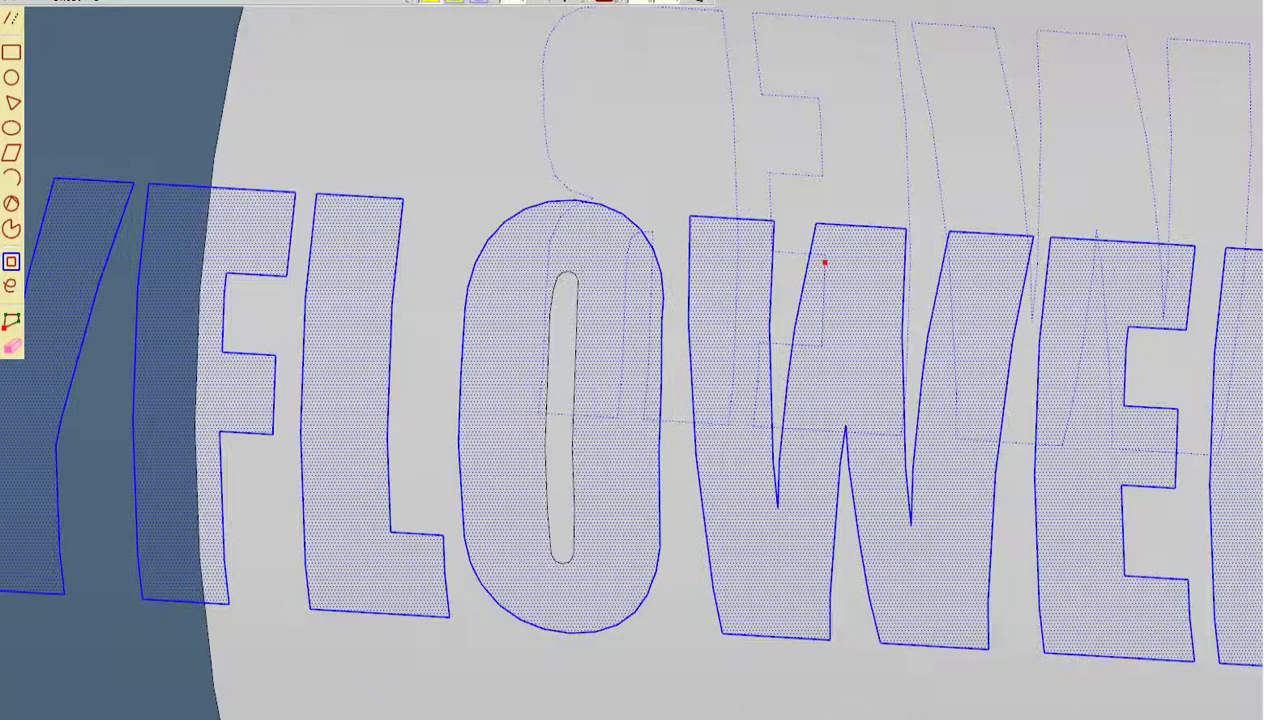
- Offset all MAYFLOWER letter outlines outward a small distance to form a border band
scroll(824, 260, "up", 3)
scroll(869, 200, "up", 2)
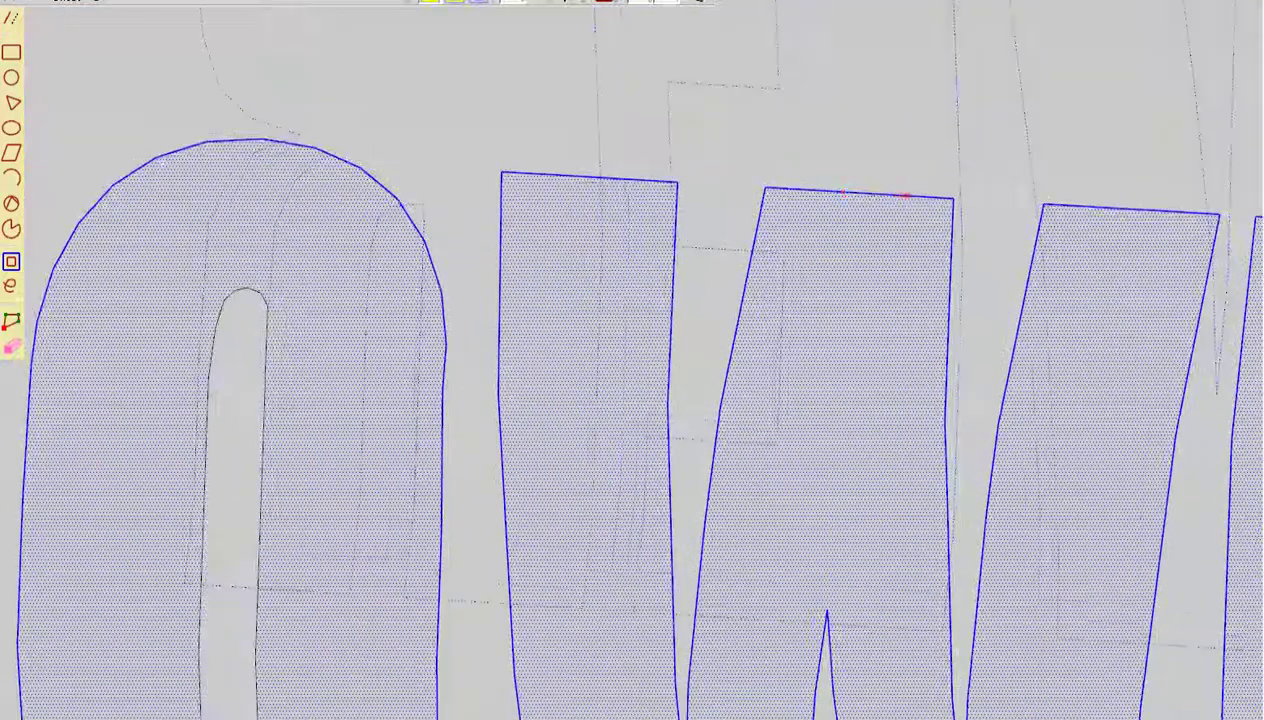
scroll(918, 197, "down", 2)
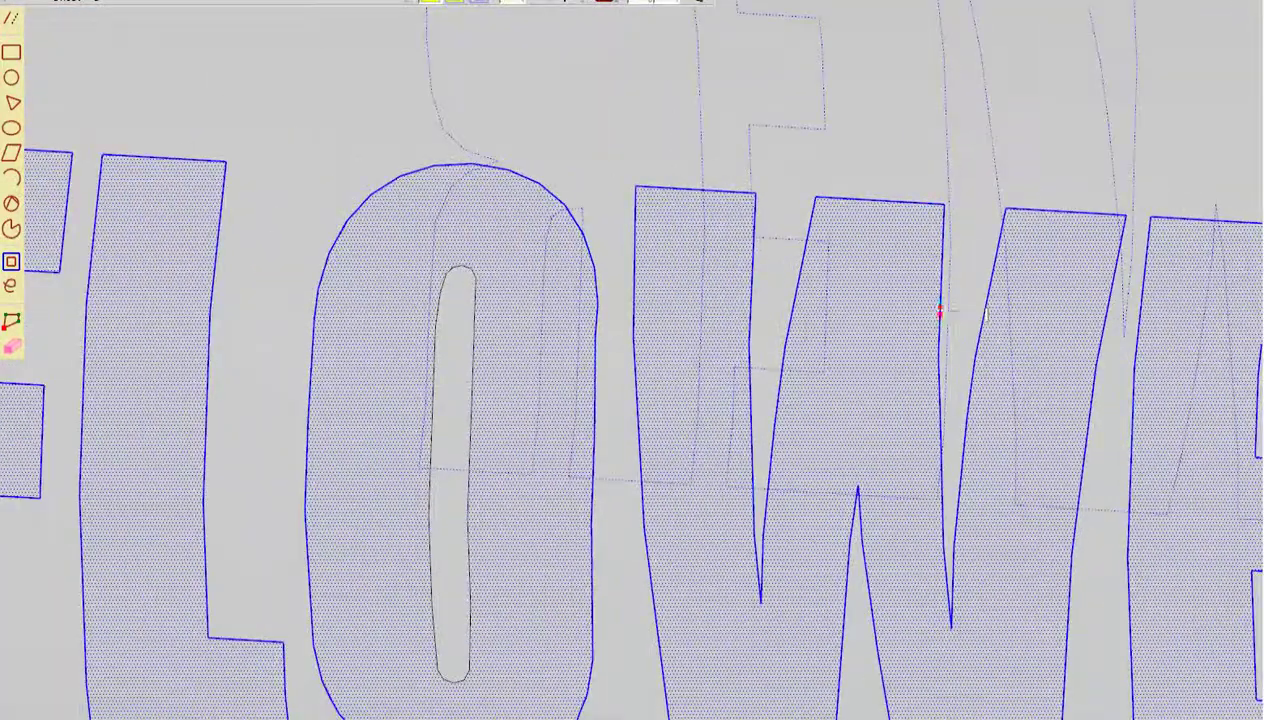
left_click(940, 319)
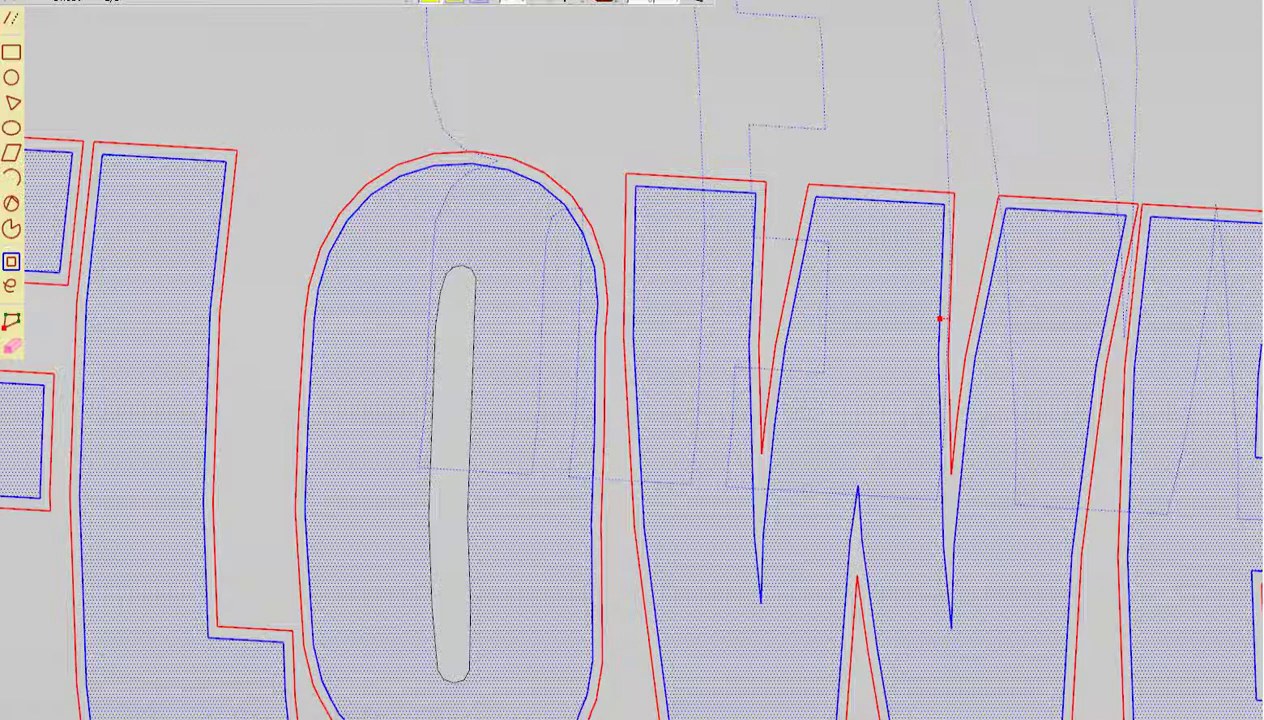
scroll(940, 318, "down", 2)
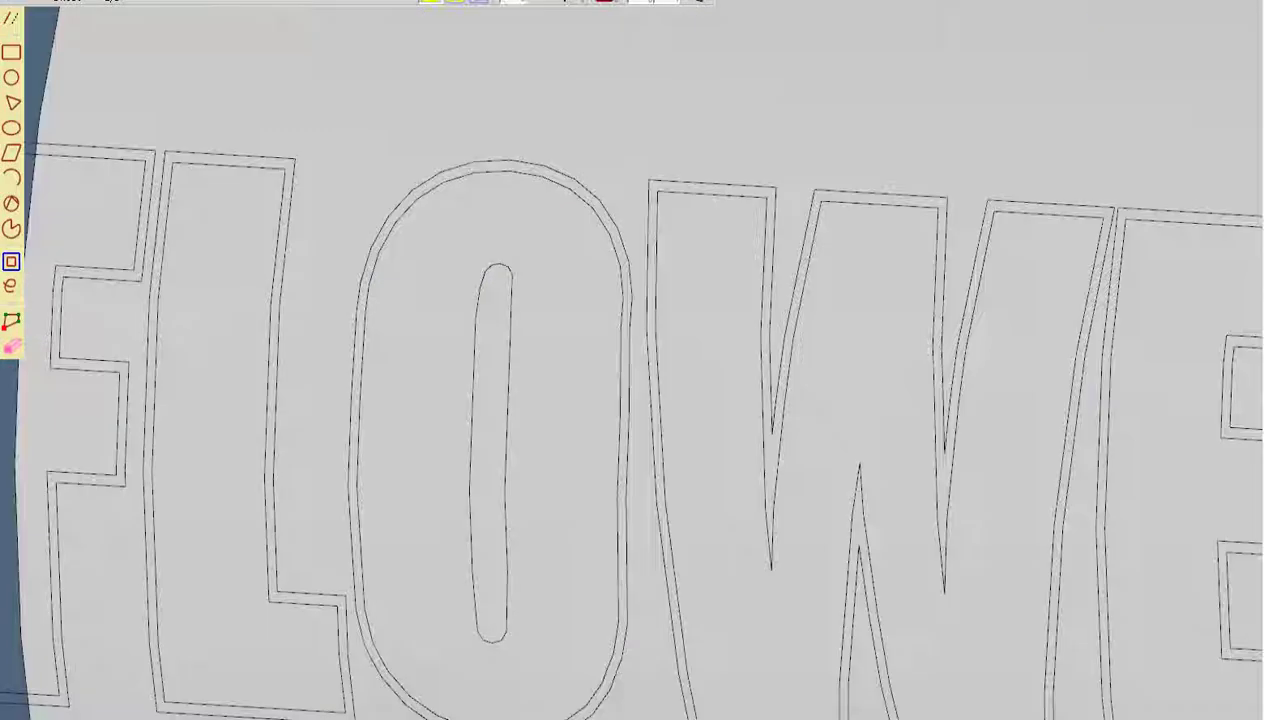
scroll(920, 280, "down", 3)
scroll(903, 240, "down", 3)
scroll(880, 250, "down", 3)
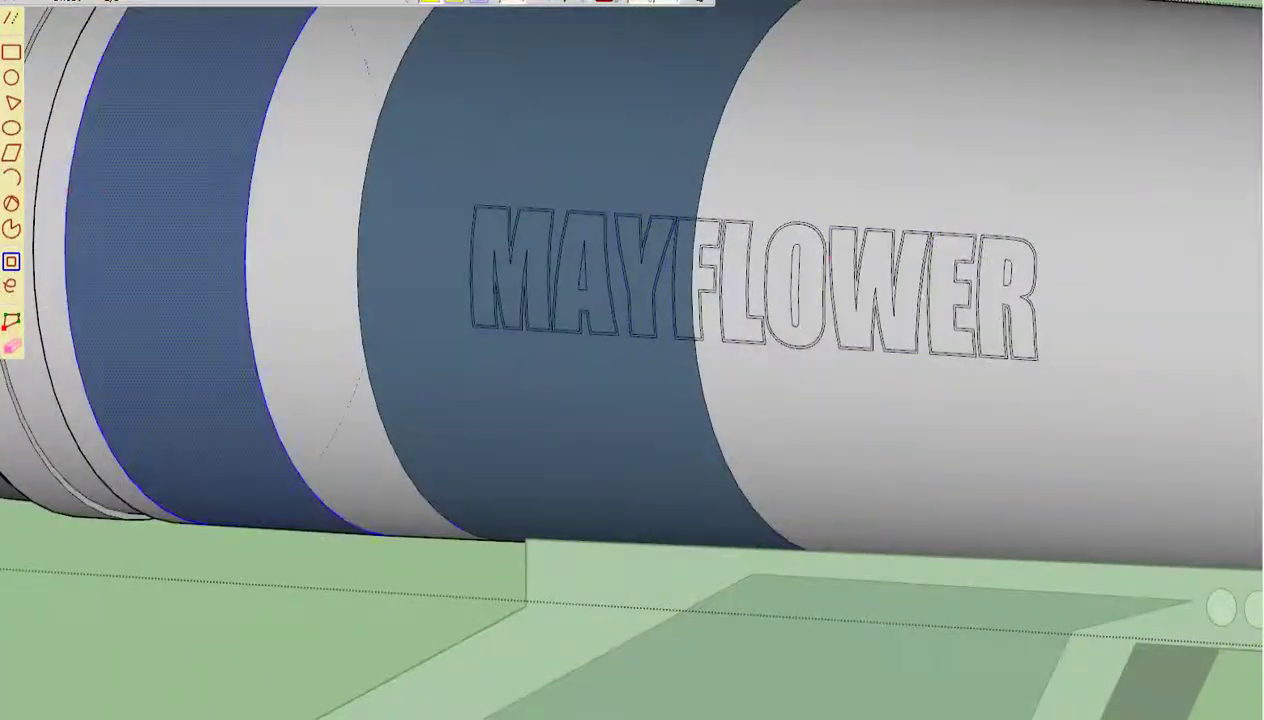
key("alt+f")
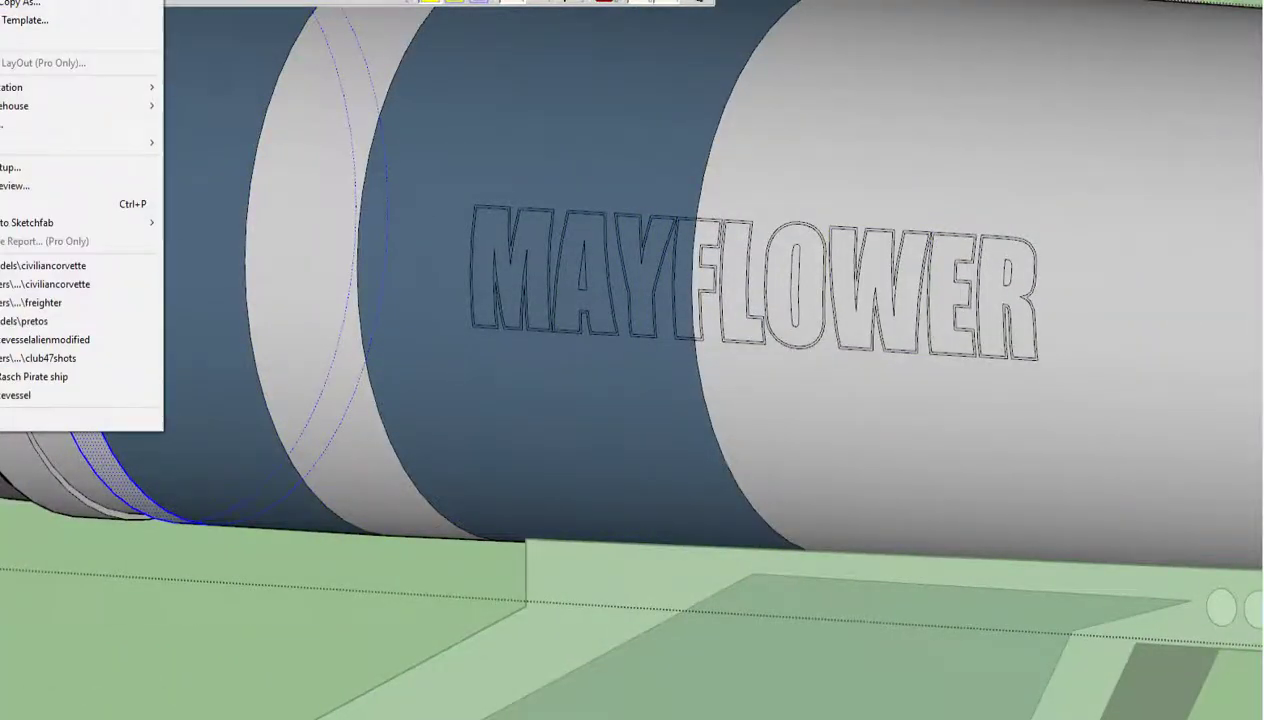
key("Escape")
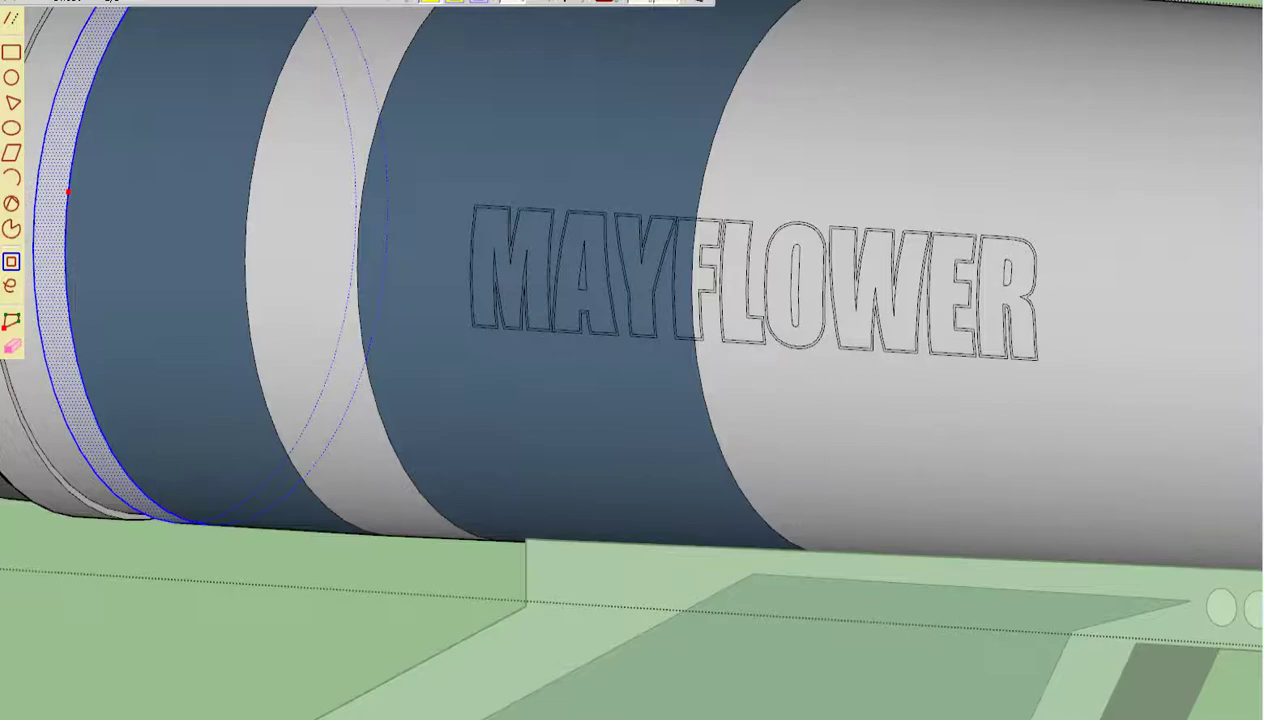
scroll(745, 330, "up", 3)
scroll(846, 339, "up", 3)
scroll(522, 282, "up", 3)
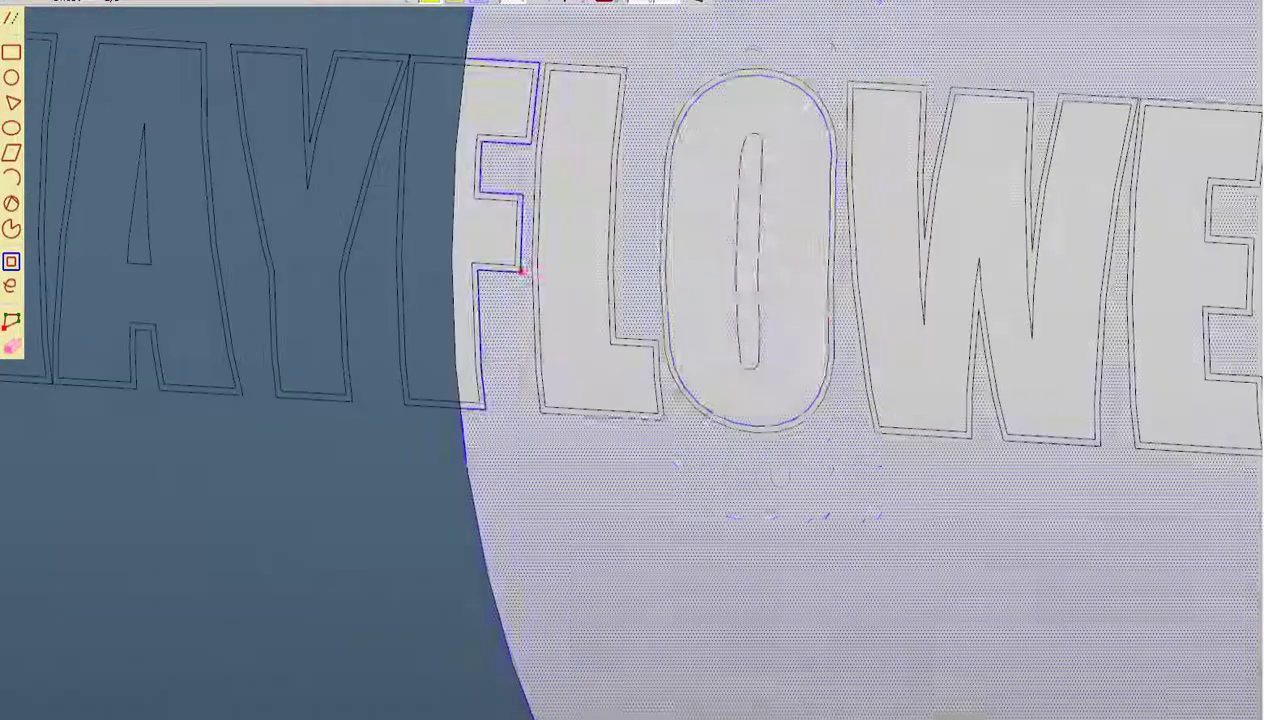
scroll(883, 308, "up", 3)
scroll(725, 319, "up", 1)
scroll(728, 325, "up", 1)
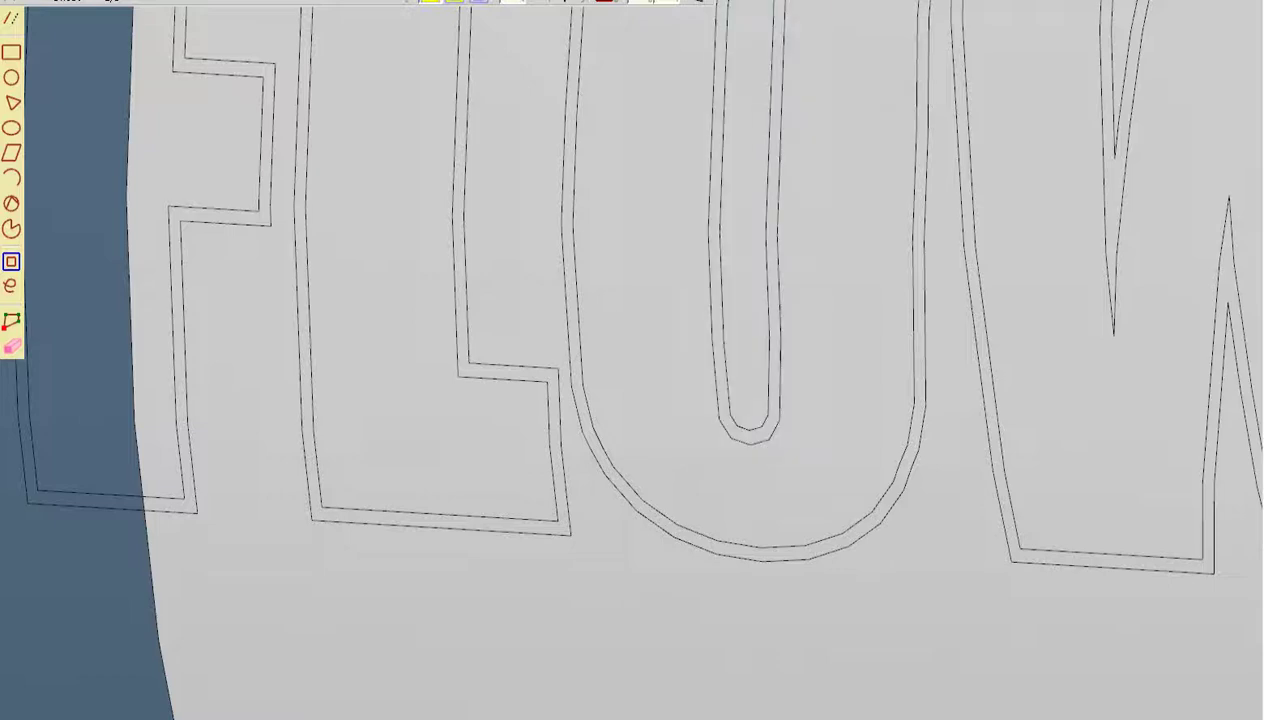
scroll(595, 262, "down", 2)
scroll(621, 311, "down", 3)
scroll(621, 311, "down", 2)
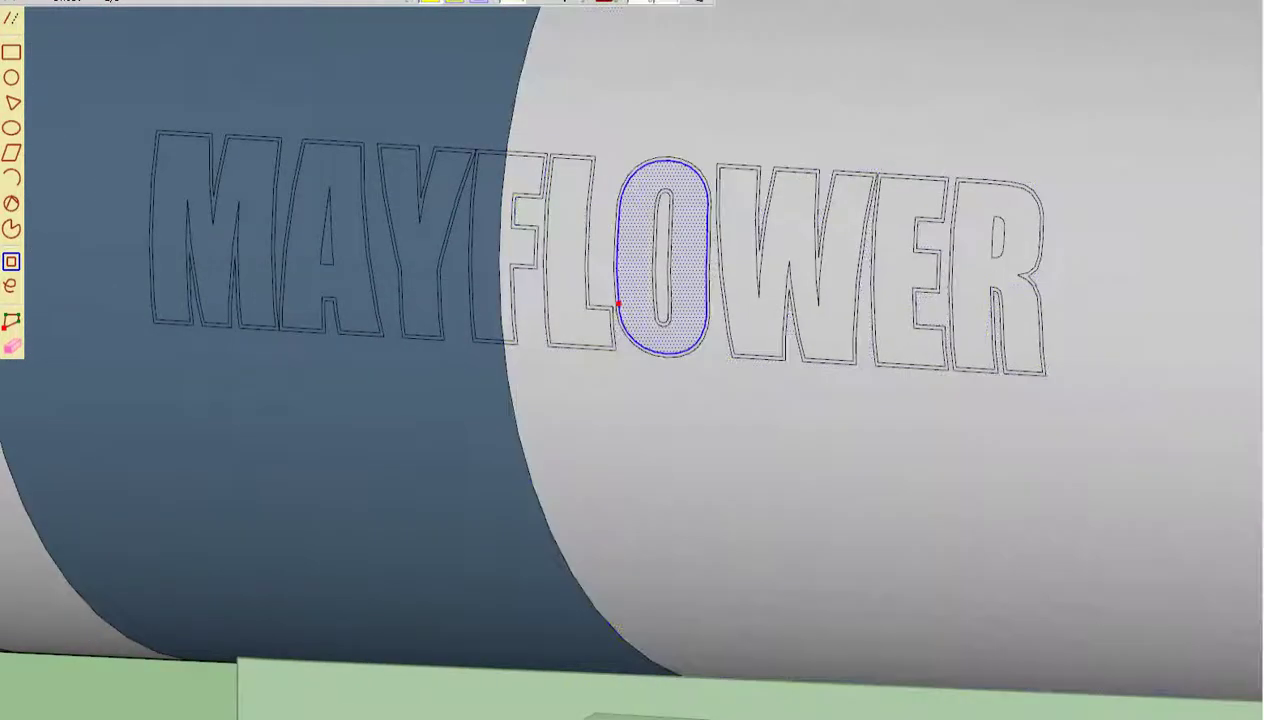
scroll(1058, 234, "up", 4)
scroll(815, 252, "up", 2)
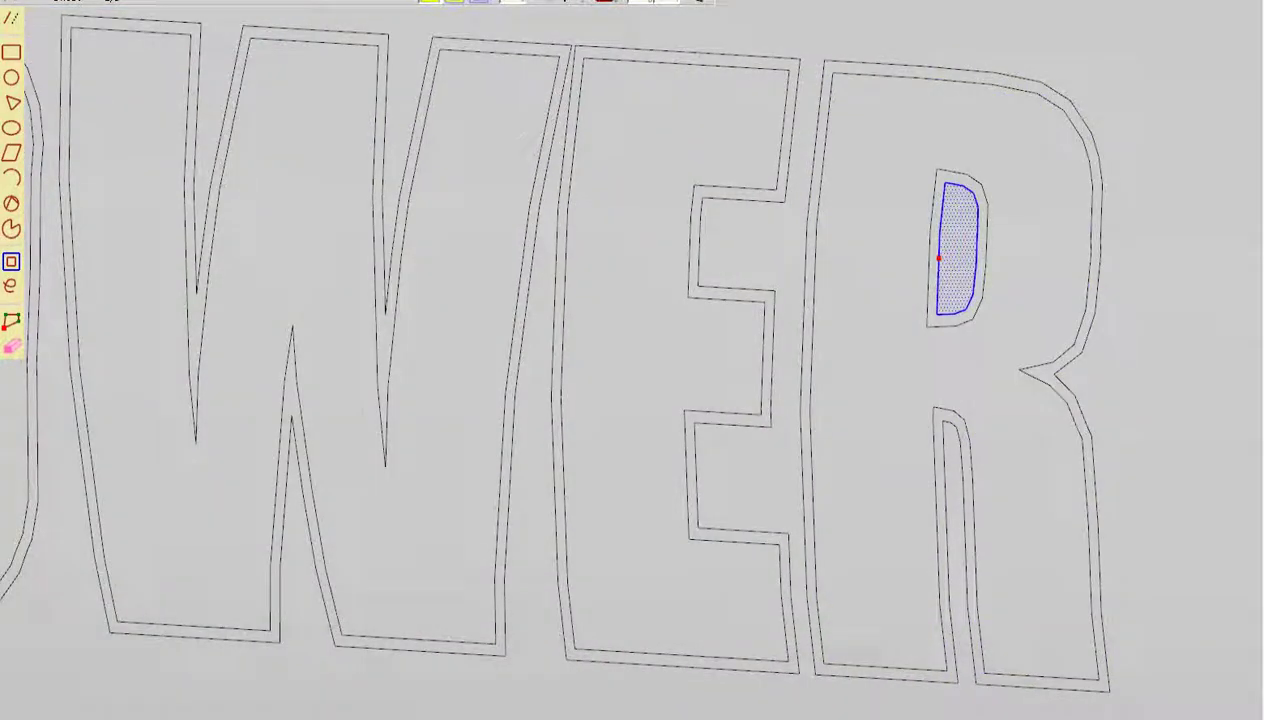
scroll(1188, 215, "down", 3)
scroll(1188, 215, "down", 3)
scroll(959, 260, "down", 2)
scroll(720, 228, "up", 3)
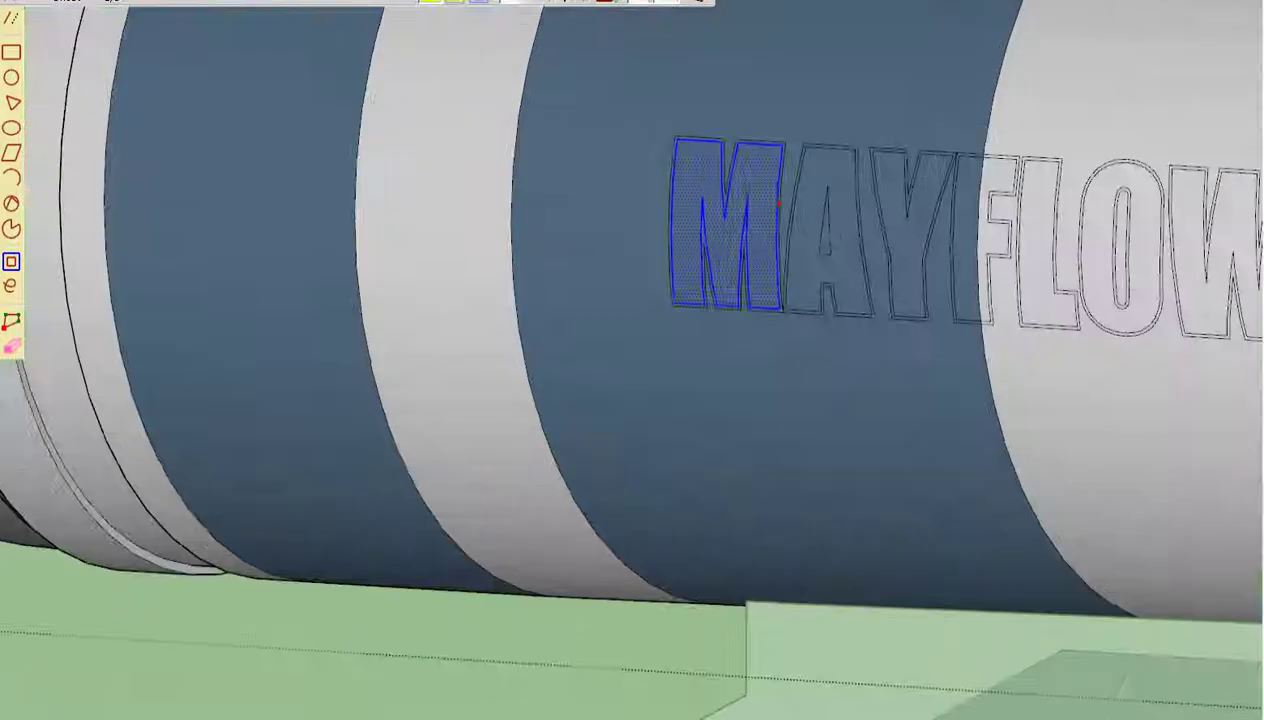
scroll(818, 255, "up", 2)
scroll(799, 268, "up", 2)
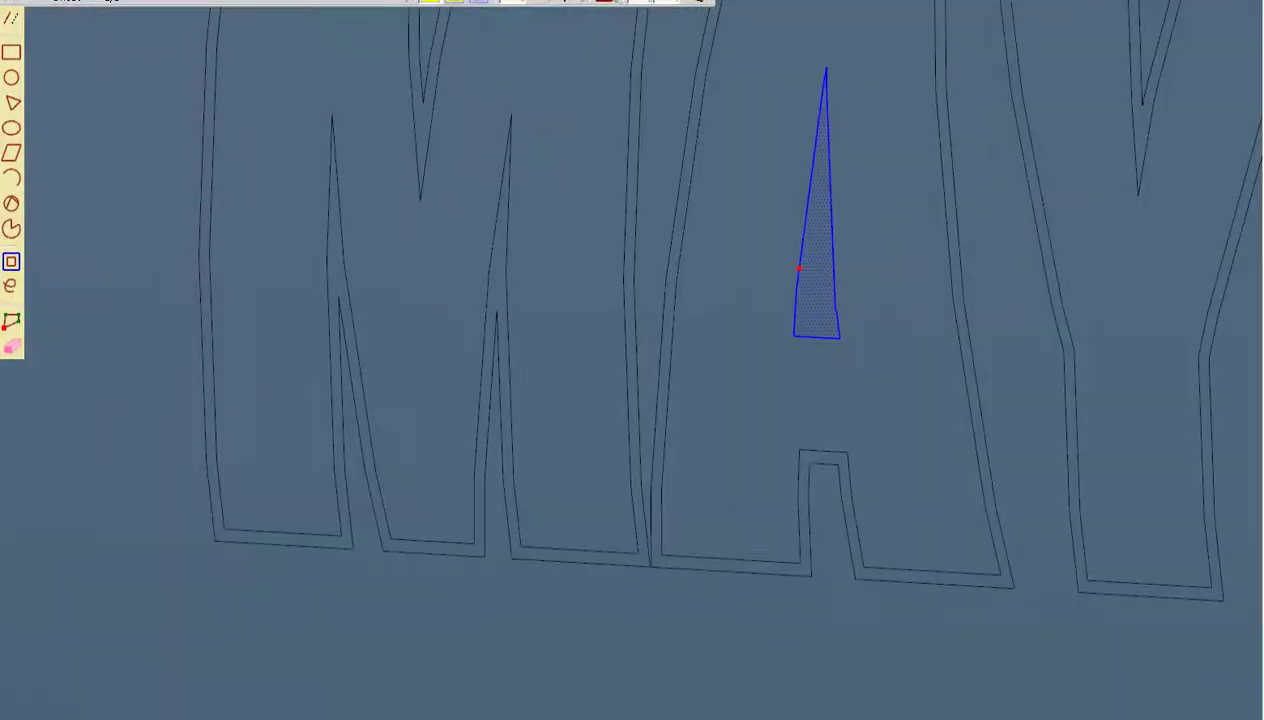
scroll(799, 268, "down", 2)
scroll(700, 260, "down", 2)
scroll(613, 248, "down", 2)
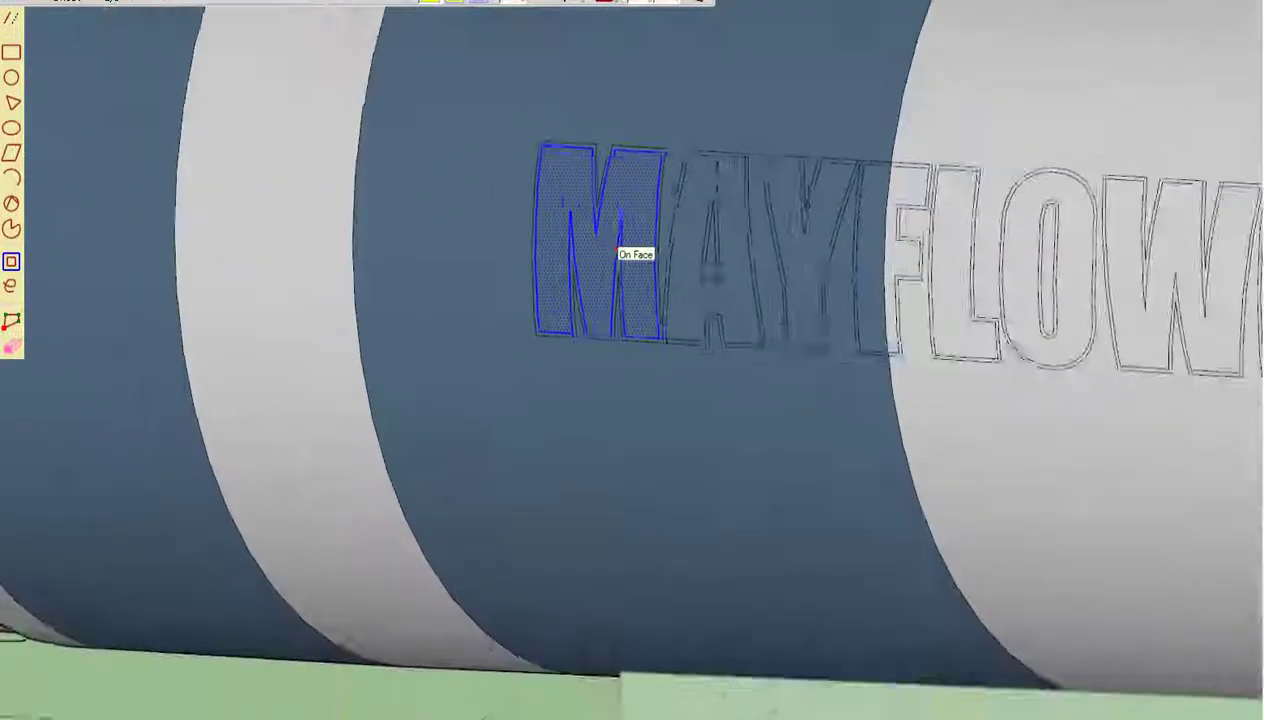
scroll(613, 248, "down", 2)
scroll(613, 248, "down", 2)
scroll(663, 262, "up", 3)
scroll(650, 225, "down", 2)
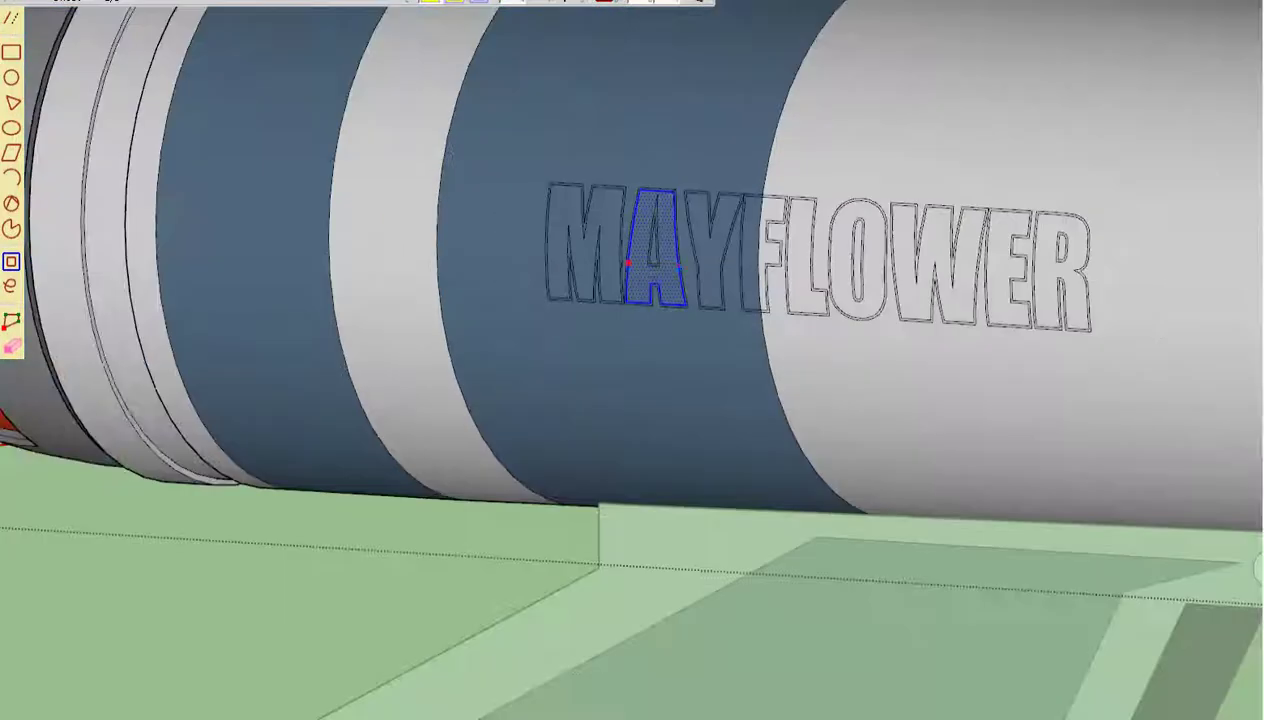
scroll(660, 255, "up", 1)
scroll(660, 255, "down", 3)
mouse_move(660, 255)
middle_mouse_down()
mouse_move(1000, 320)
mouse_move(940, 330)
middle_mouse_up()
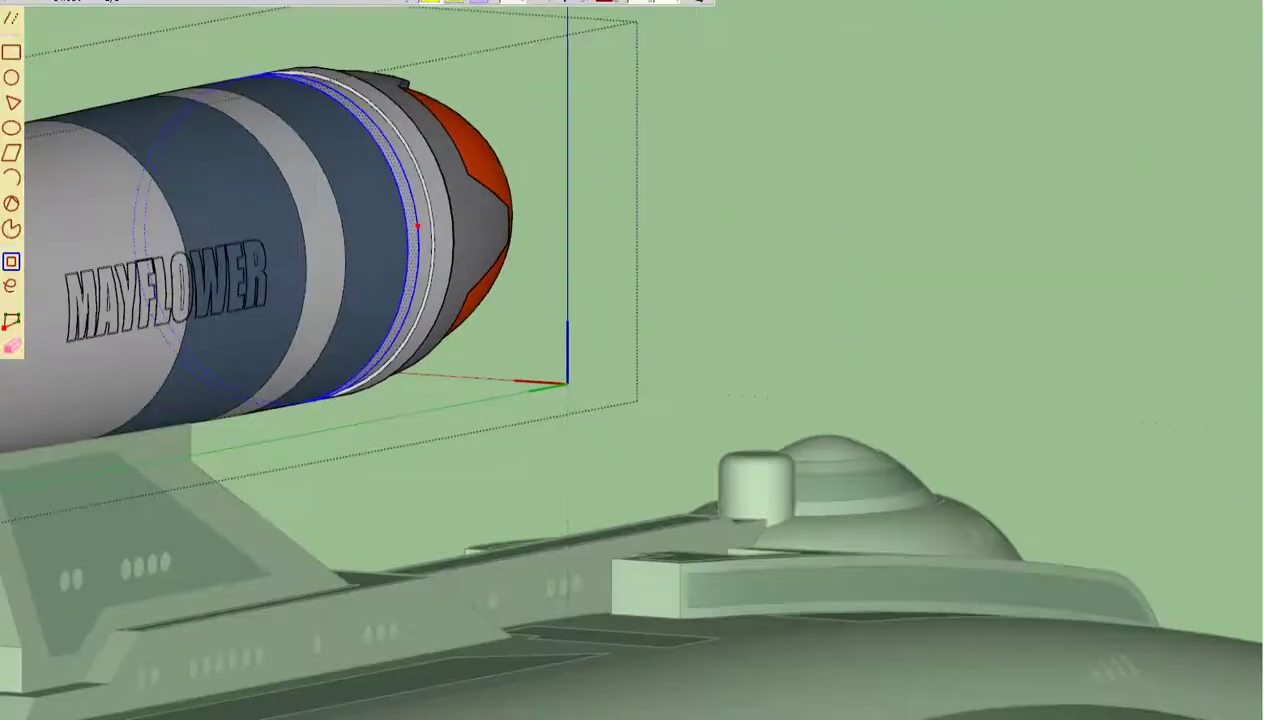
scroll(160, 265, "up", 1)
scroll(160, 265, "up", 1)
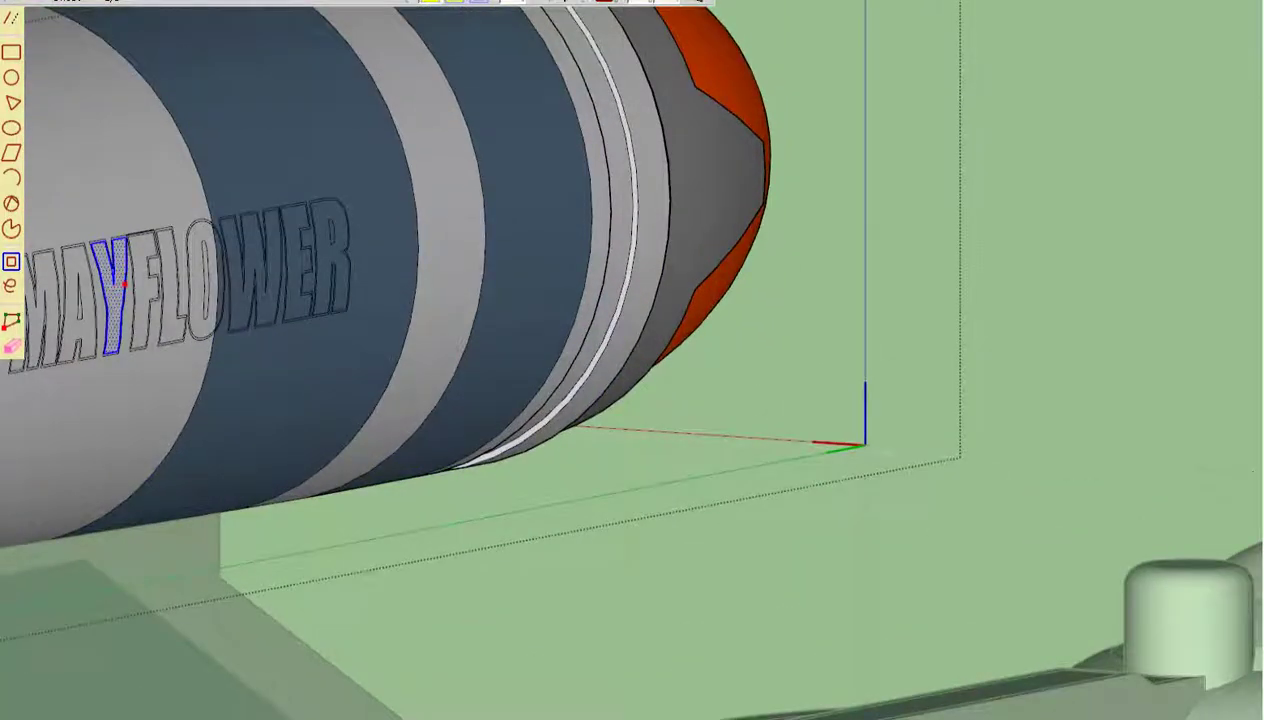
scroll(160, 265, "up", 2)
left_click(240, 265)
scroll(252, 266, "up", 3)
left_click(310, 272)
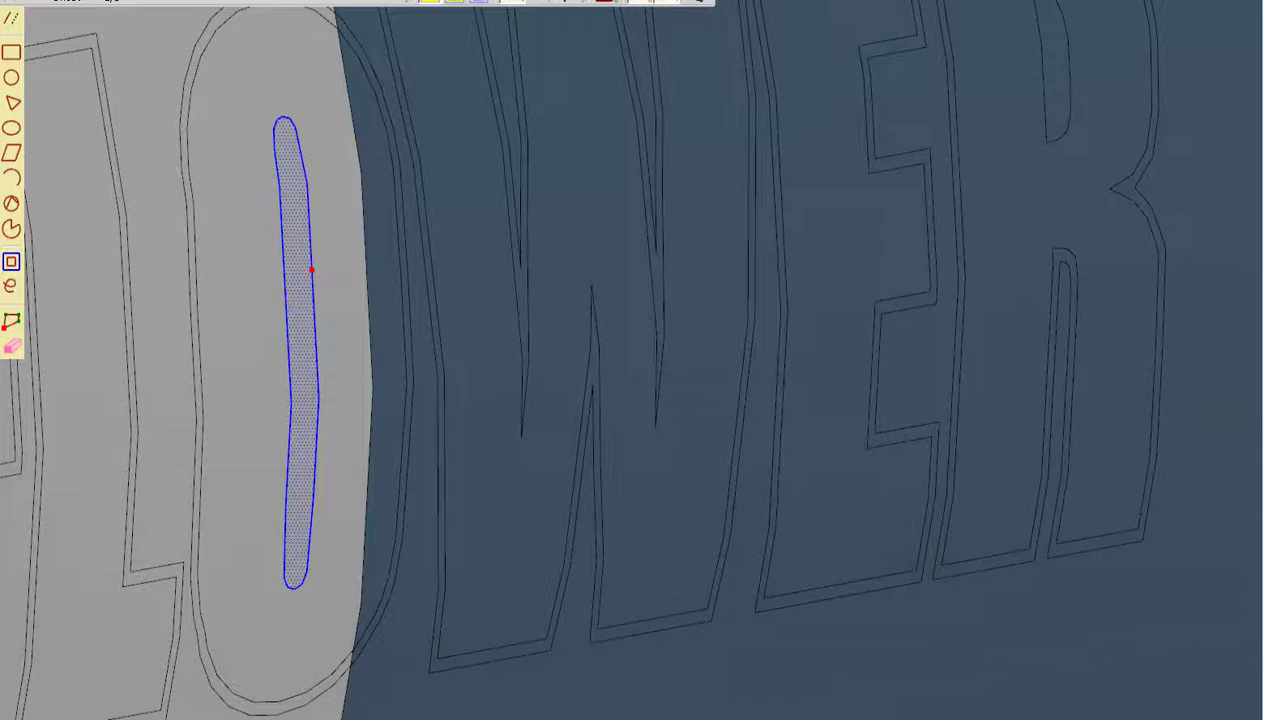
scroll(300, 268, "down", 2)
scroll(245, 262, "down", 3)
scroll(245, 262, "down", 2)
left_click(395, 282)
scroll(672, 463, "up", 5)
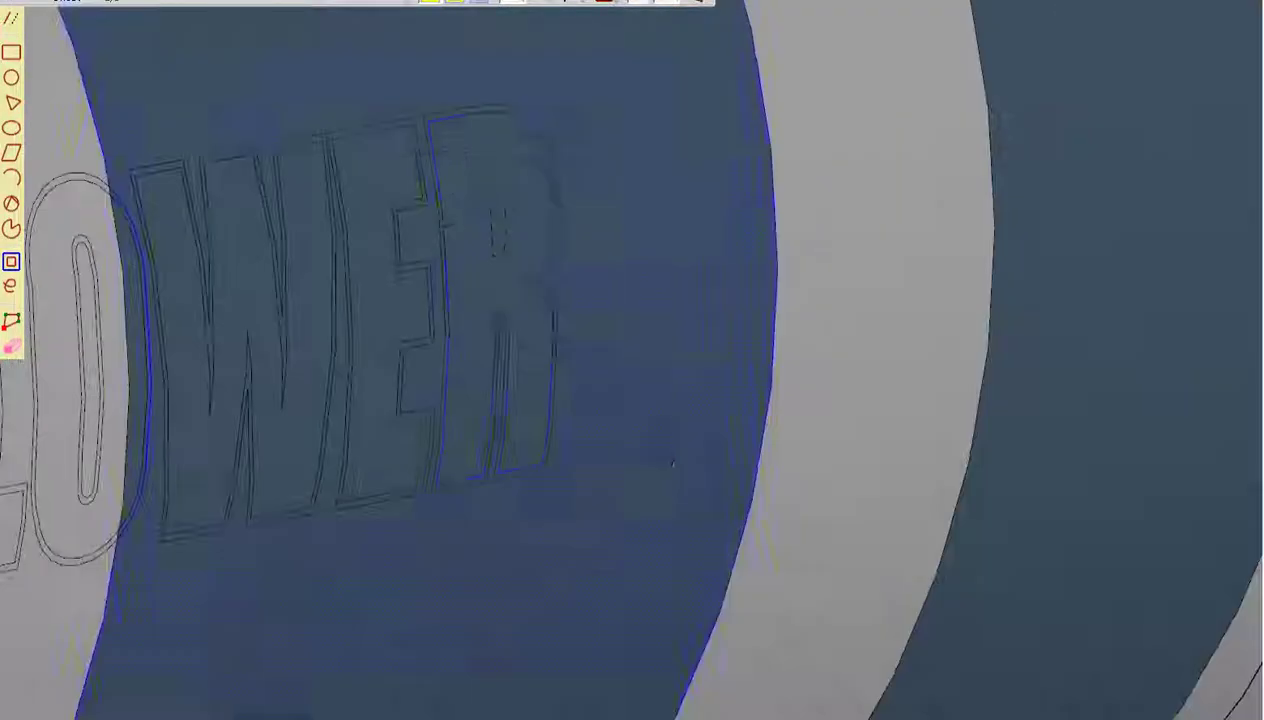
scroll(672, 463, "up", 3)
left_click(482, 228)
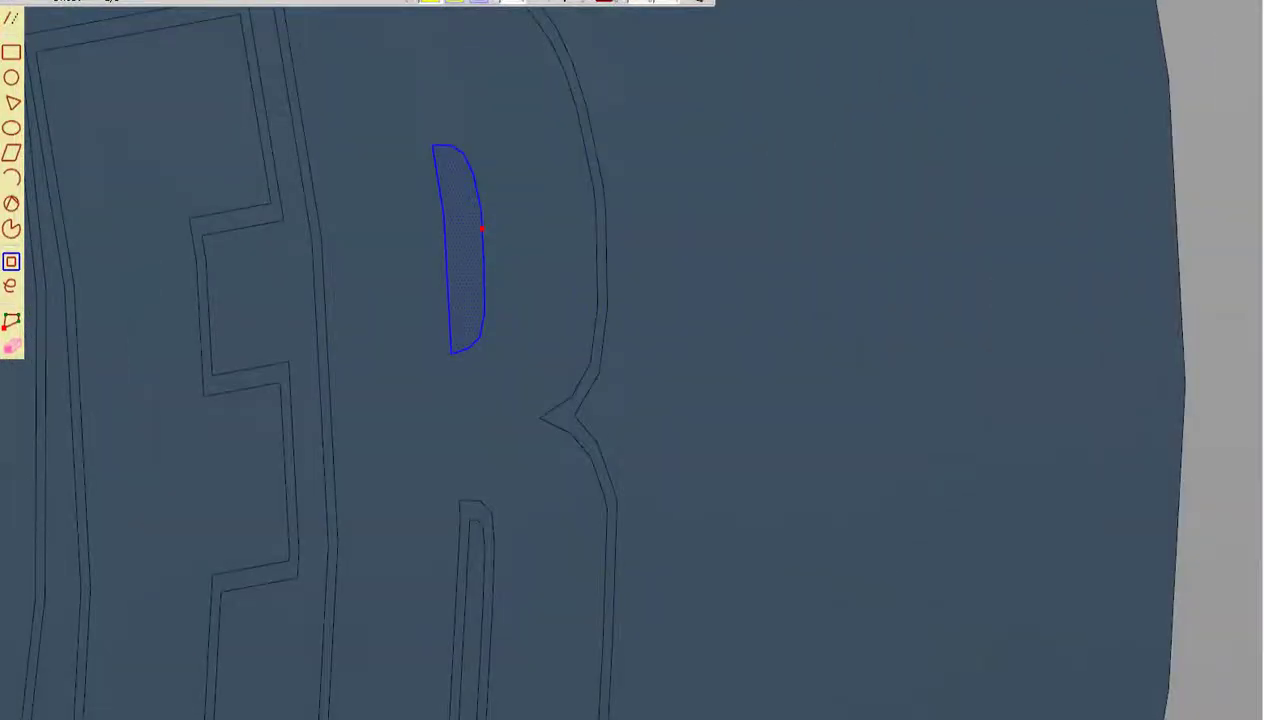
scroll(482, 228, "down", 2)
left_click(482, 228)
scroll(838, 160, "down", 4)
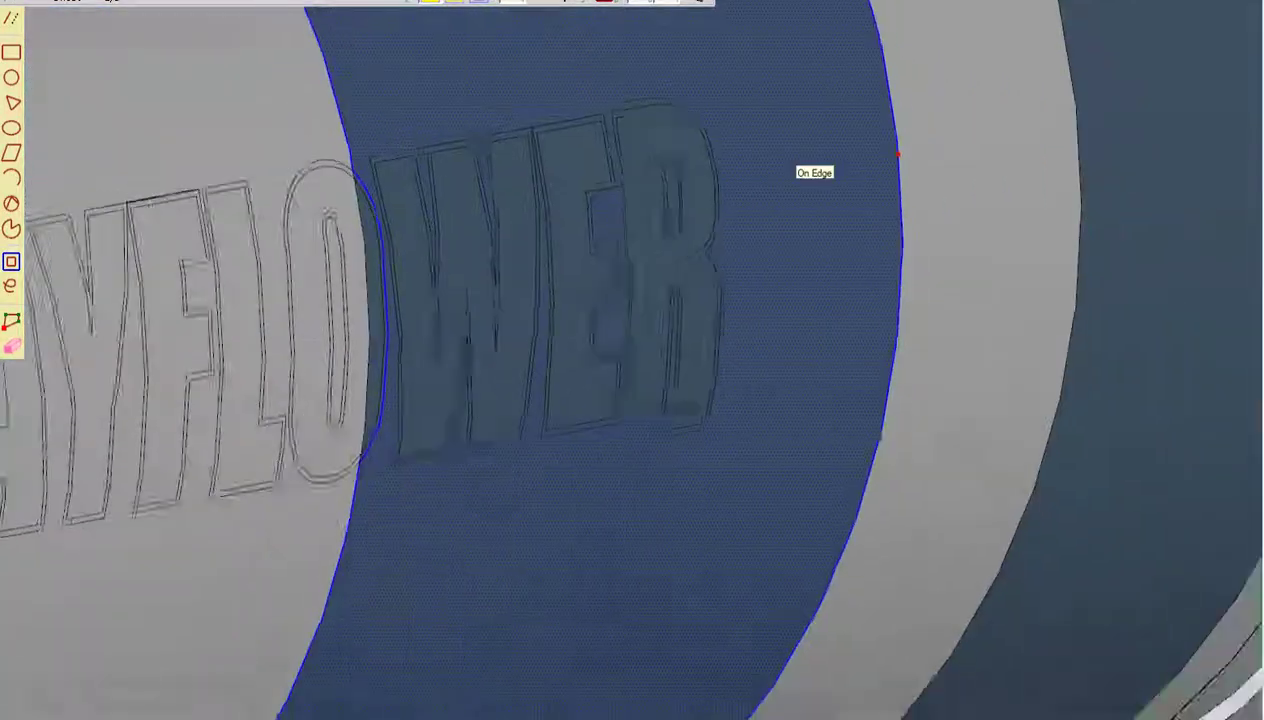
left_click(505, 235)
scroll(410, 280, "up", 2)
left_click(410, 280)
scroll(410, 280, "up", 4)
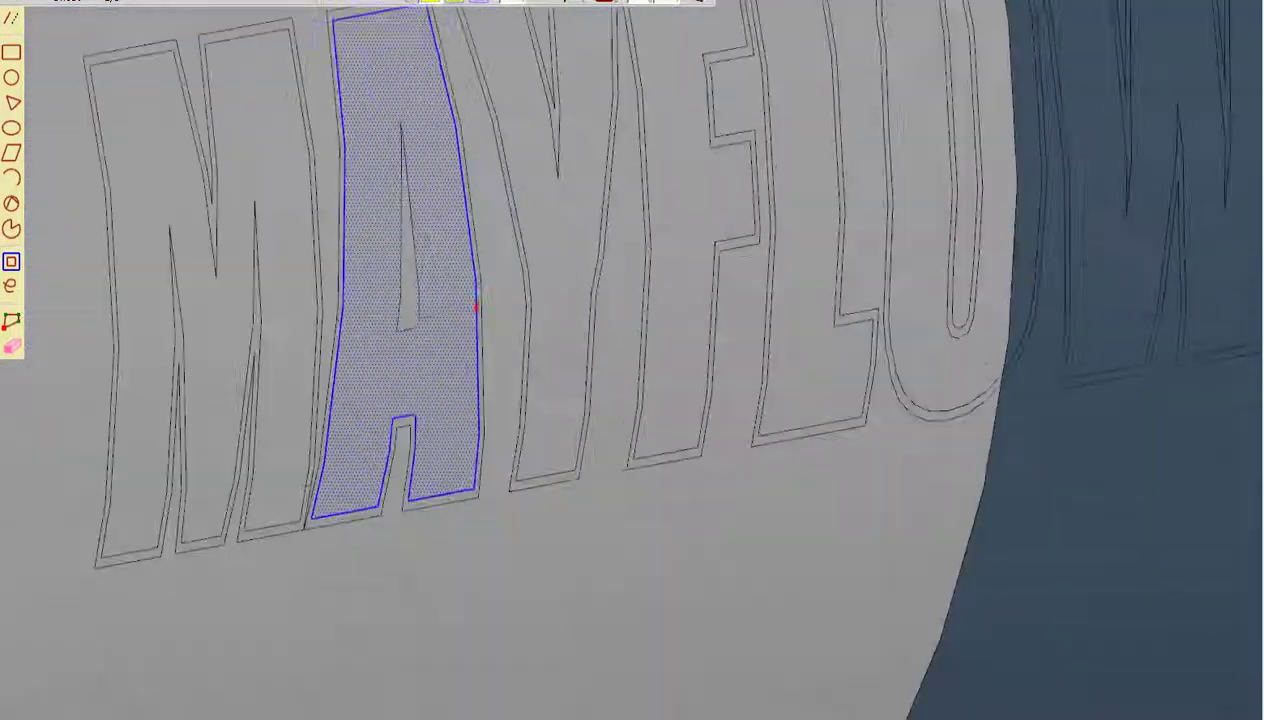
scroll(420, 300, "up", 2)
left_click(422, 310)
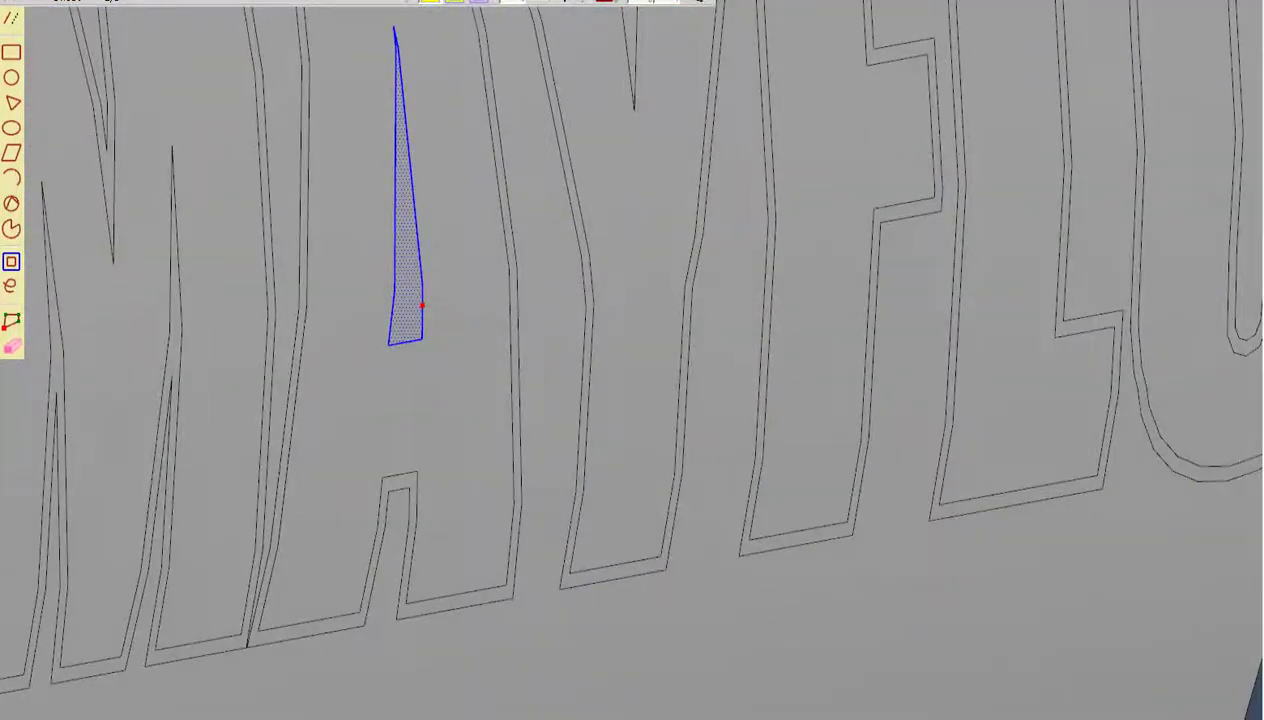
scroll(422, 305, "down", 2)
scroll(422, 305, "down", 2)
scroll(425, 302, "down", 2)
left_click(437, 298)
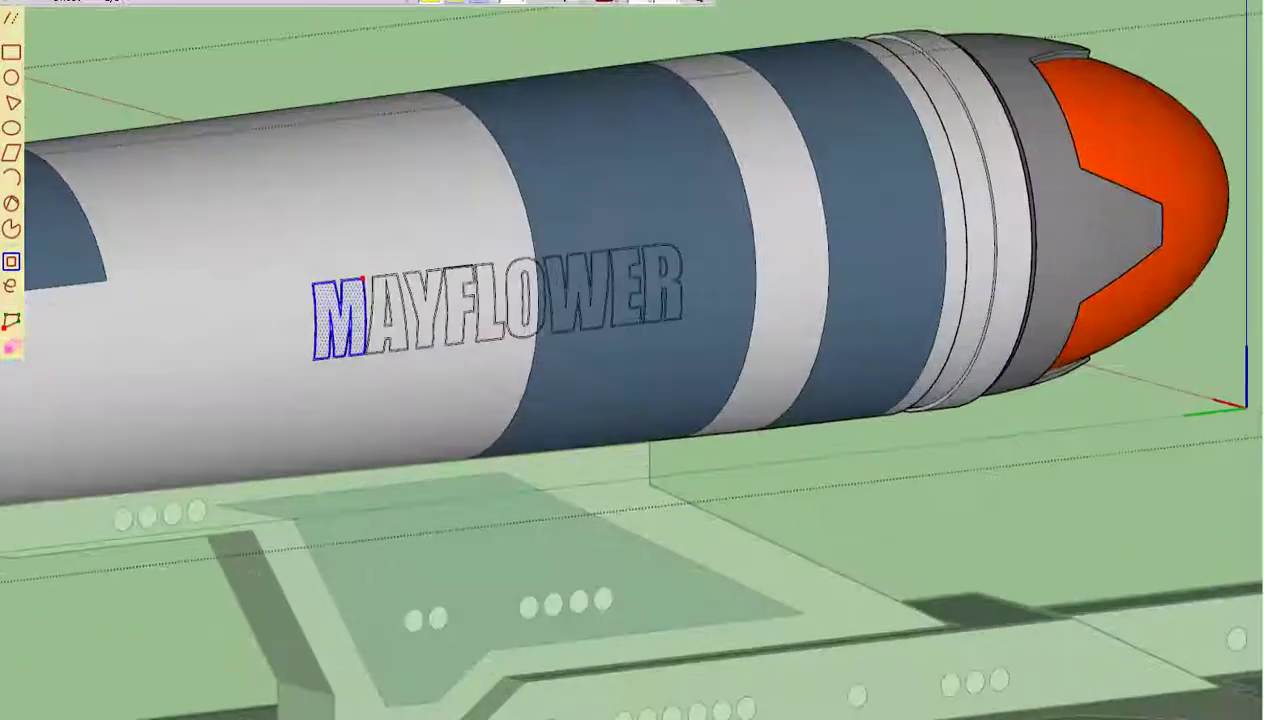
scroll(385, 300, "up", 3)
left_click(432, 291)
scroll(432, 291, "up", 3)
scroll(438, 265, "up", 3)
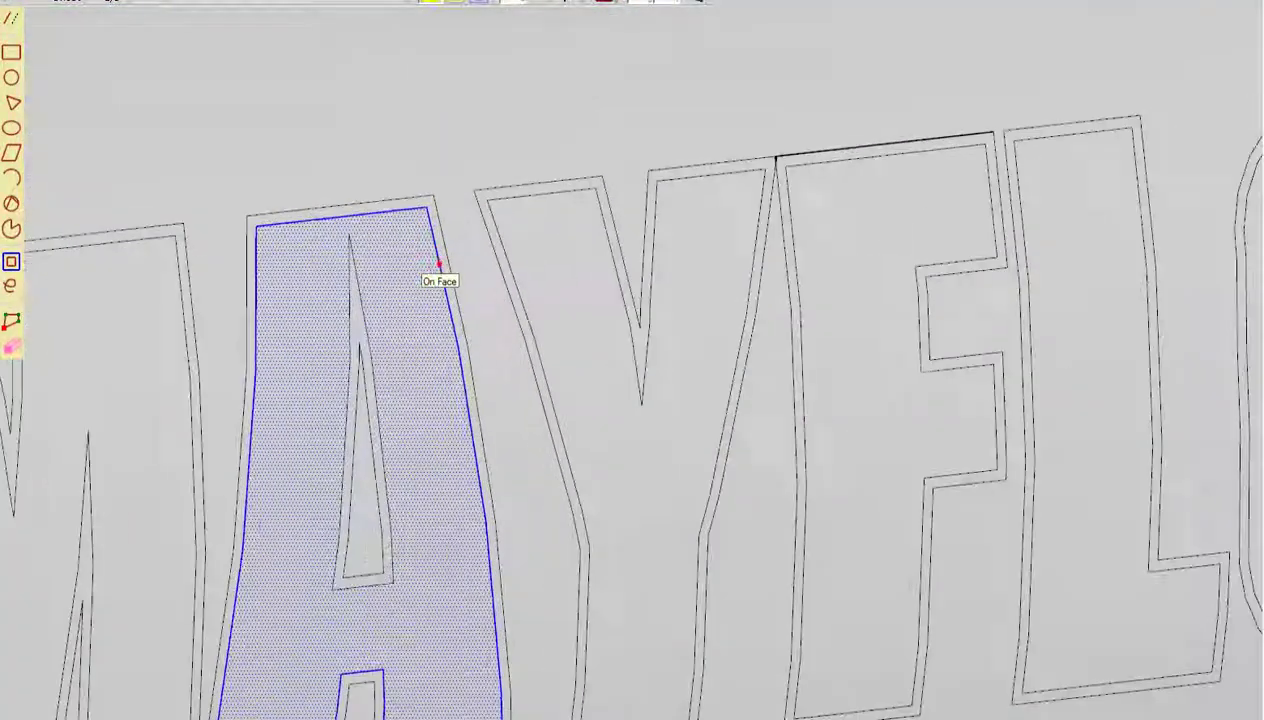
scroll(438, 263, "down", 2)
left_click(62, 268)
scroll(212, 220, "down", 5)
scroll(253, 215, "down", 2)
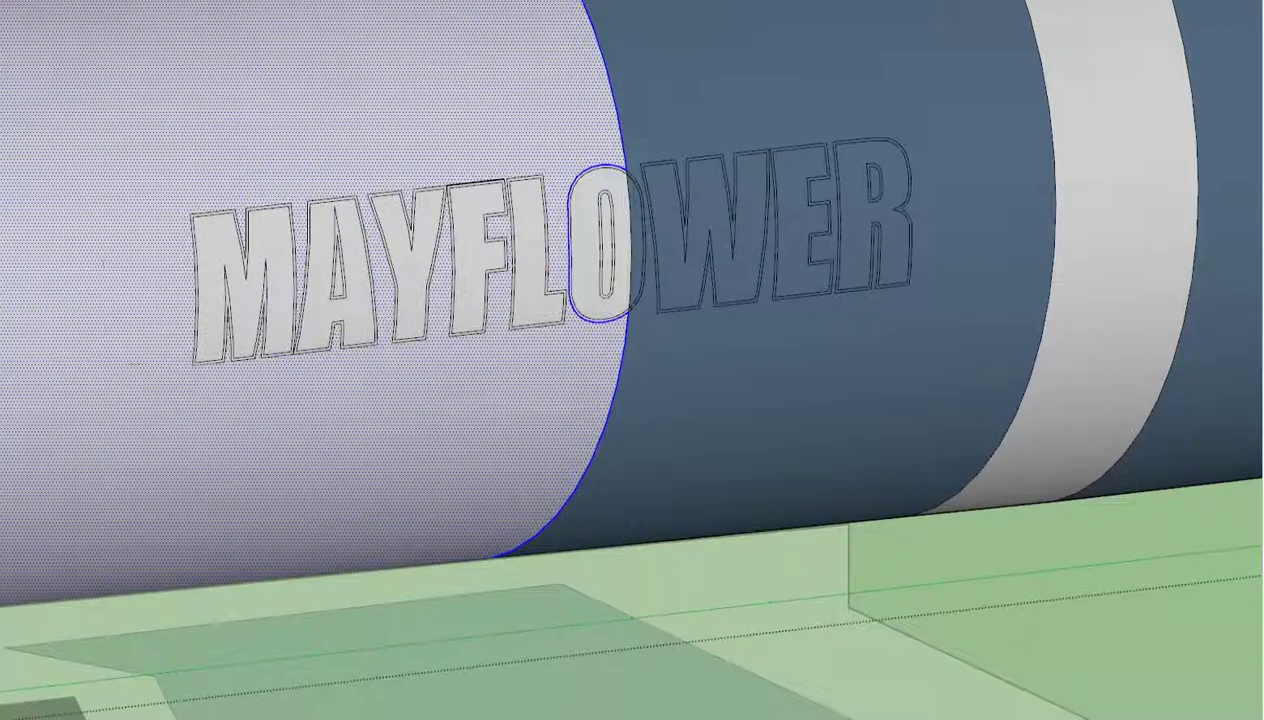
scroll(461, 185, "up", 3)
scroll(461, 185, "up", 3)
scroll(461, 185, "up", 2)
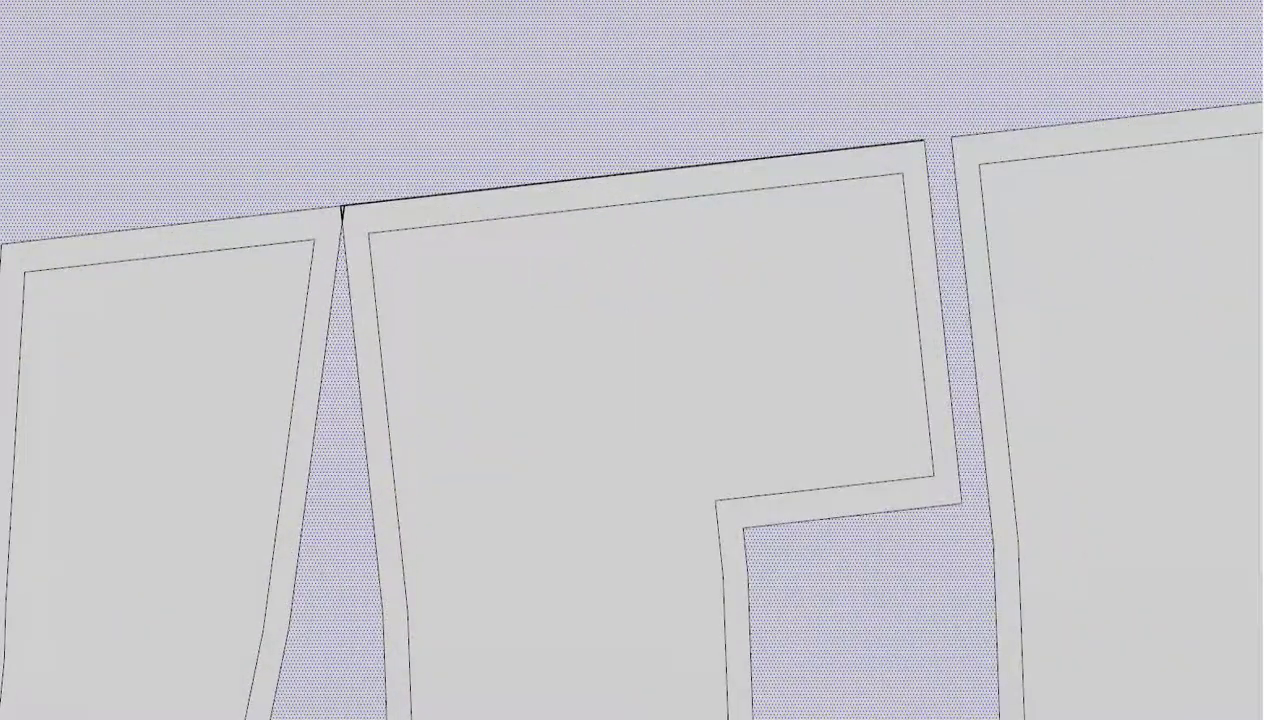
scroll(345, 210, "up", 3)
scroll(352, 240, "up", 1)
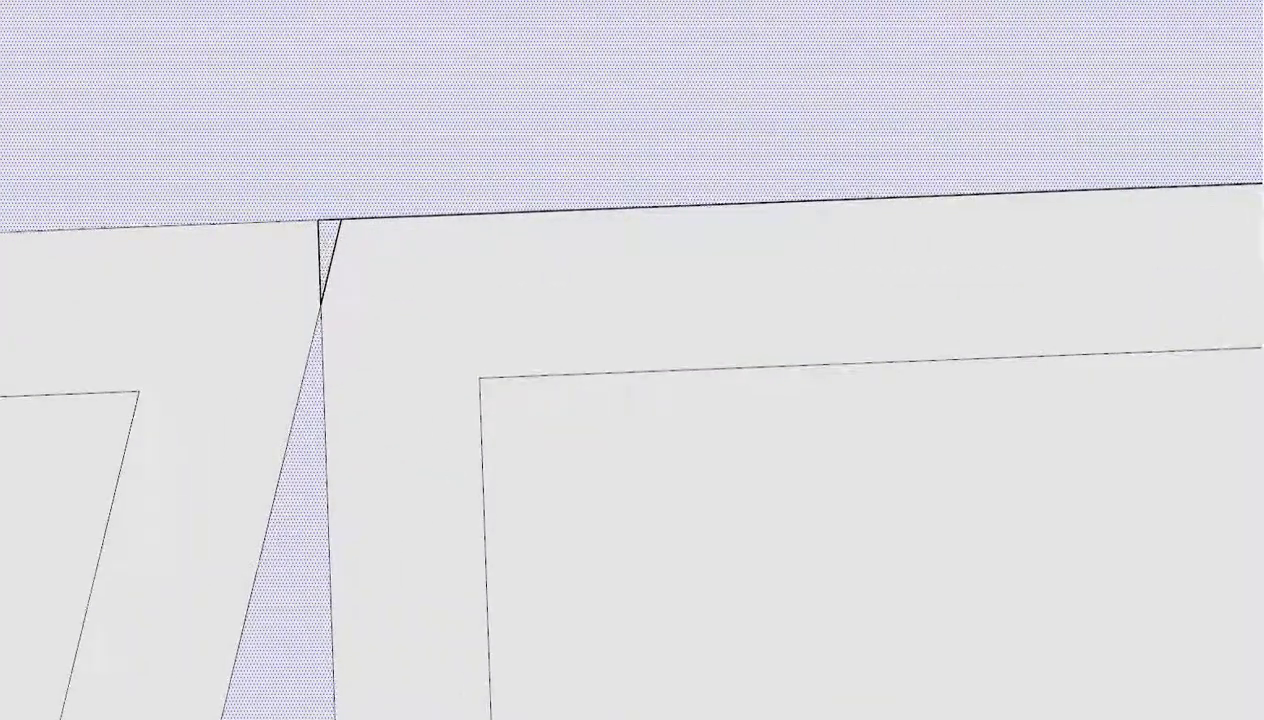
left_click(445, 450)
scroll(440, 260, "up", 1)
scroll(440, 260, "up", 1)
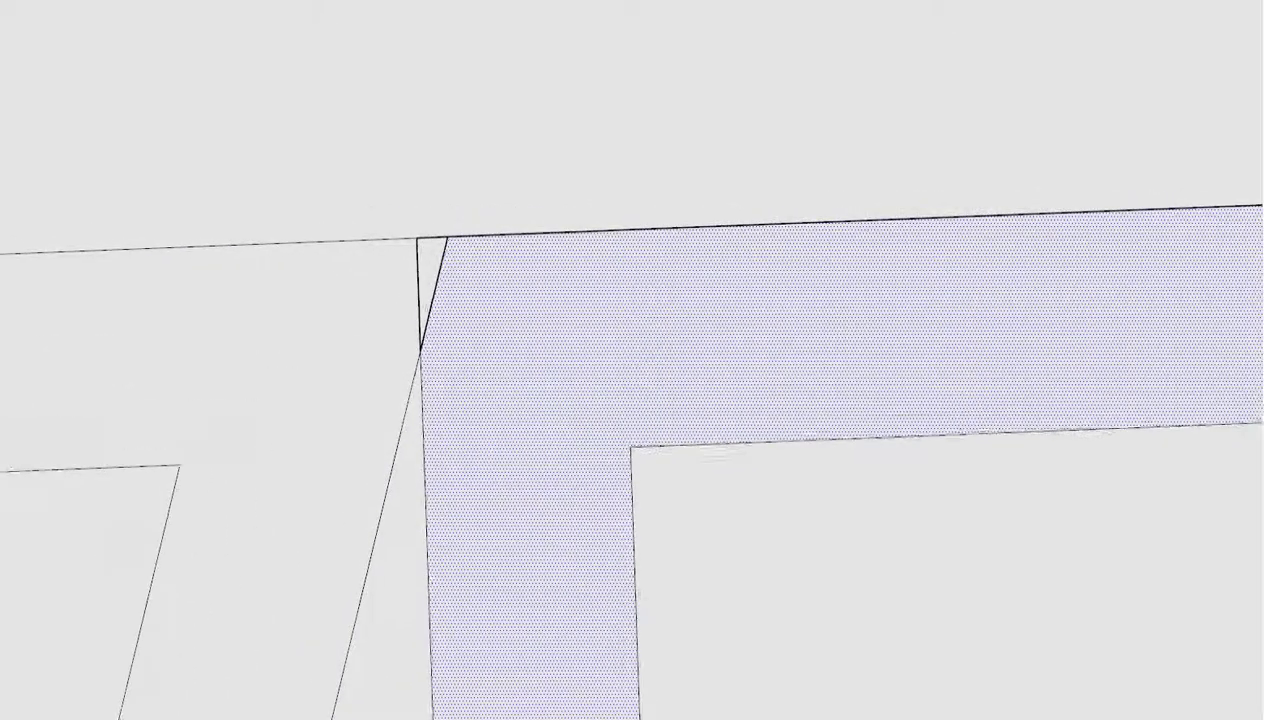
middle_click_drag(440, 260, 440, 250)
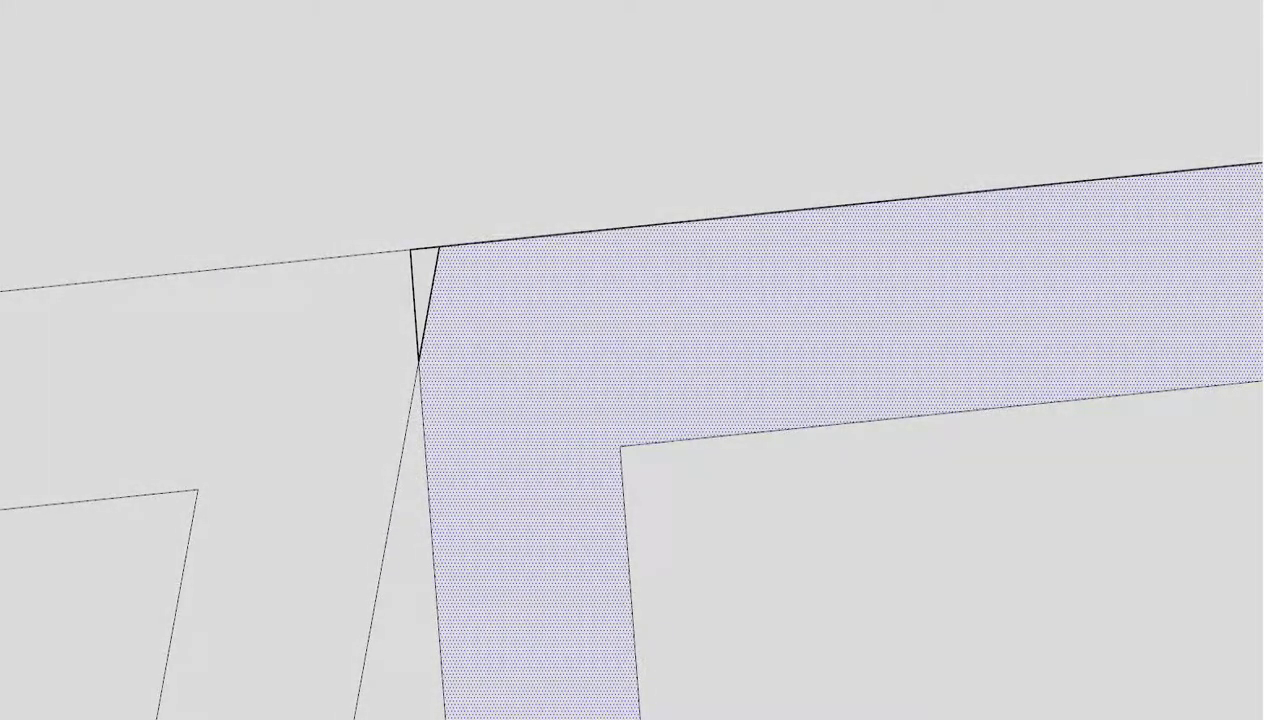
scroll(439, 245, "down", 2)
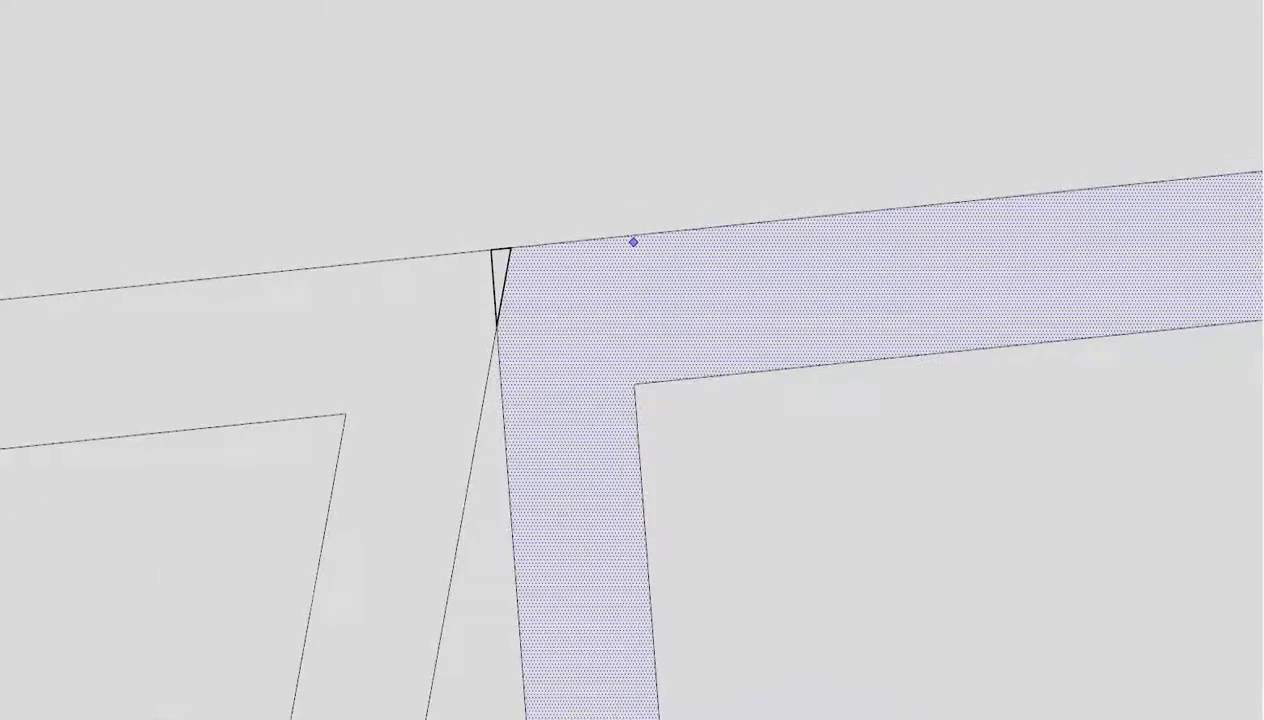
middle_click_drag(439, 245, 488, 288)
scroll(492, 300, "up", 1)
scroll(502, 405, "up", 1)
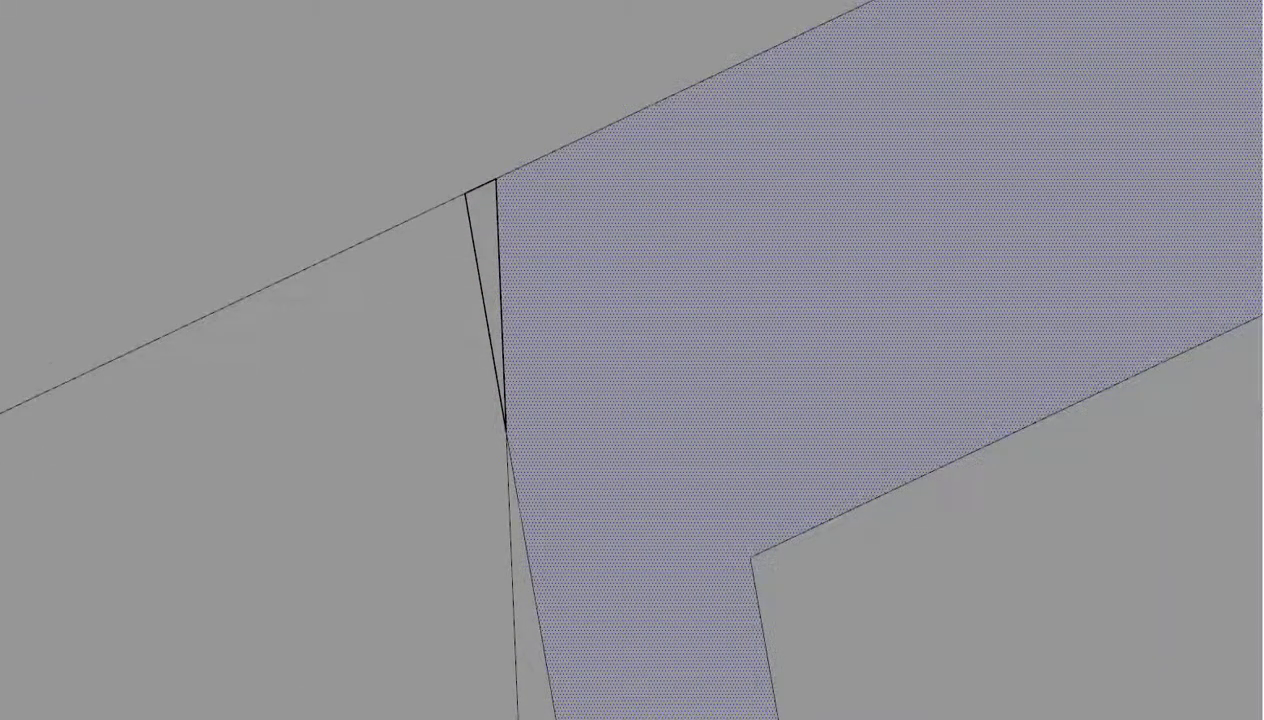
scroll(515, 244, "up", 1)
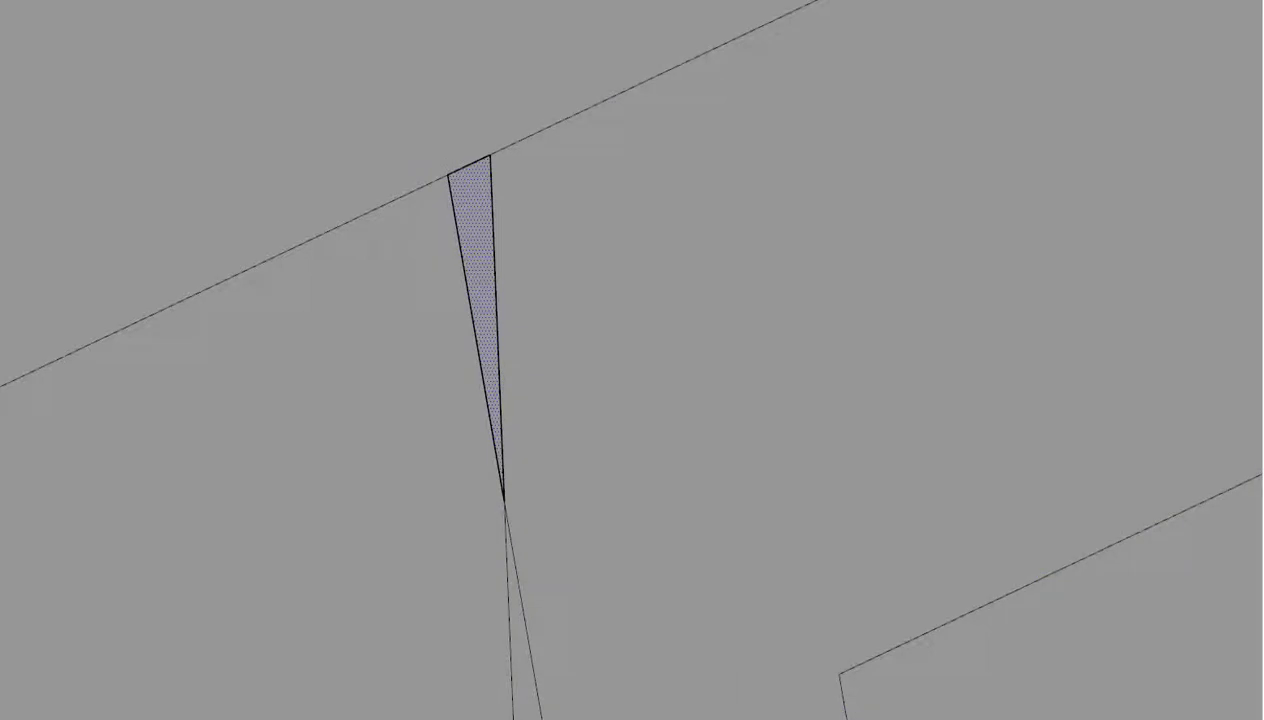
scroll(470, 225, "down", 1)
scroll(470, 225, "down", 2)
scroll(470, 225, "down", 1)
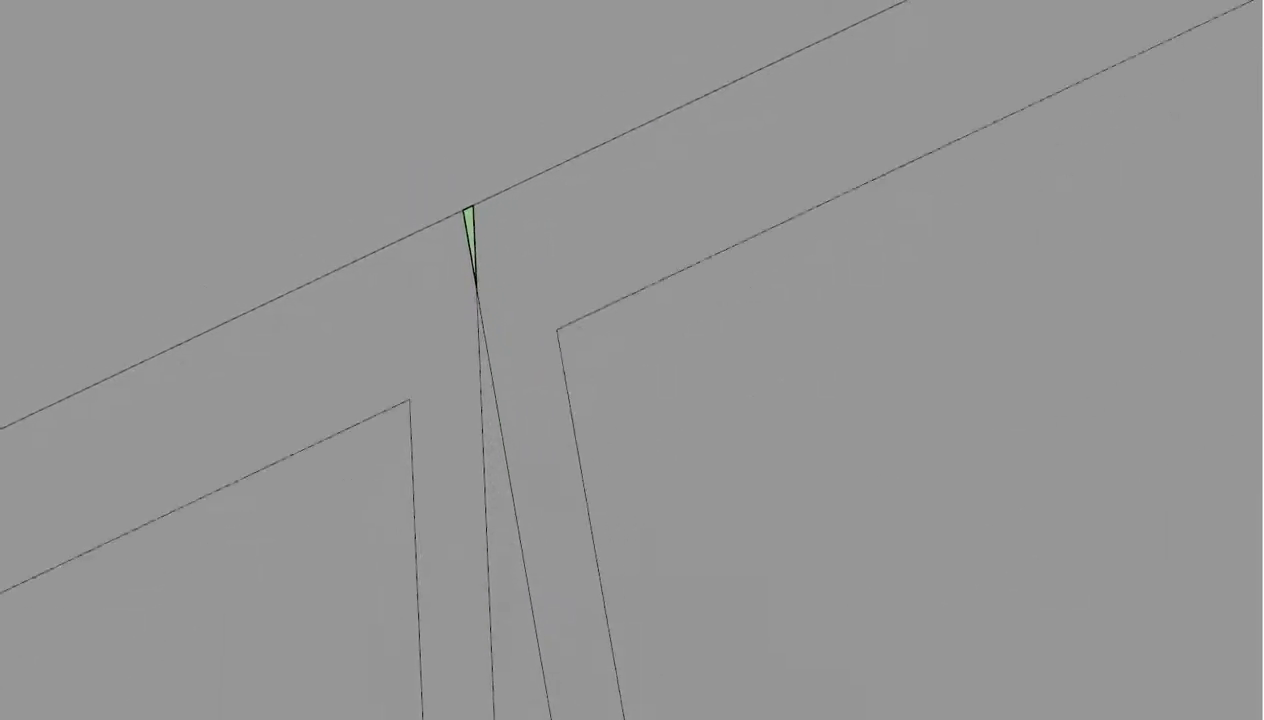
scroll(465, 210, "down", 1)
scroll(465, 210, "down", 1)
scroll(465, 210, "down", 2)
scroll(465, 210, "down", 2)
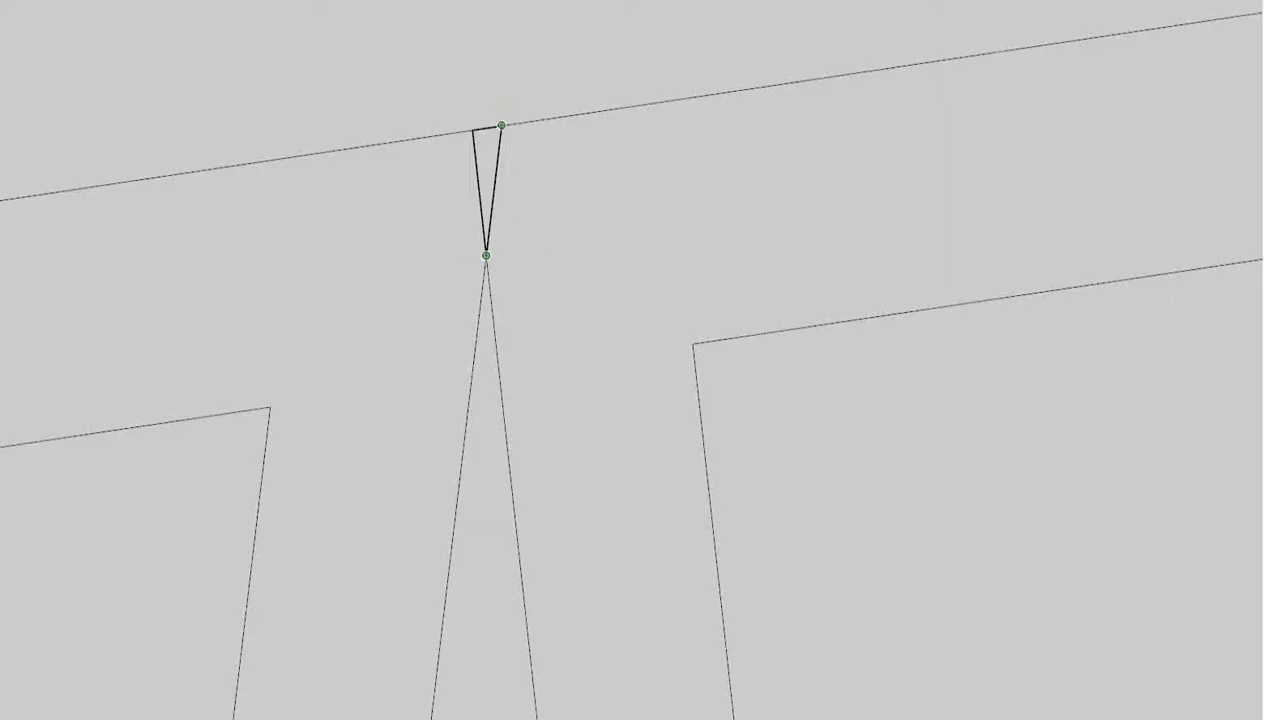
scroll(544, 124, "down", 2)
scroll(687, 102, "down", 2)
scroll(687, 102, "down", 2)
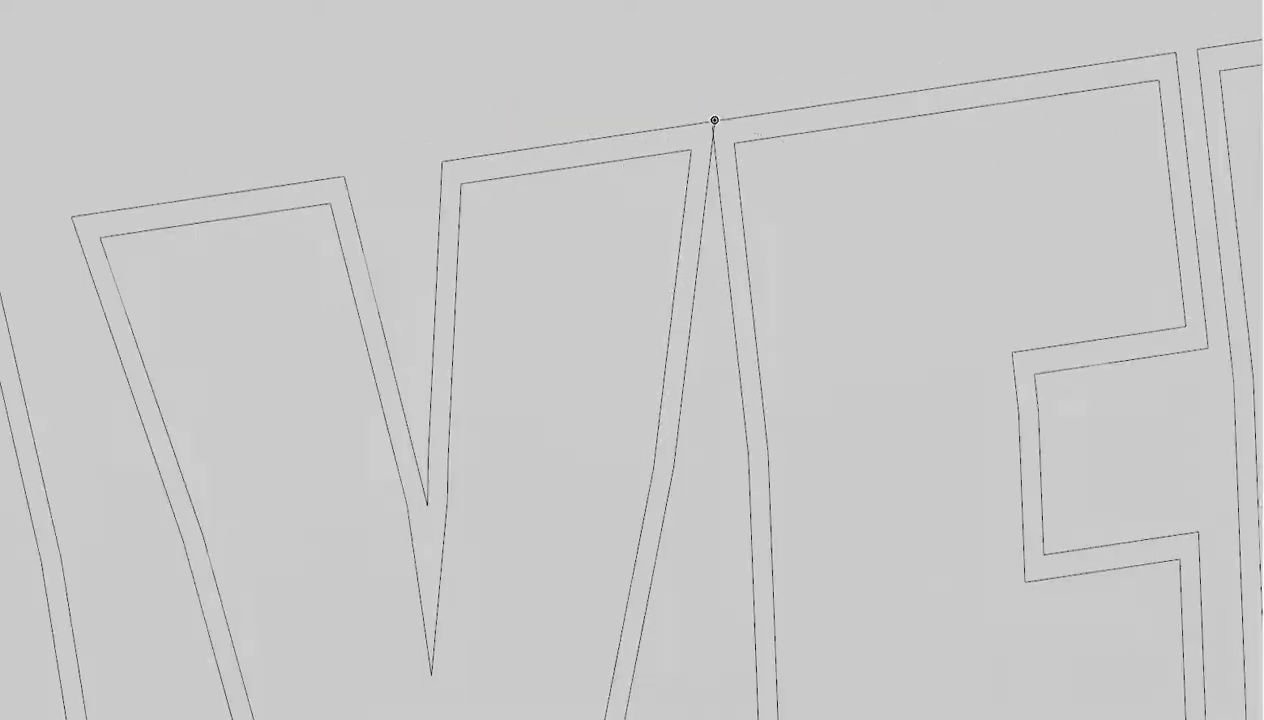
scroll(714, 119, "down", 2)
scroll(776, 135, "down", 3)
scroll(790, 135, "down", 3)
- Draw a line across the sliver between the MAYFLOWER letters, then delete the sliver face and extra edge
scroll(860, 175, "down", 2)
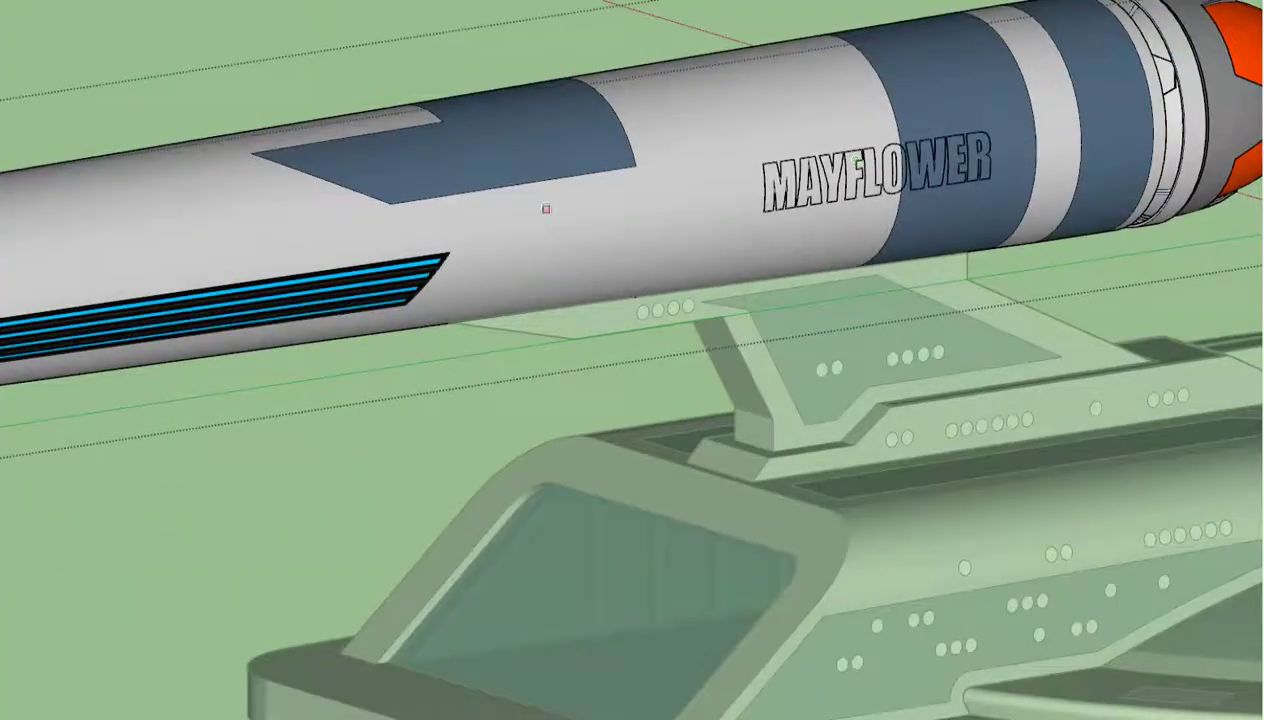
middle_click_drag(544, 206, 877, 175)
scroll(324, 109, "up", 5)
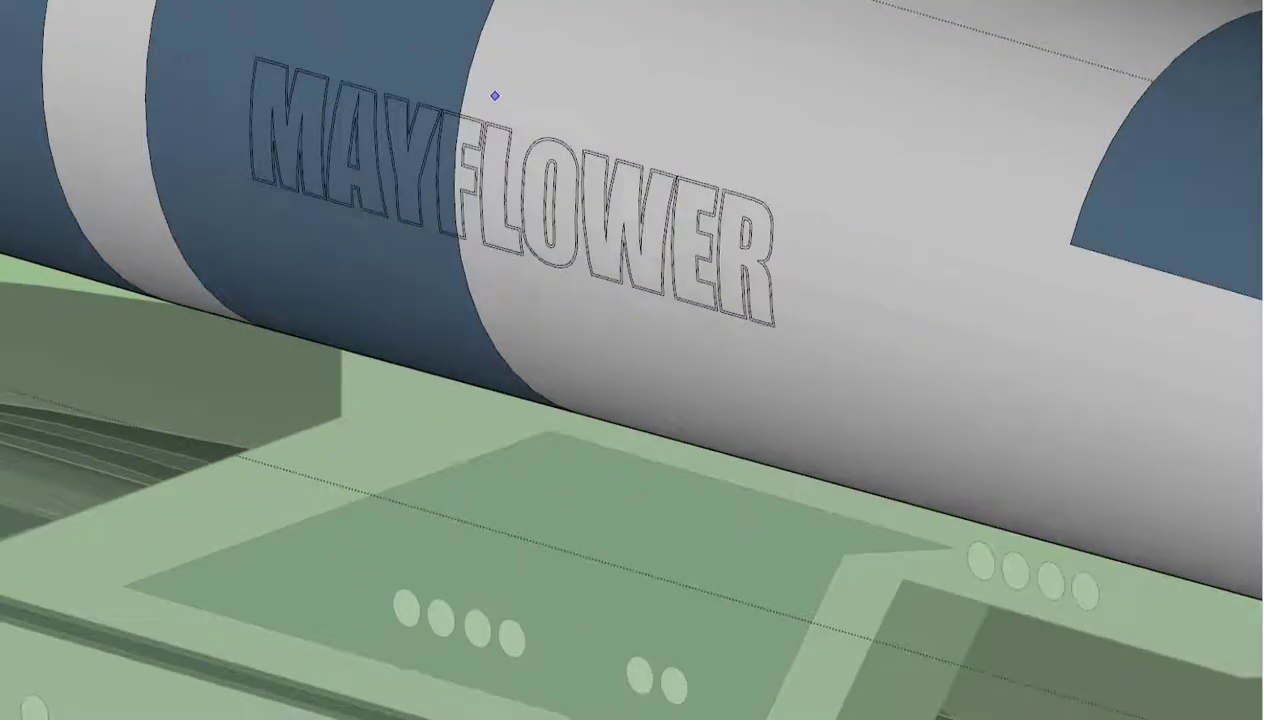
scroll(381, 93, "up", 2)
scroll(480, 113, "up", 3)
scroll(551, 218, "up", 2)
scroll(551, 218, "up", 3)
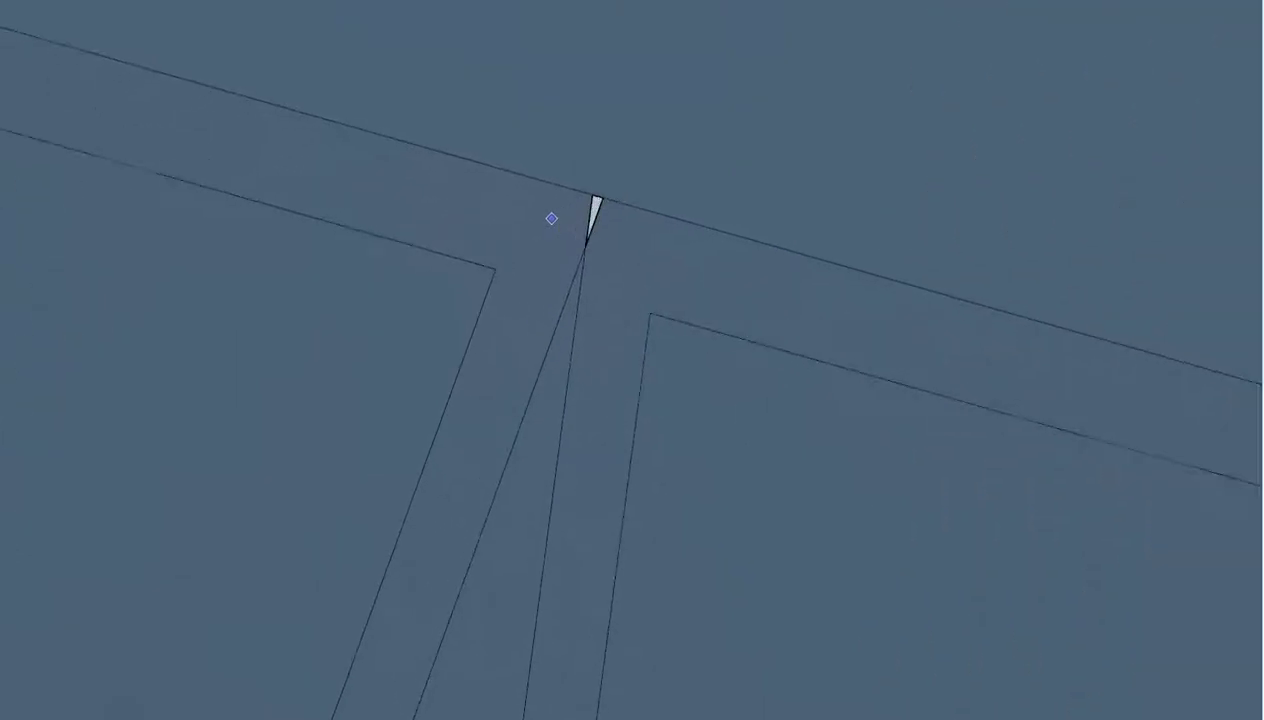
left_click(590, 254)
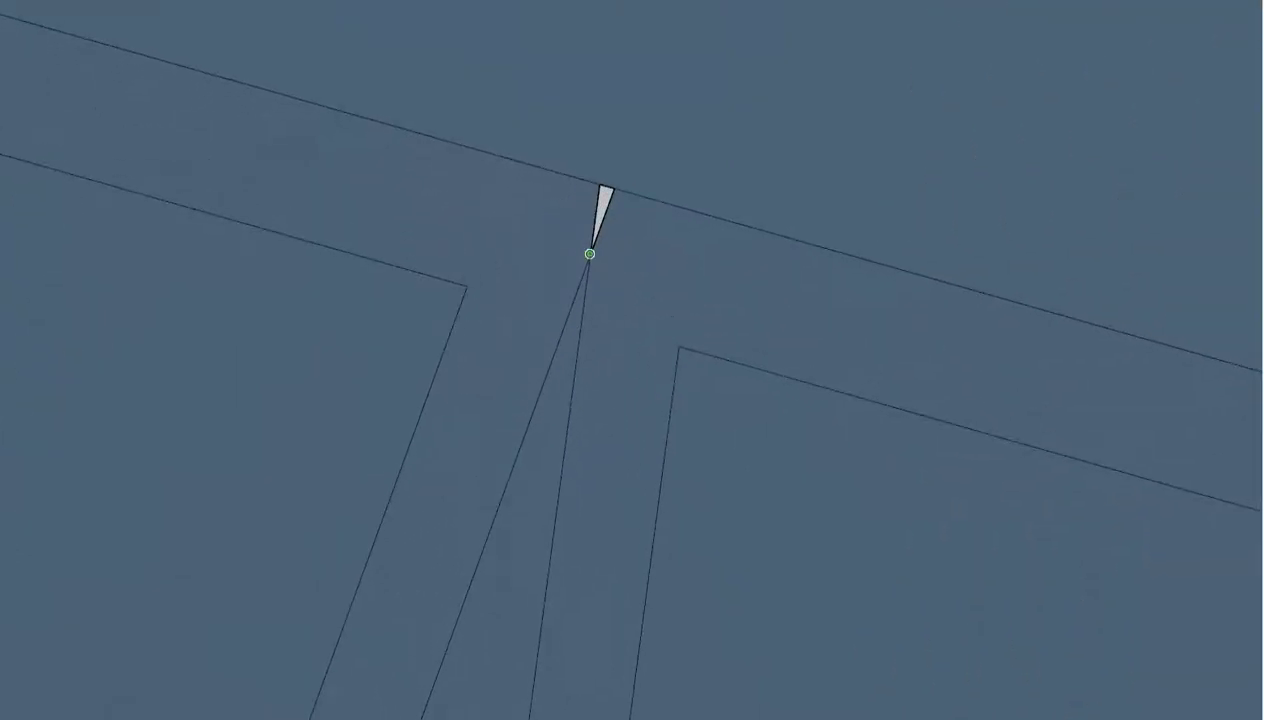
left_click(599, 184)
scroll(599, 184, "down", 1)
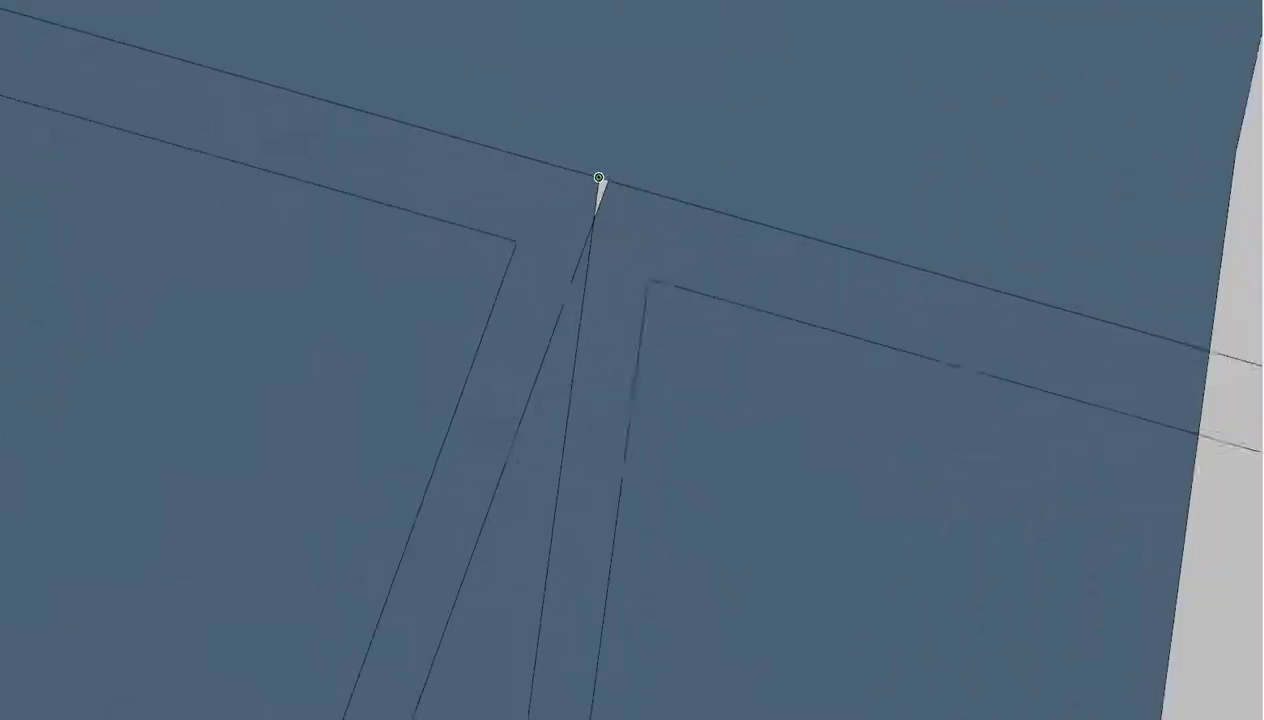
scroll(560, 160, "down", 2)
scroll(560, 160, "up", 2)
scroll(551, 145, "up", 1)
scroll(551, 145, "up", 1)
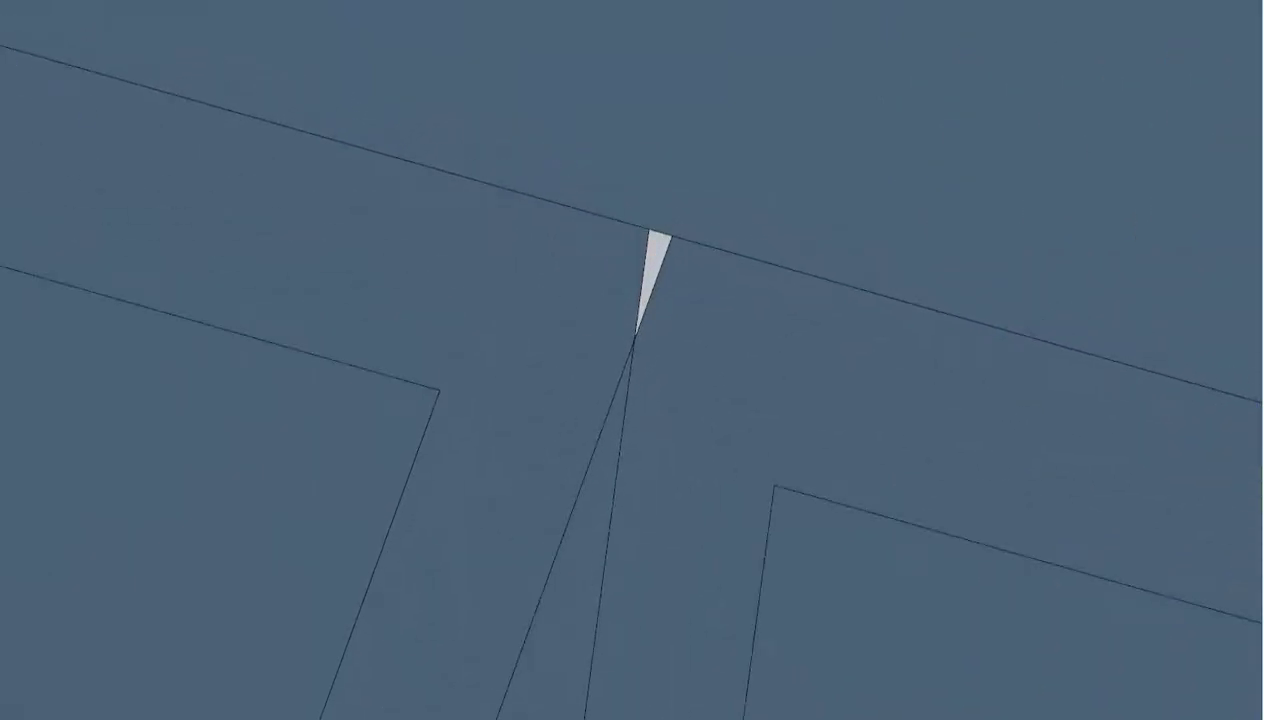
key("Delete")
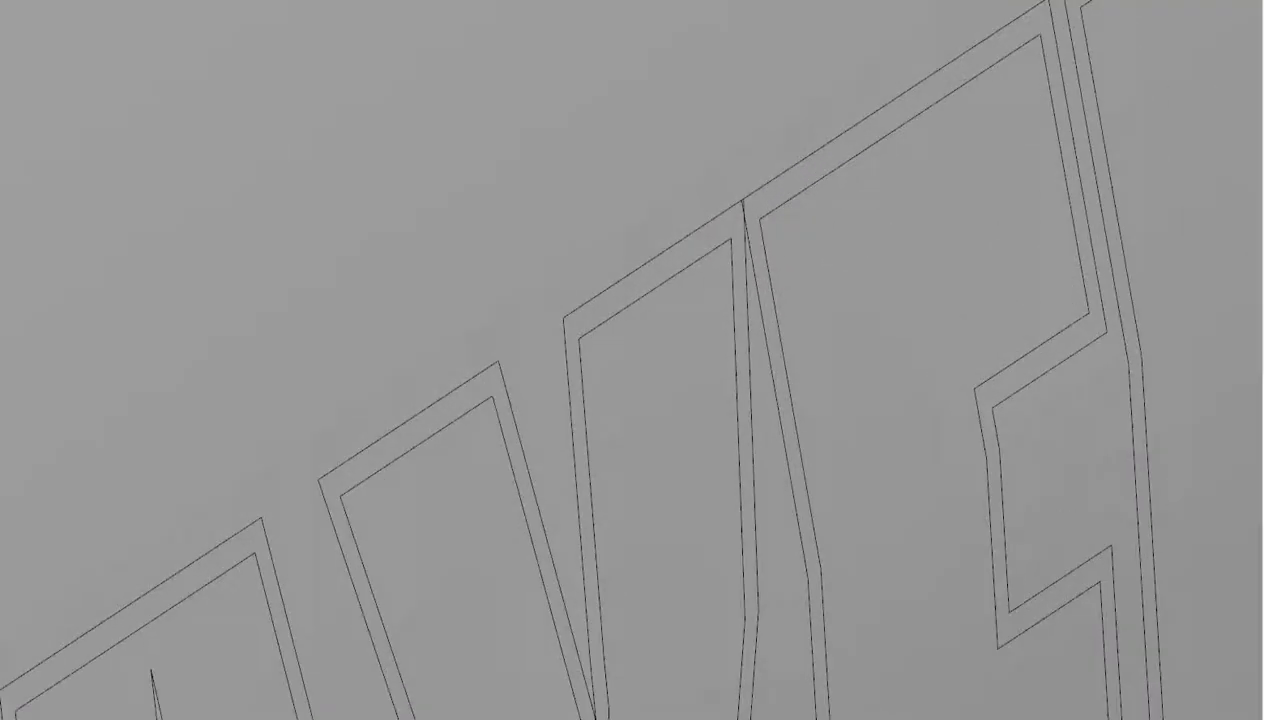
- Delete the two stray edges inside the letter so its faces merge
left_click(751, 450)
key("Delete")
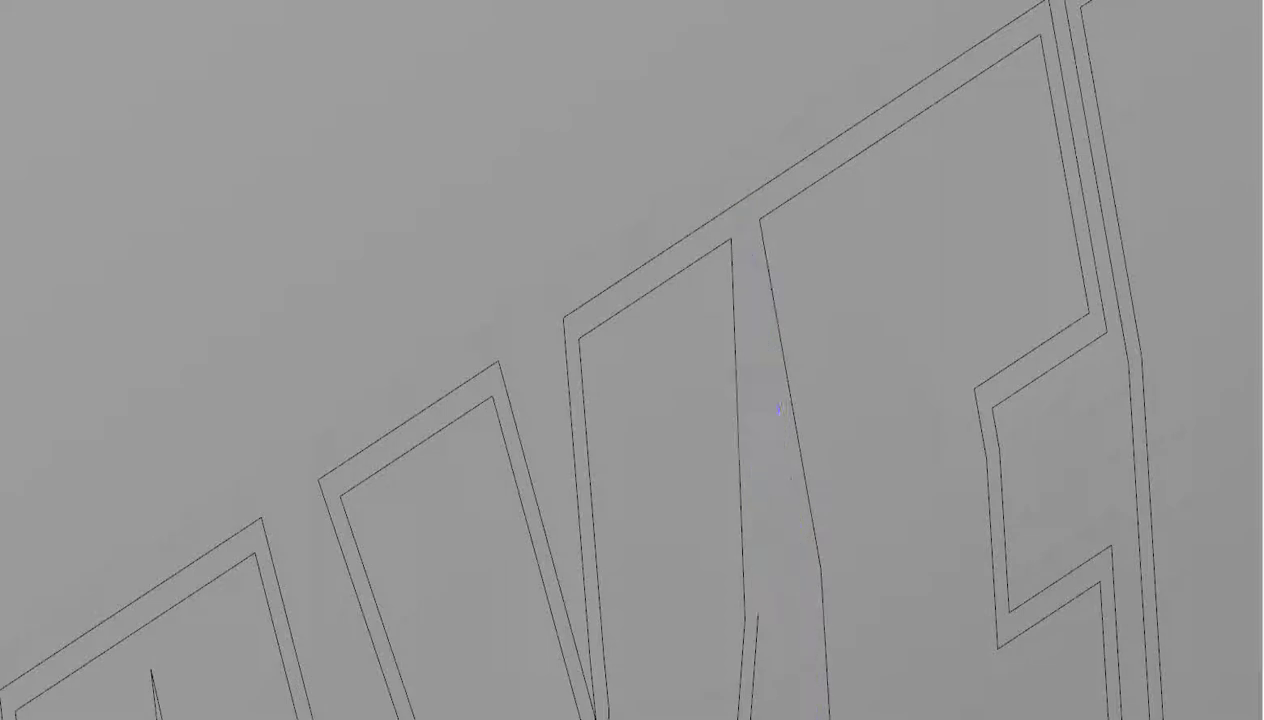
scroll(760, 222, "up", 3)
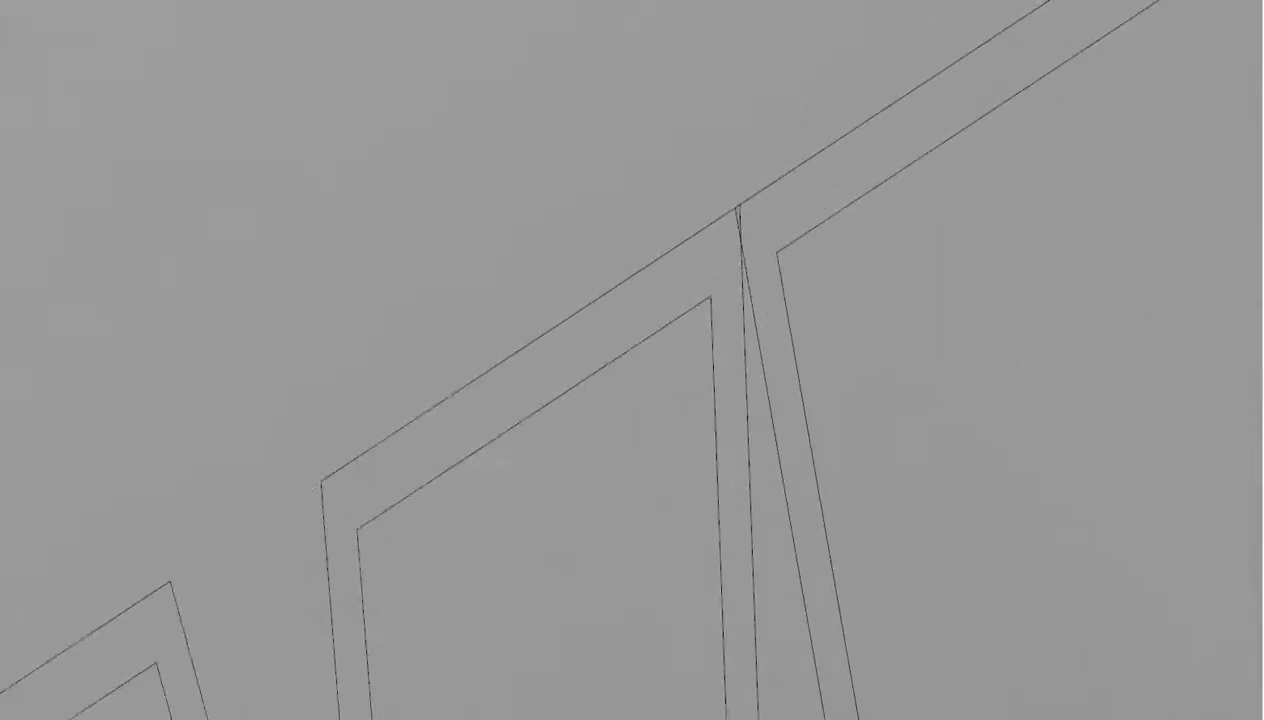
scroll(760, 222, "up", 3)
scroll(760, 222, "up", 2)
scroll(760, 250, "down", 2)
scroll(760, 250, "down", 3)
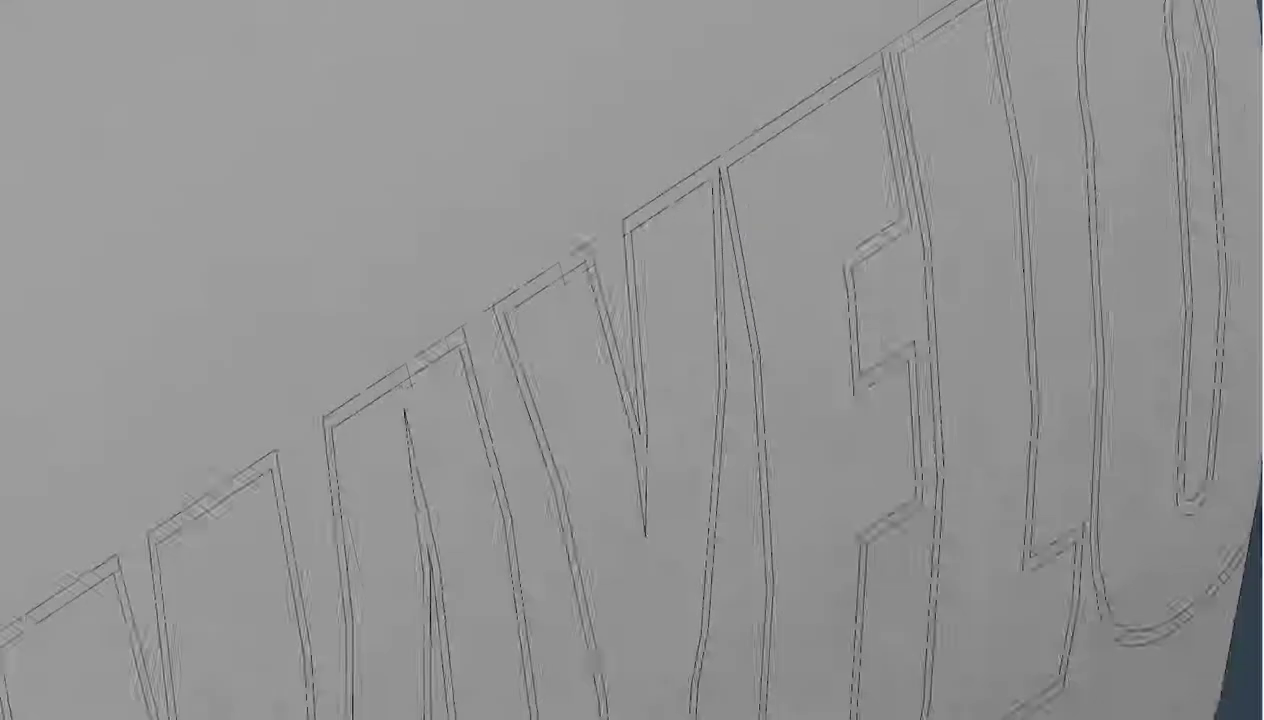
scroll(760, 250, "down", 3)
scroll(760, 250, "down", 2)
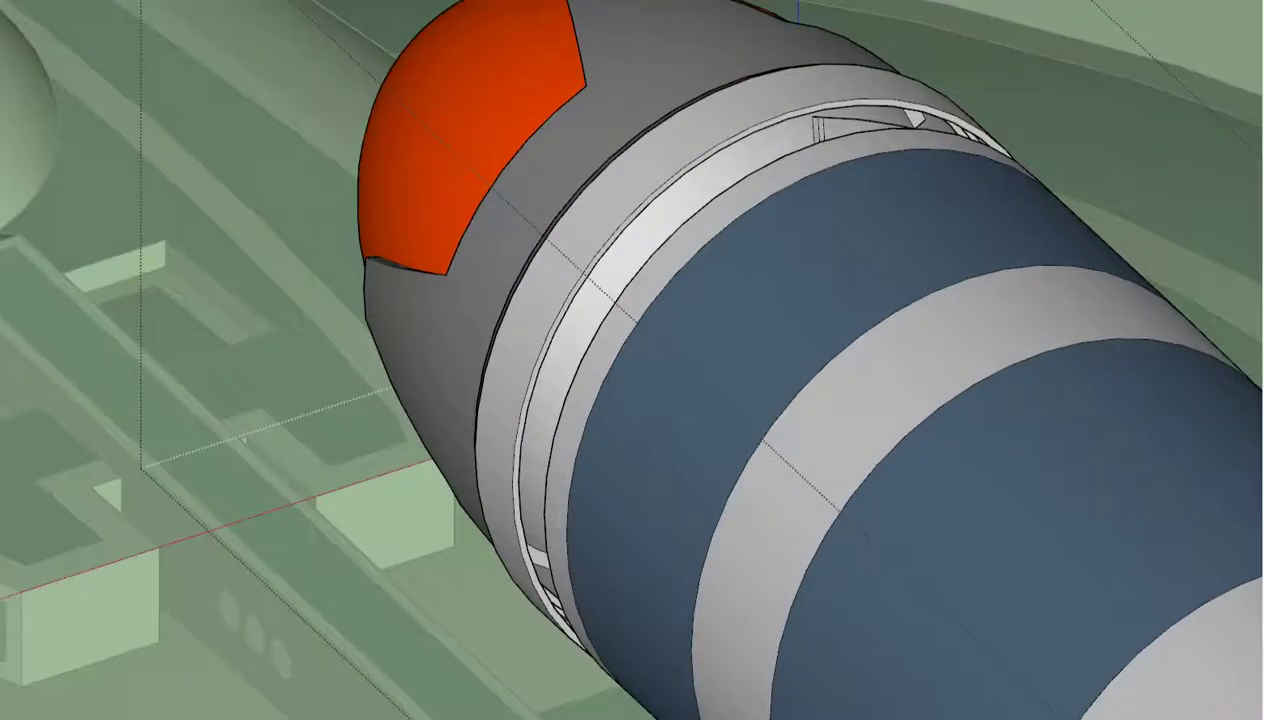
- Split the ring face with a line and push it outward into a raised collar
scroll(750, 112, "up", 2)
scroll(750, 112, "up", 2)
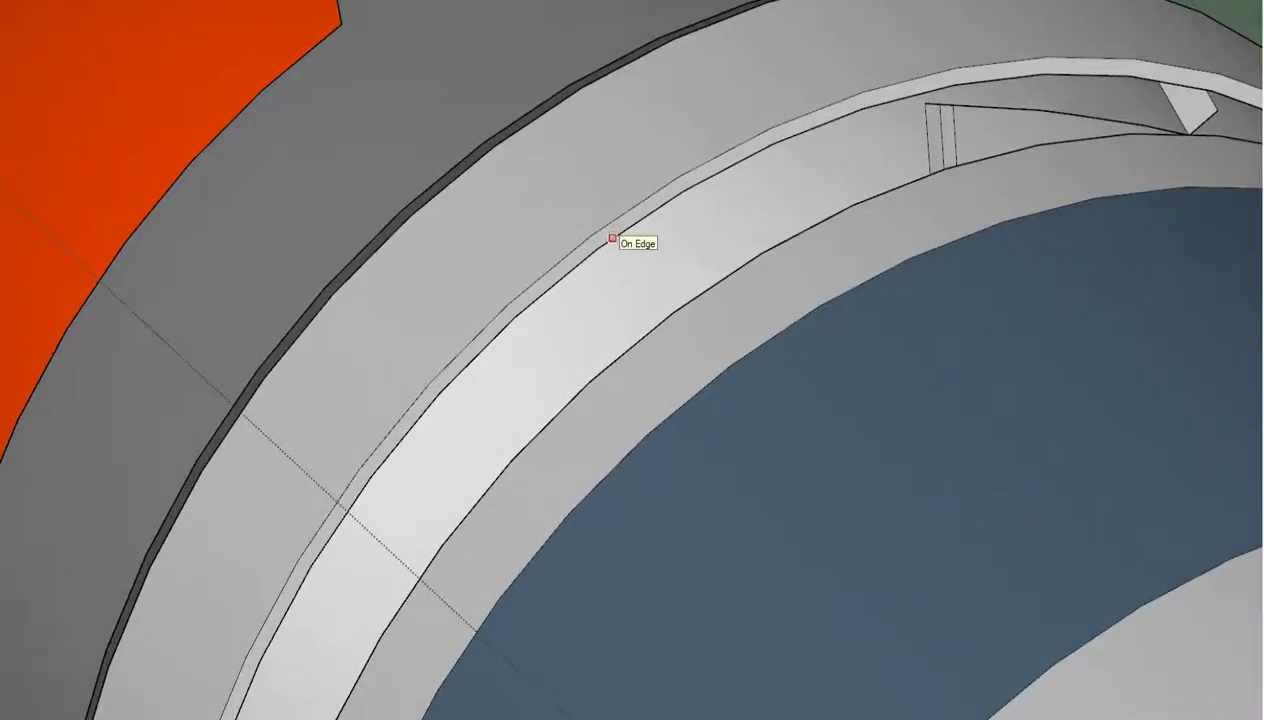
left_click(596, 249)
left_click(682, 190)
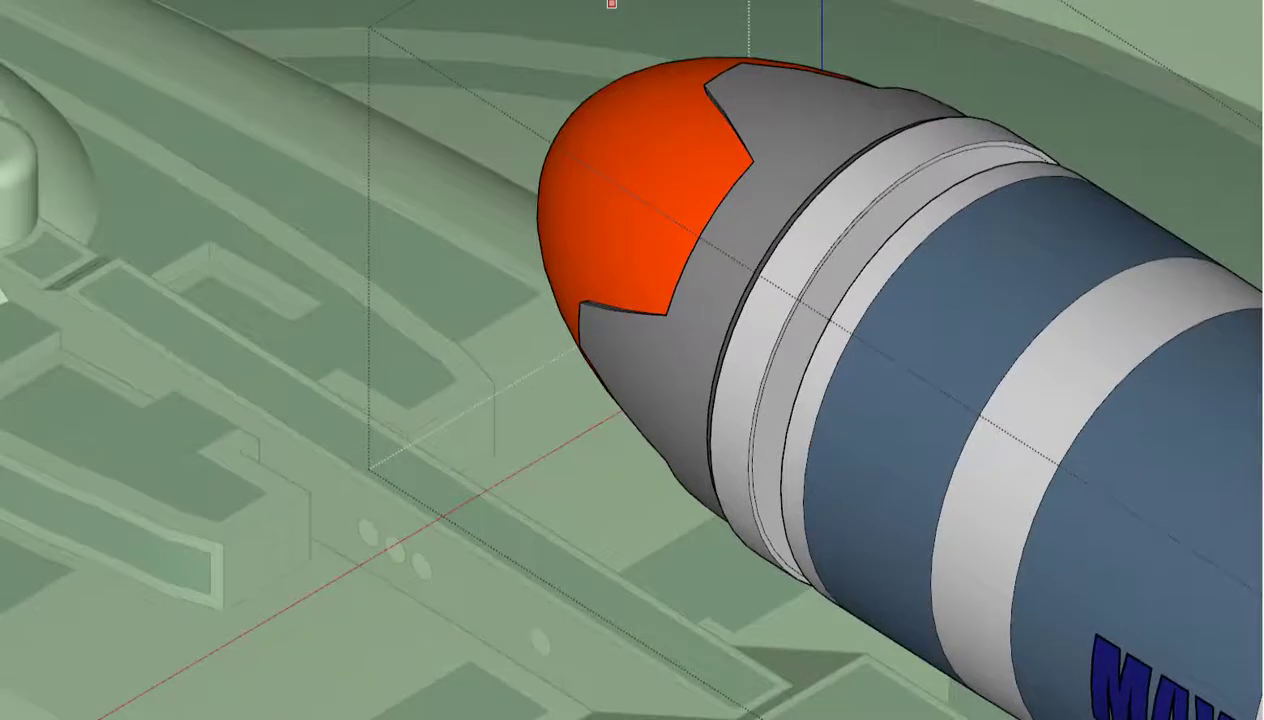
key("b")
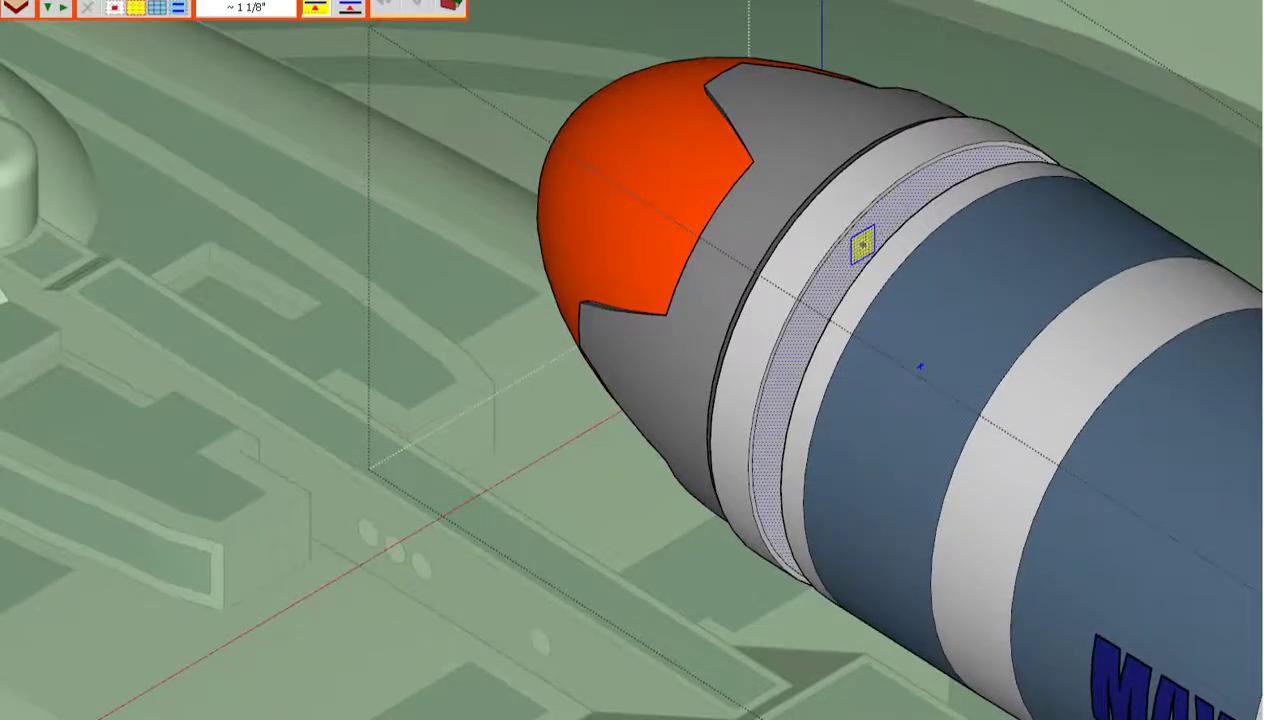
left_click_drag(862, 245, 900, 262)
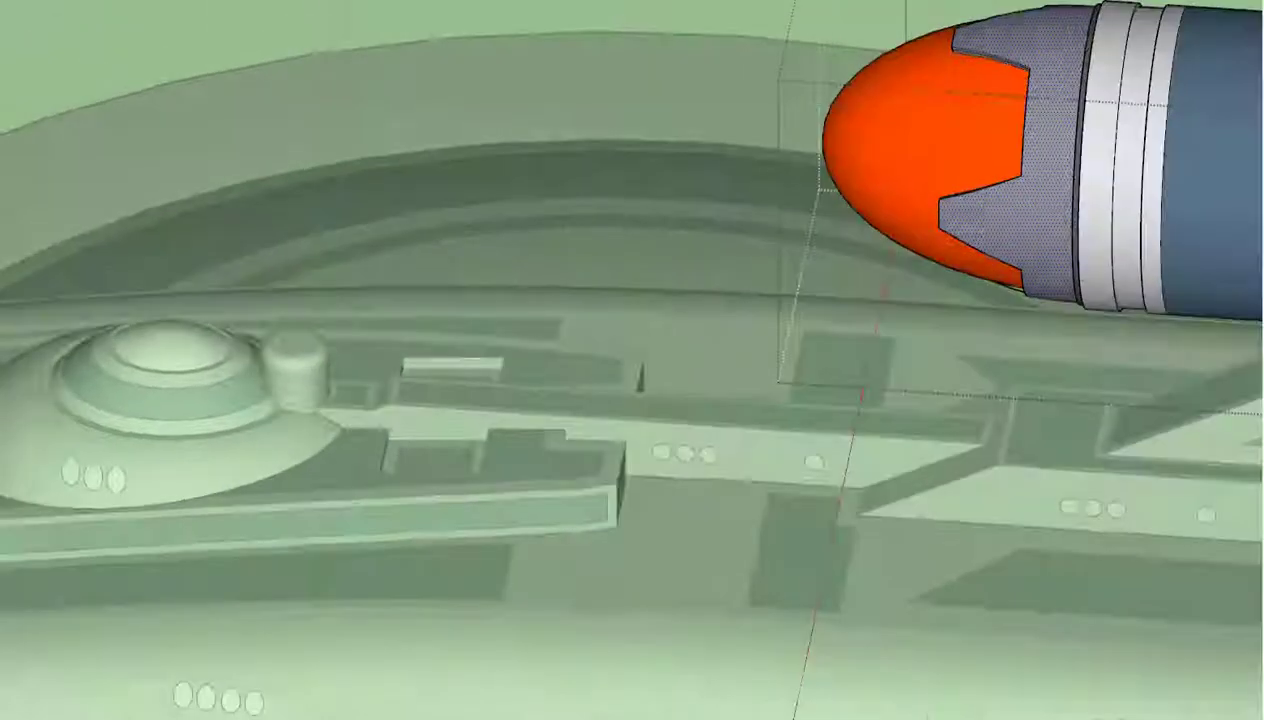
- Orbit around the collar rings and back to view the orange nose
scroll(1040, 198, "down", 3)
scroll(1040, 198, "down", 2)
scroll(1040, 198, "down", 3)
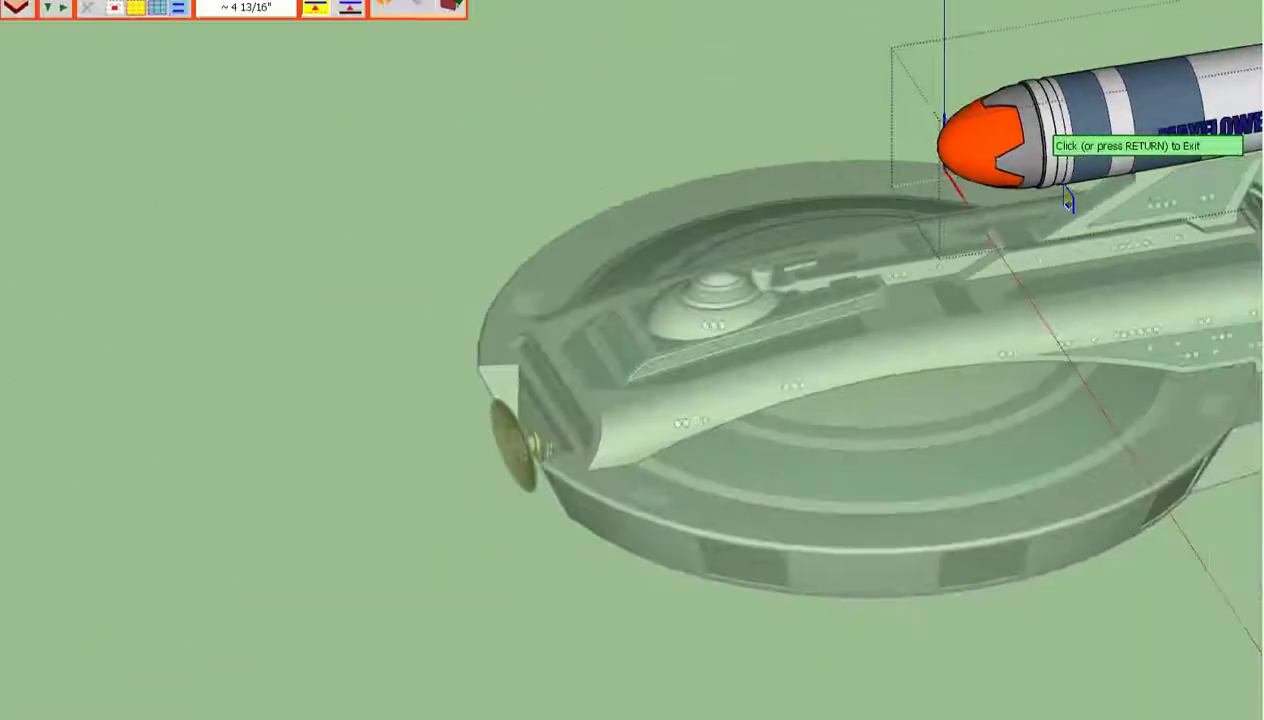
scroll(1040, 198, "down", 2)
scroll(1040, 198, "up", 3)
scroll(1061, 124, "up", 3)
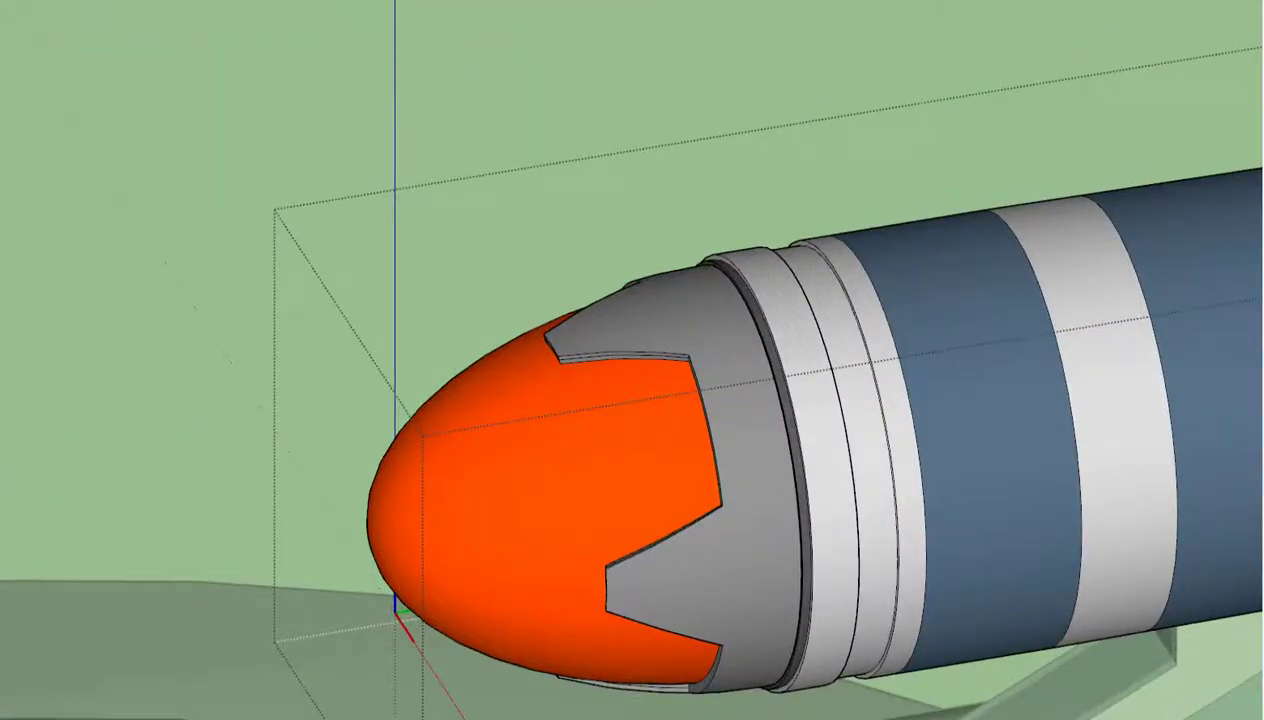
scroll(792, 262, "up", 5)
scroll(792, 262, "up", 5)
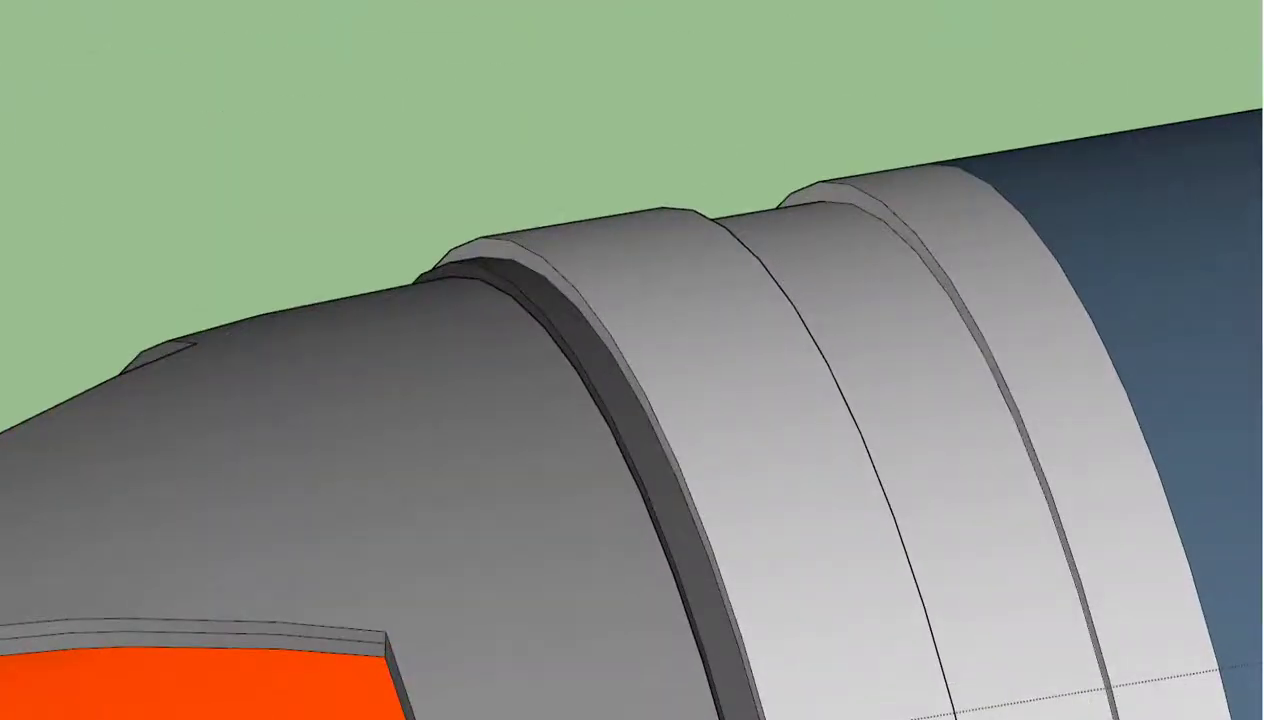
right_click(891, 266)
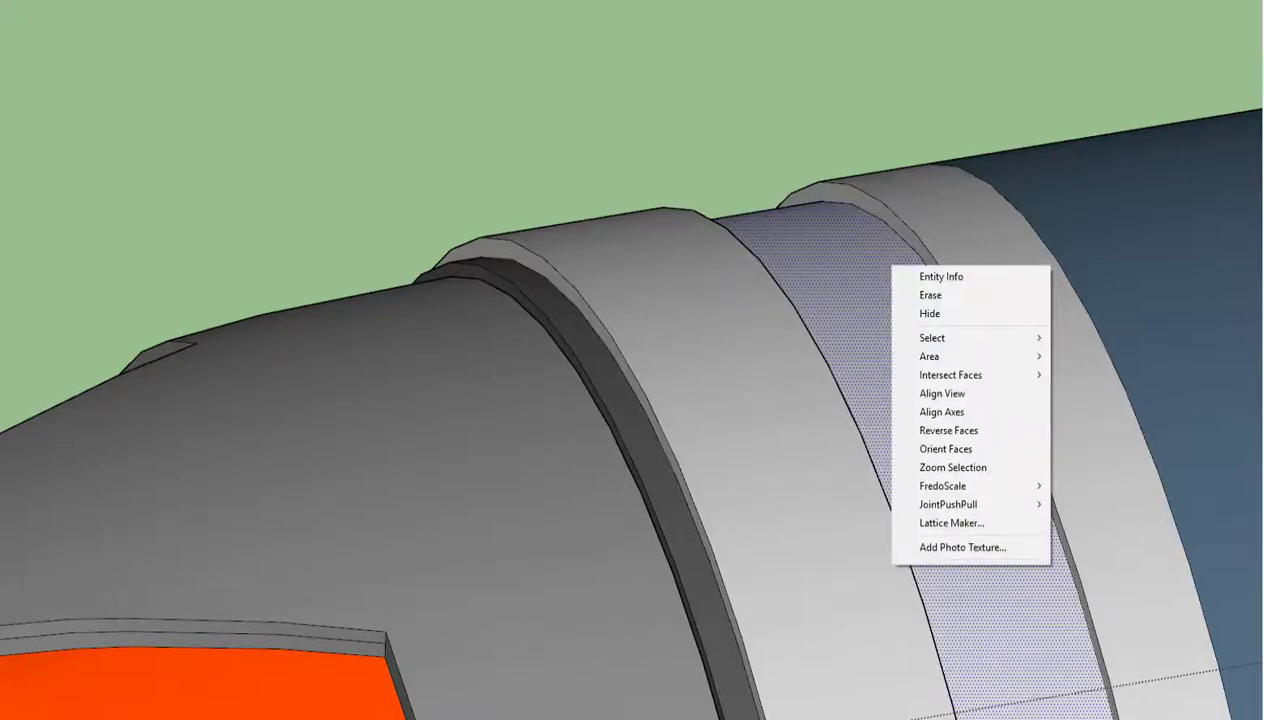
key("Escape")
middle_click_drag(891, 266, 860, 300)
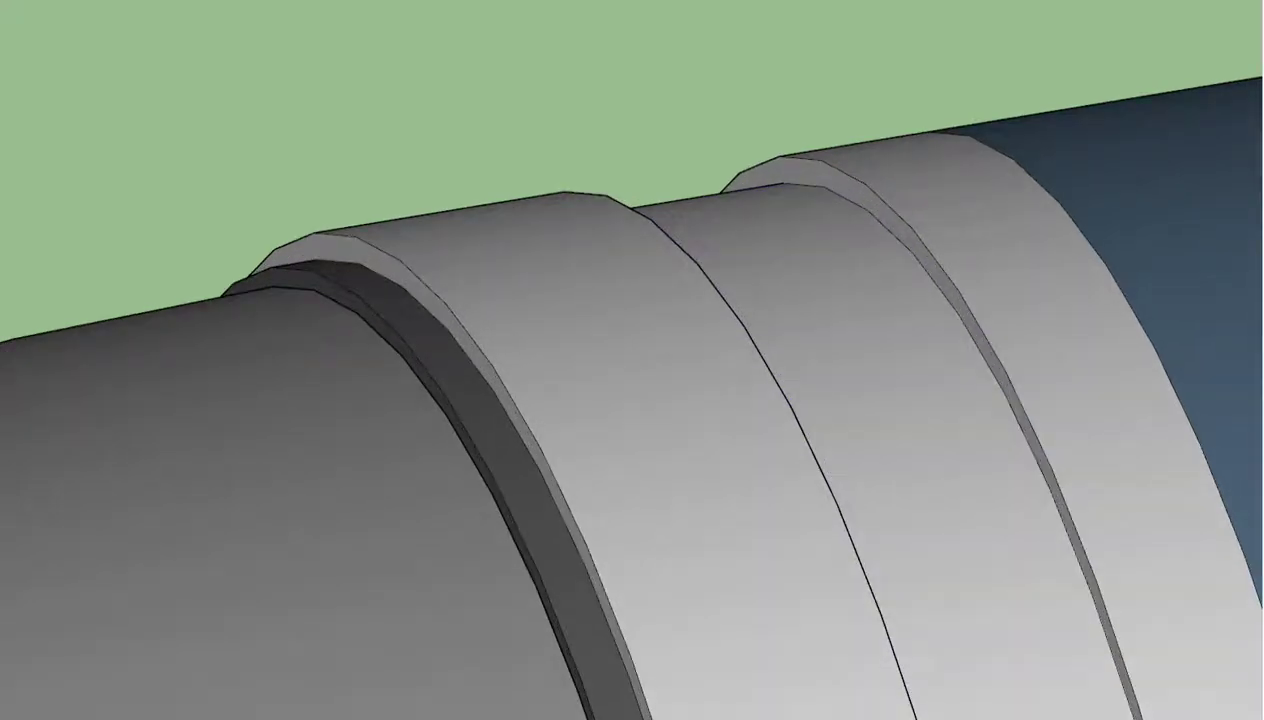
scroll(632, 400, "down", 5)
middle_click_drag(632, 400, 700, 380)
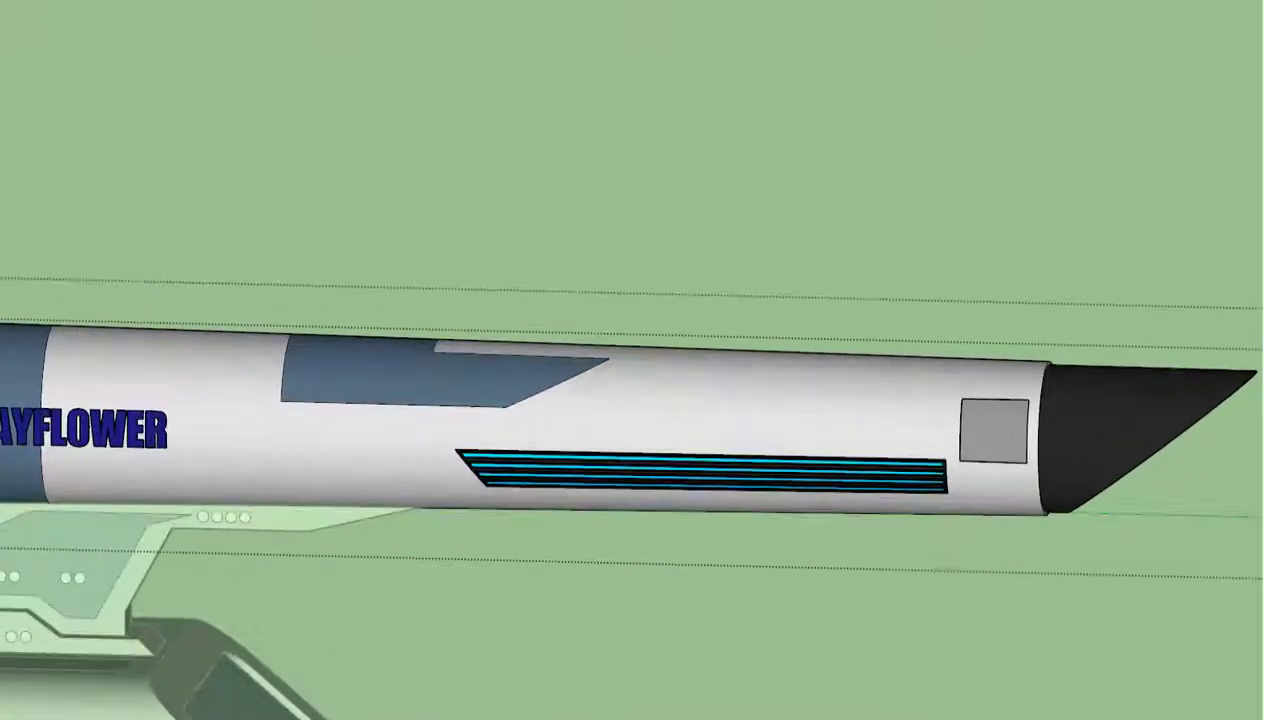
- From a side view, offset the nozzle rim into a thin curved shell
left_click(40, 0)
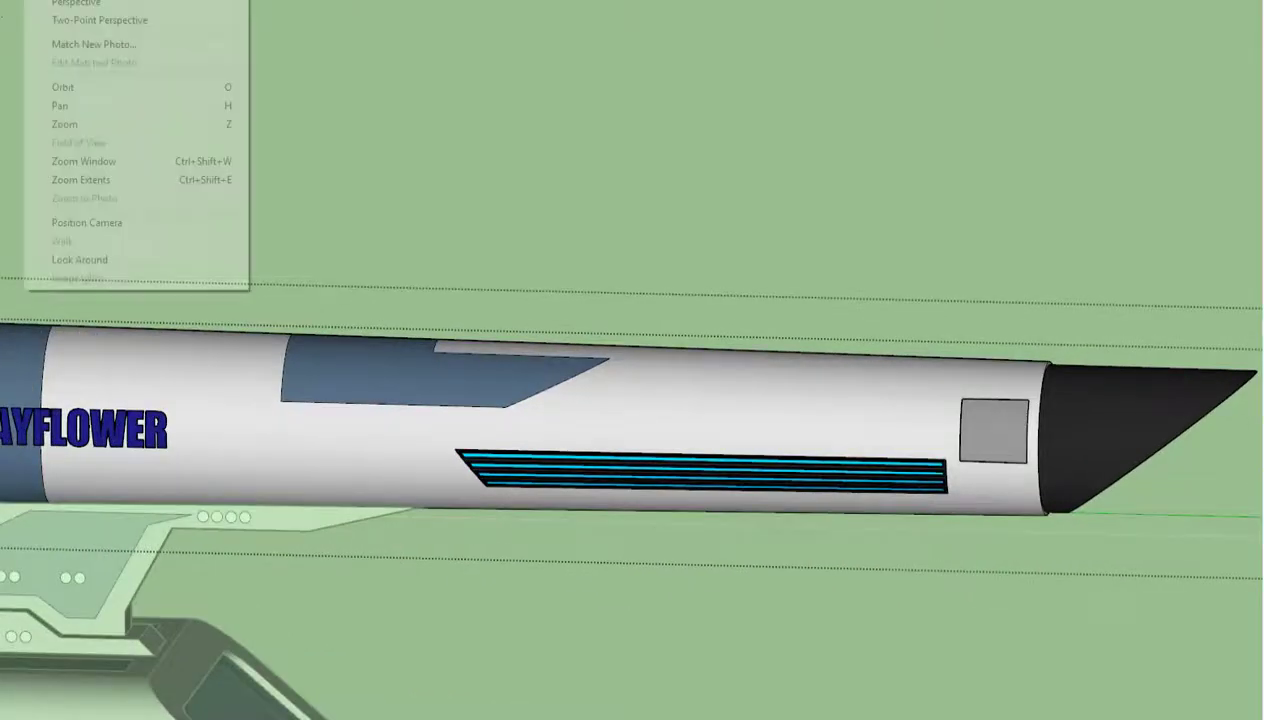
left_click(283, 51)
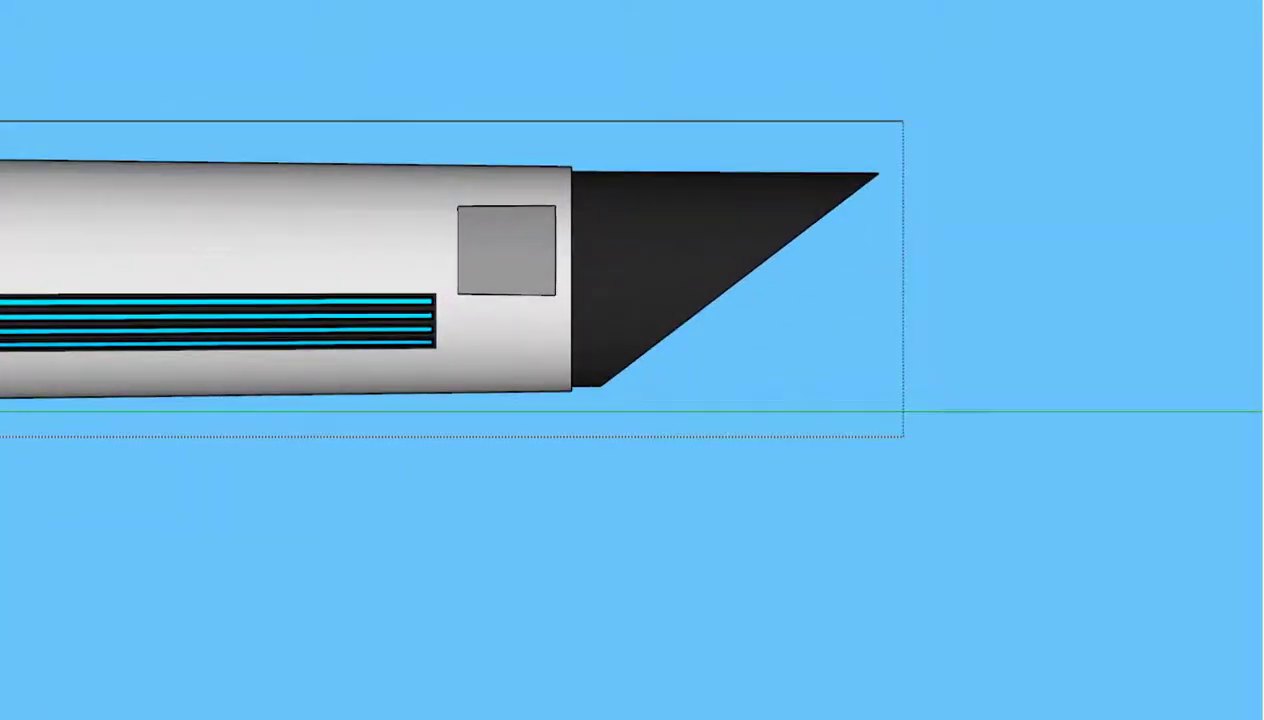
left_click(115, 0)
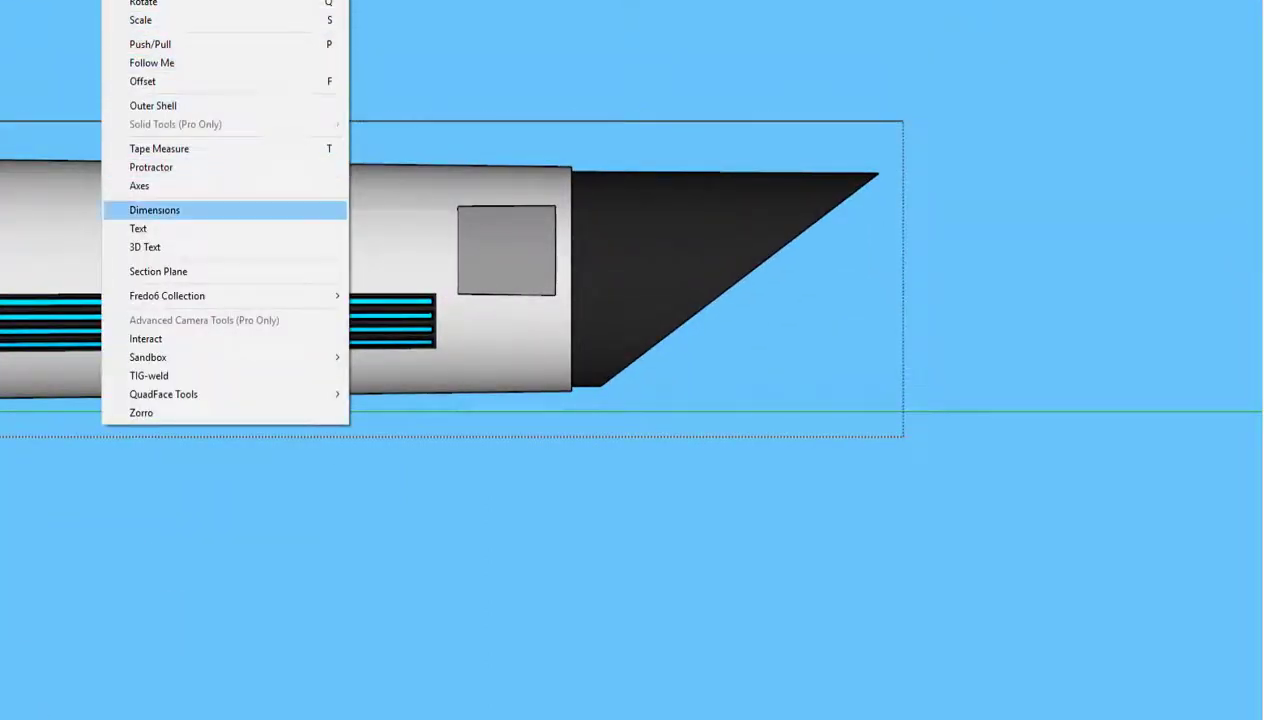
left_click(141, 413)
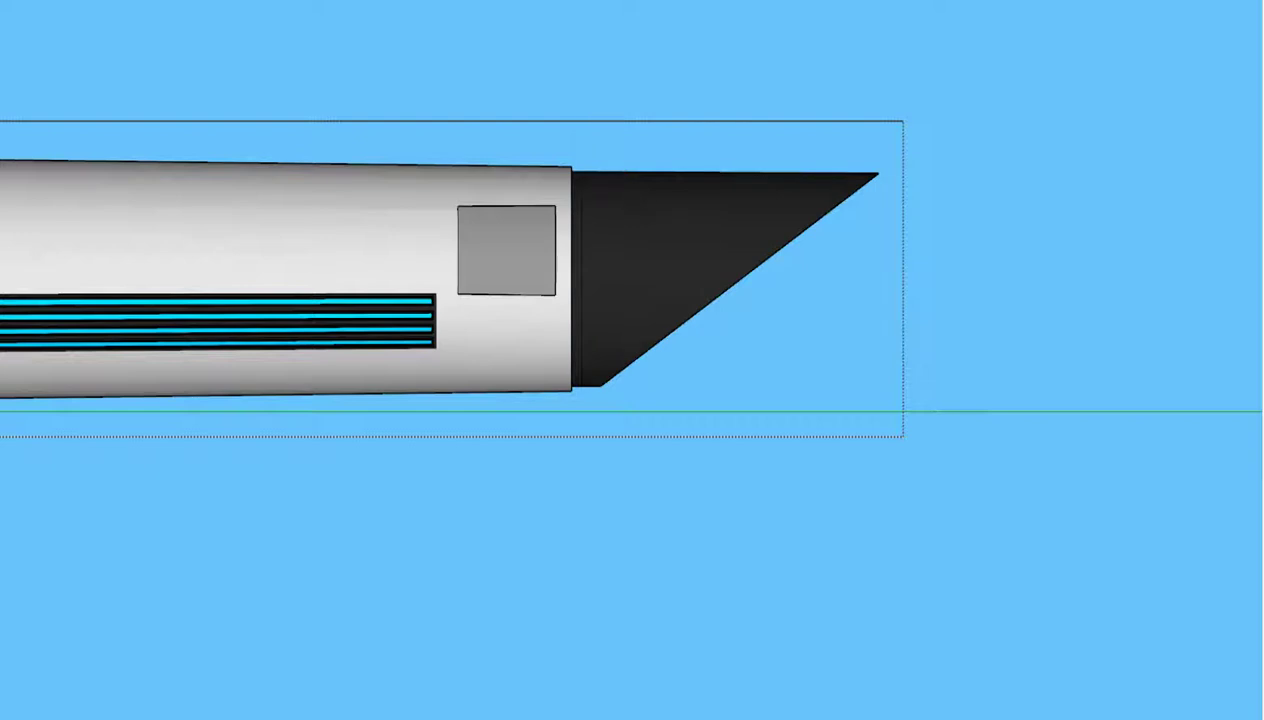
scroll(570, 200, "up", 2)
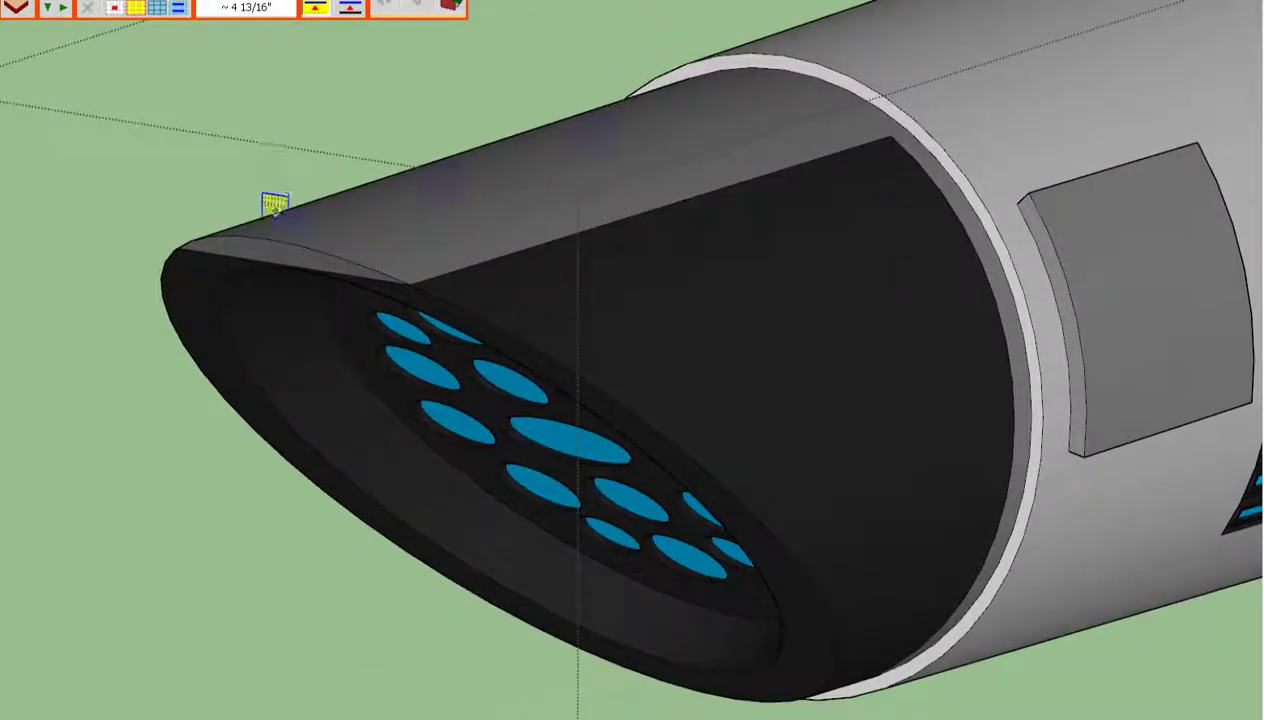
left_click_drag(274, 250, 177, 119)
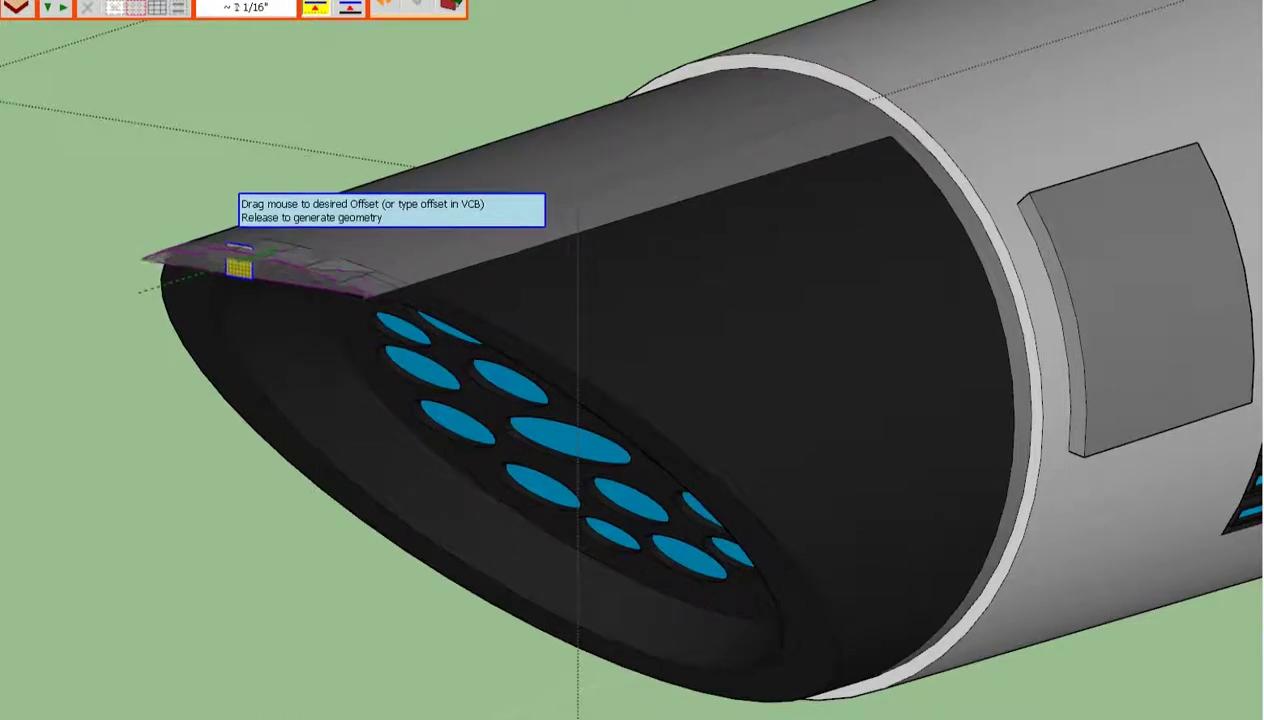
scroll(177, 119, "down", 3)
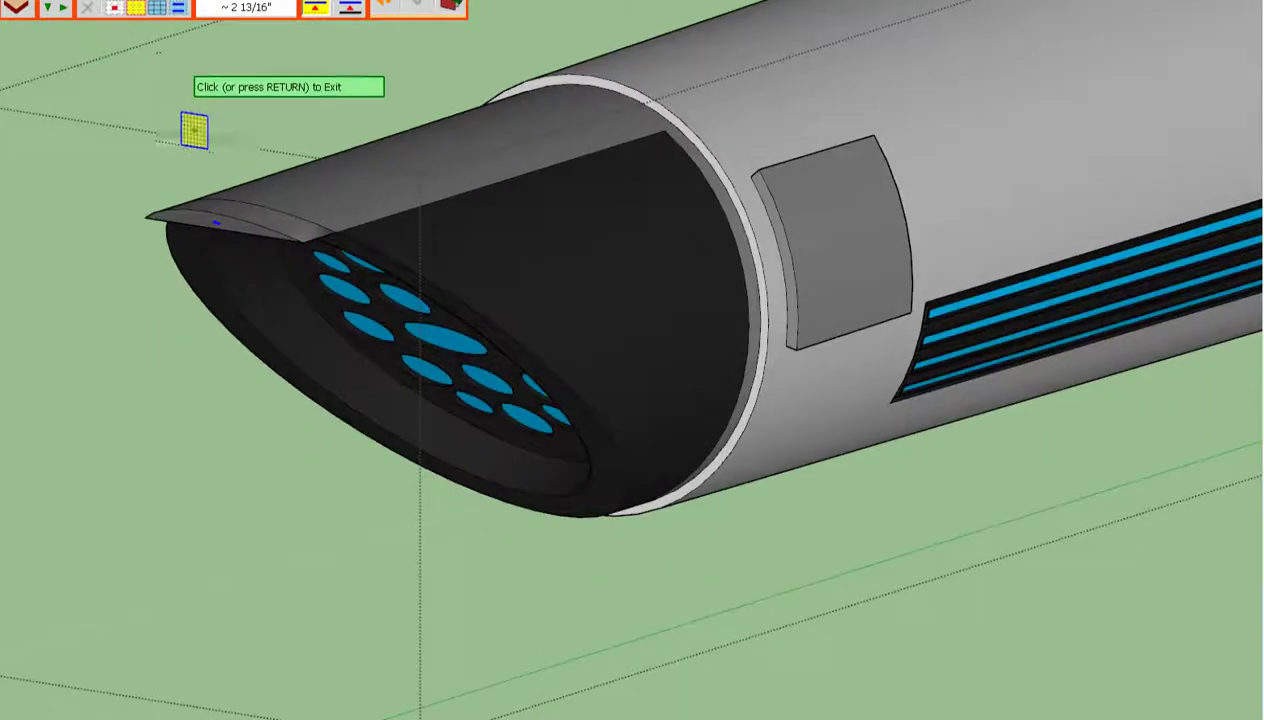
left_click(197, 123)
- Offset the nozzle's top edge into a thin lip and add an outline just inside the rim
scroll(226, 99, "up", 2)
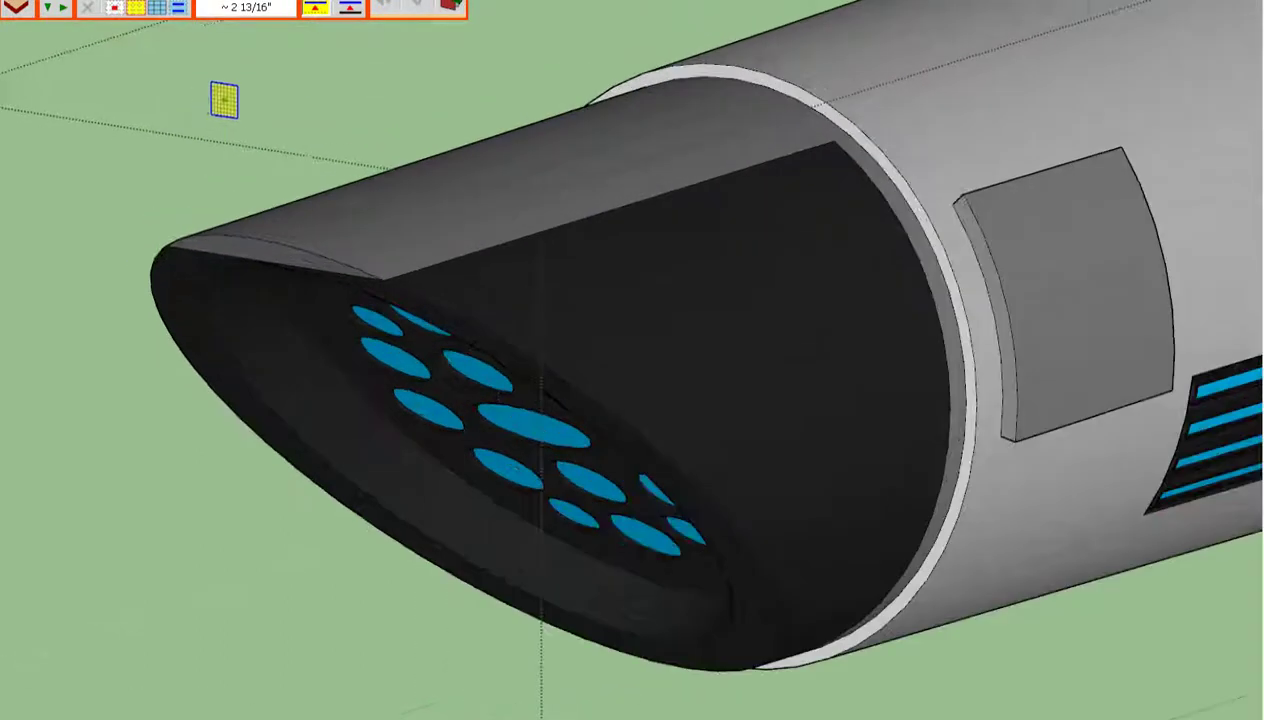
scroll(226, 99, "down", 1)
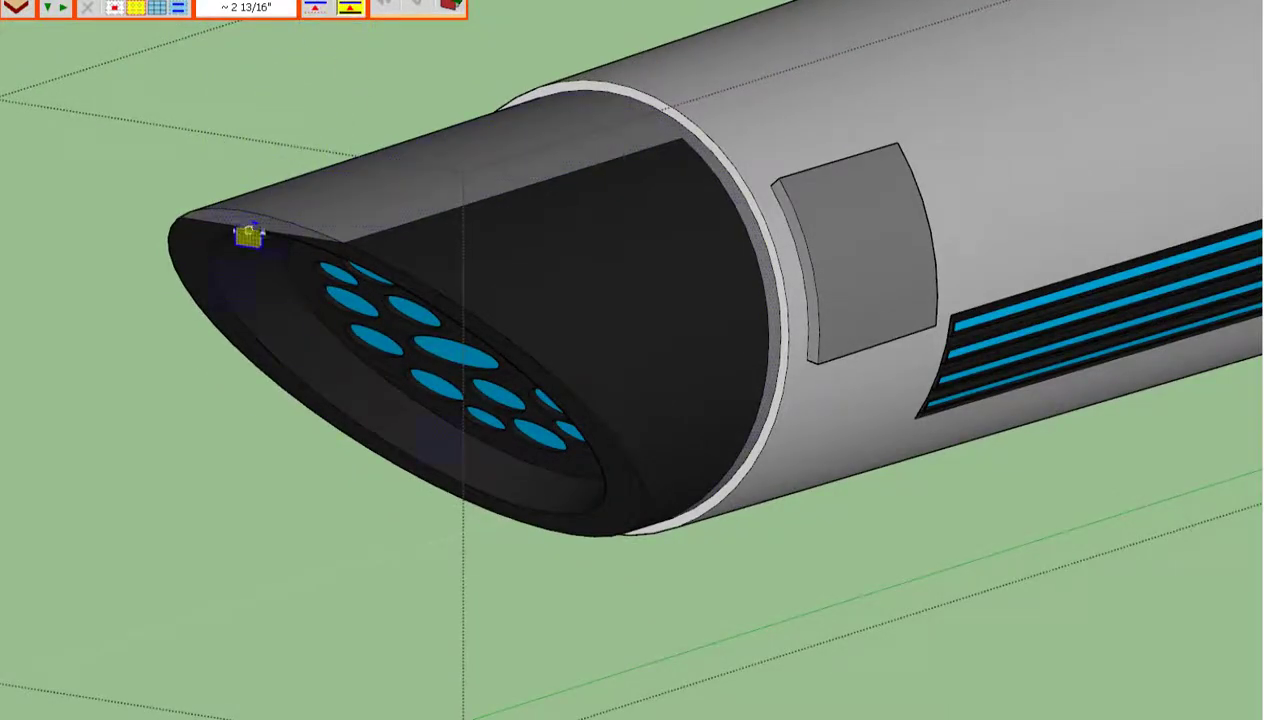
mouse_move(253, 228)
left_mouse_down()
mouse_move(178, 248)
mouse_move(193, 241)
left_mouse_up()
mouse_move(193, 241)
middle_mouse_down()
mouse_move(133, 150)
mouse_move(79, 285)
mouse_move(130, 254)
middle_mouse_up()
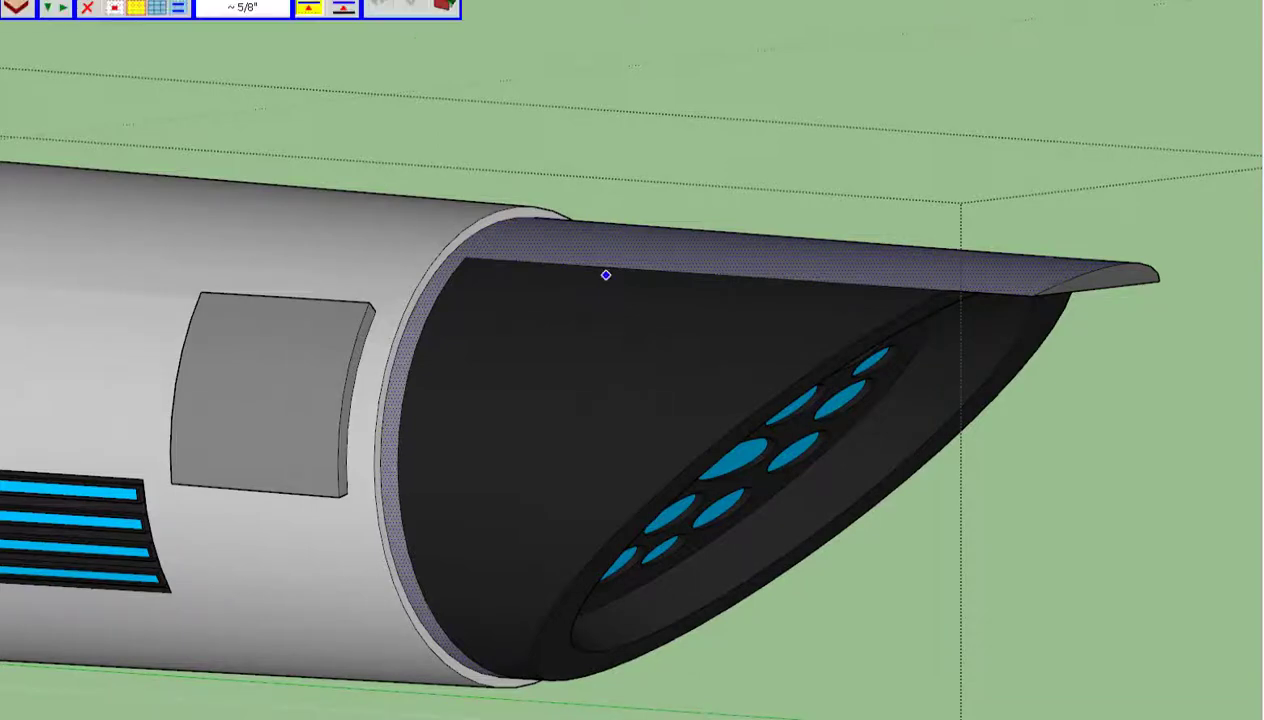
scroll(601, 274, "up", 5)
scroll(491, 217, "up", 3)
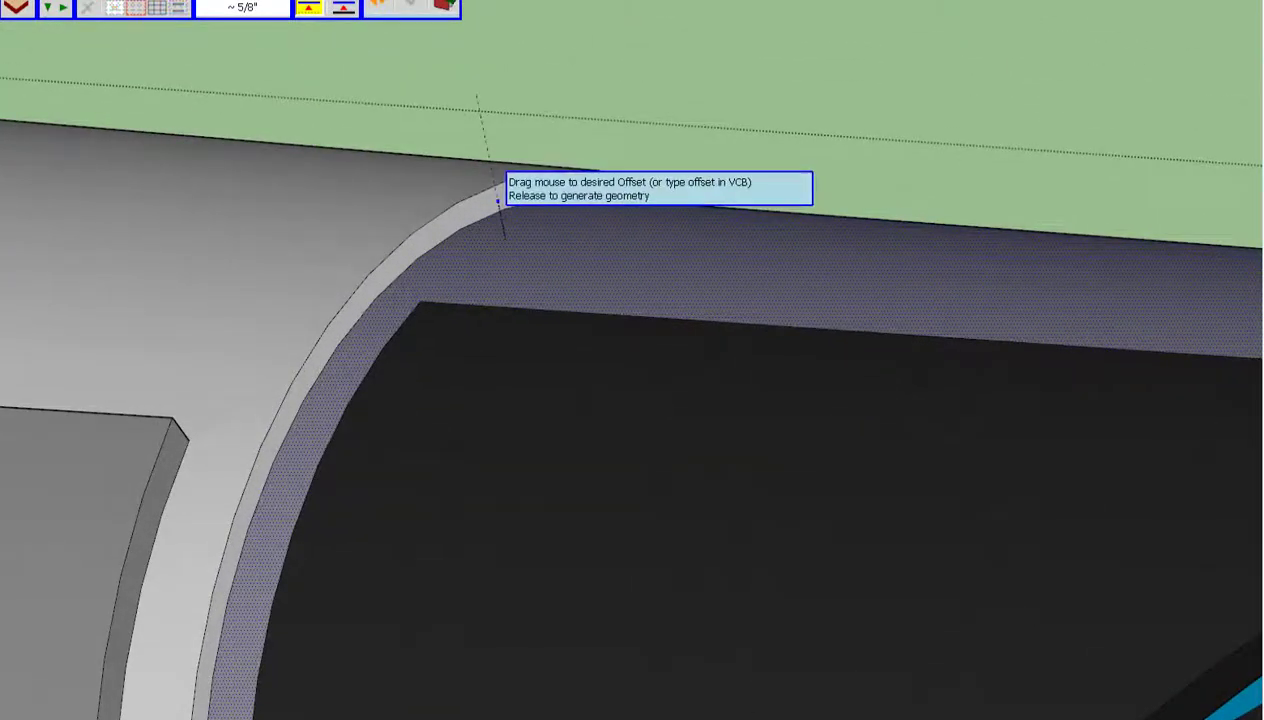
left_click_drag(498, 201, 506, 230)
- Zoom out and orbit to top-front and oblique side views of the ship
scroll(536, 48, "down", 5)
scroll(536, 48, "down", 3)
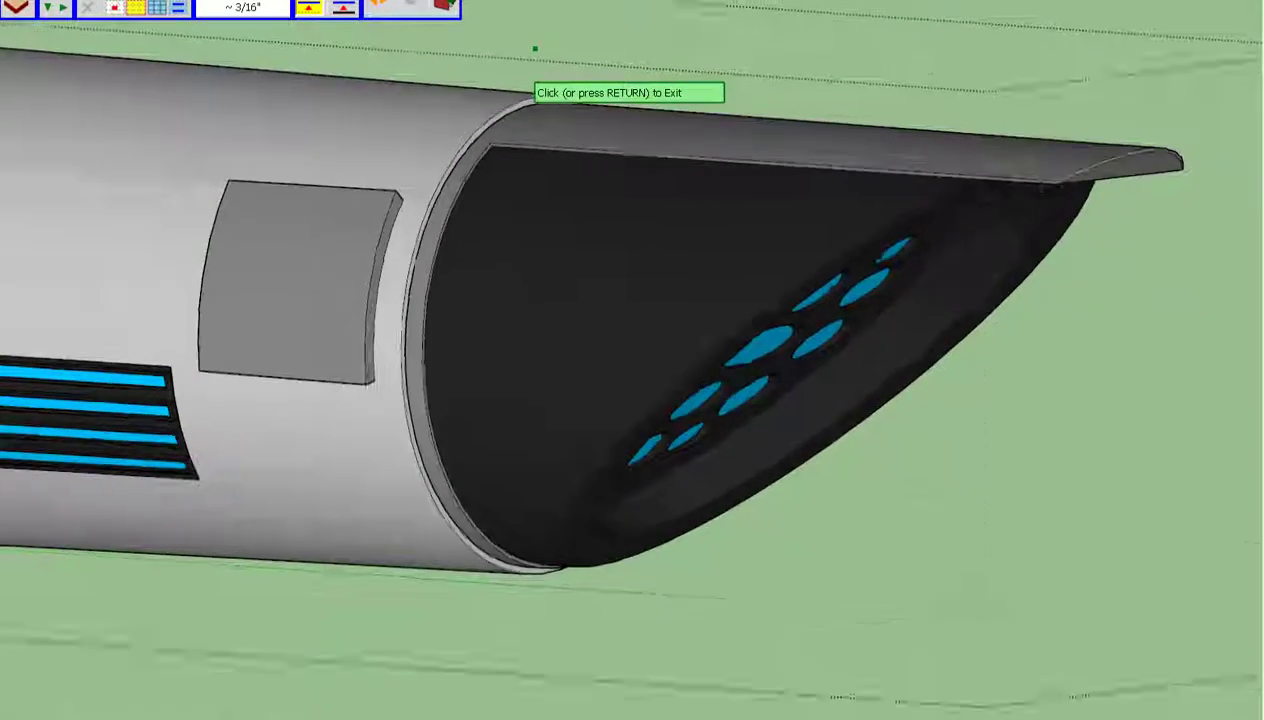
scroll(884, 218, "down", 3)
scroll(985, 344, "down", 2)
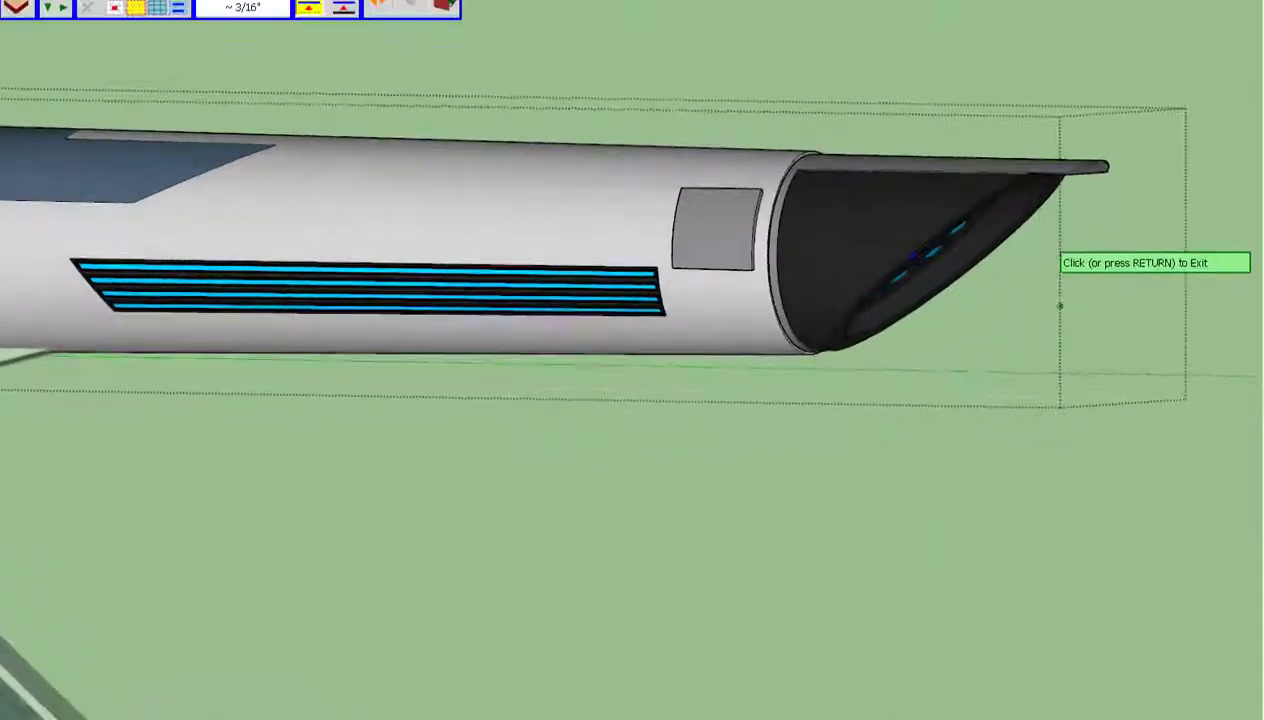
scroll(1058, 305, "down", 3)
scroll(952, 408, "down", 2)
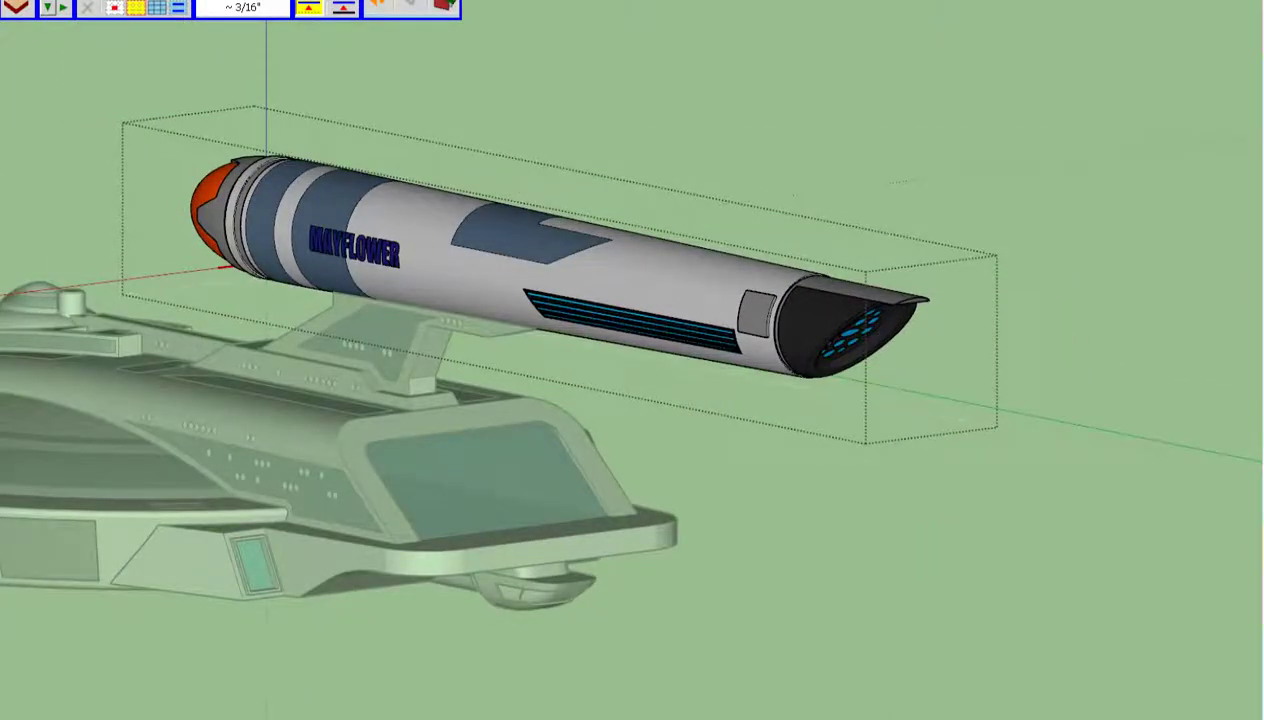
scroll(560, 300, "down", 2)
middle_click_drag(600, 360, 690, 270)
middle_click_drag(640, 360, 560, 300)
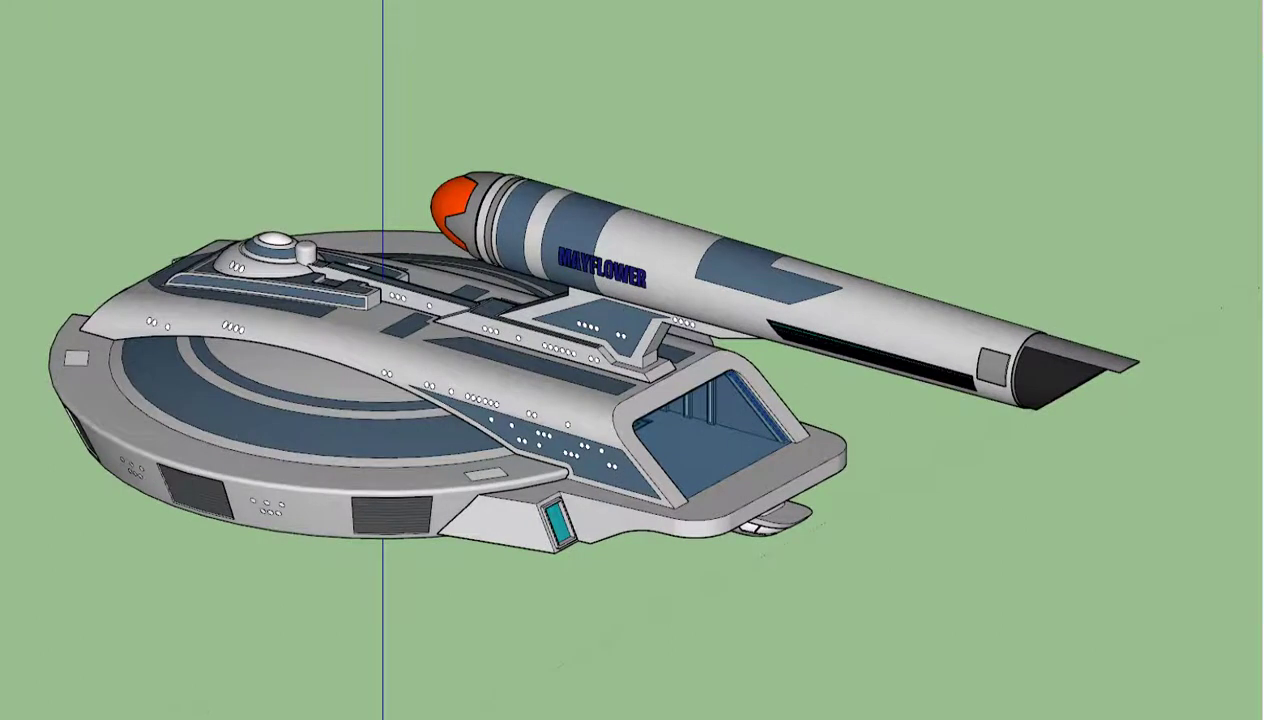
- Switch to the Top standard view and zoom to frame the whole ship
key("alt+f")
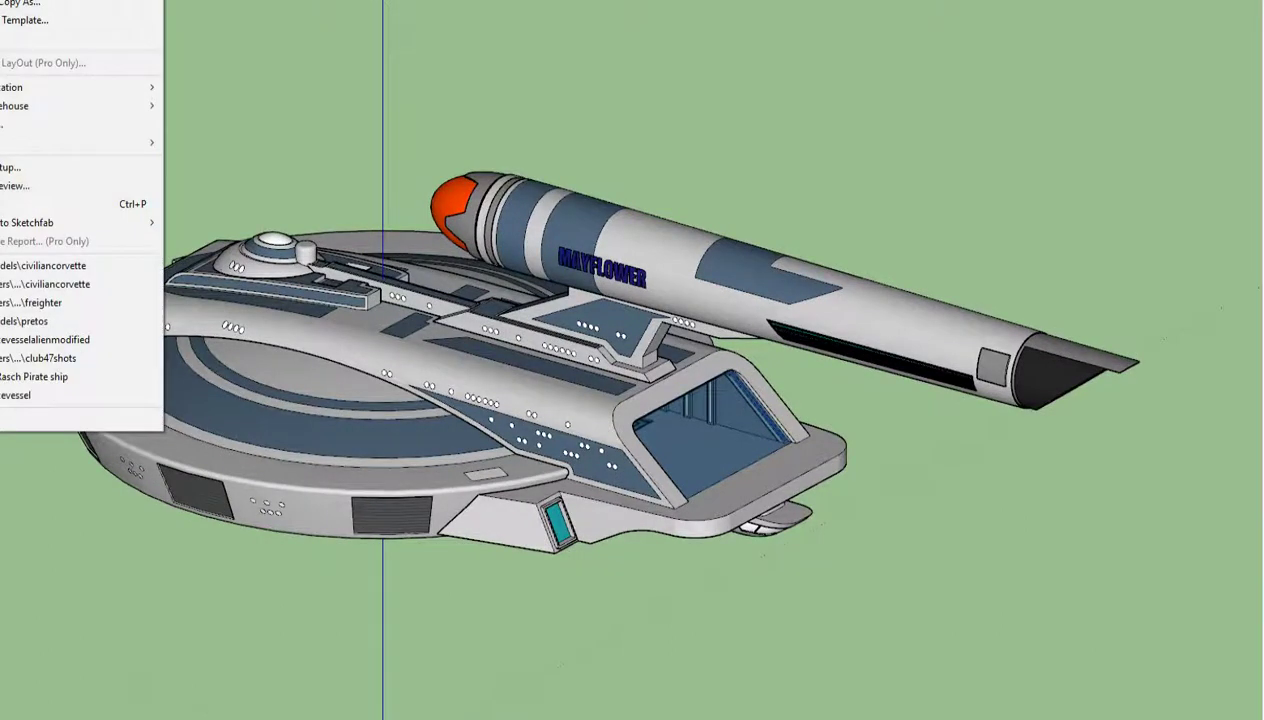
key("Escape")
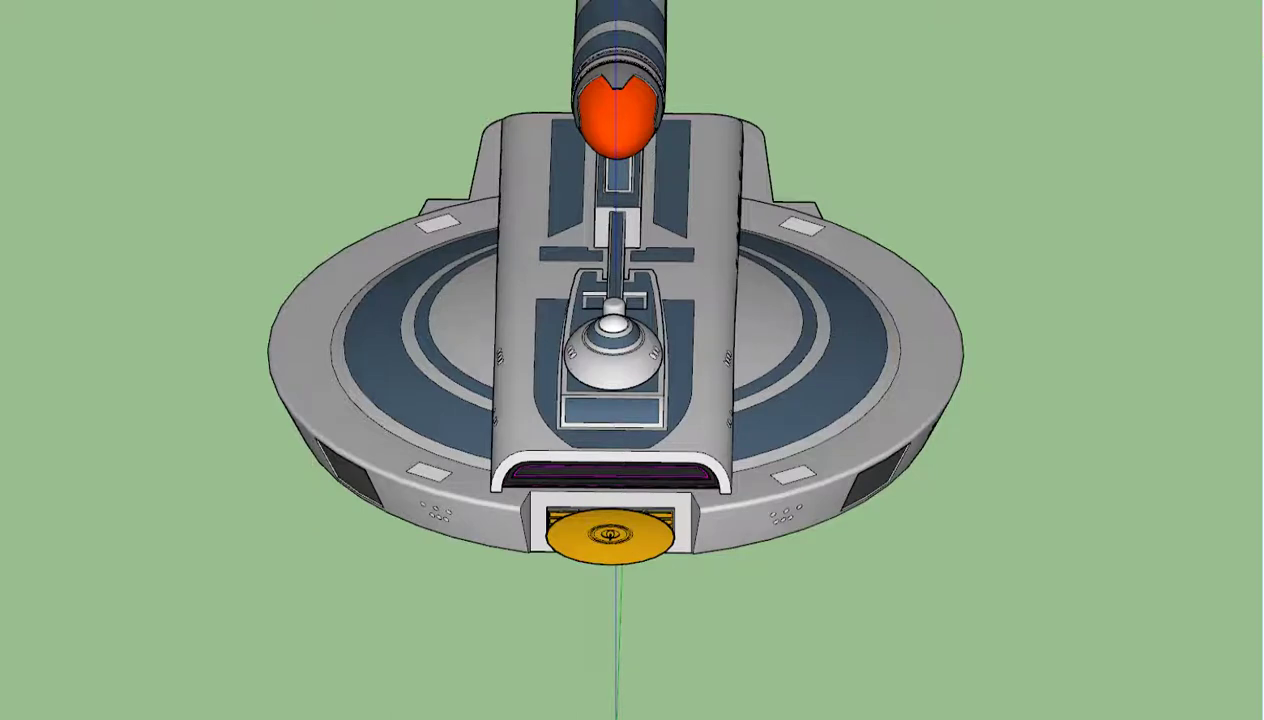
key("alt+c")
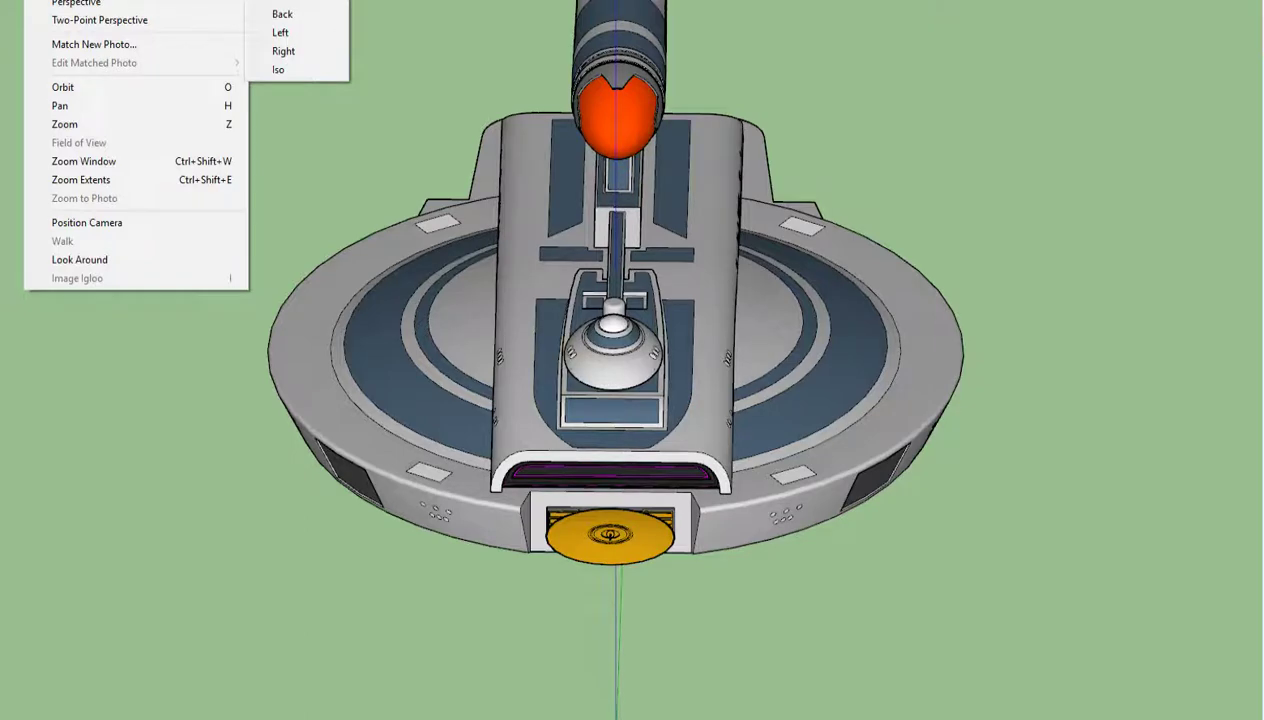
key("Return")
scroll(810, 250, "down", 3)
scroll(810, 300, "down", 3)
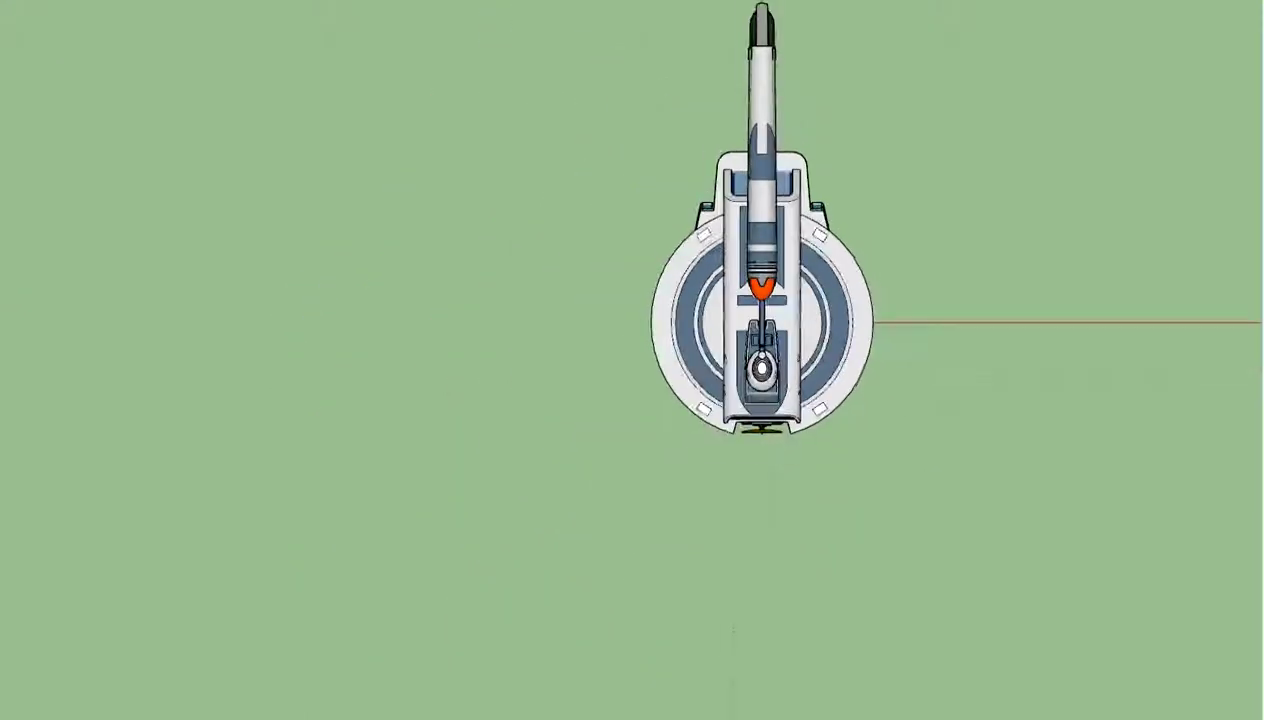
scroll(810, 350, "up", 2)
scroll(810, 350, "up", 2)
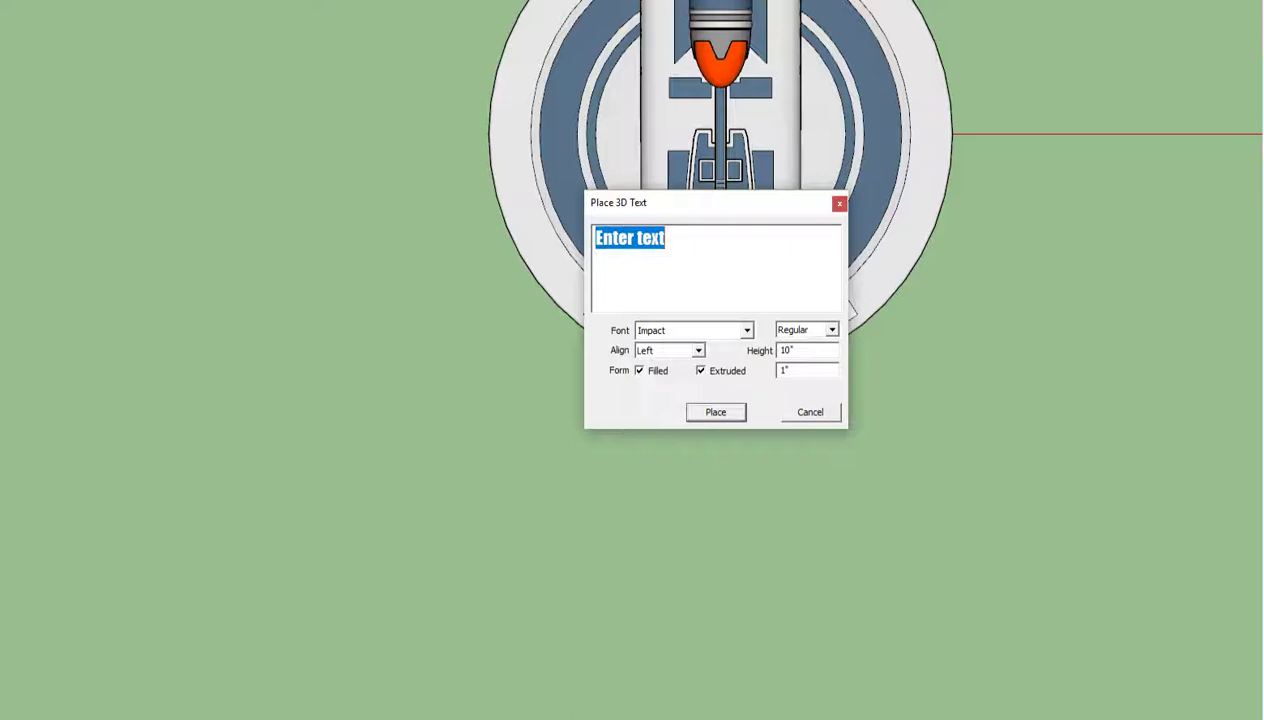
- Enter 'F.C.V. - 242' as the 3D text and confirm it for placement
type("F")
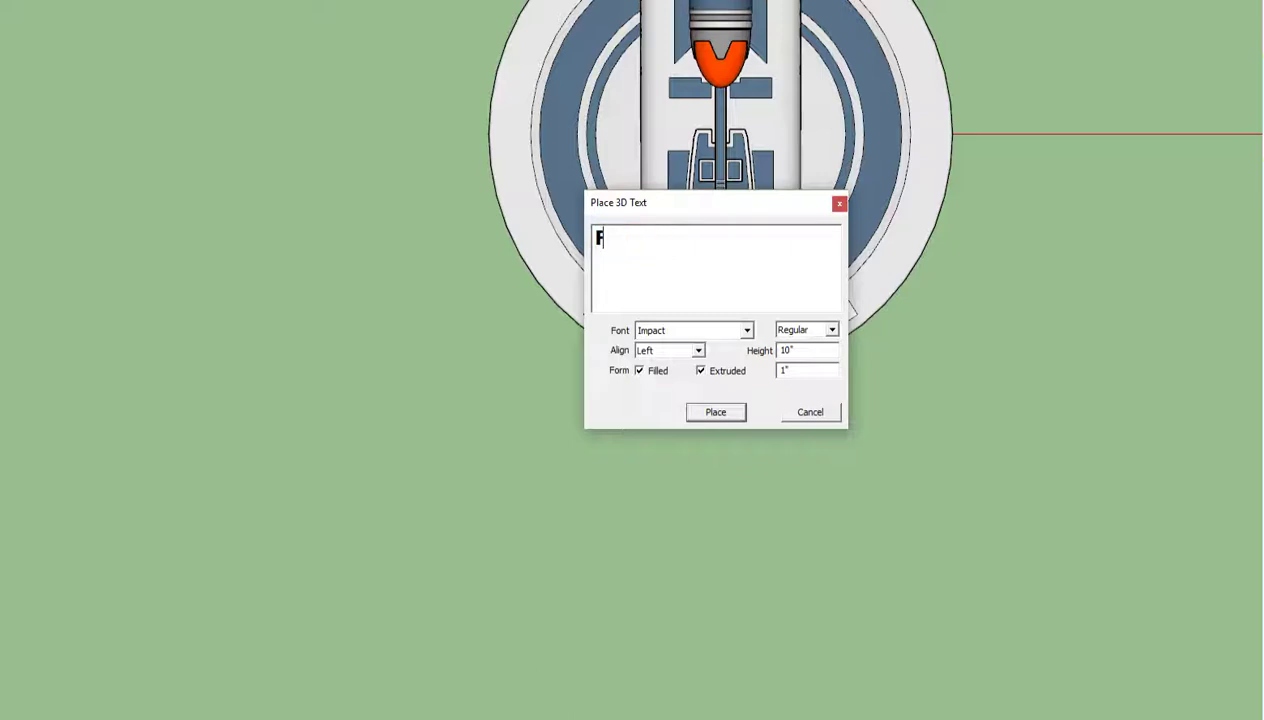
type(".C.")
type("V.")
type(" 24")
type("2")
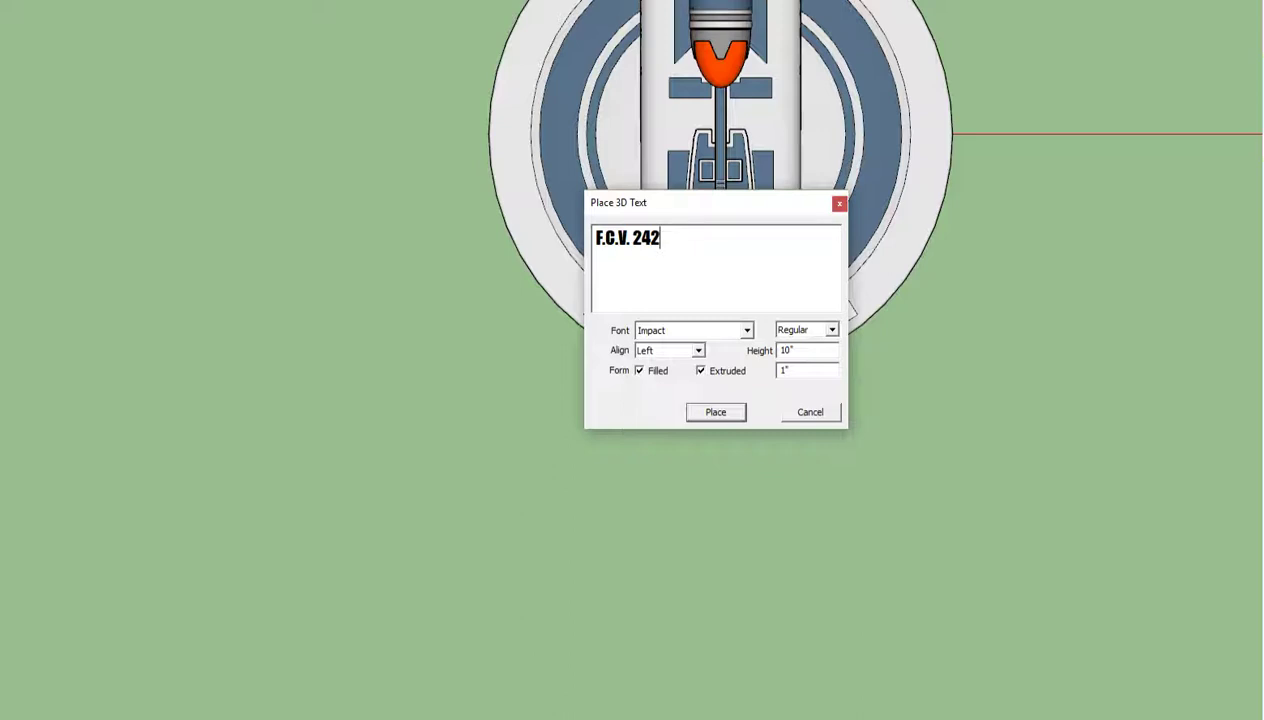
left_click(630, 238)
type("-")
left_click(716, 412)
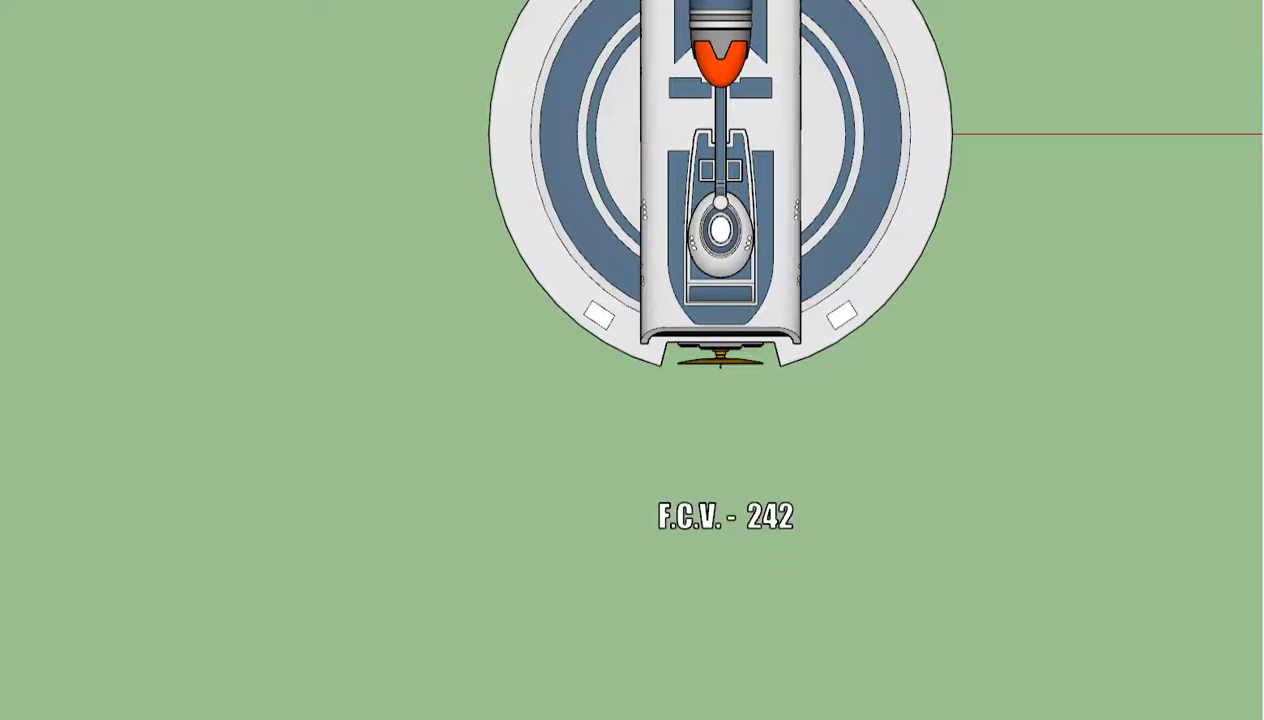
- Drop the F.C.V. - 242 text below the ship and scale it down uniformly twice
left_click(660, 528)
scroll(862, 580, "up", 3)
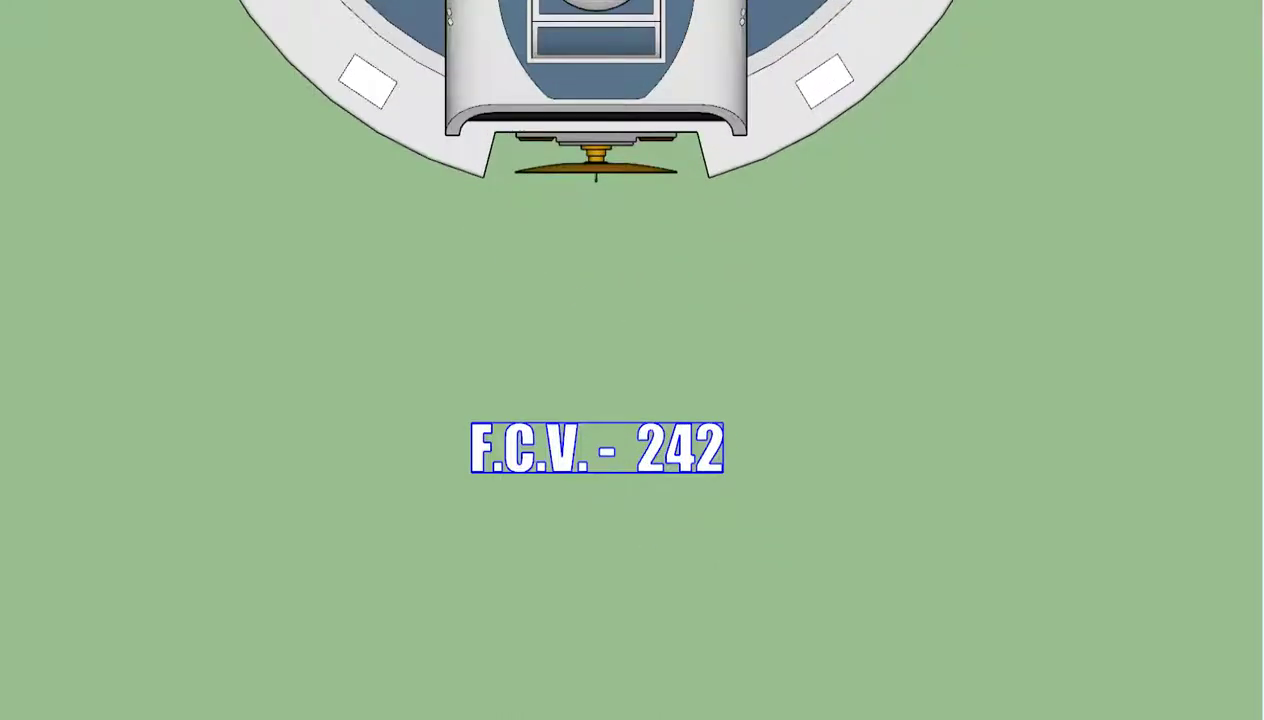
key("s")
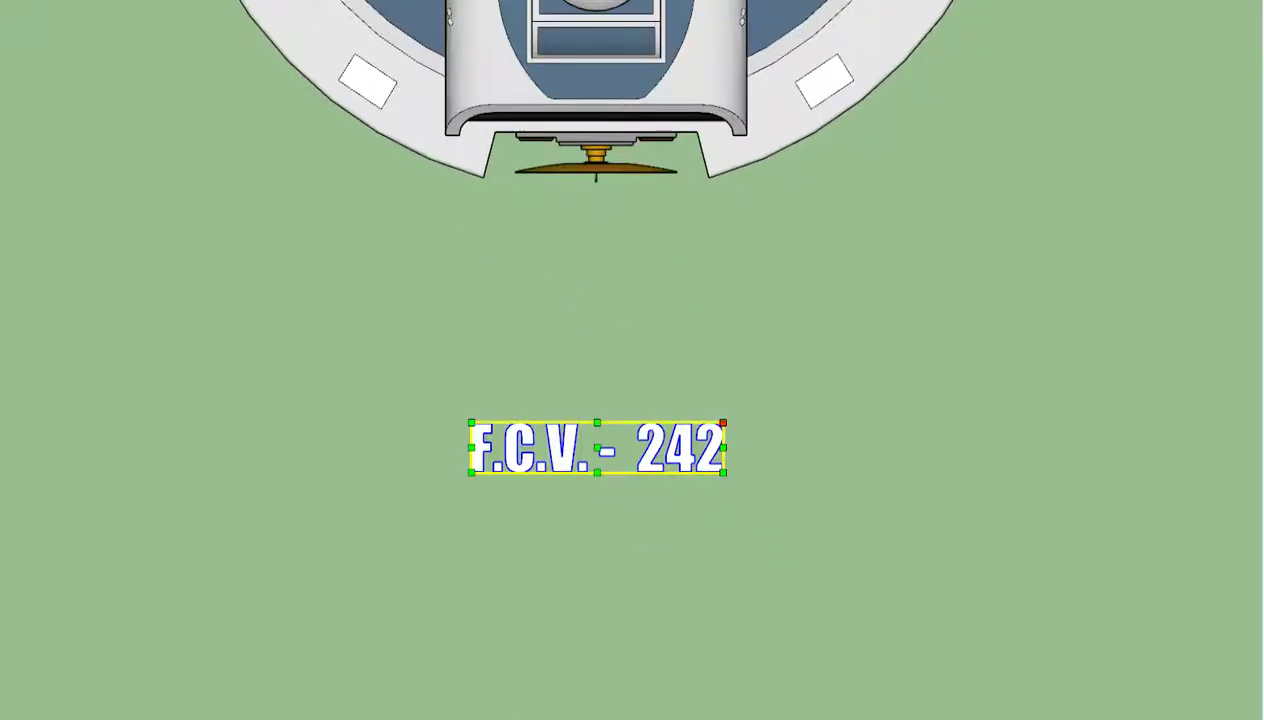
left_click_drag(723, 423, 669, 434, "ctrl")
scroll(700, 440, "down", 2)
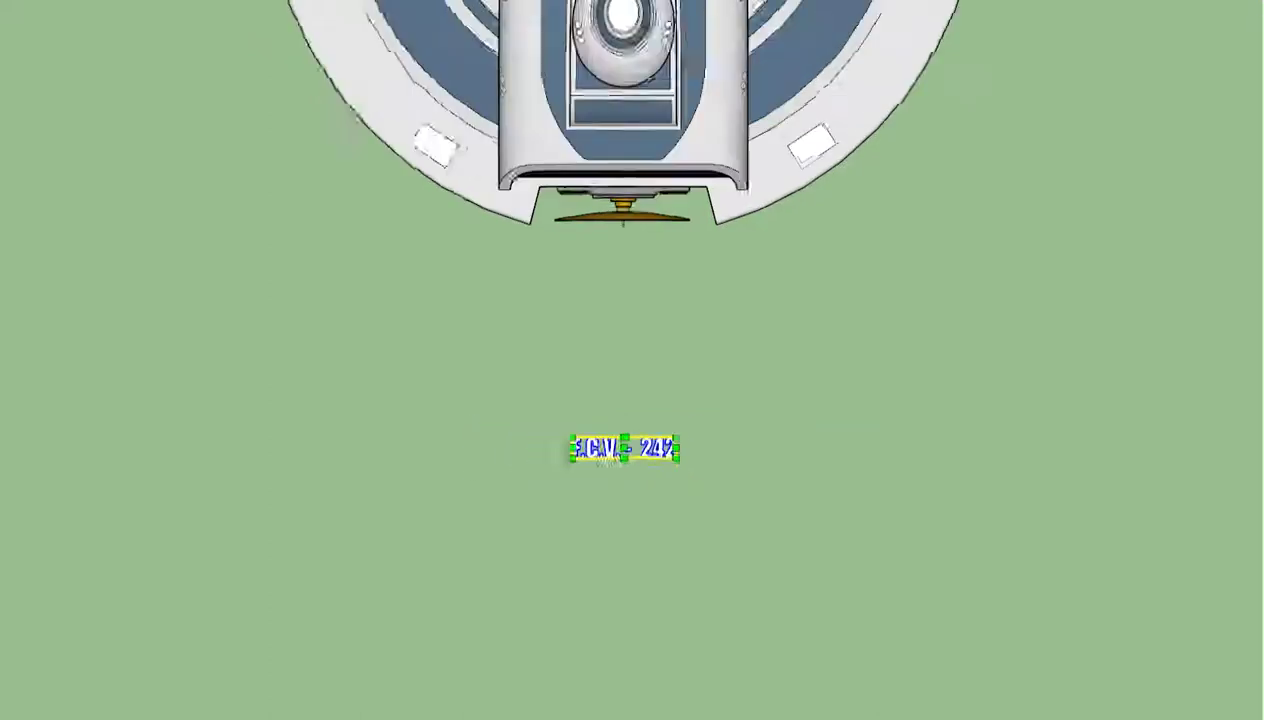
scroll(660, 445, "up", 3)
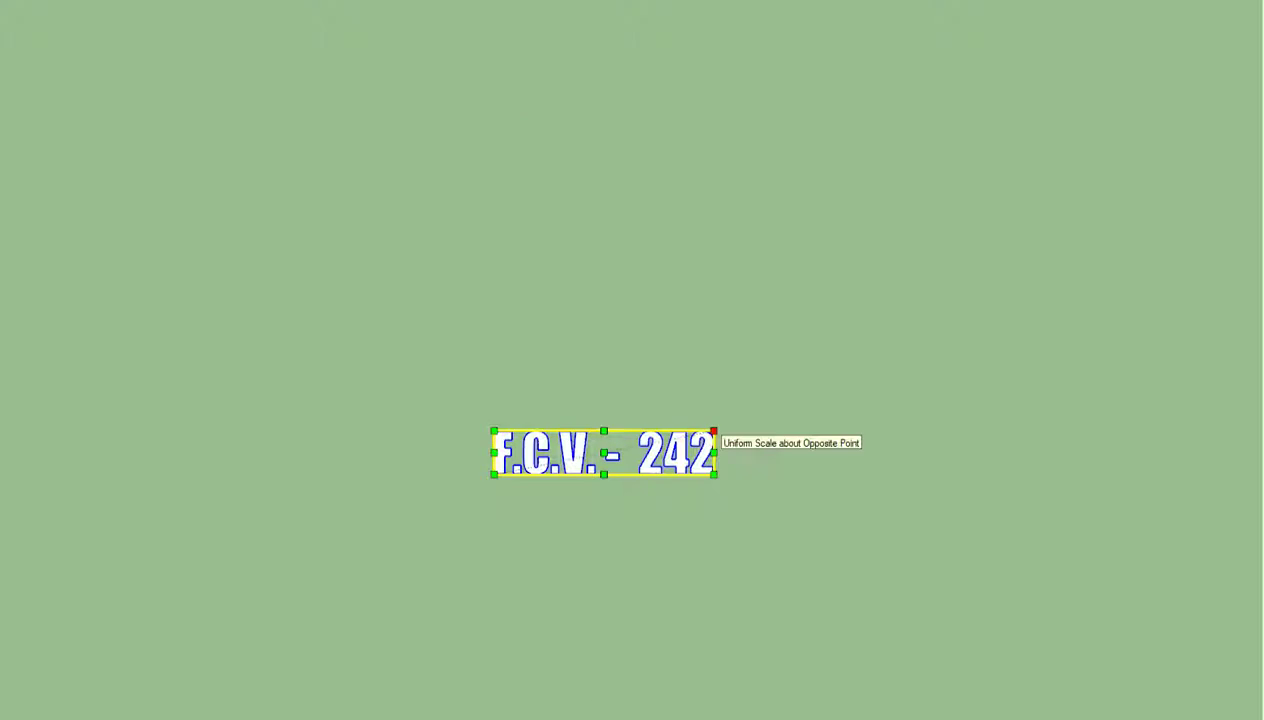
mouse_move(714, 429)
left_mouse_down("ctrl")
mouse_move(659, 441)
mouse_move(676, 436)
left_mouse_up("ctrl")
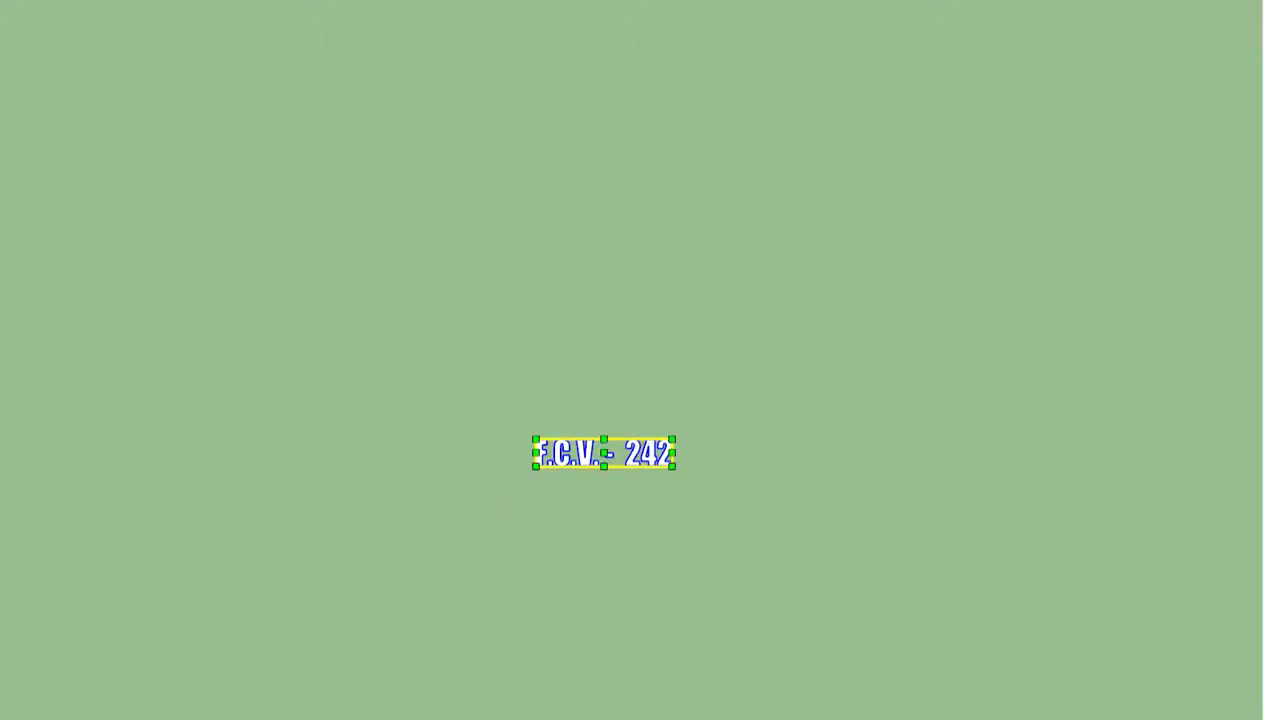
- Orbit to a tilted view to inspect the shrunken lettering edge-on
scroll(760, 488, "down", 2)
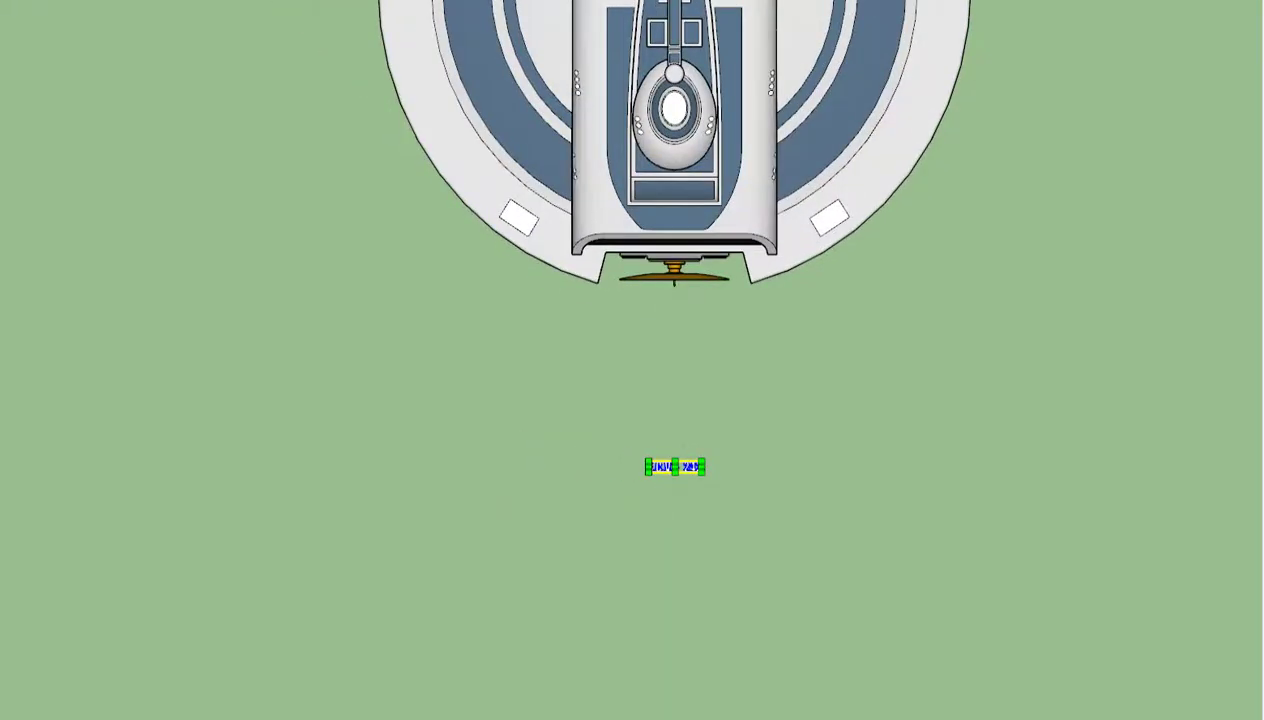
middle_click_drag(640, 400, 560, 300)
scroll(515, 605, "up", 3)
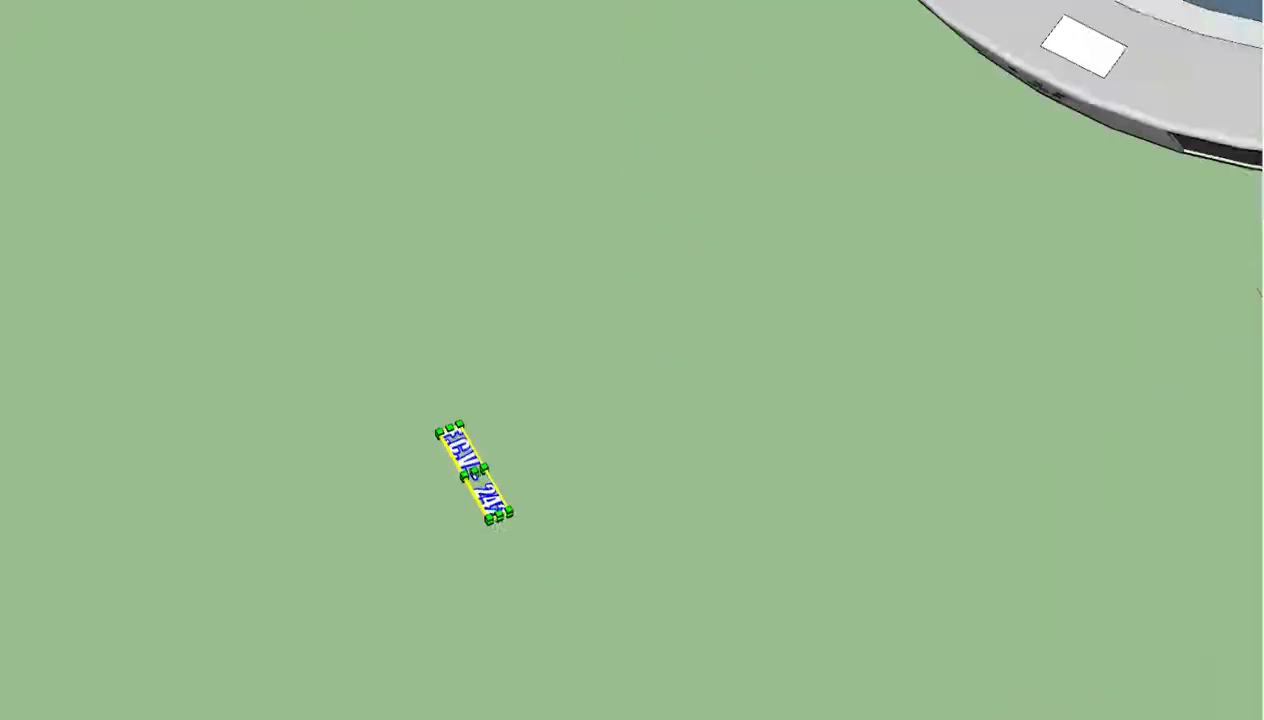
middle_click_drag(632, 400, 632, 300)
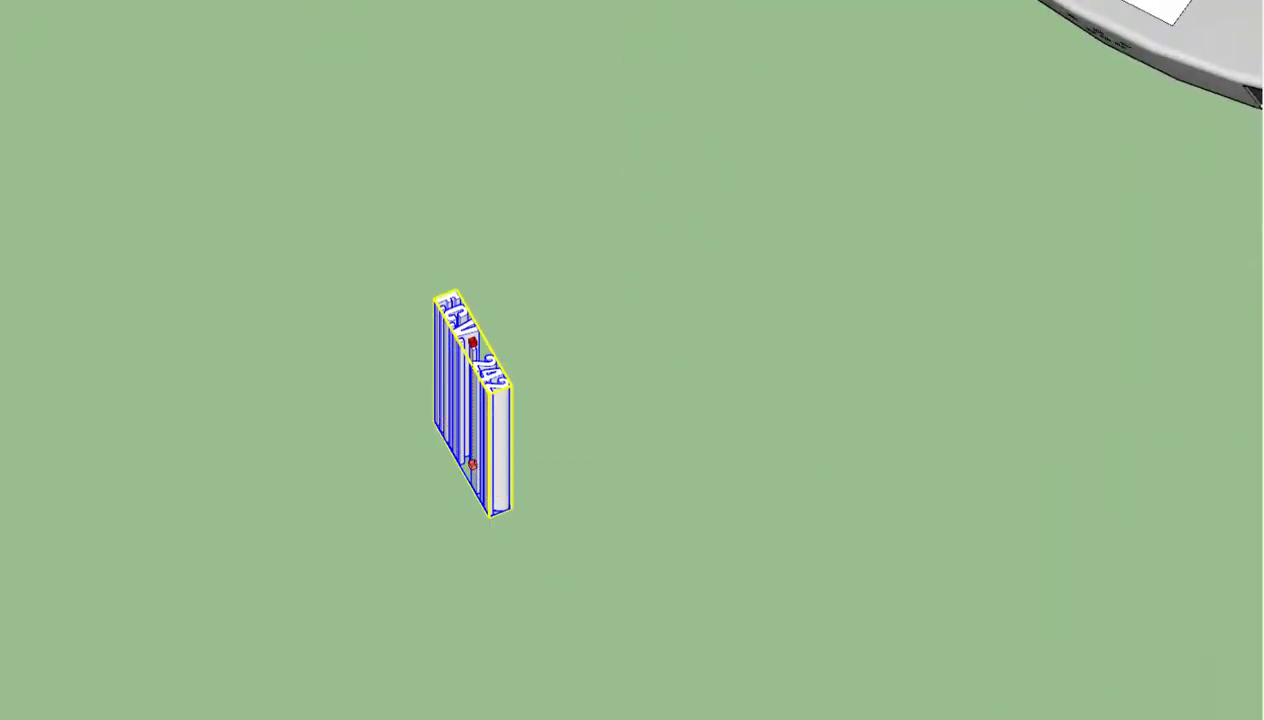
scroll(632, 360, "down", 3)
scroll(435, 366, "up", 2)
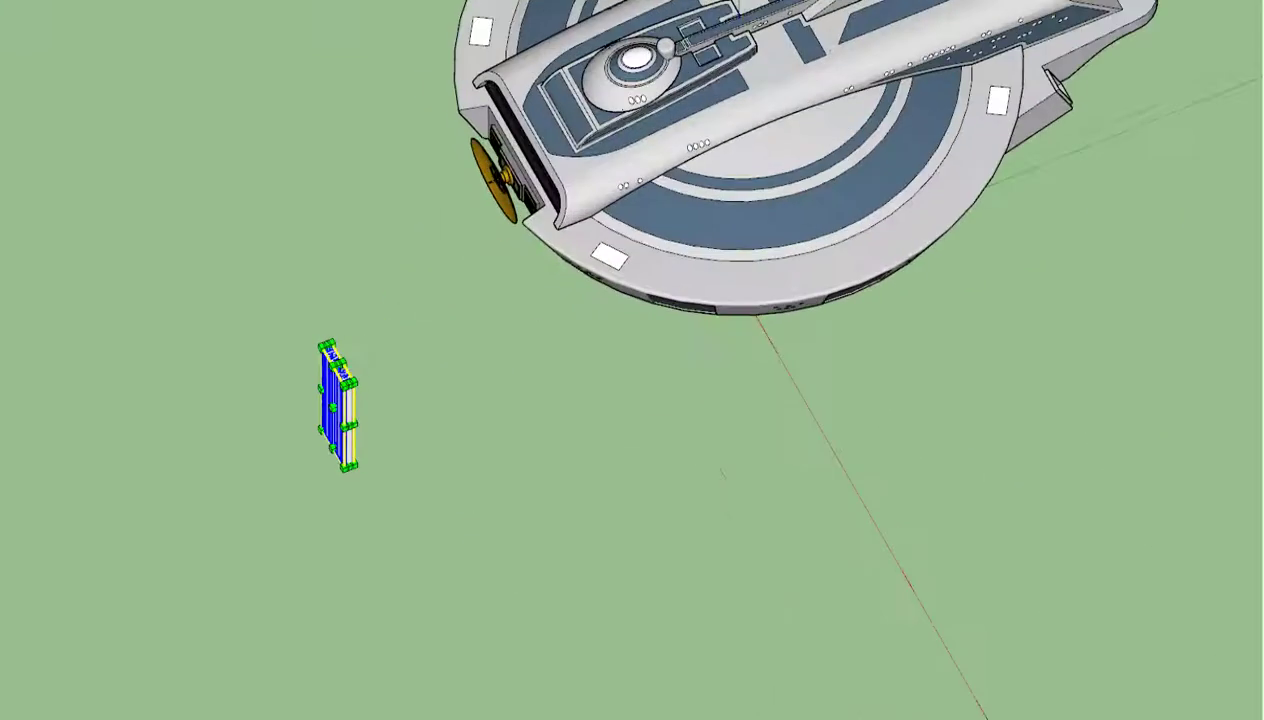
- Switch to the Right standard view of the ship
key("alt+c")
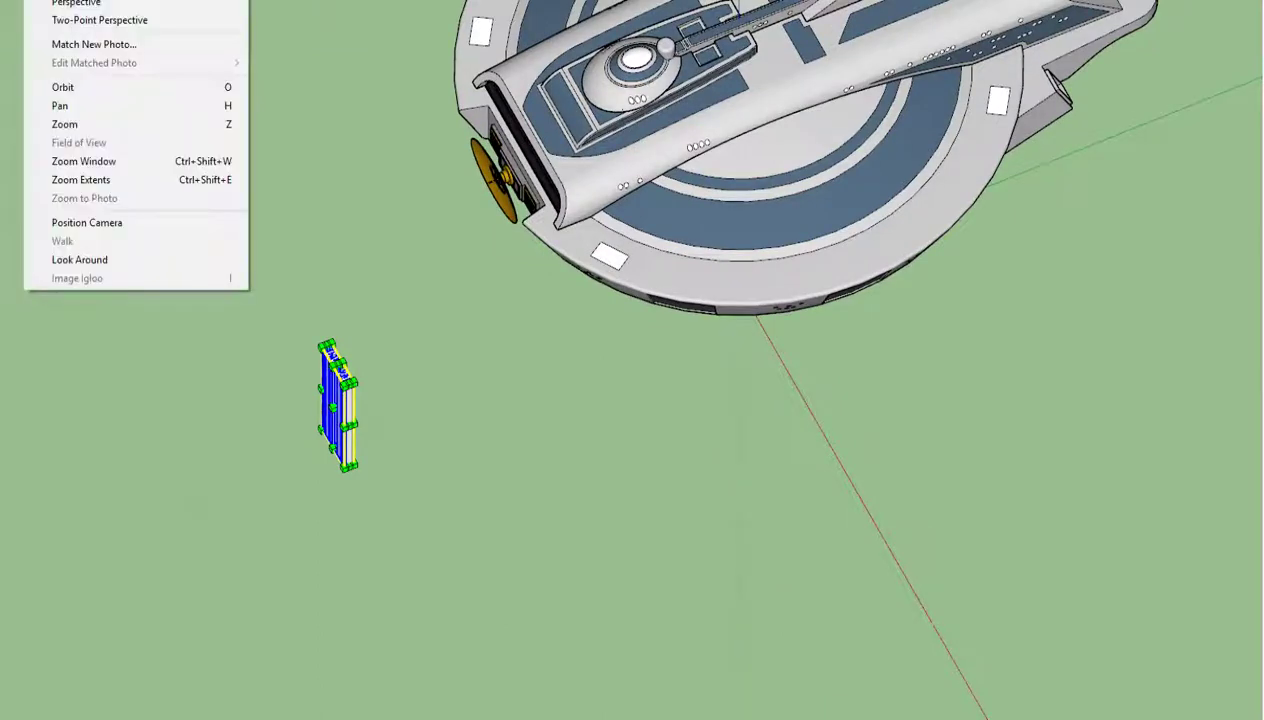
key("Right")
key("Down")
key("Down")
key("Down")
key("Return")
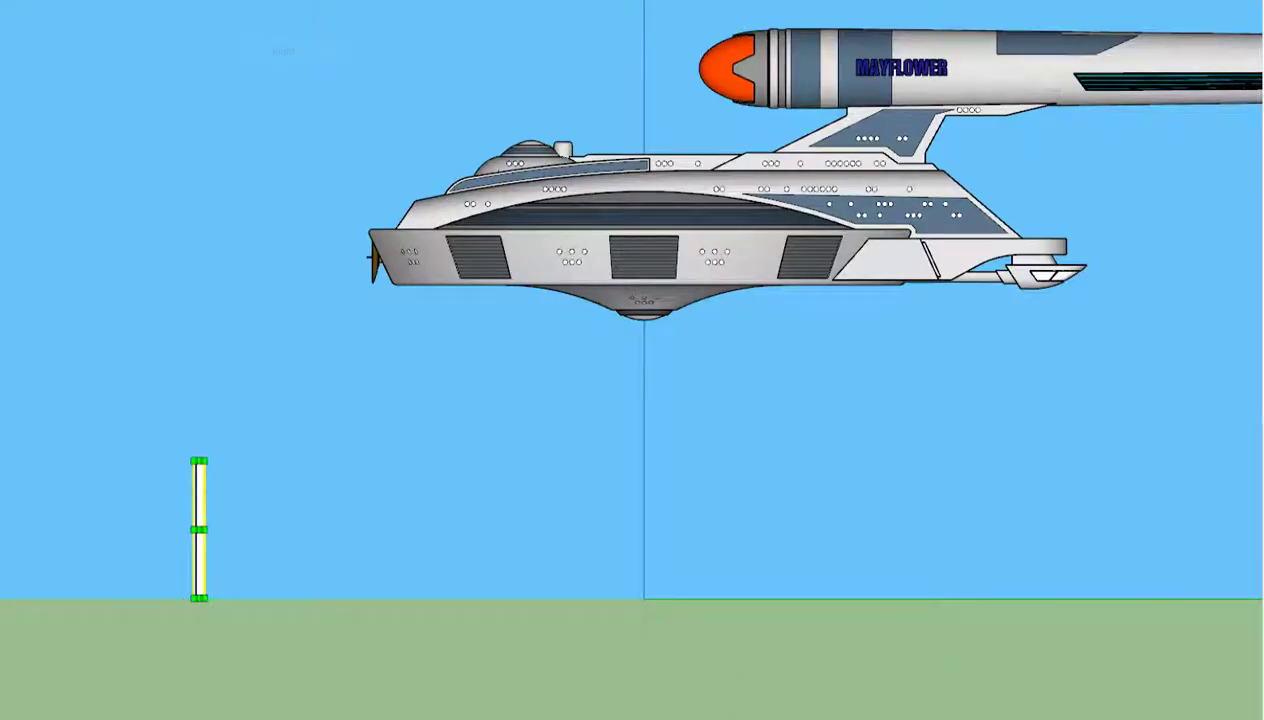
scroll(242, 140, "up", 3)
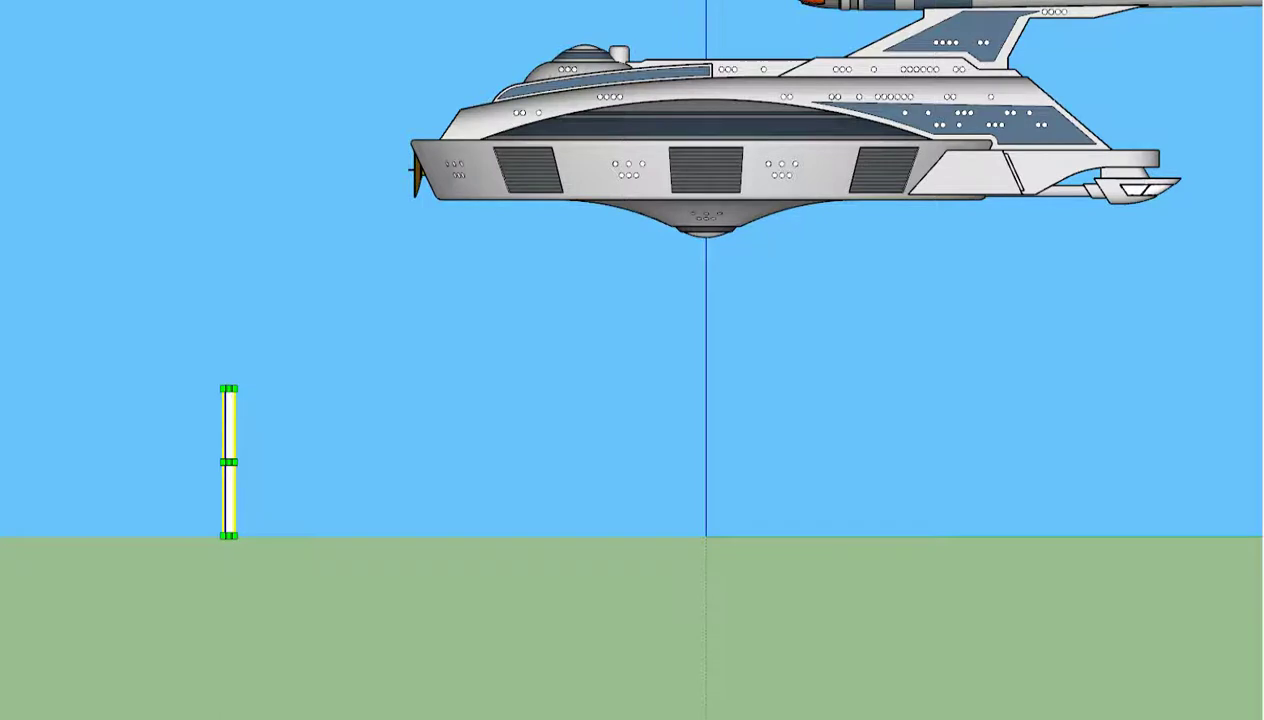
- Move the lettering up onto the upper hull, tilt it counter-clockwise and nudge it left
key("space")
left_click_drag(228, 460, 492, 50)
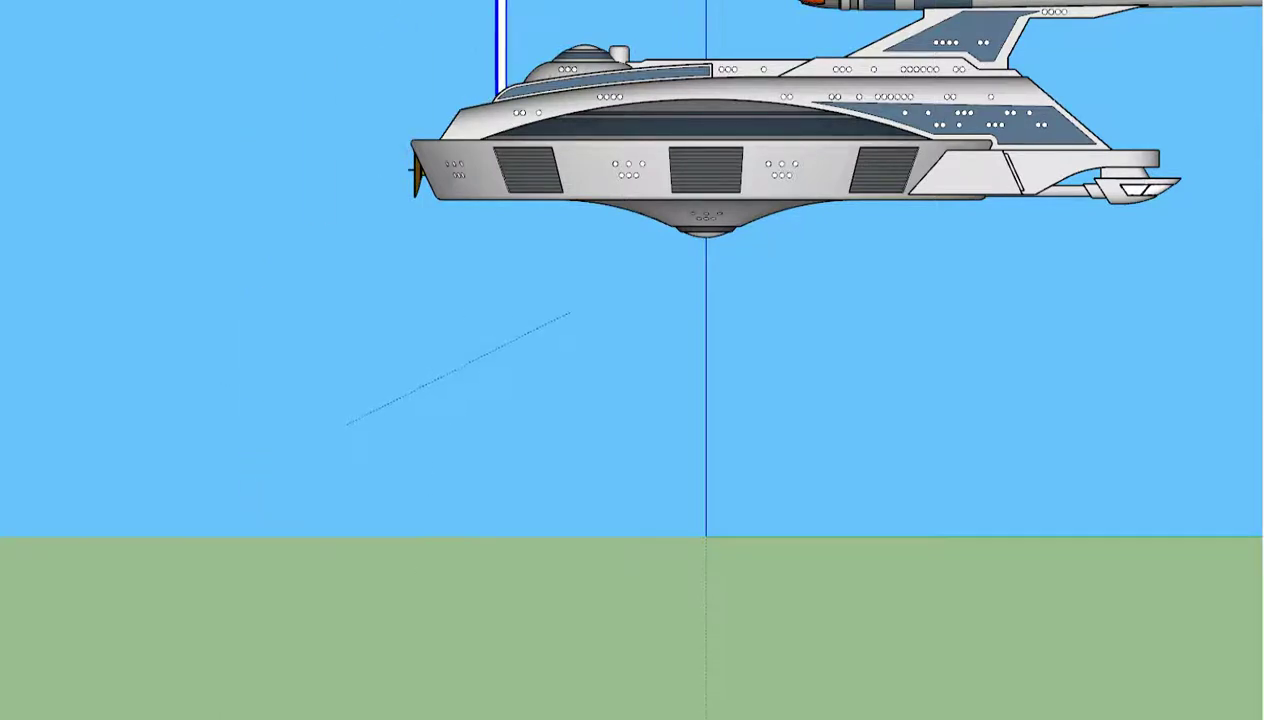
scroll(558, 430, "down", 2)
scroll(500, 465, "down", 1)
scroll(532, 230, "up", 5)
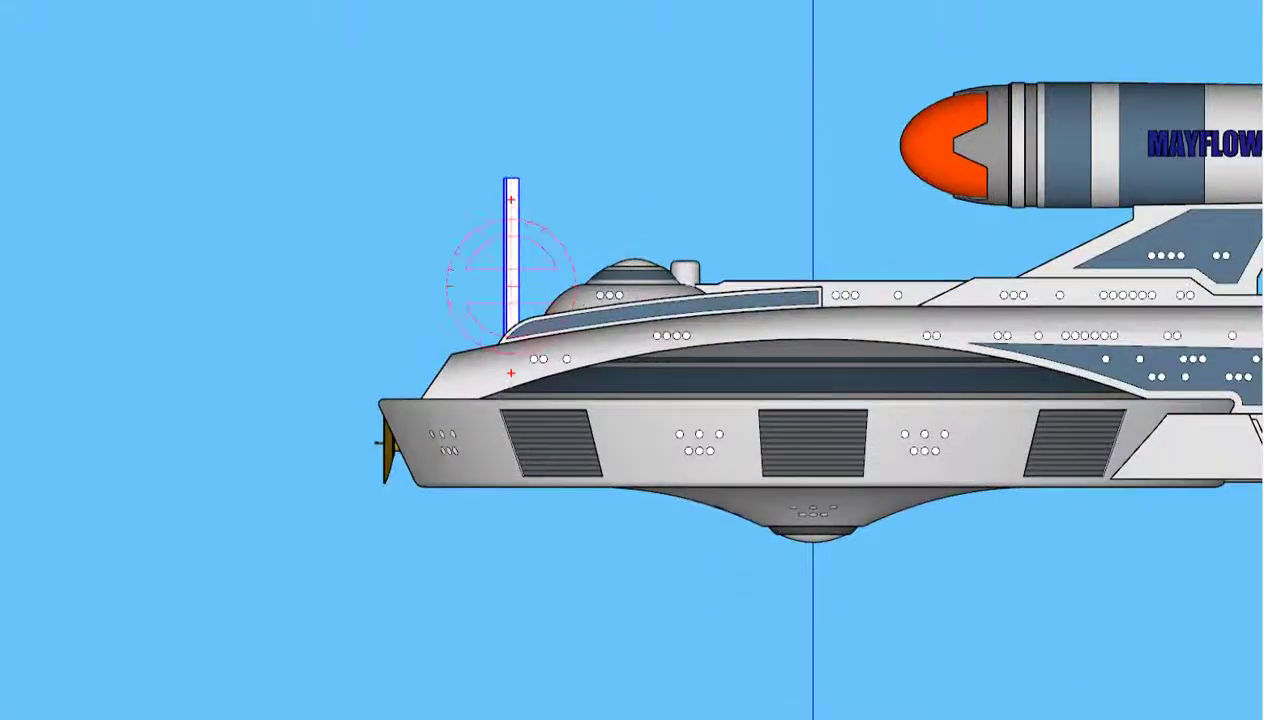
left_click_drag(508, 366, 545, 364)
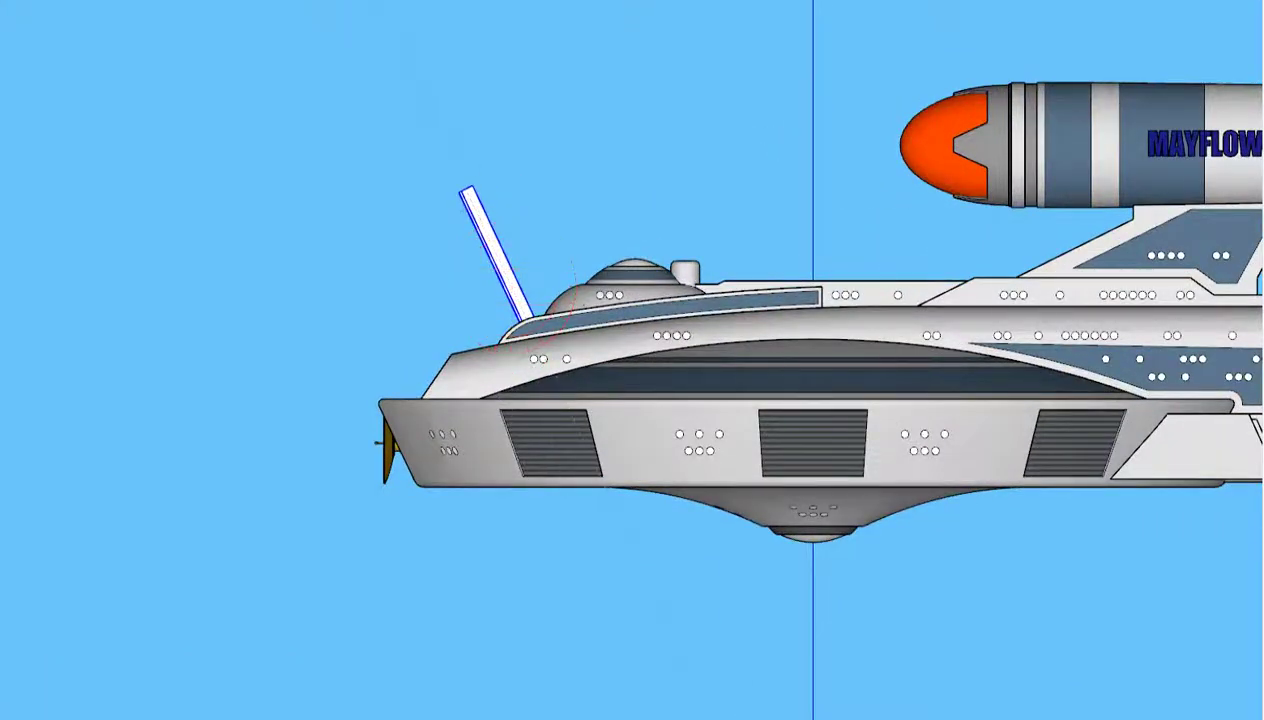
left_click_drag(568, 196, 548, 197)
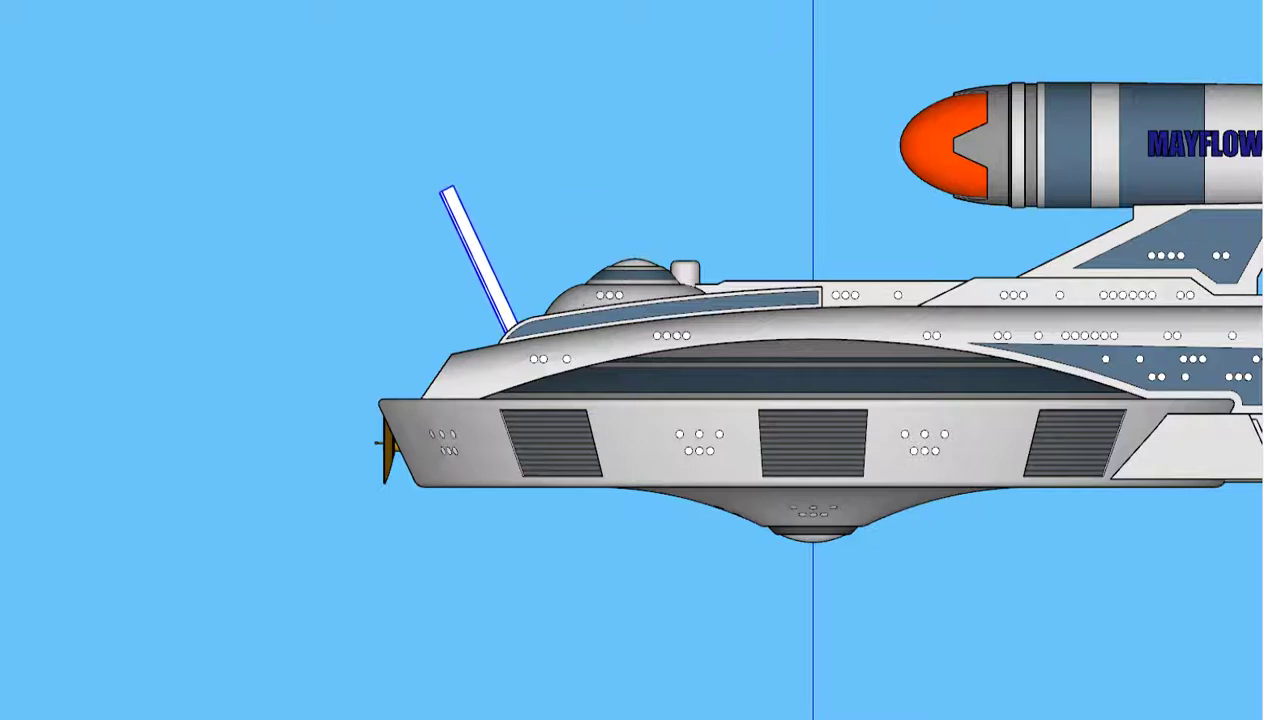
- Rotate the lettering post to a shallower, reclined angle
key("q")
left_click(490, 280)
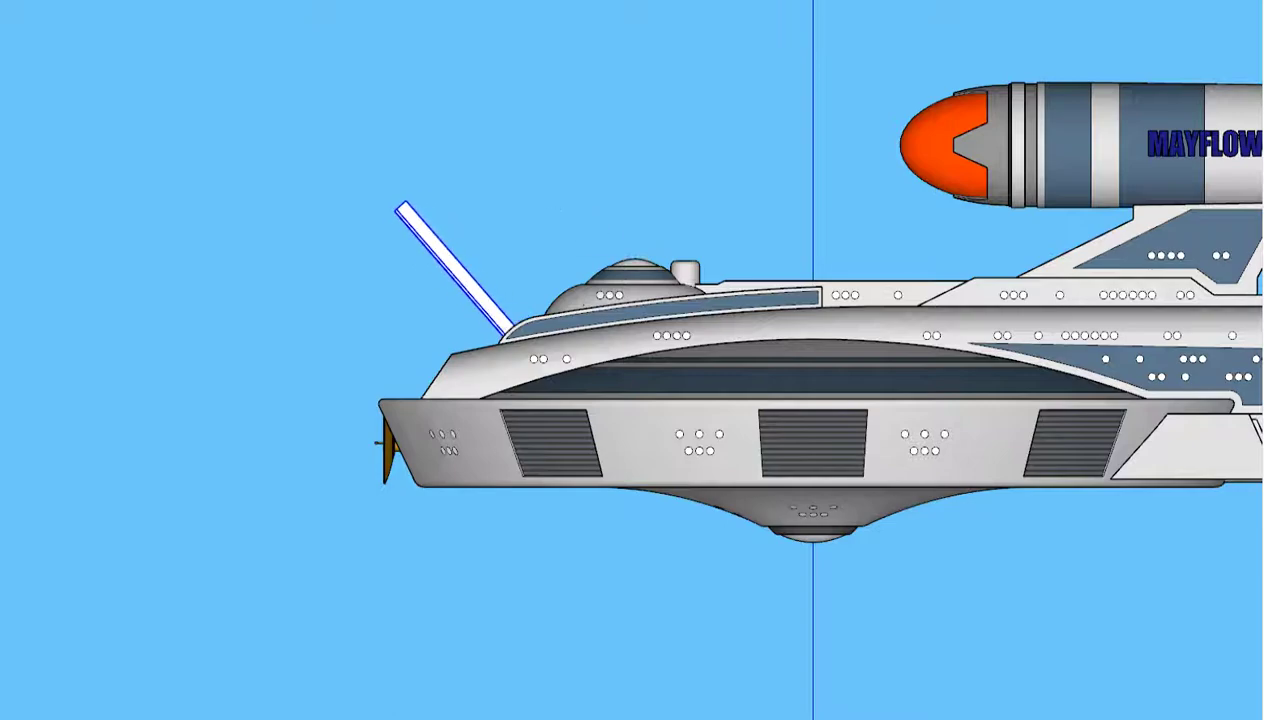
scroll(470, 215, "down", 1)
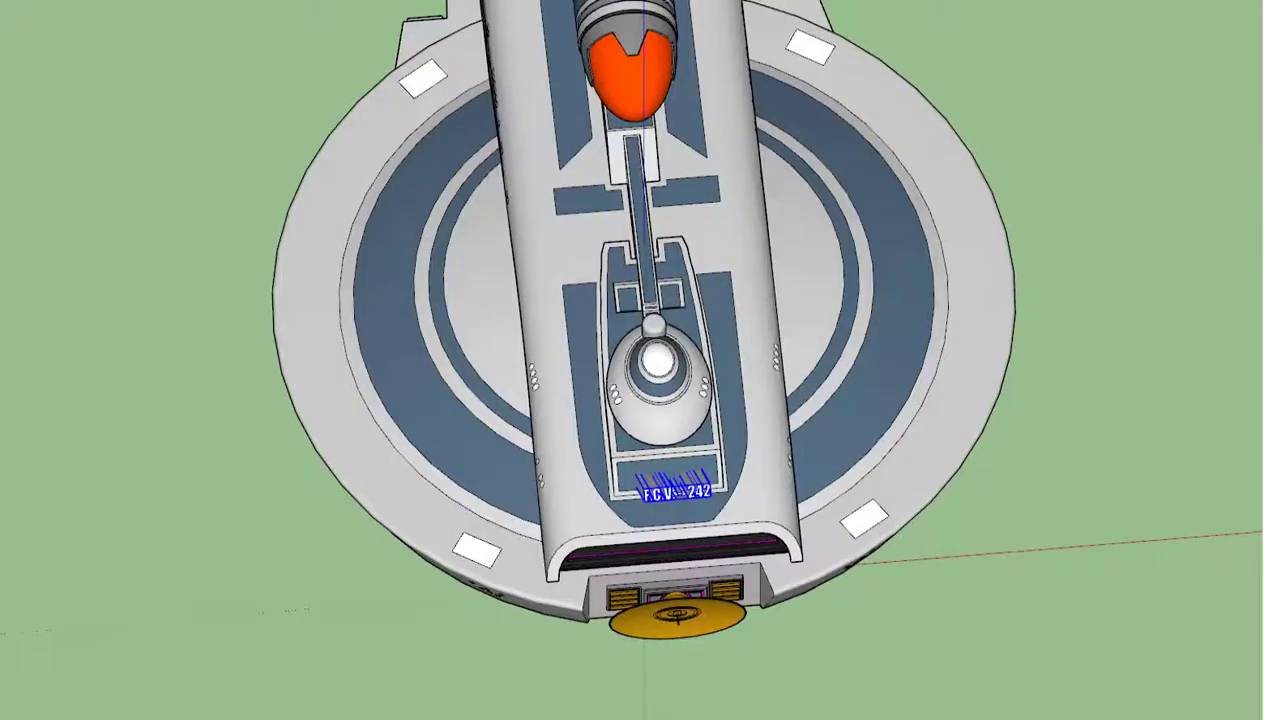
- Switch to the Top standard view looking down on the ship
left_click(40, 2)
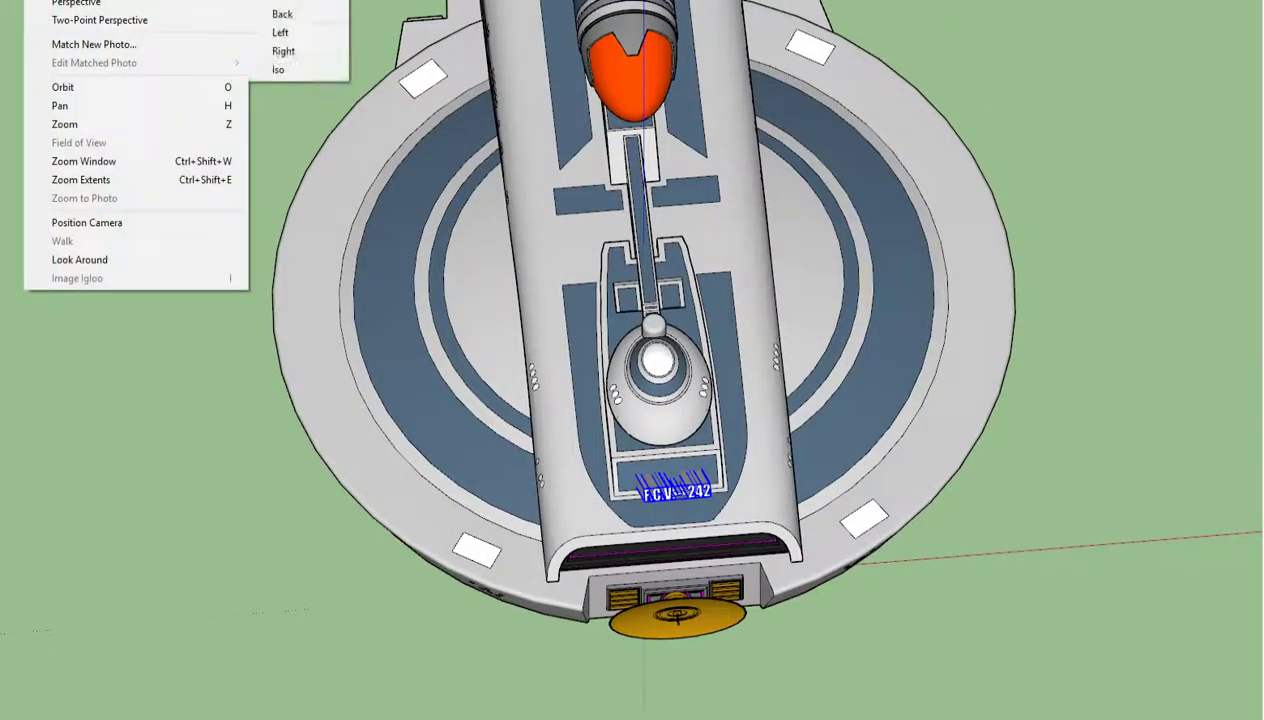
left_click(275, 2)
scroll(541, 33, "down", 2)
scroll(570, 430, "up", 3)
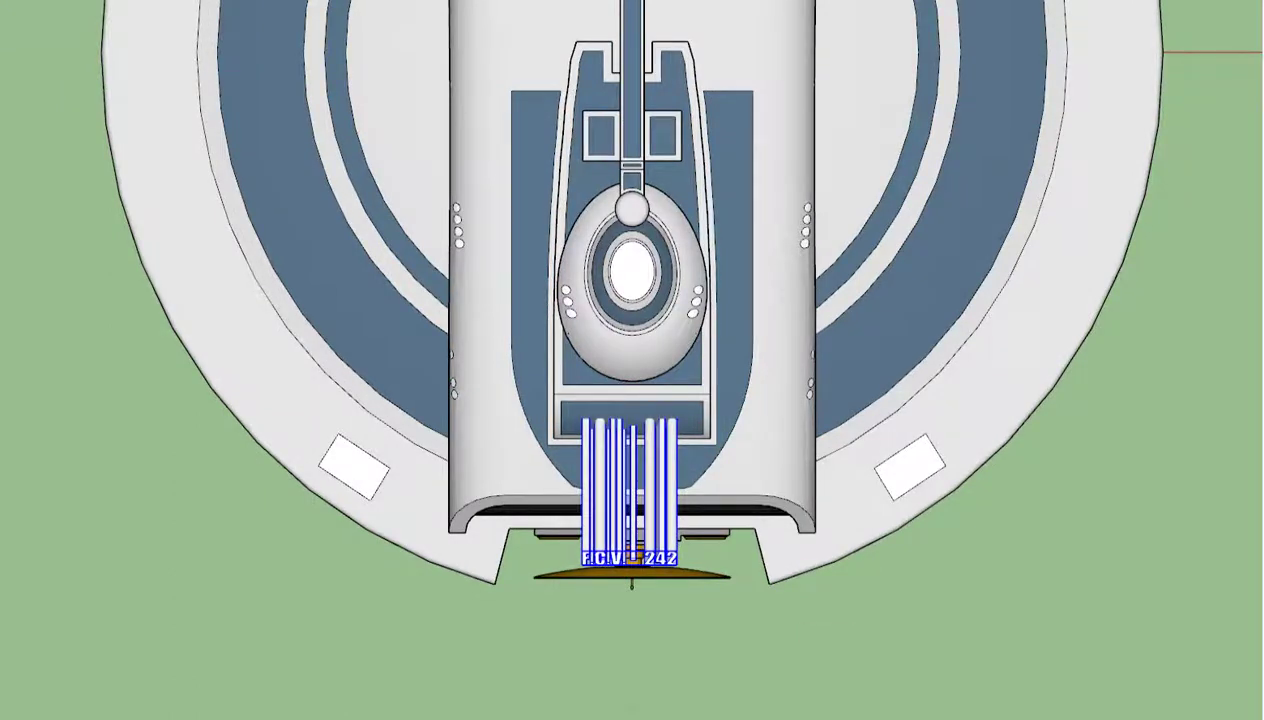
- Scale the F.C.V. - 242 group slightly larger and nudge it right and up
key("s")
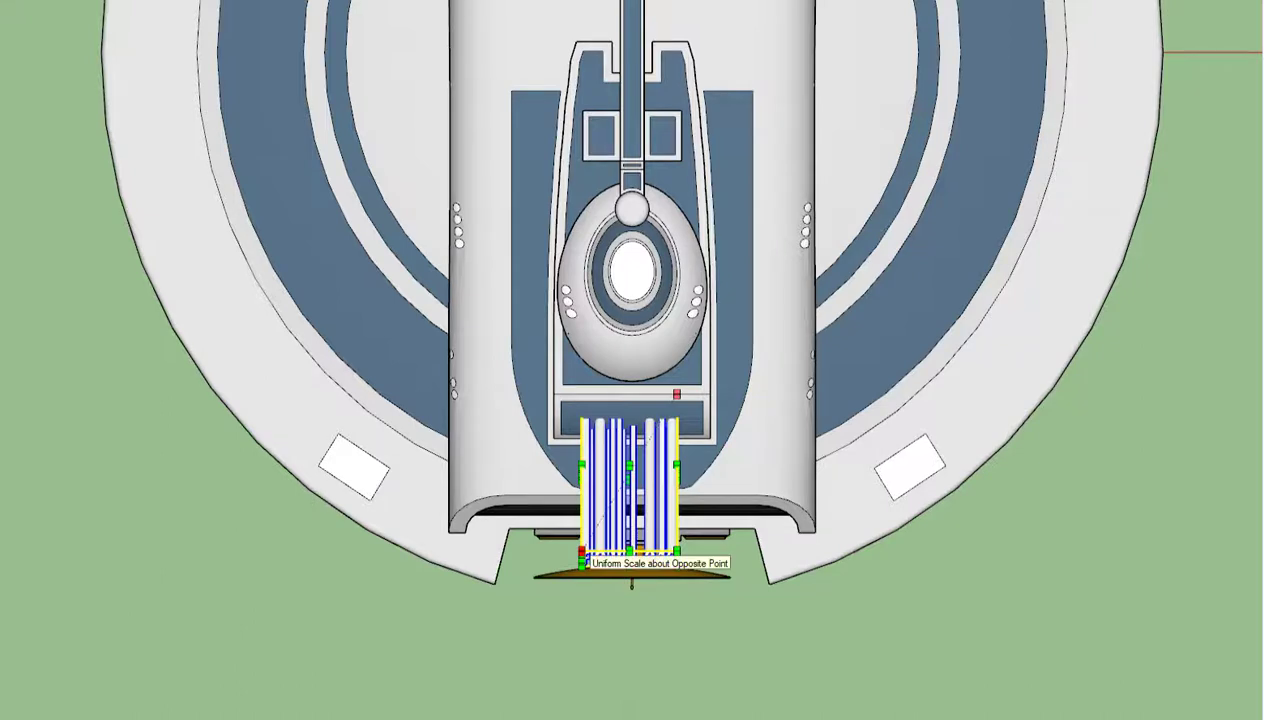
left_click_drag(581, 552, 570, 573)
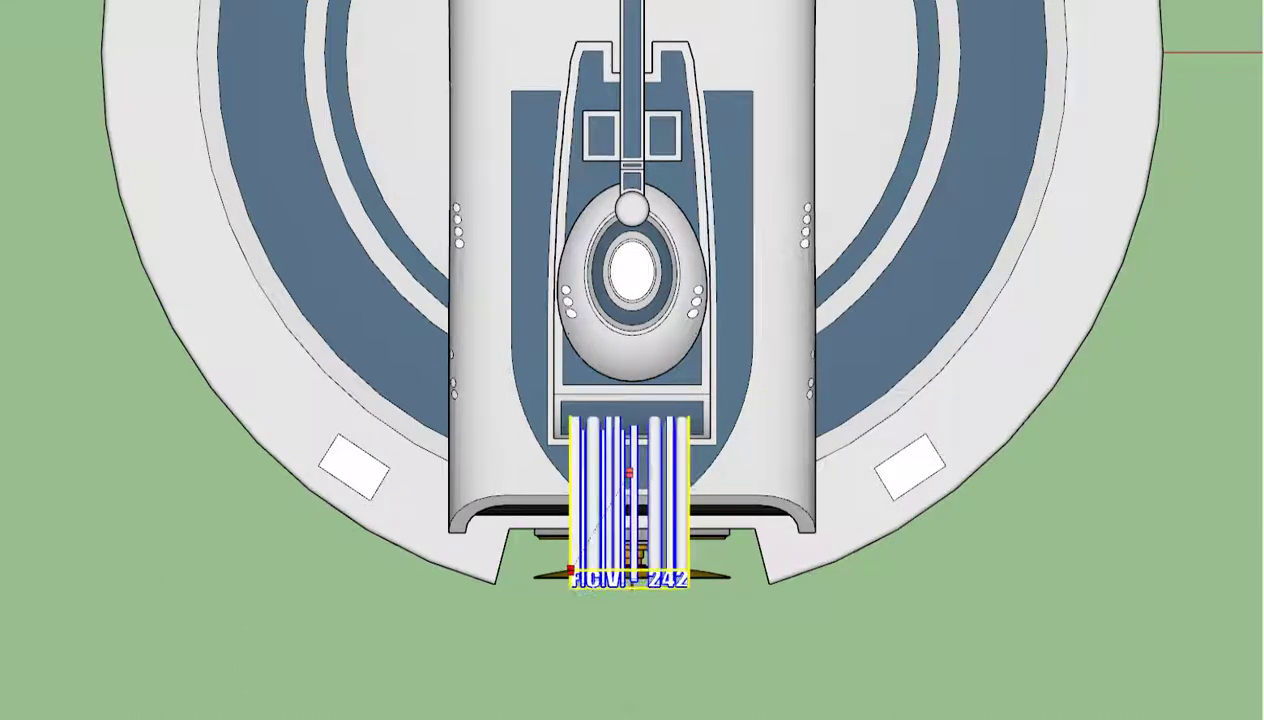
left_click(570, 573)
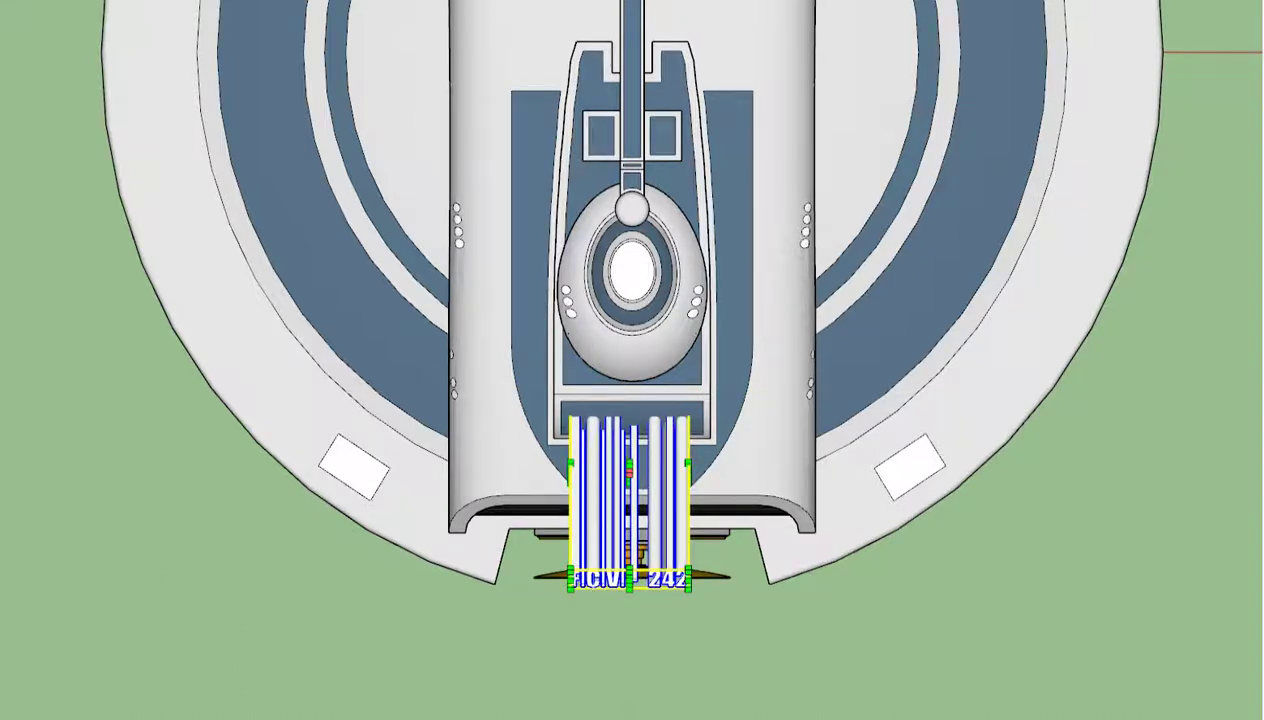
key("space")
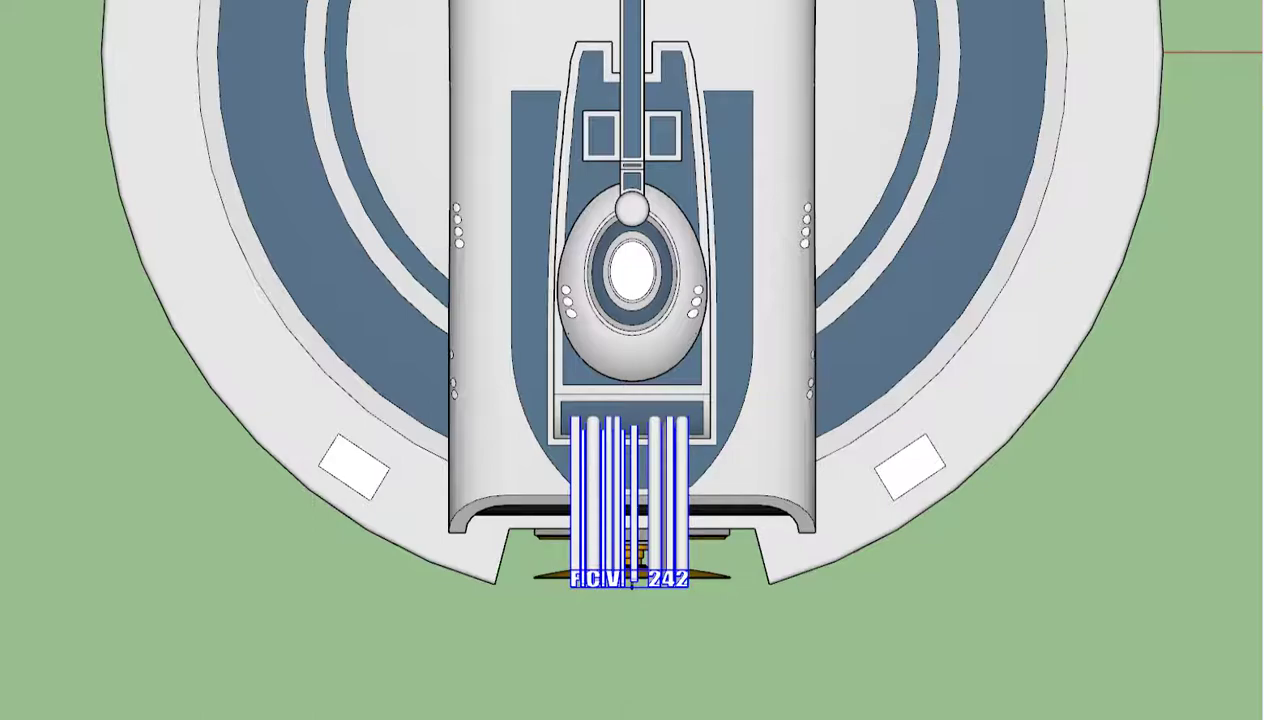
left_click_drag(631, 583, 634, 580)
scroll(632, 583, "down", 3)
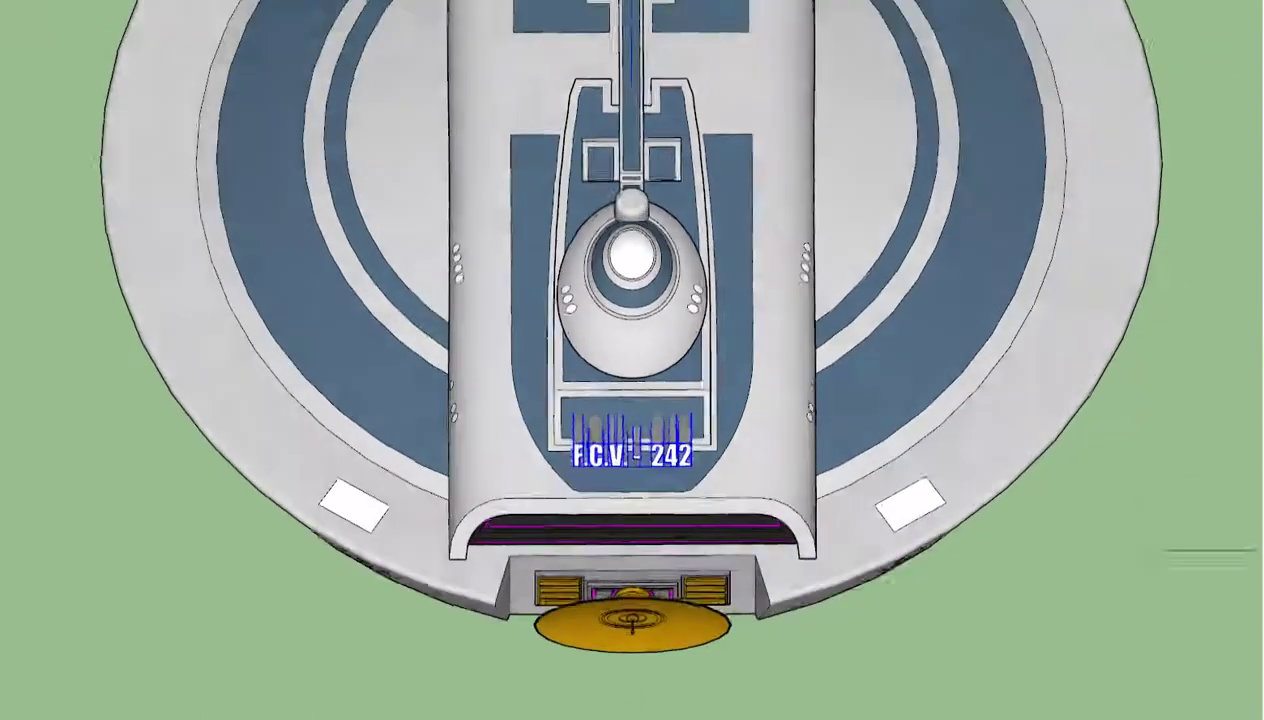
mouse_move(632, 583)
middle_mouse_down()
mouse_move(600, 450)
mouse_move(500, 380)
middle_mouse_up()
- Orbit past the saucer's front, then switch to the Right standard view
scroll(436, 272, "down", 1)
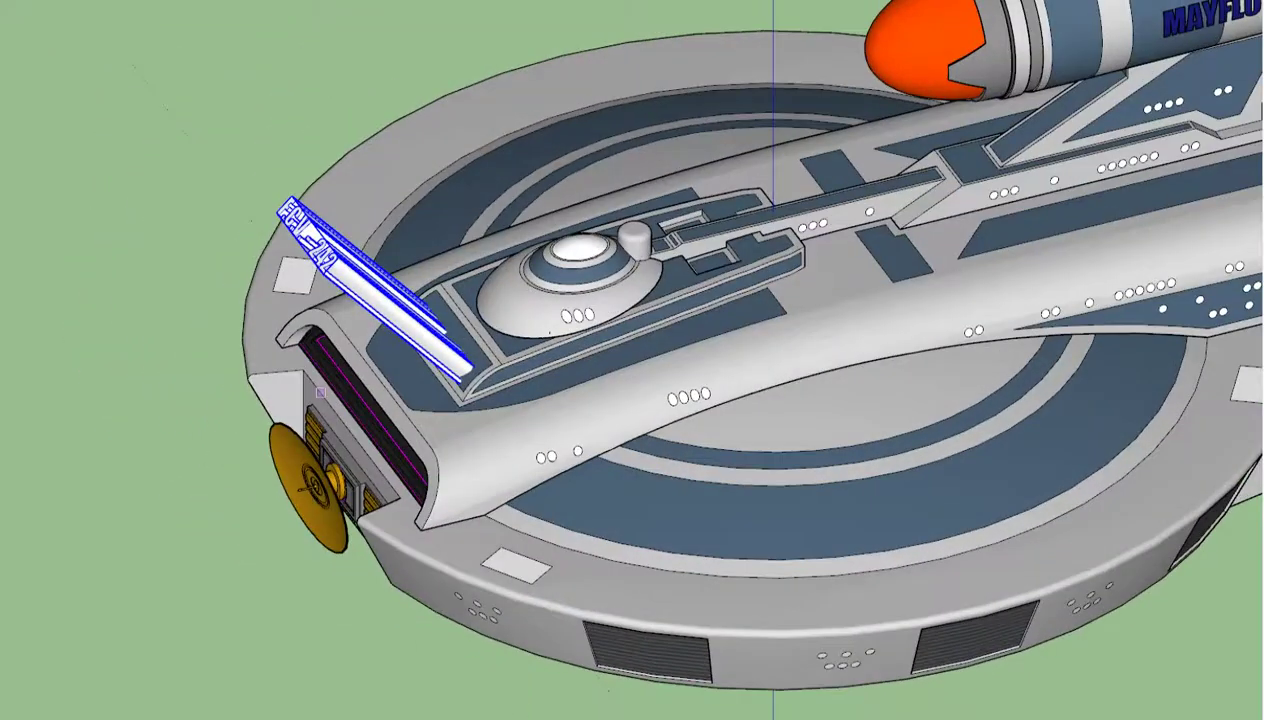
middle_click_drag(436, 272, 440, 240)
scroll(436, 272, "up", 3)
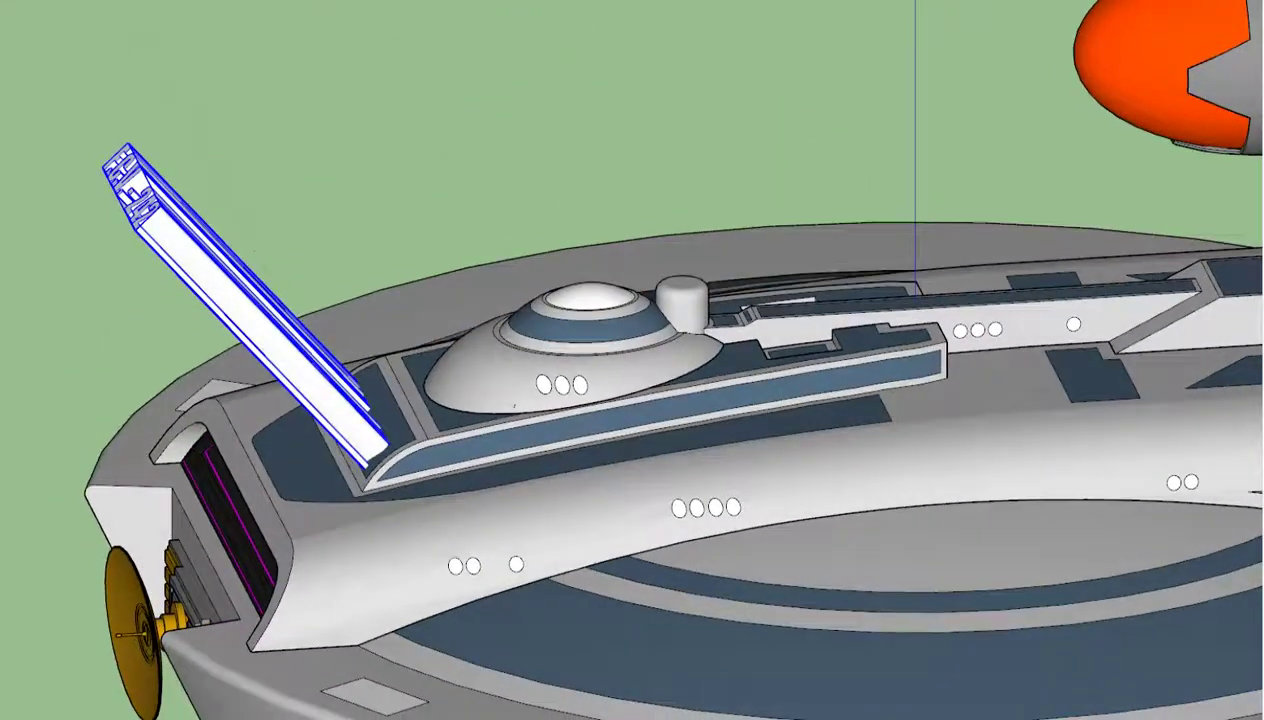
left_click(40, 0)
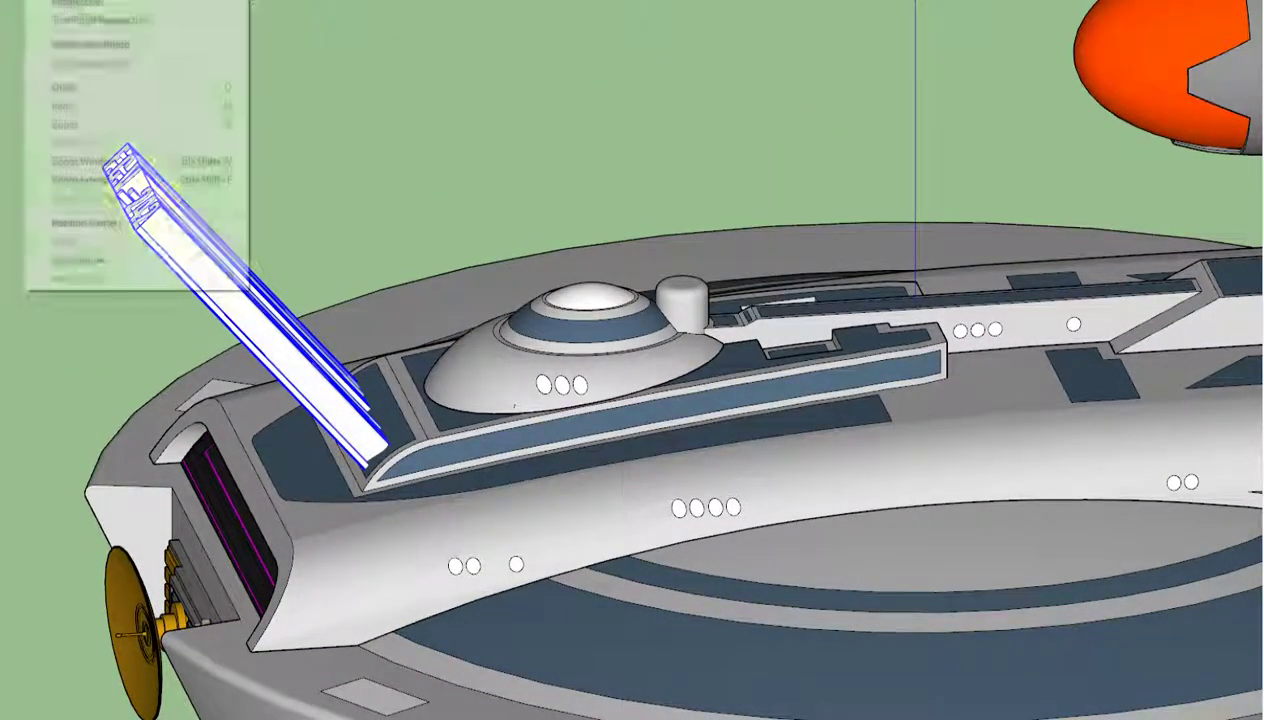
left_click(40, 0)
left_click(40, 0)
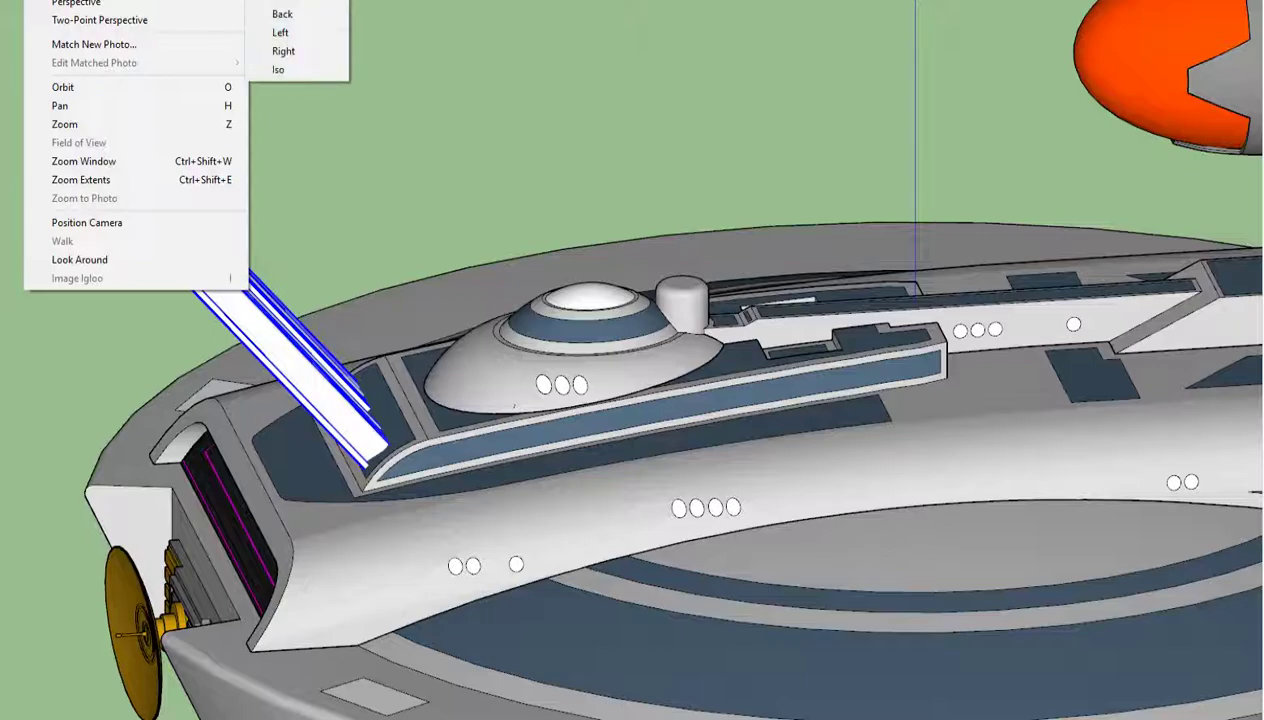
left_click(282, 48)
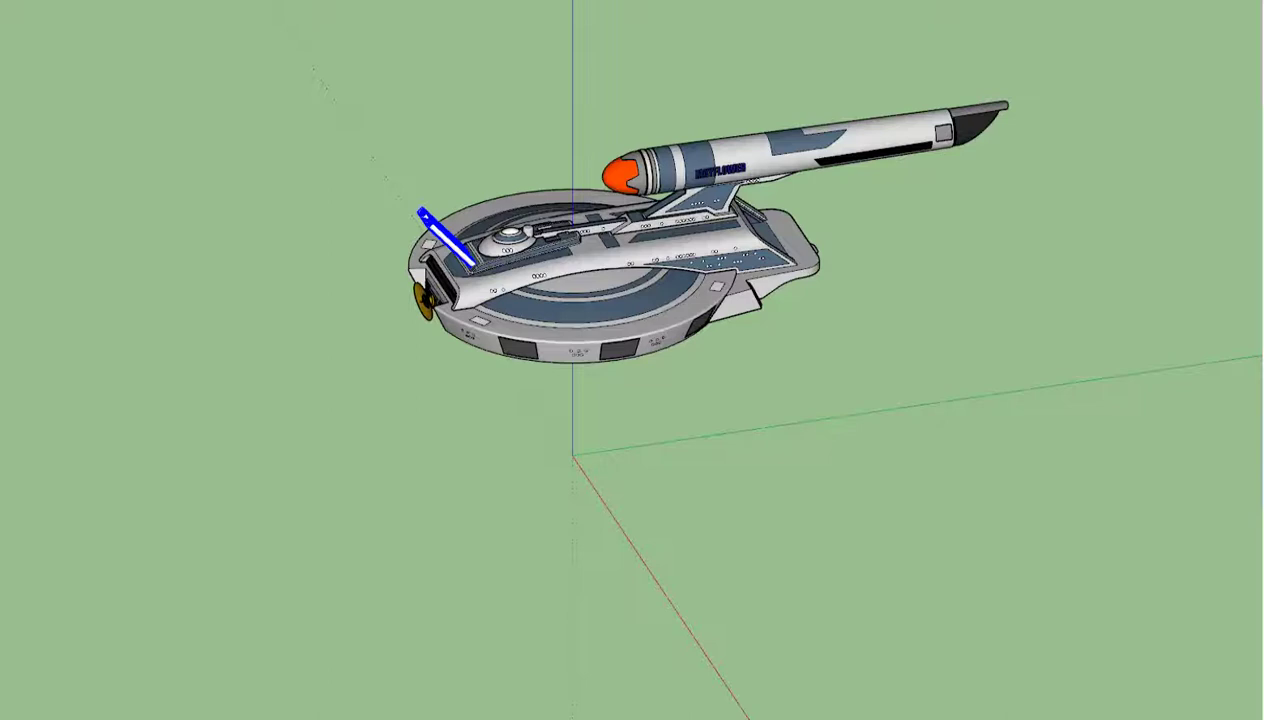
left_click(40, 0)
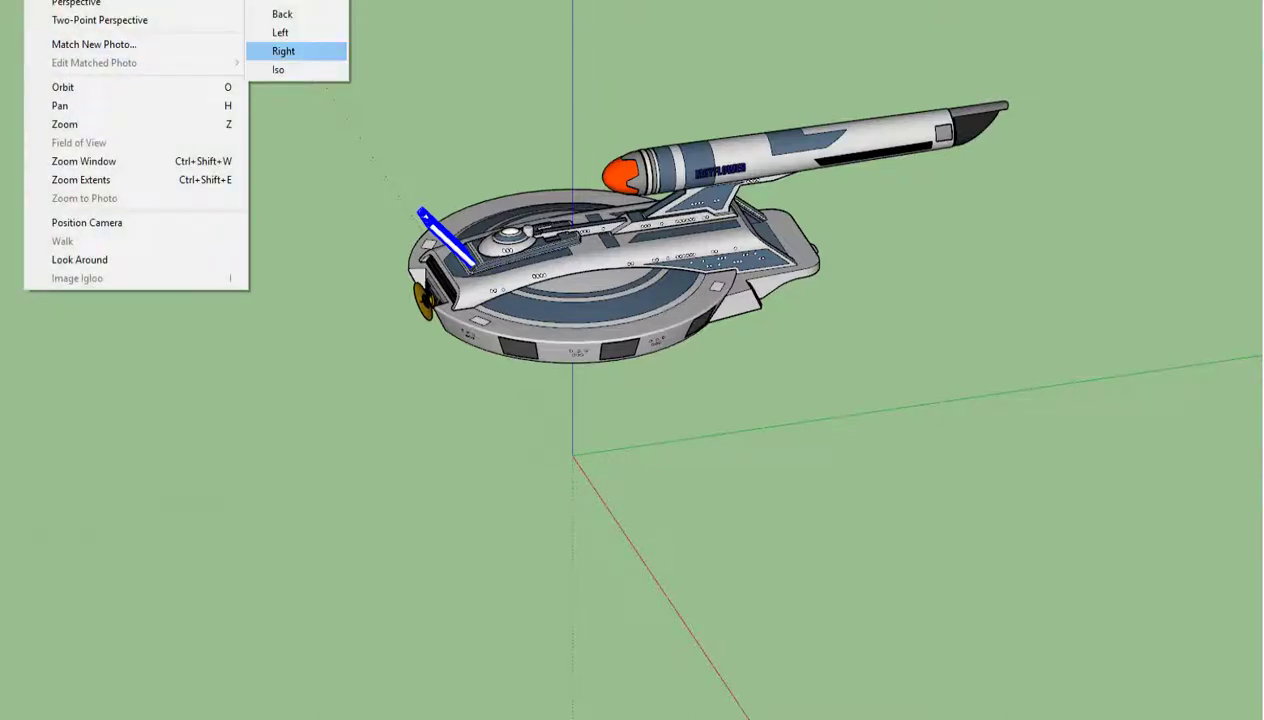
left_click(283, 51)
scroll(203, 246, "up", 3)
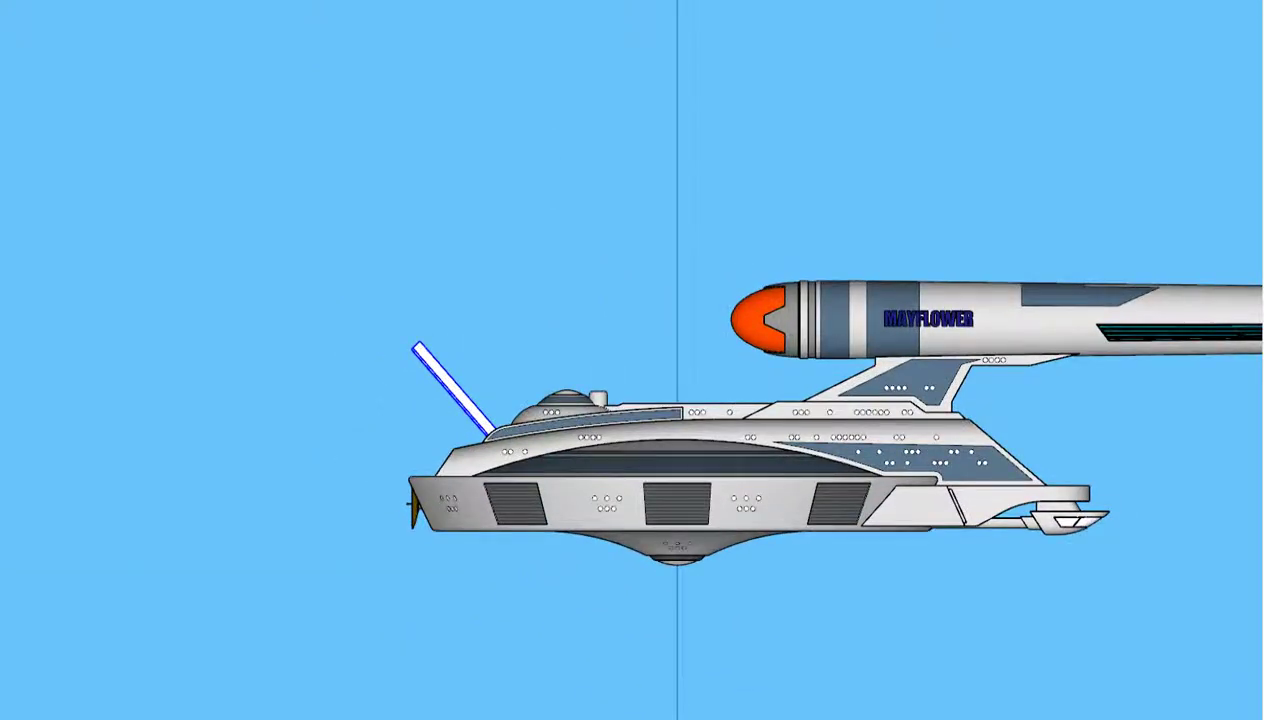
- Rotate the copied lettering bar until it lies level beside the ship
scroll(248, 472, "up", 2)
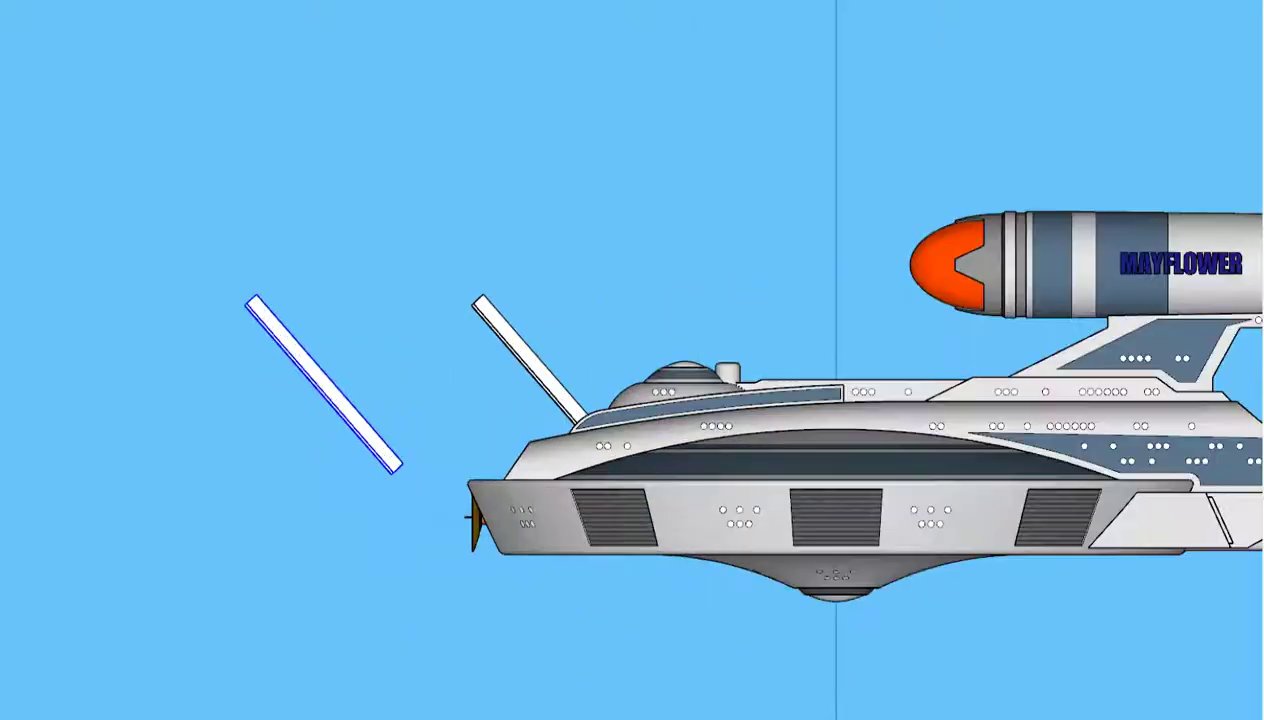
scroll(261, 382, "up", 1)
key("q")
left_click(340, 385)
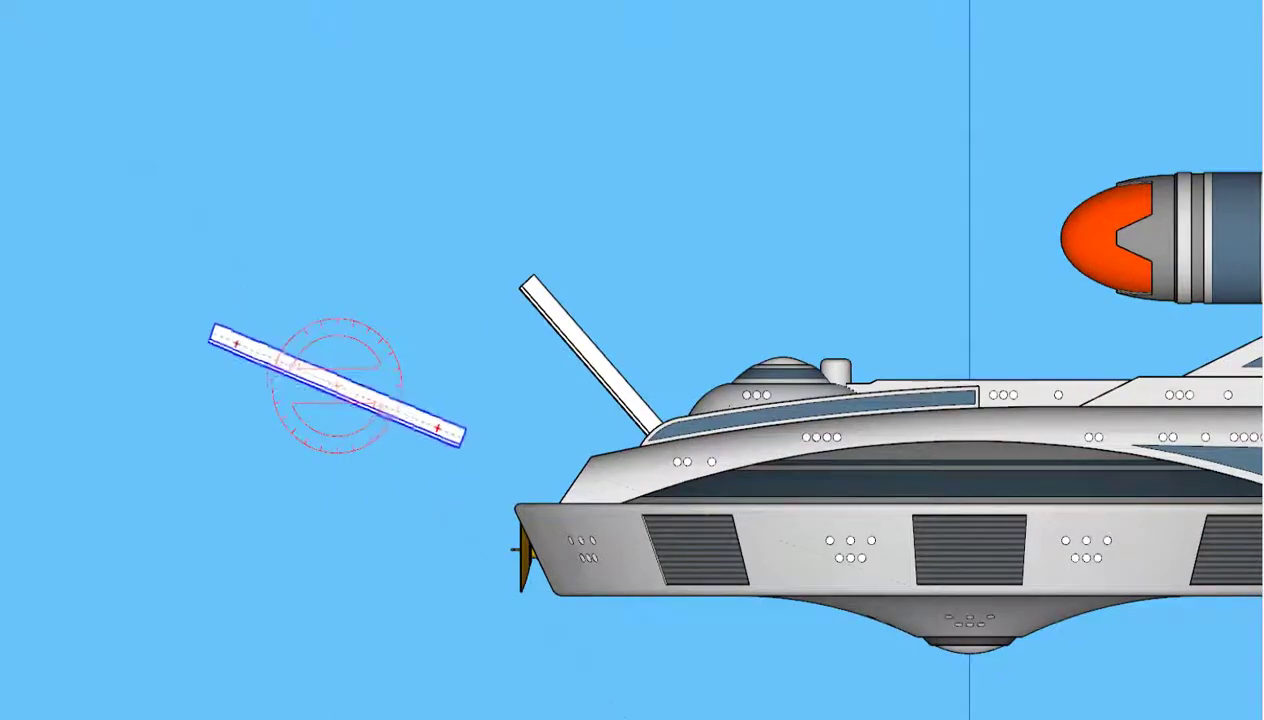
mouse_move(438, 428)
left_mouse_down()
mouse_move(455, 409)
mouse_move(445, 385)
left_mouse_up()
key("space")
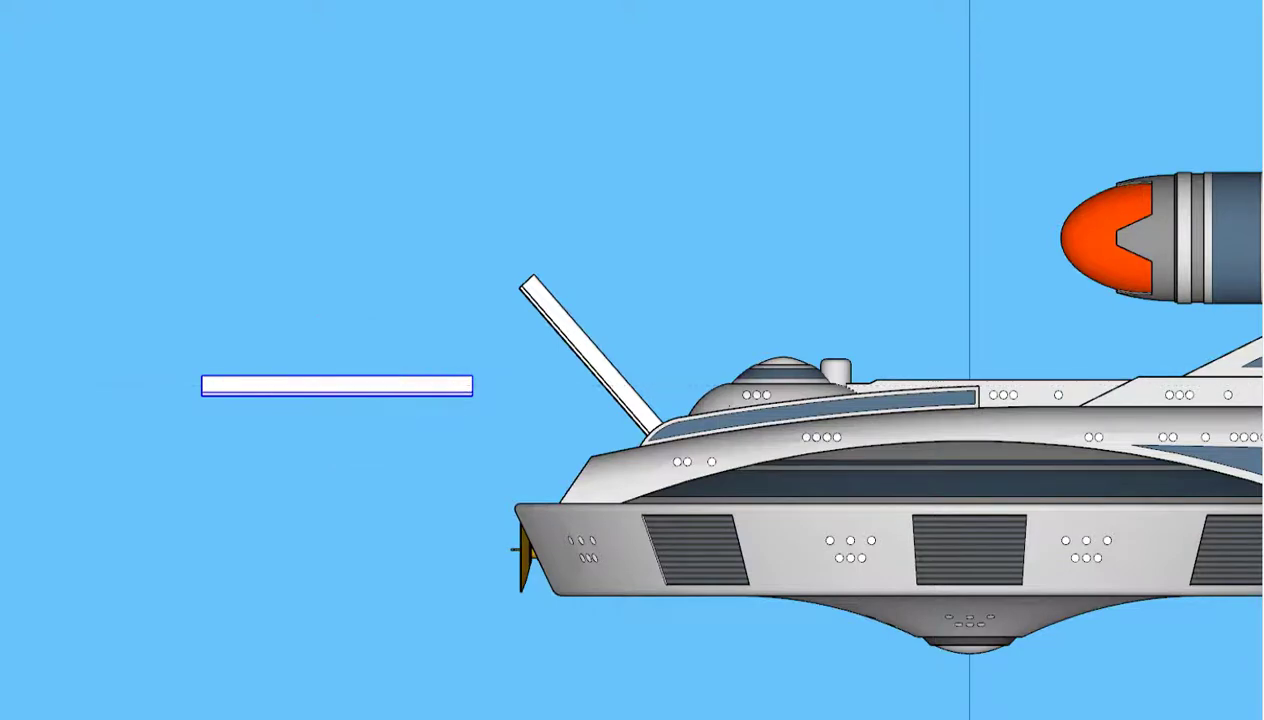
- Place another copy of the lettering bar just below the nacelle
scroll(185, 282, "down", 4)
scroll(185, 282, "up", 2)
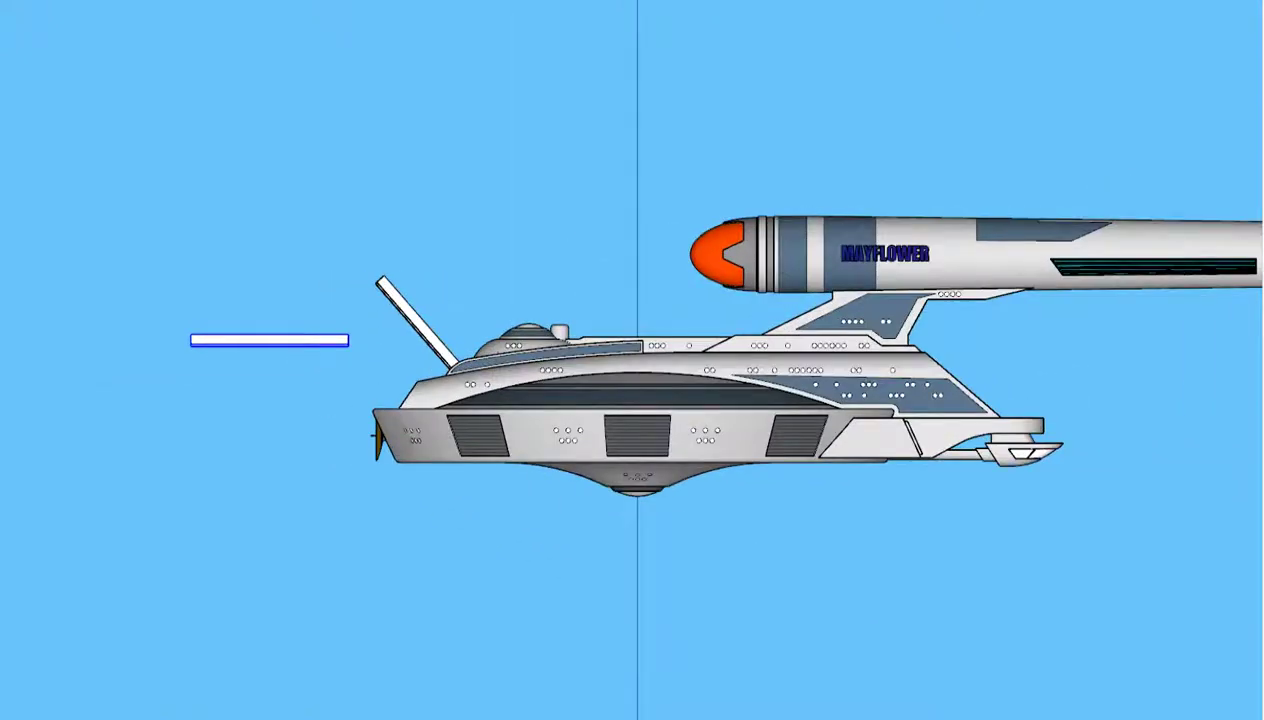
scroll(143, 313, "up", 2)
scroll(143, 313, "down", 2)
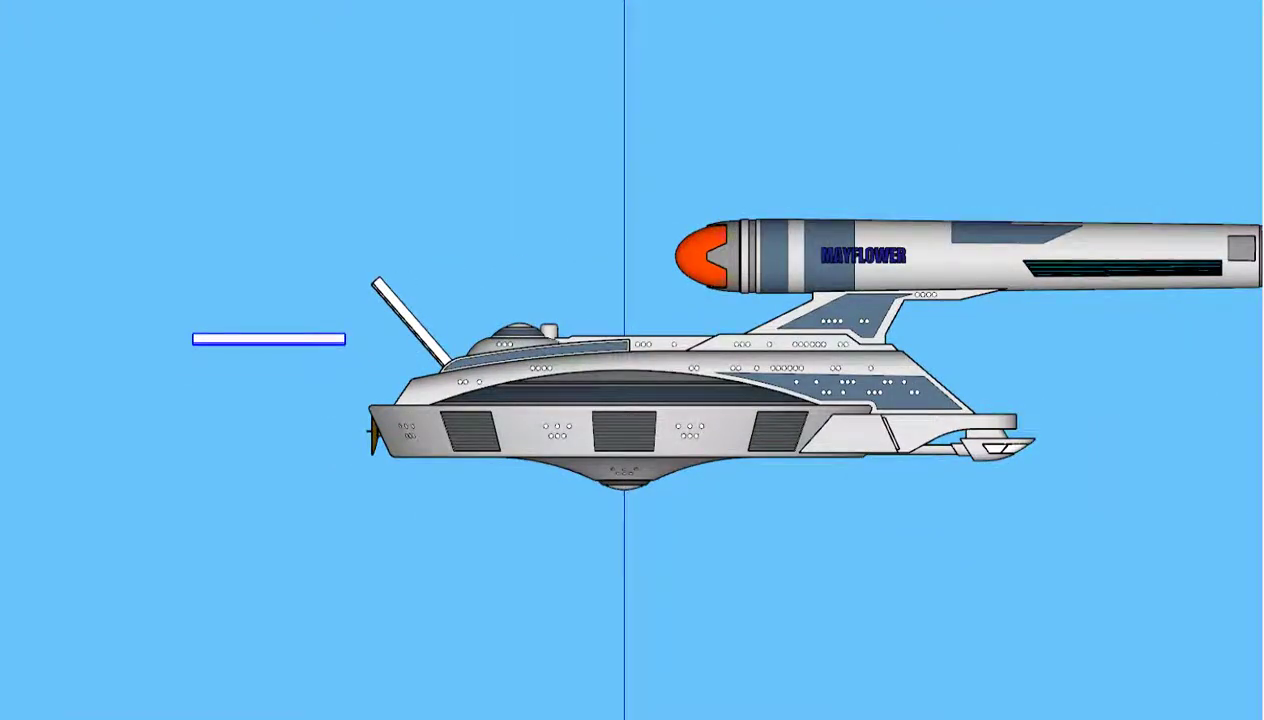
scroll(143, 313, "down", 1)
mouse_move(143, 313)
middle_mouse_down()
mouse_move(143, 420)
mouse_move(143, 360)
middle_mouse_up()
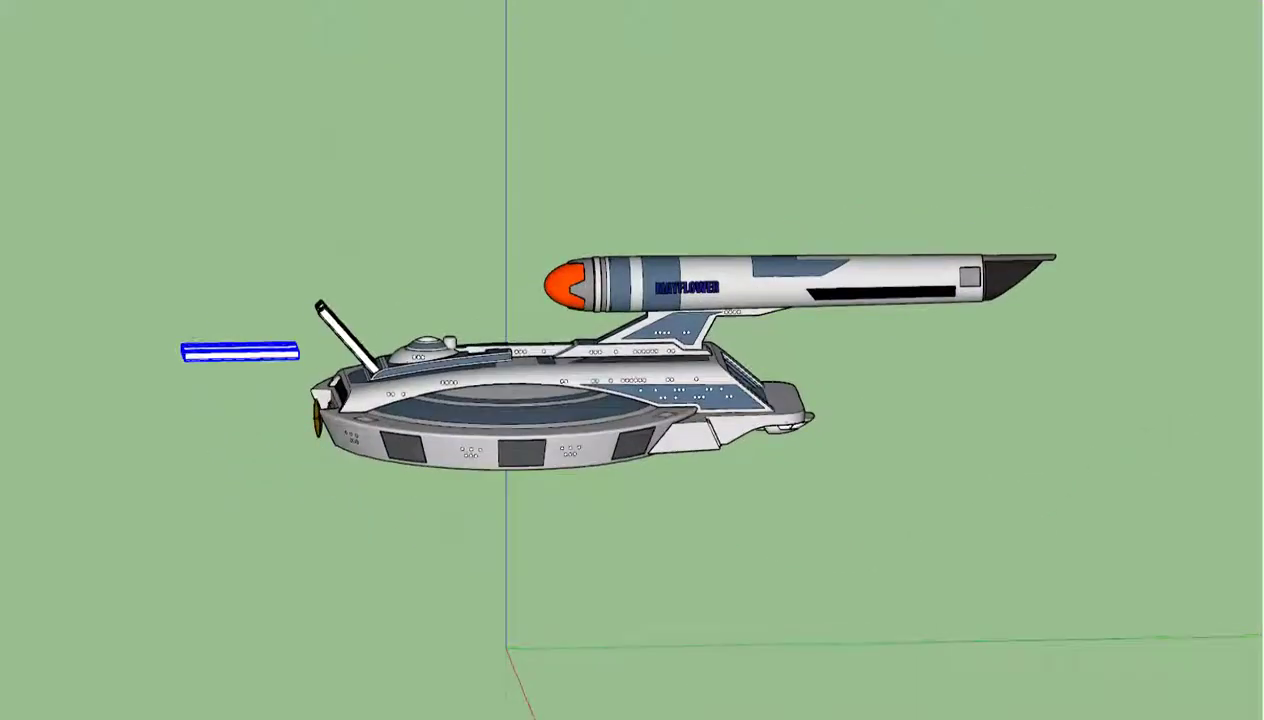
scroll(200, 480, "down", 1)
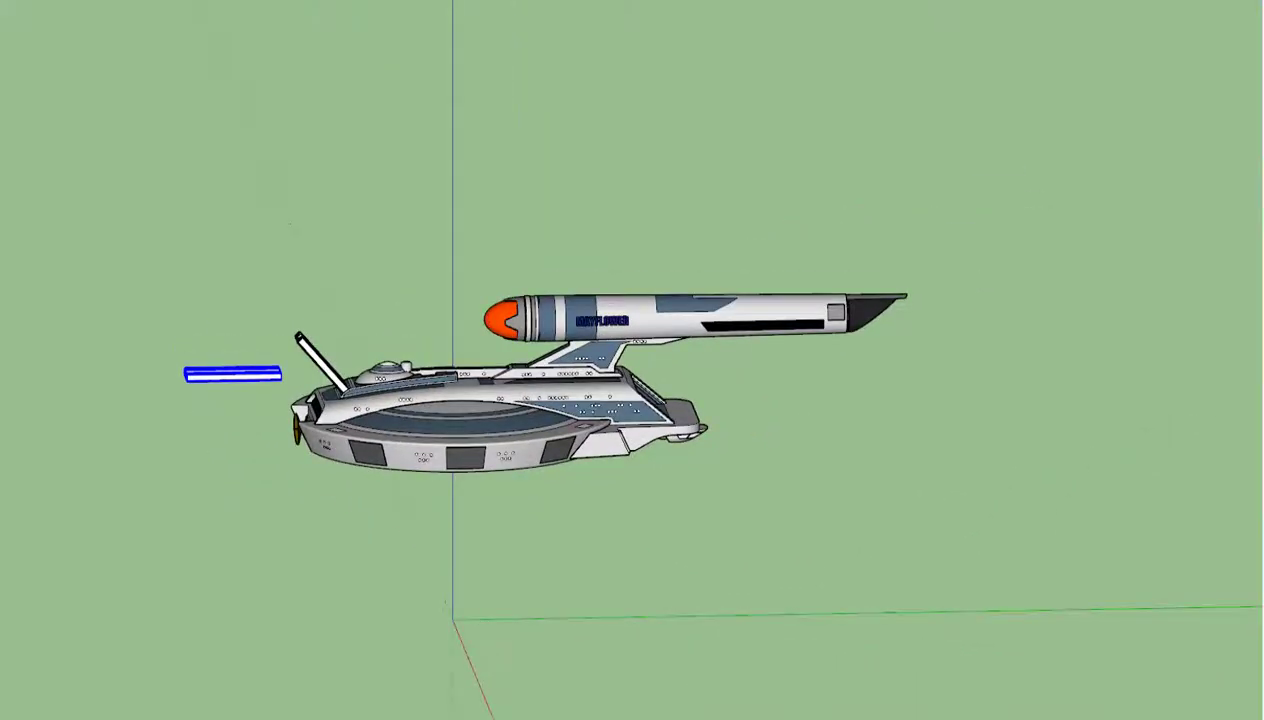
left_click_drag(282, 374, 757, 366, "ctrl")
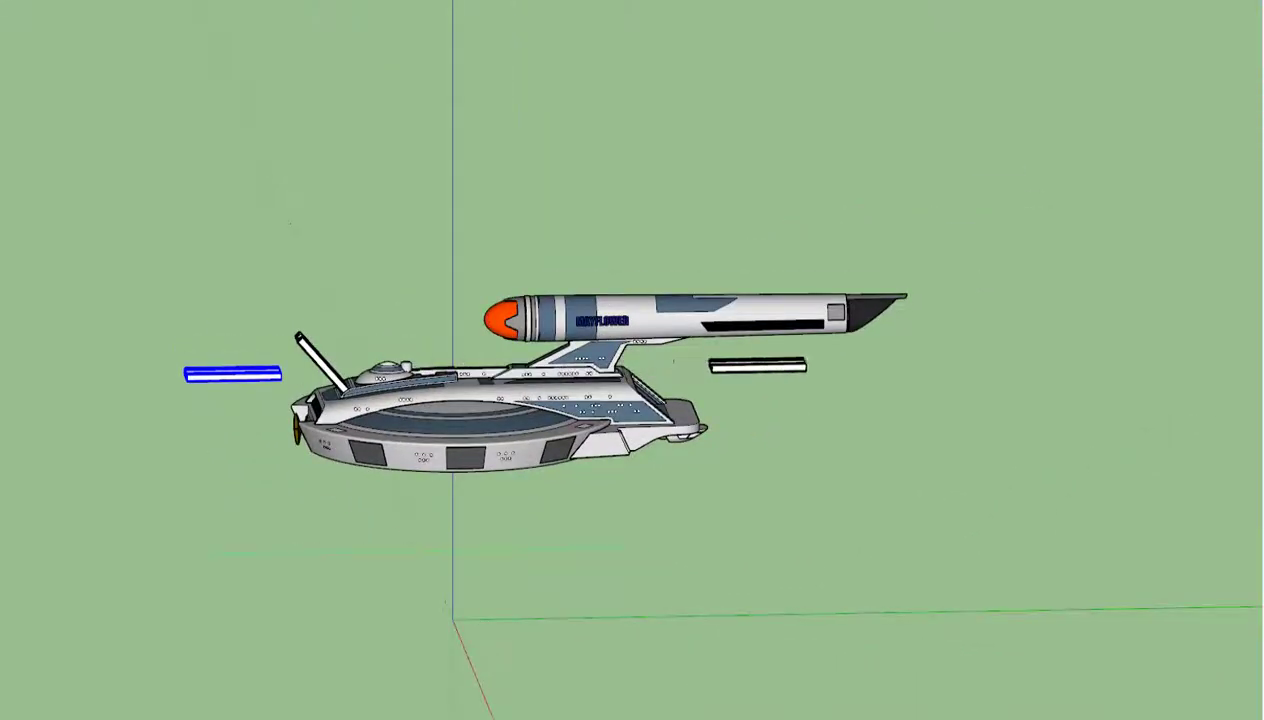
key("alt+c")
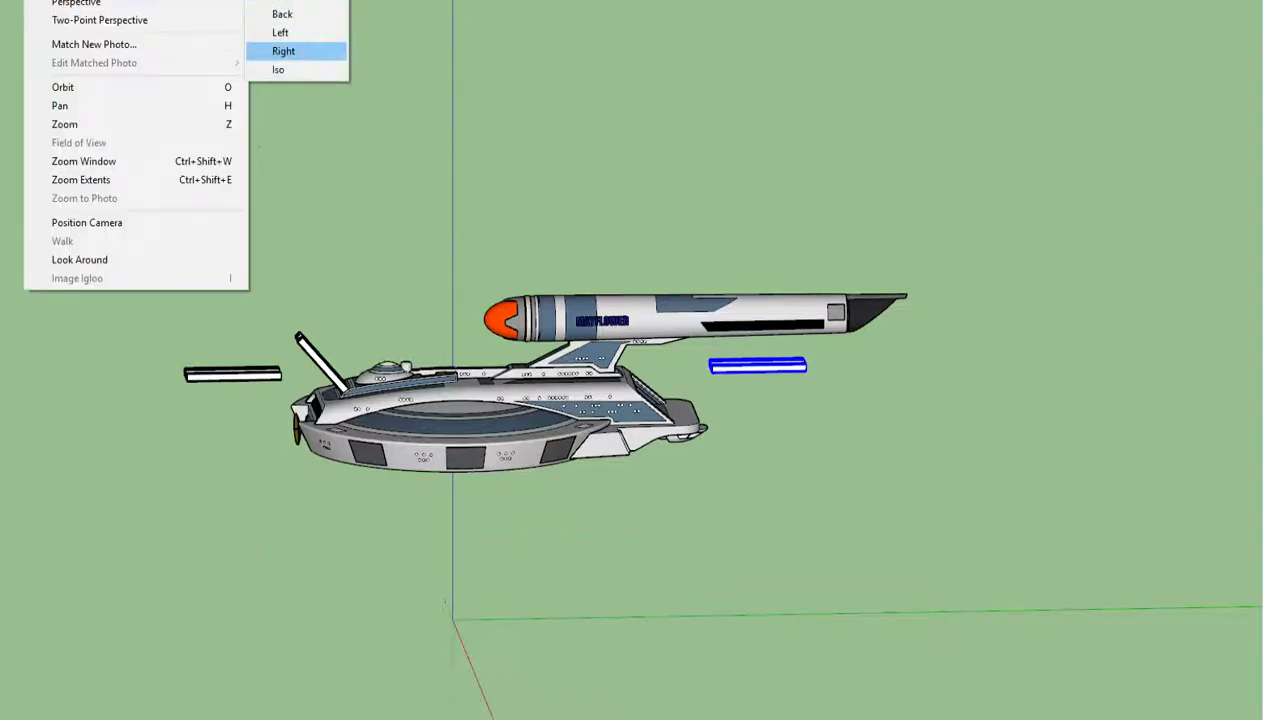
- From the Back view, flip the F.C.V. - 242 lettering so it reads correctly
key("Return")
scroll(628, 342, "up", 2)
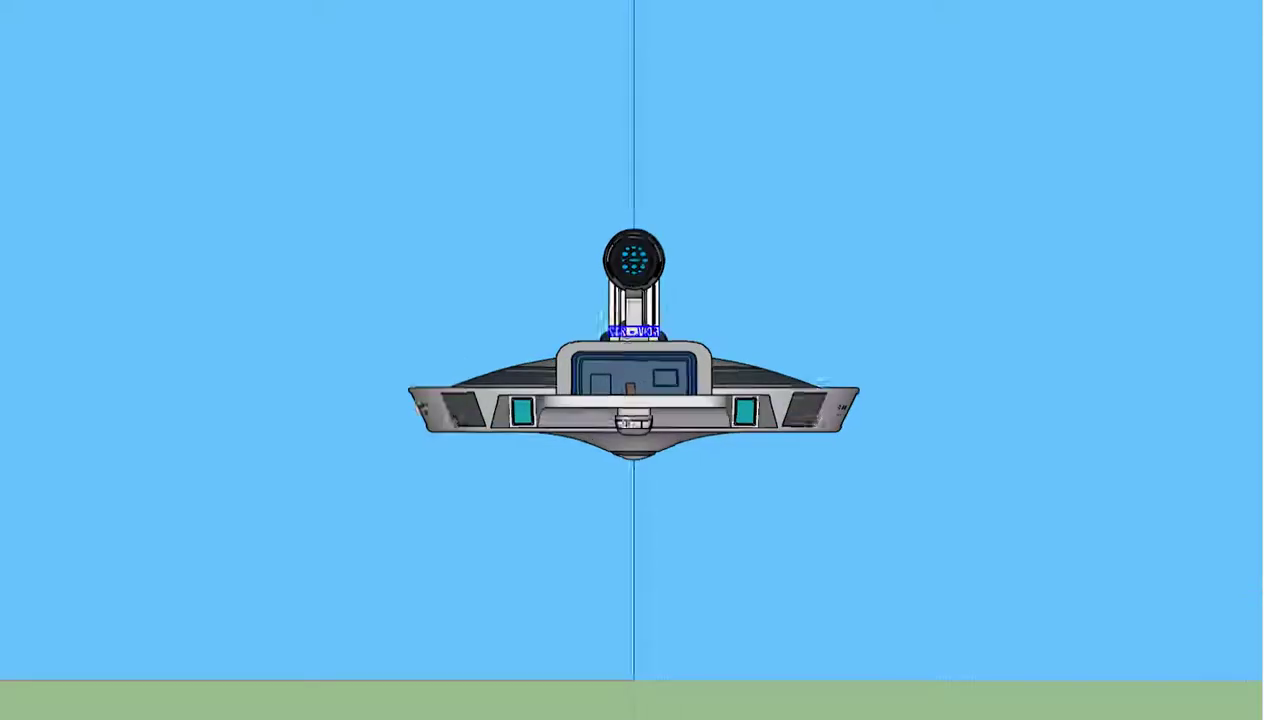
scroll(628, 342, "up", 3)
scroll(628, 342, "up", 3)
scroll(628, 342, "up", 3)
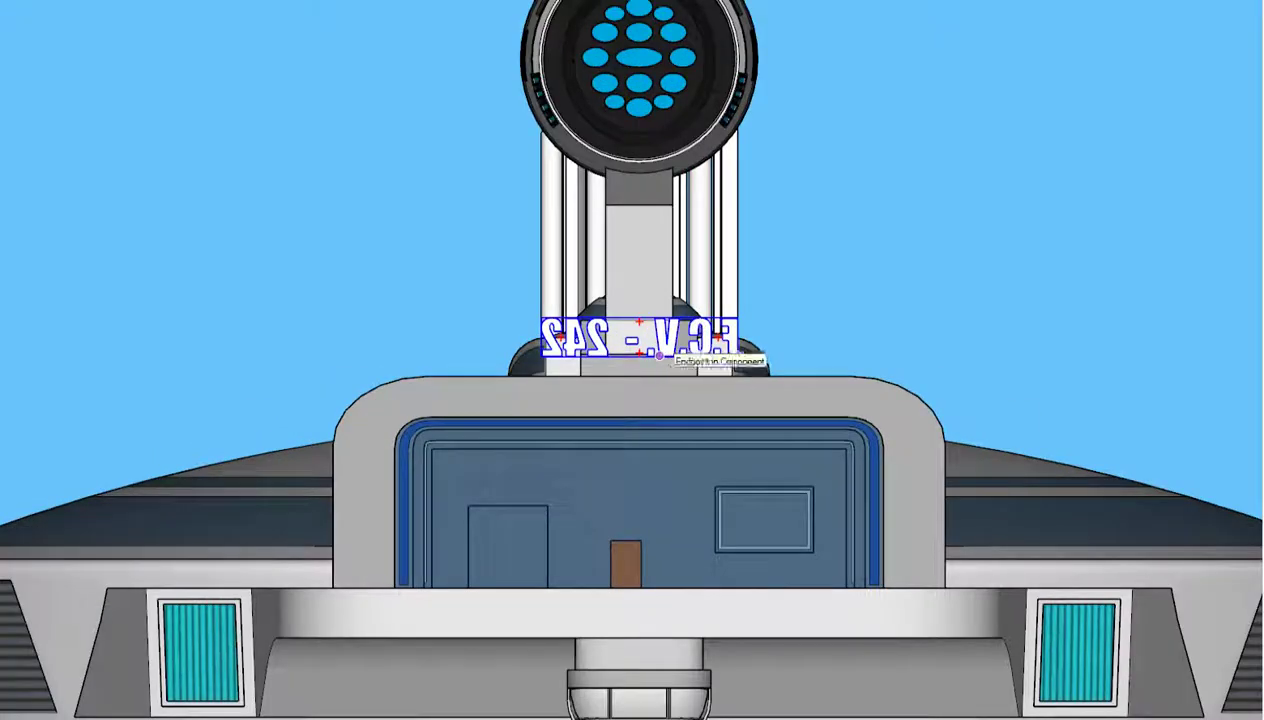
right_click(665, 352)
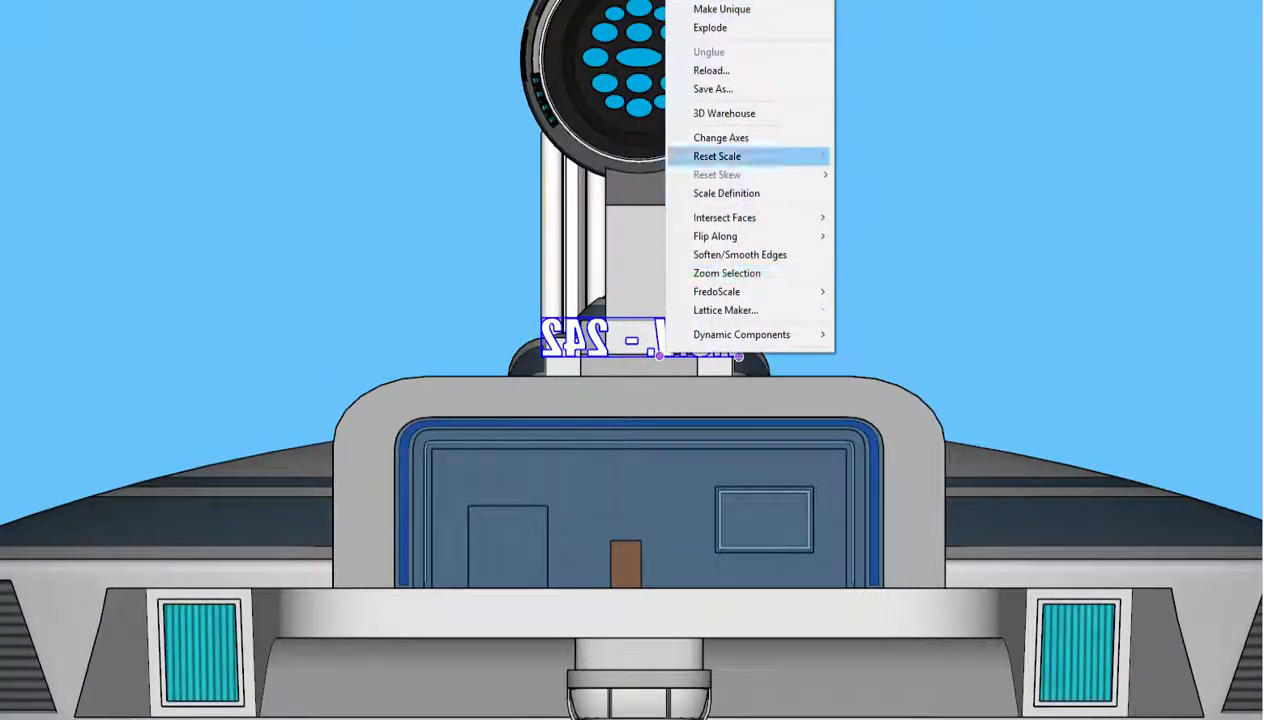
left_click(896, 236)
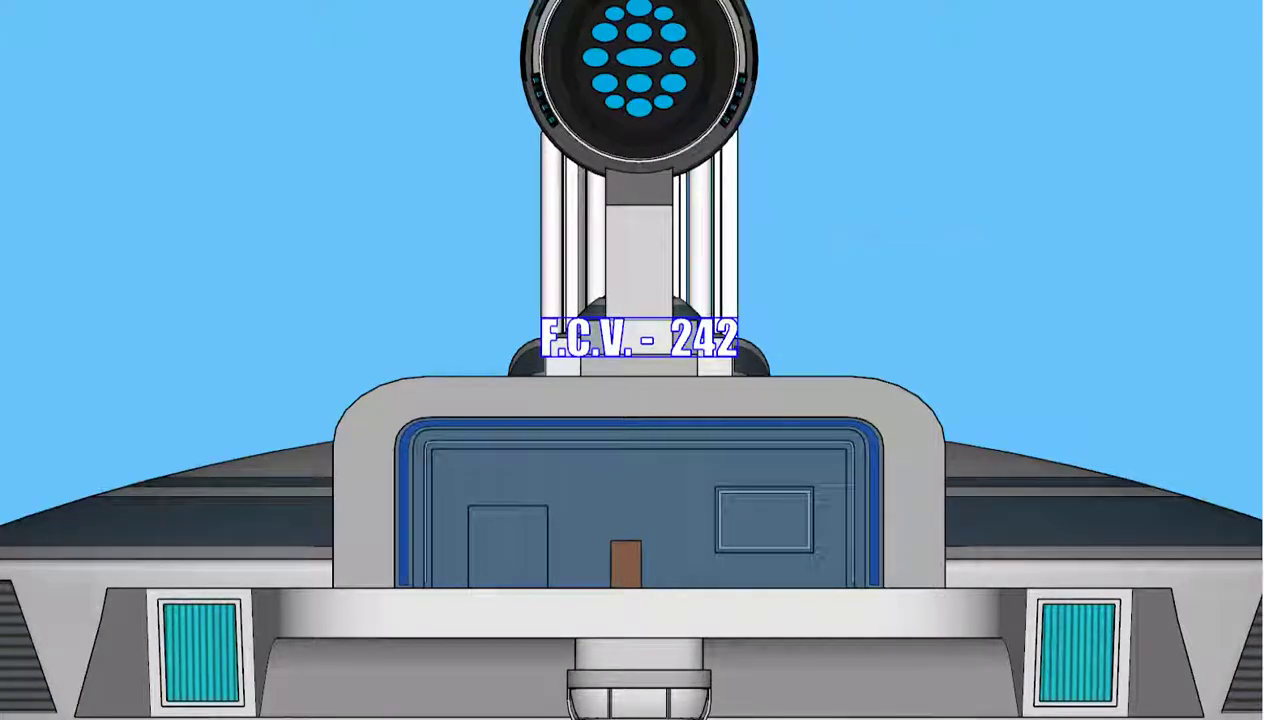
scroll(862, 245, "down", 4)
scroll(862, 245, "down", 2)
scroll(862, 245, "up", 6)
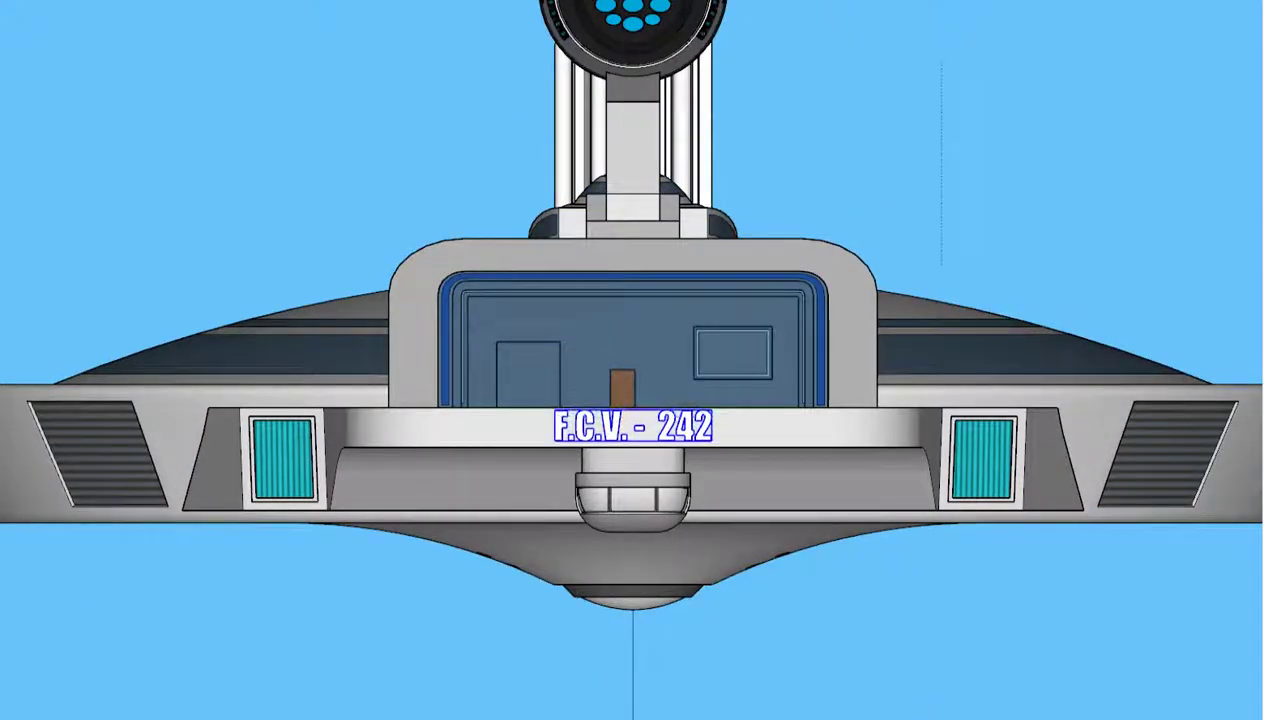
scroll(957, 190, "down", 4)
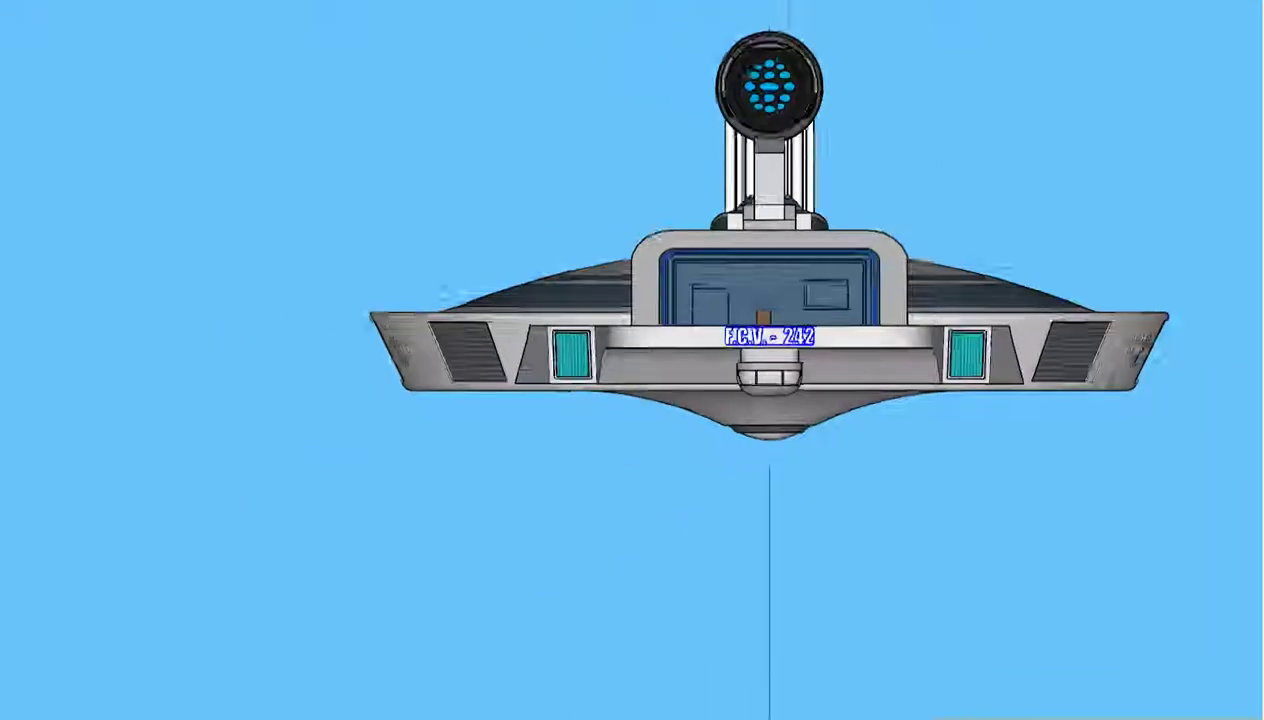
middle_click_drag(957, 190, 900, 350)
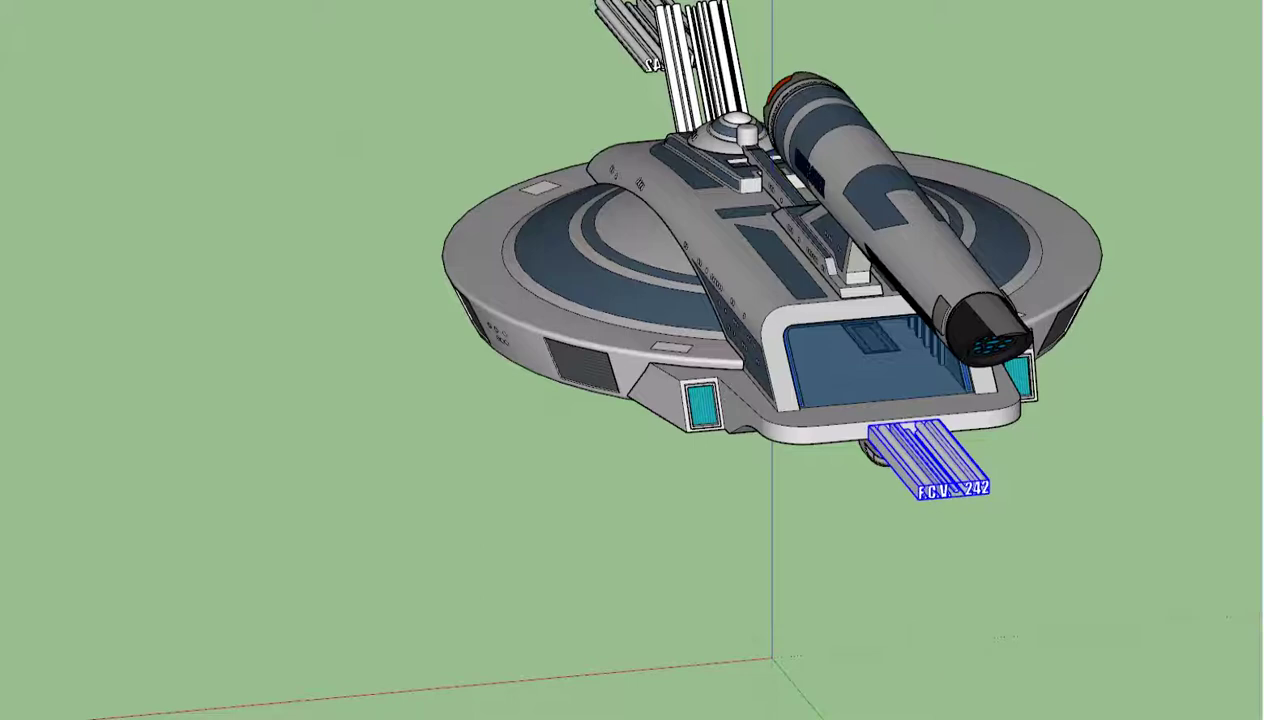
- Rotate the extruded lettering below the saucer until it lies roughly horizontal
scroll(908, 555, "down", 3)
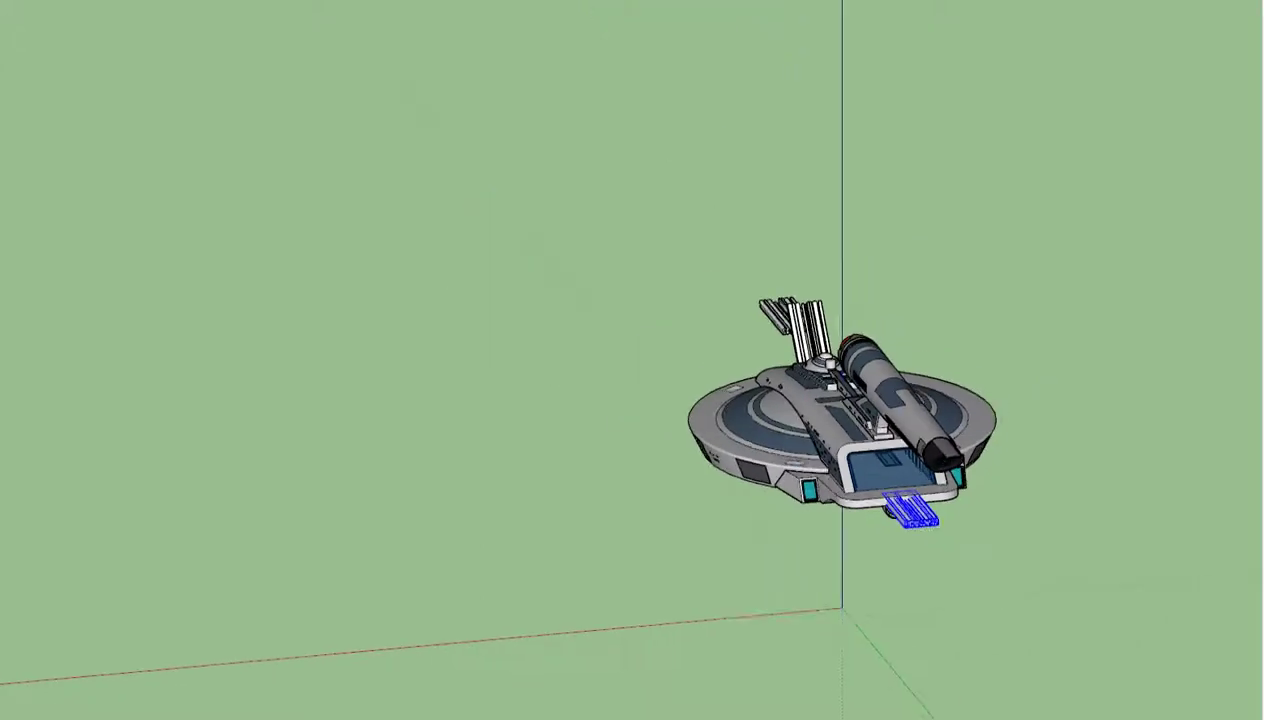
middle_click_drag(640, 360, 900, 330)
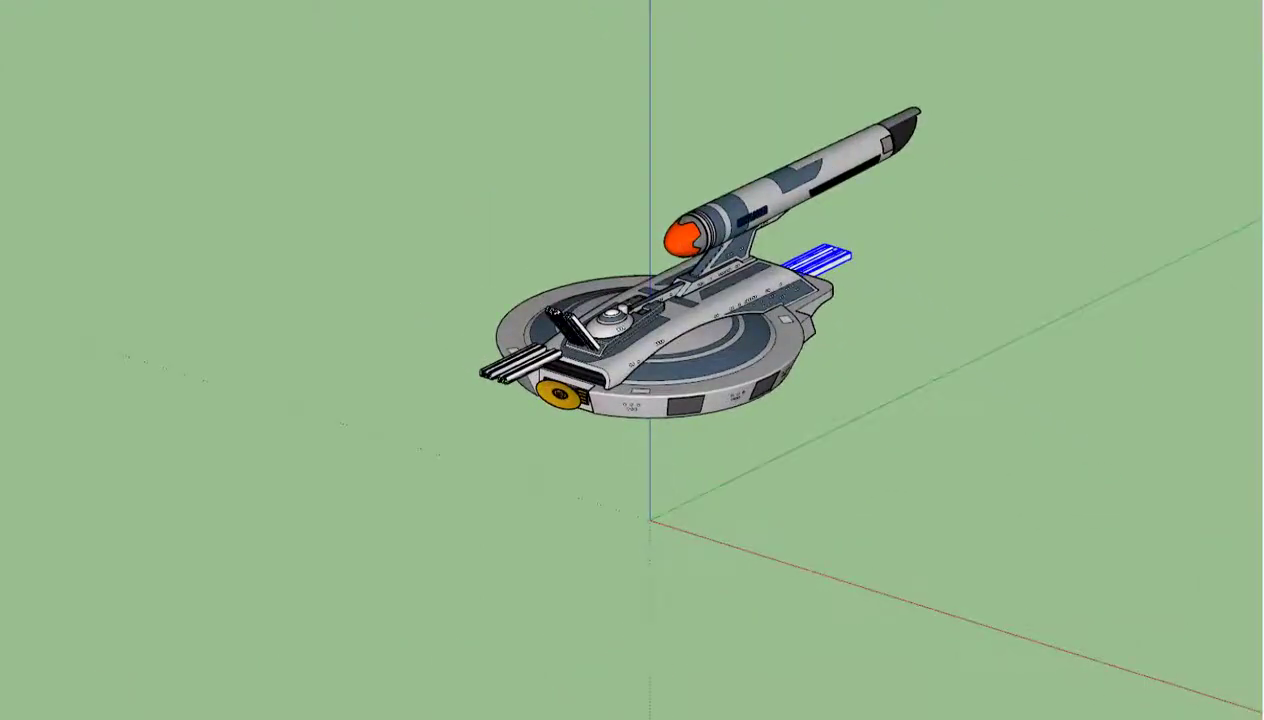
middle_click_drag(640, 360, 640, 200)
scroll(700, 300, "up", 5)
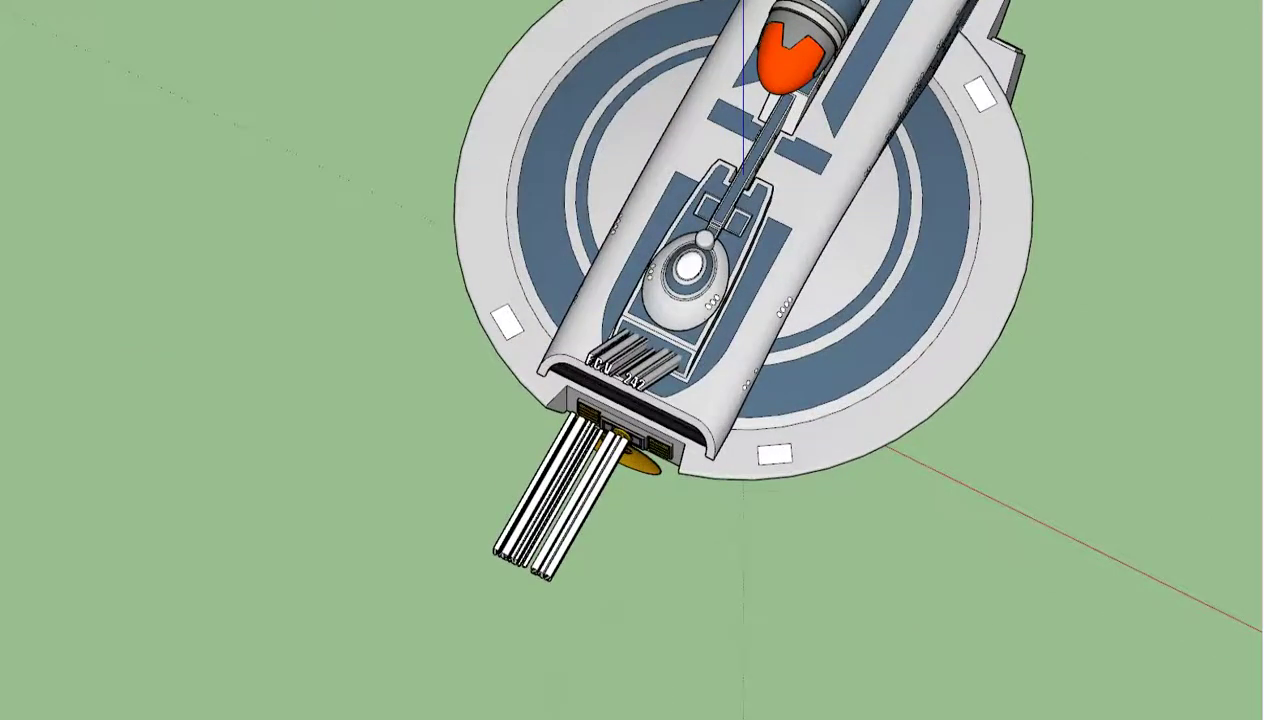
left_click(560, 500)
scroll(540, 540, "up", 3)
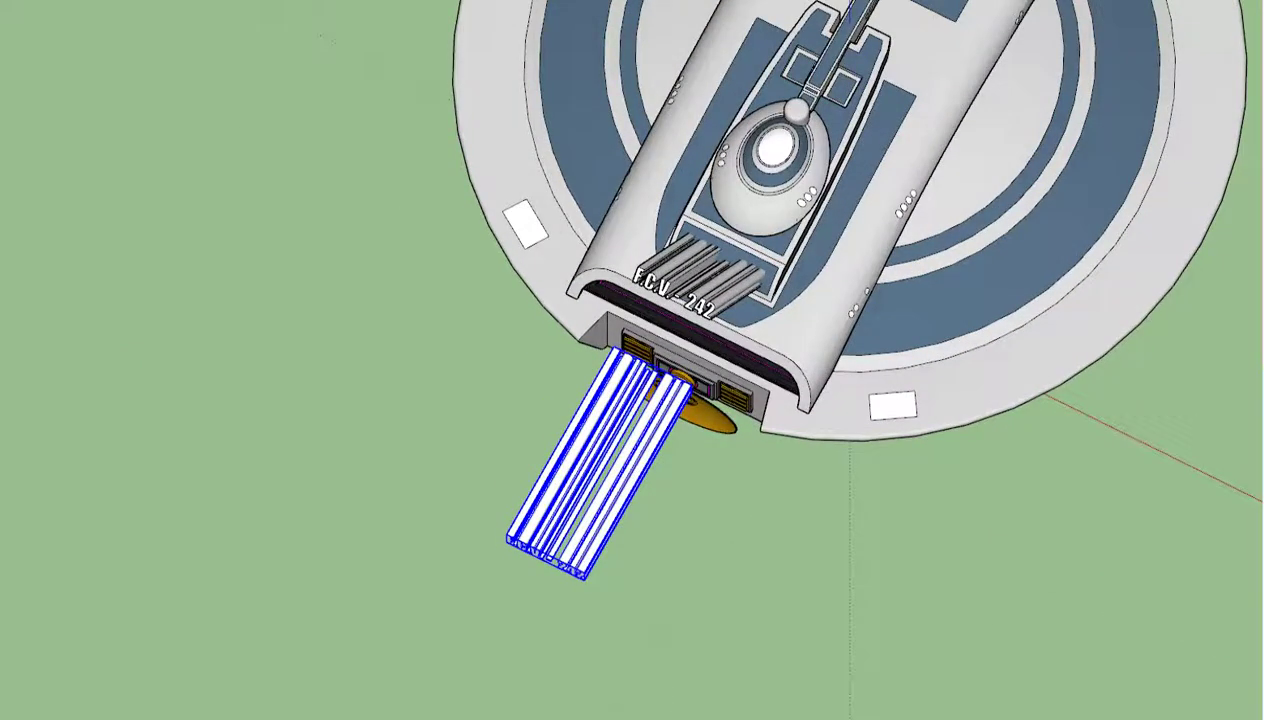
key("q")
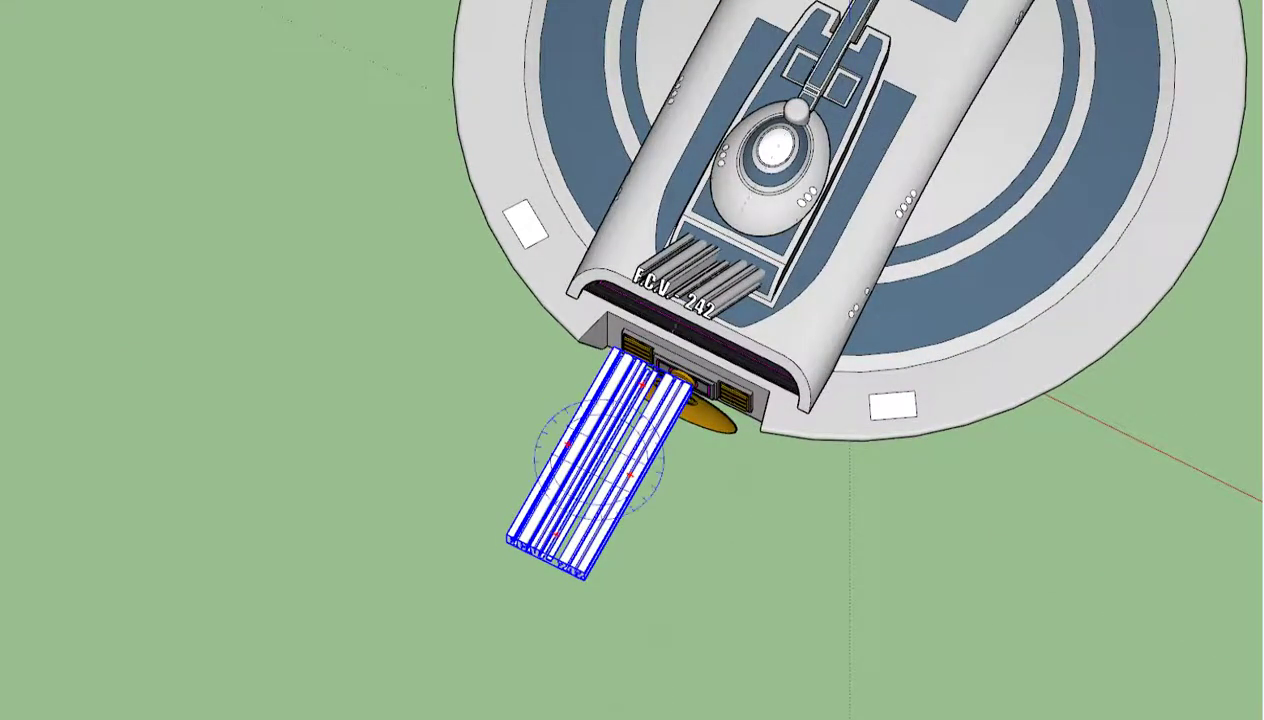
left_click_drag(570, 570, 718, 518)
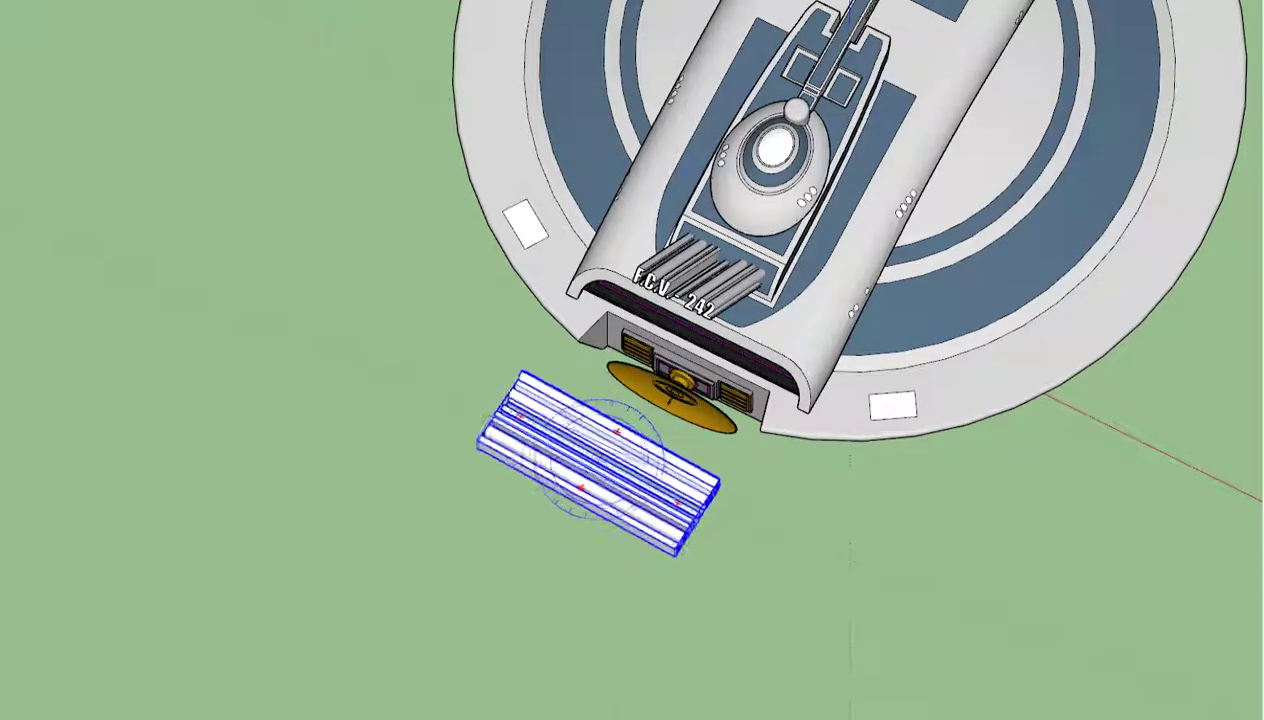
- Switch to the Right view and select the F.C.V. - 242 lettering on the nacelle
scroll(700, 400, "down", 2)
middle_click_drag(700, 400, 640, 360)
scroll(640, 360, "down", 3)
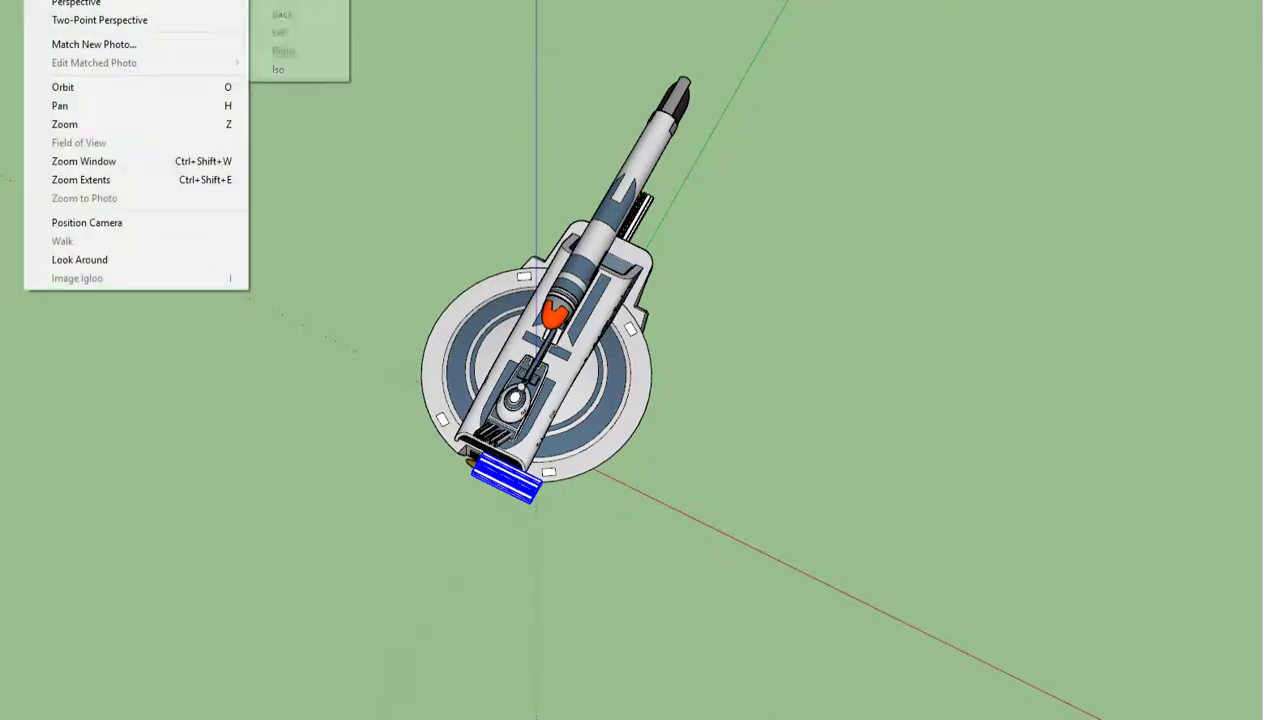
left_click(283, 50)
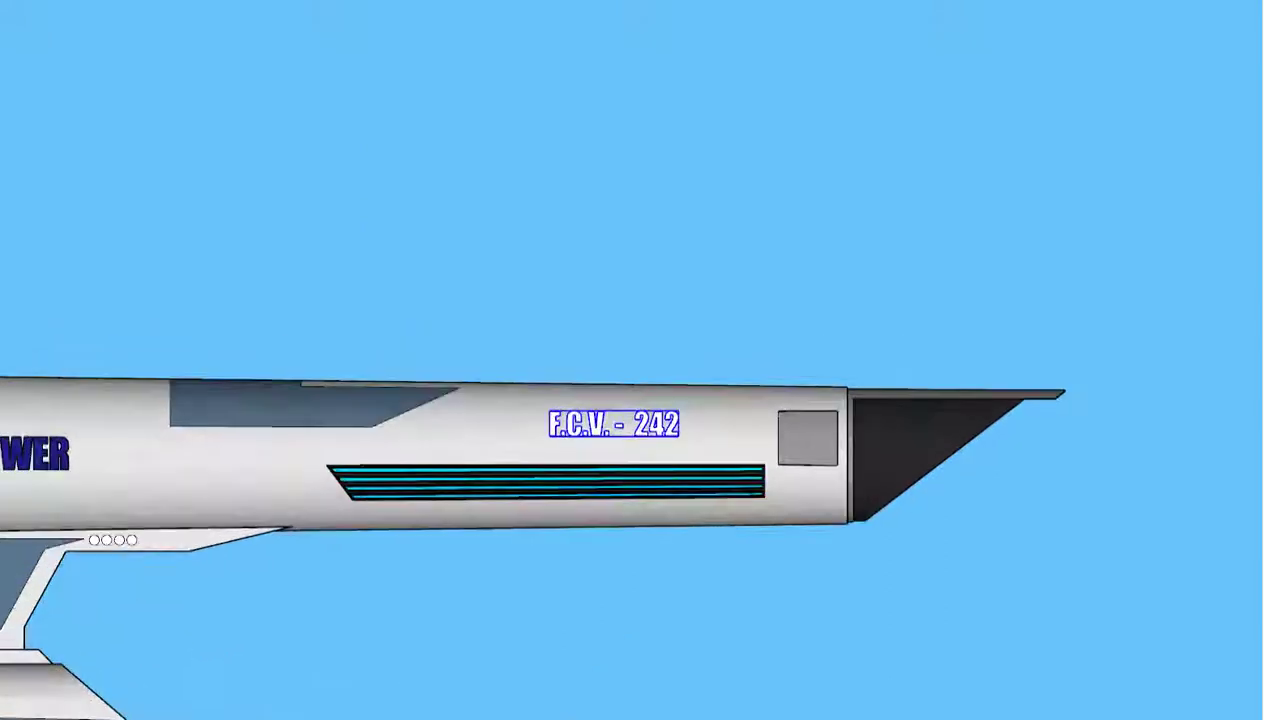
left_click(614, 424)
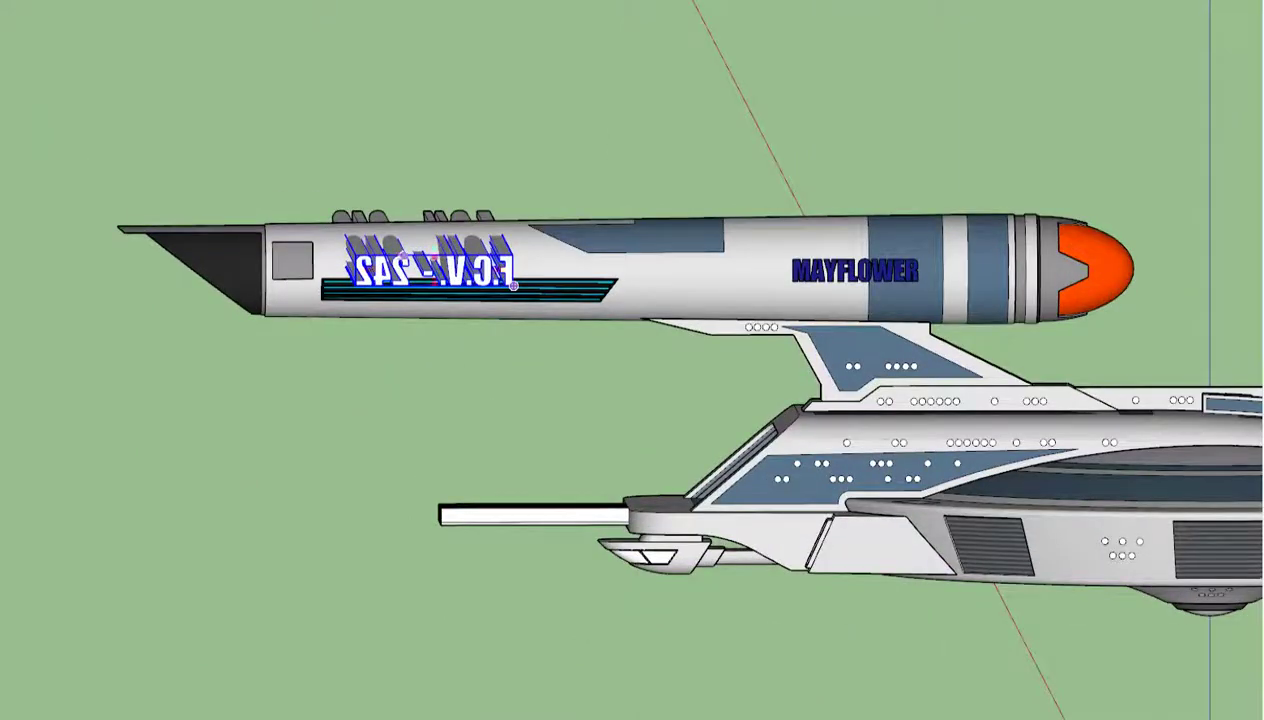
- Flip the F.C.V. - 242 lettering along the component's red axis so it reads correctly
right_click(401, 256)
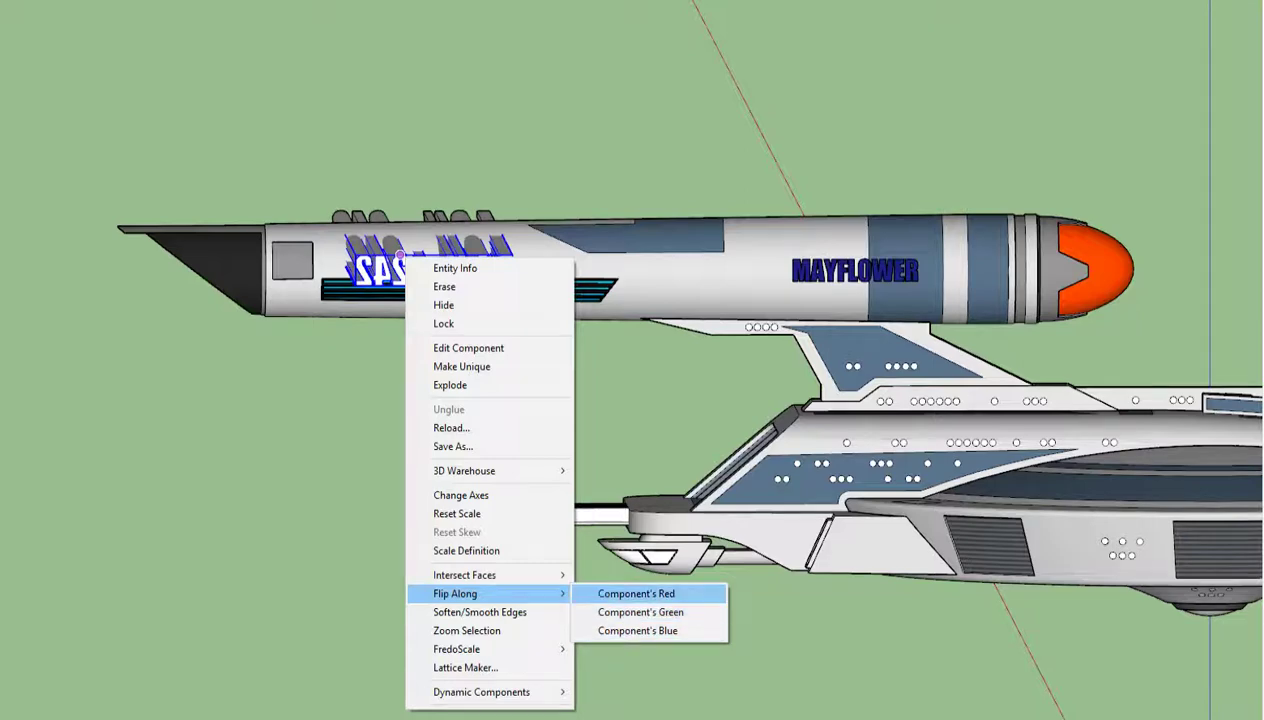
left_click(636, 593)
scroll(510, 568, "down", 2)
middle_click_drag(640, 400, 600, 460)
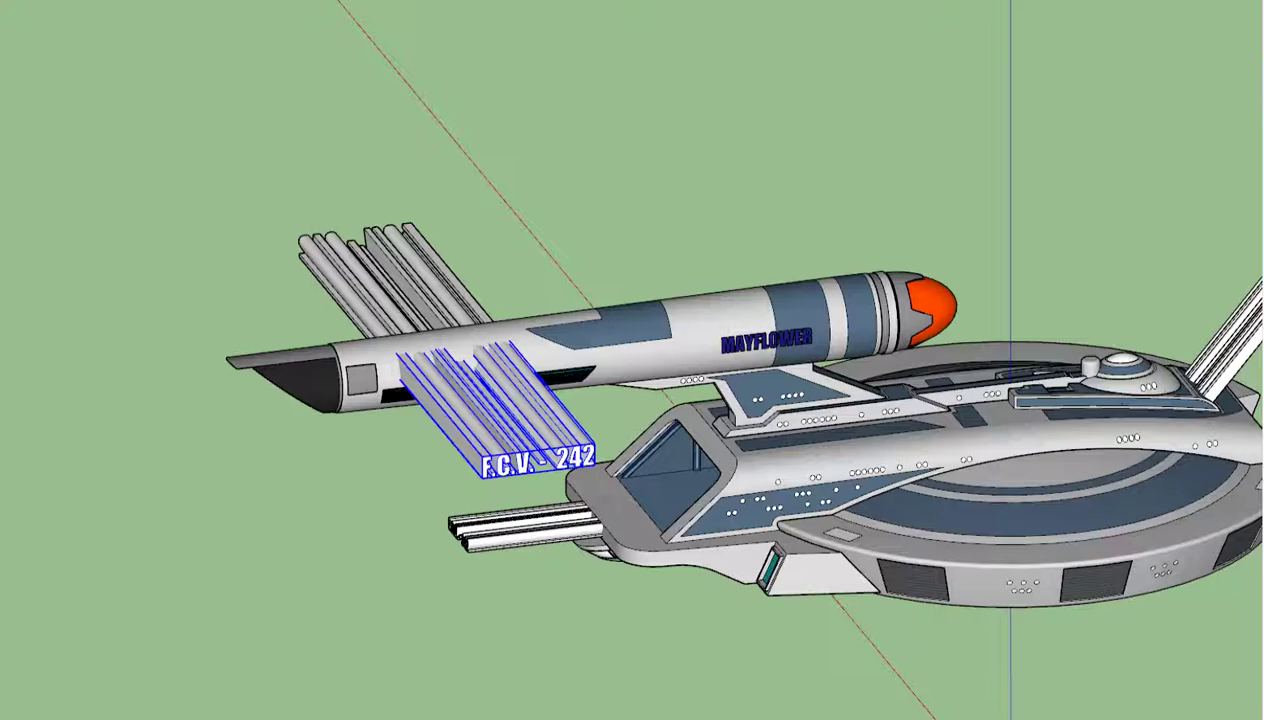
scroll(509, 309, "up", 2)
scroll(509, 309, "up", 2)
- Intersect the nacelle hull with the model to cut in the lettering outlines
double_click(500, 355)
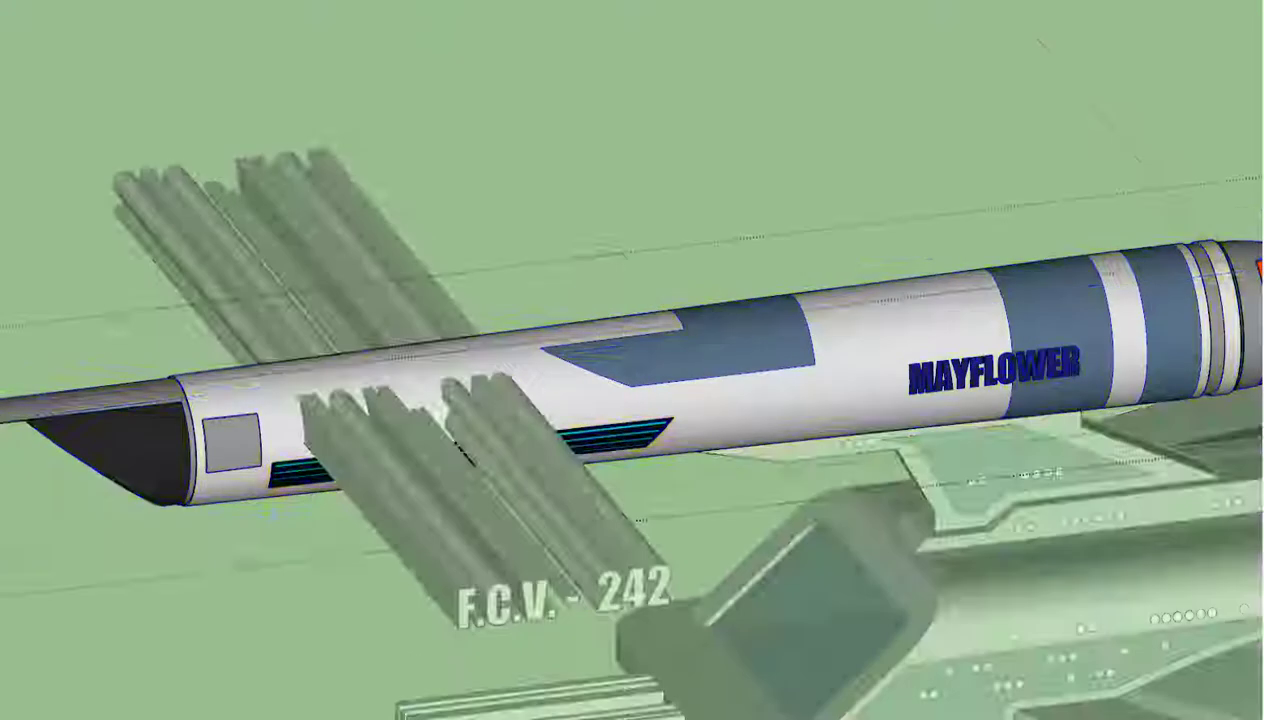
left_click(500, 355)
right_click(498, 353)
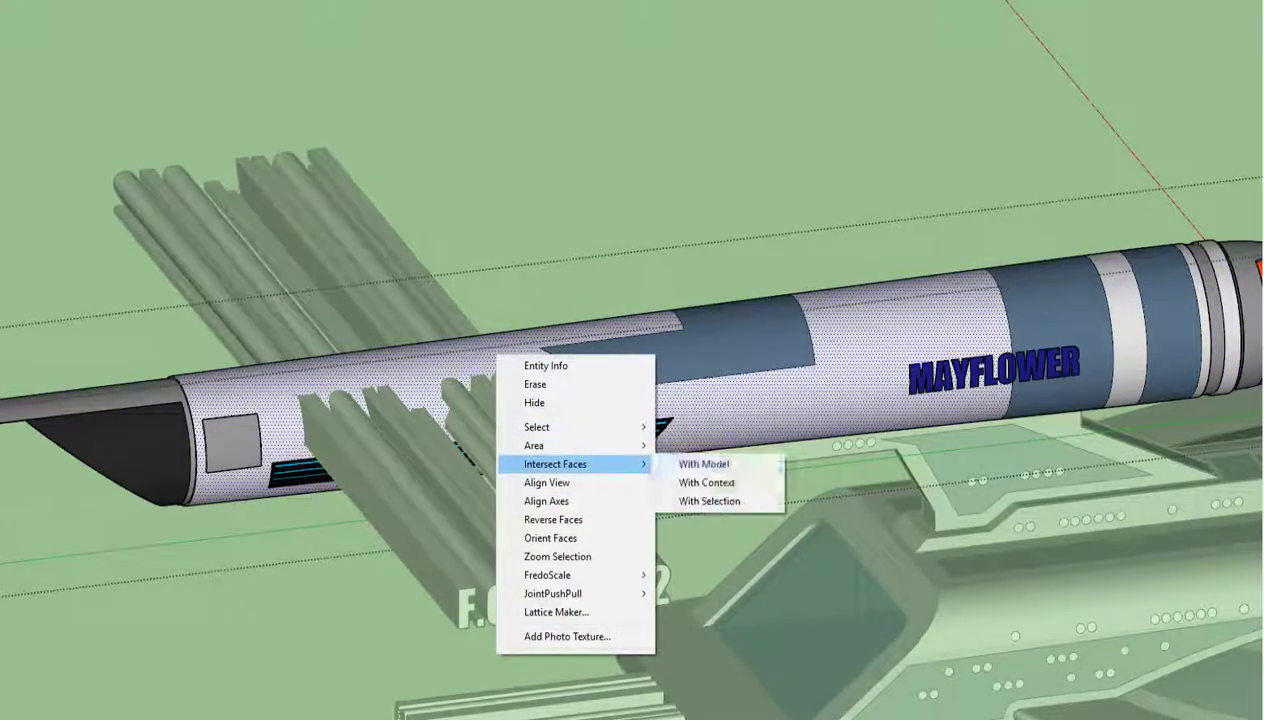
left_click(700, 460)
scroll(700, 460, "down", 5)
key("Escape")
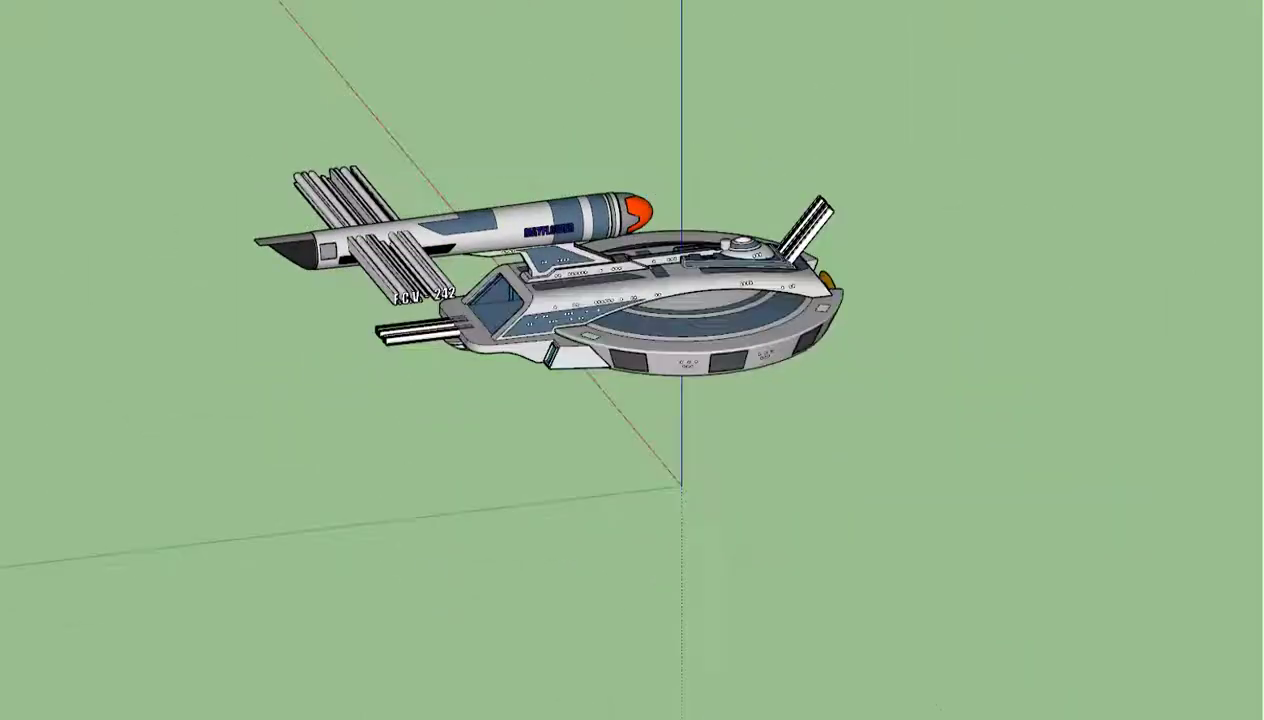
- Intersect the lower hull with the model to cut the lettering into its underside
scroll(540, 310, "up", 3)
scroll(540, 310, "up", 2)
scroll(412, 362, "up", 3)
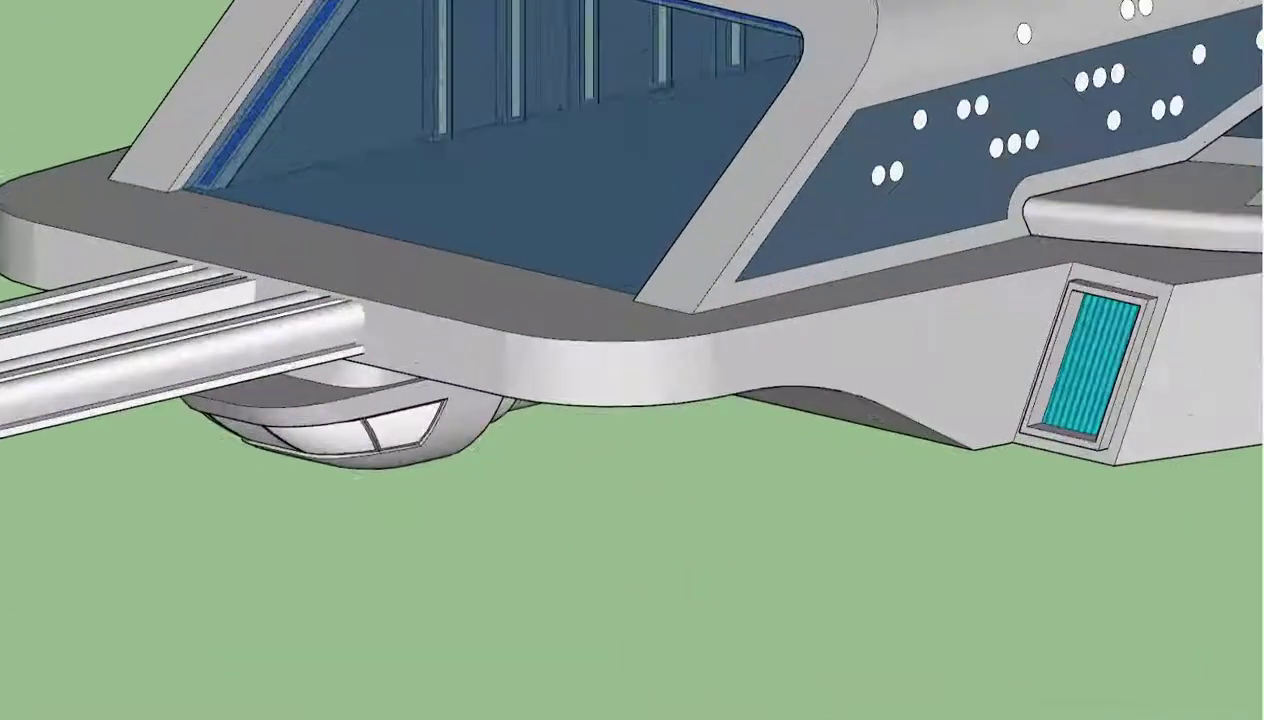
double_click(428, 350)
right_click(428, 349)
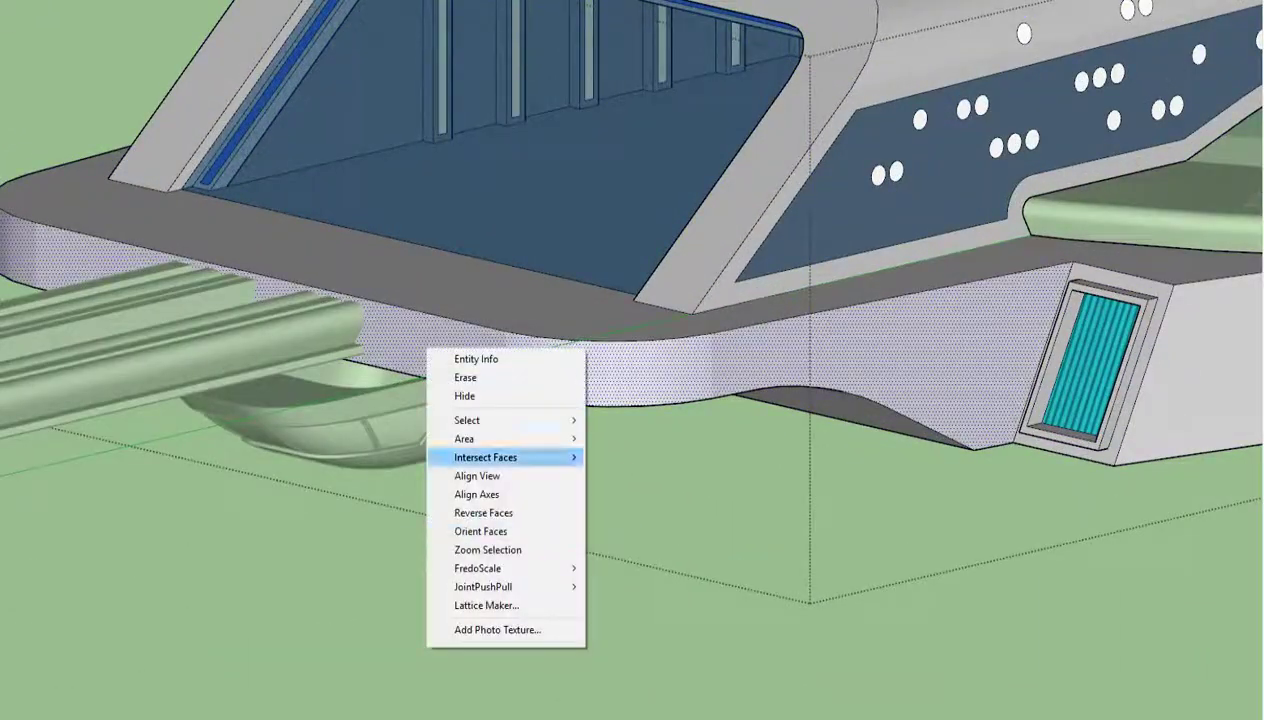
left_click(634, 457)
scroll(632, 360, "down", 5)
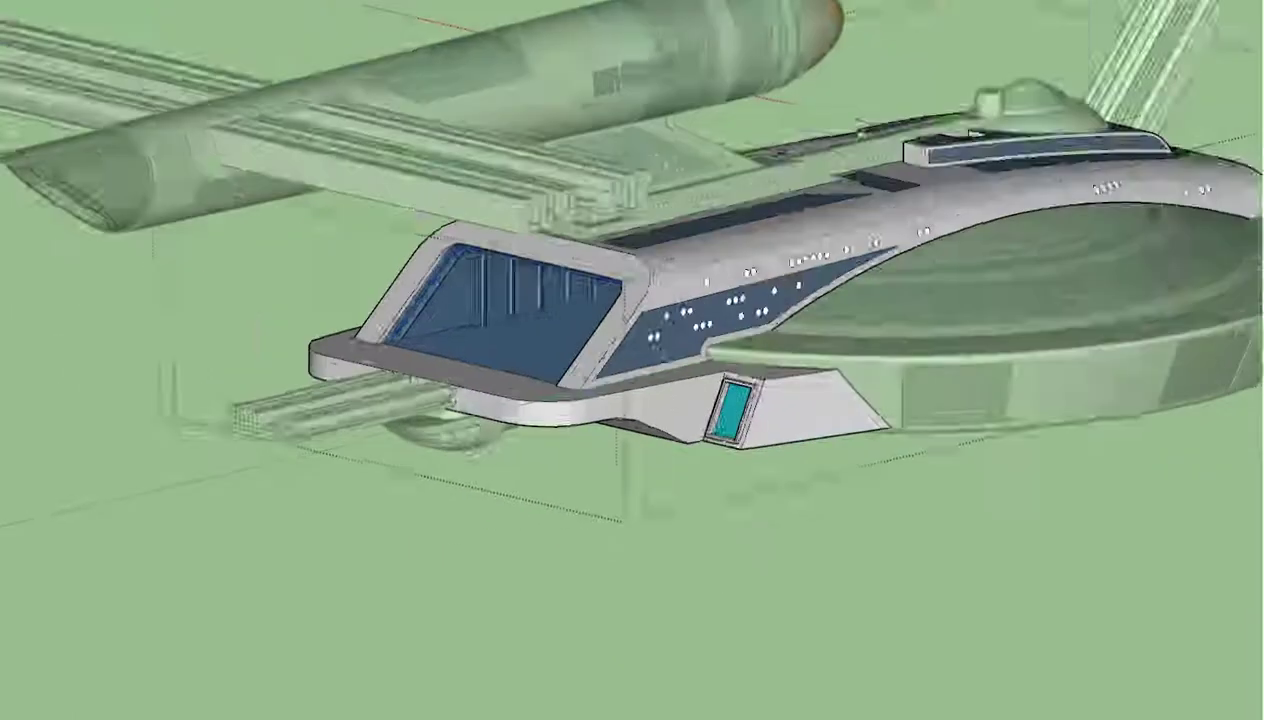
- Intersect the saucer surface under the lettering with the model
middle_click_drag(634, 457, 700, 400)
scroll(632, 360, "down", 2)
scroll(632, 360, "up", 4)
scroll(706, 387, "up", 4)
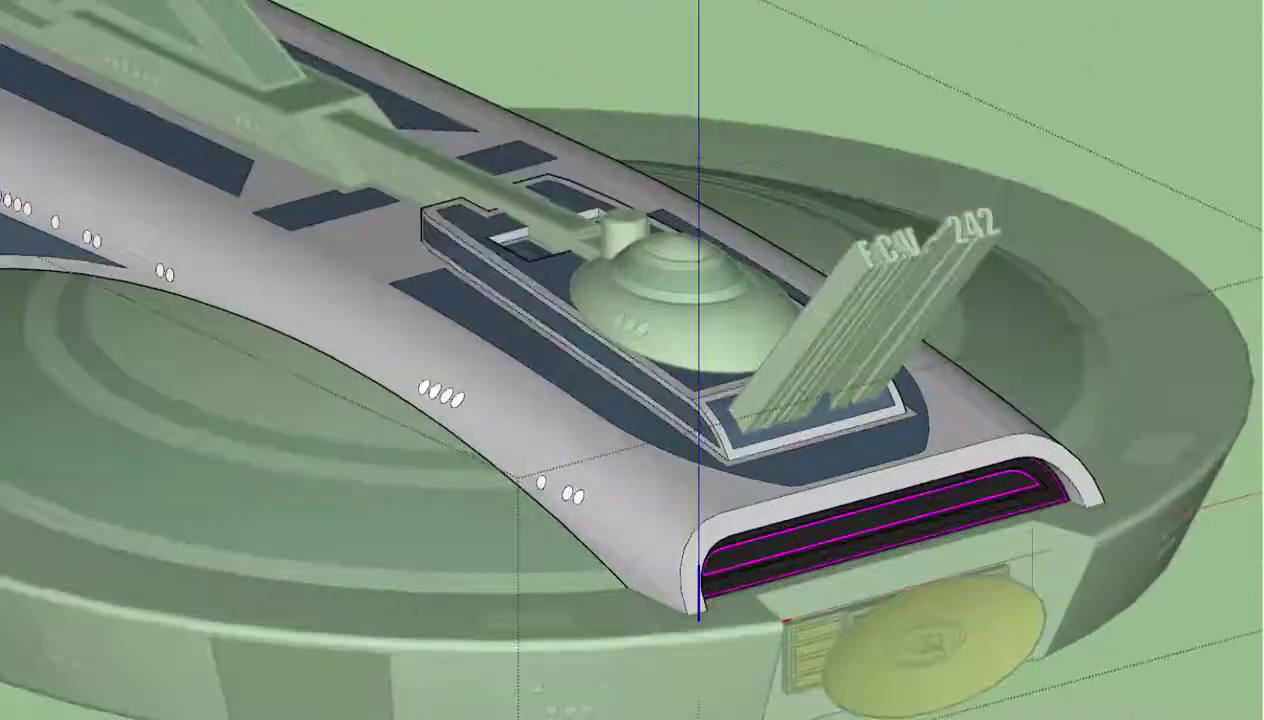
scroll(706, 387, "up", 2)
right_click(752, 443)
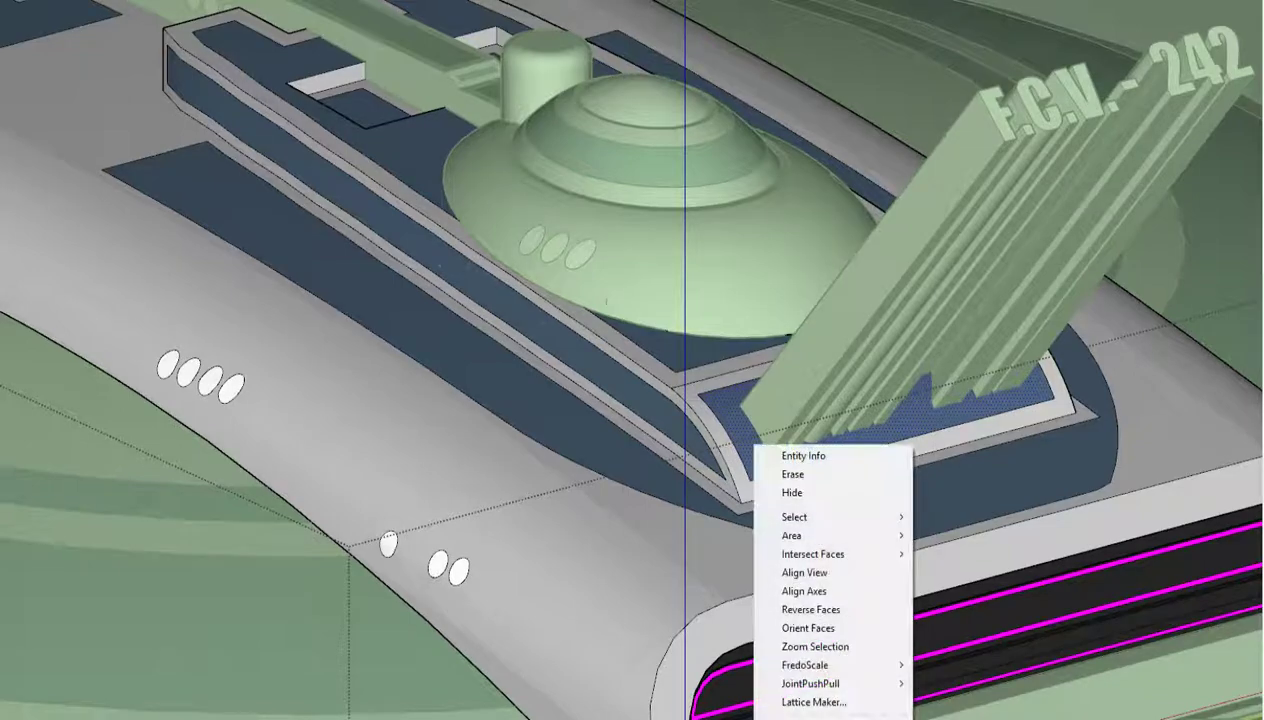
left_click(959, 553)
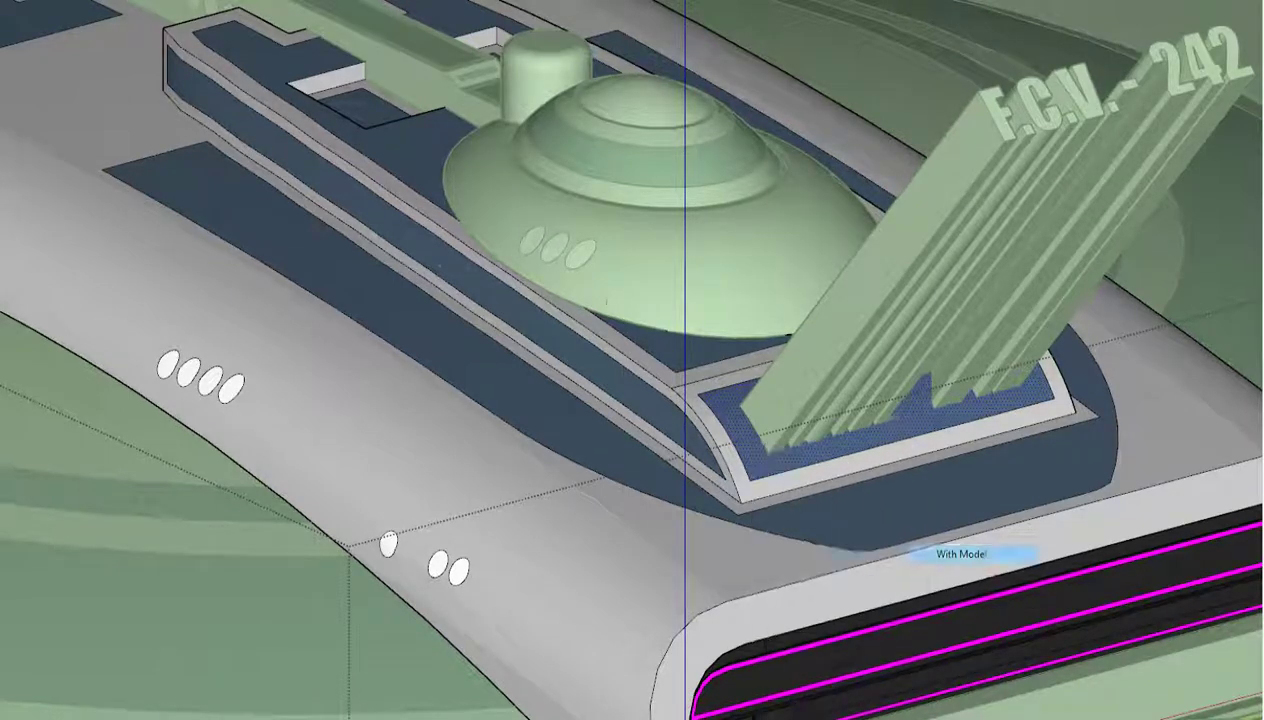
scroll(840, 390, "down", 3)
scroll(840, 390, "down", 2)
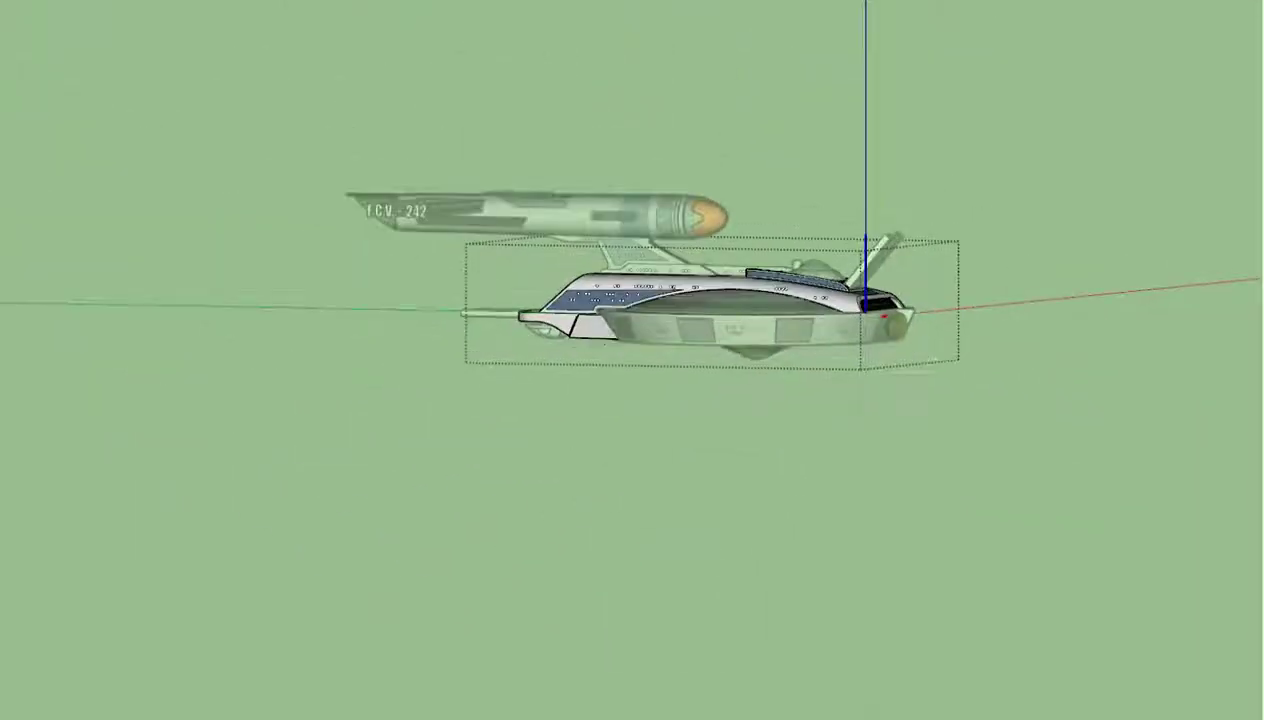
- Delete both halves of the extruded lettering block
left_click_drag(501, 211, 423, 37)
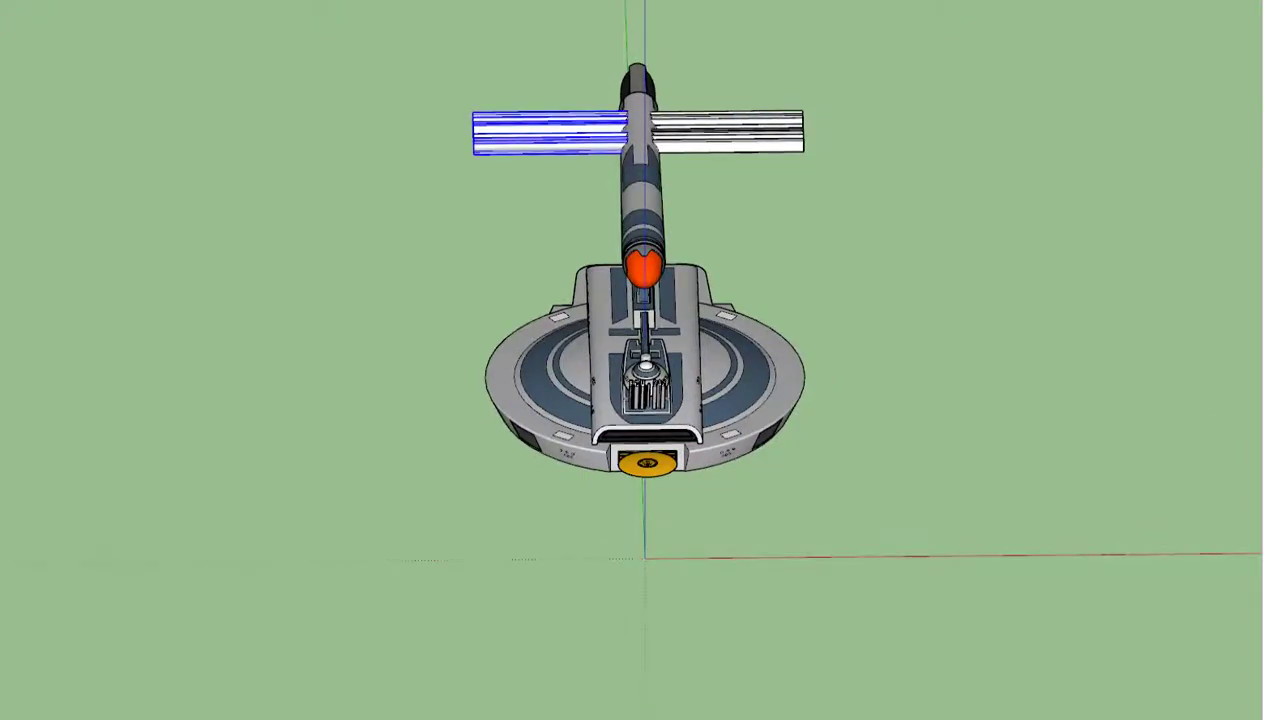
key("Delete")
left_click(727, 131)
key("Delete")
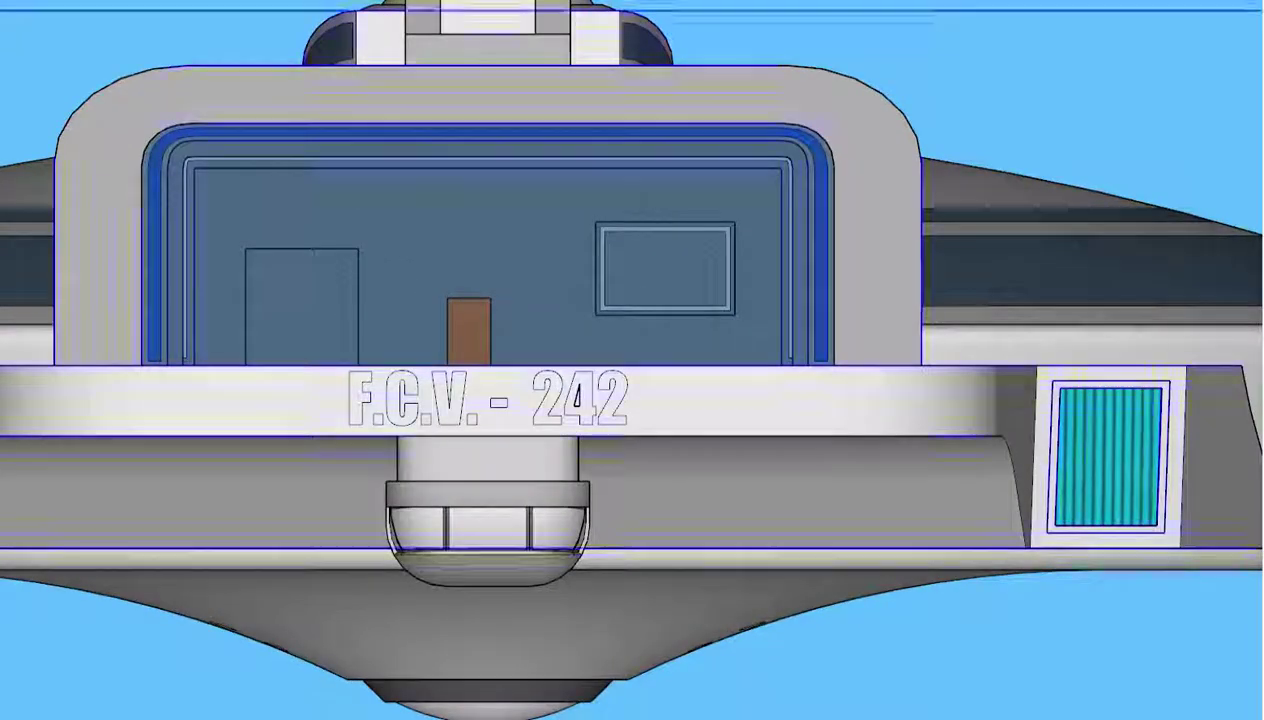
- Intersect the F.C.V. - 242 lettering faces with the hull and paint the final 2 black
left_click(578, 400)
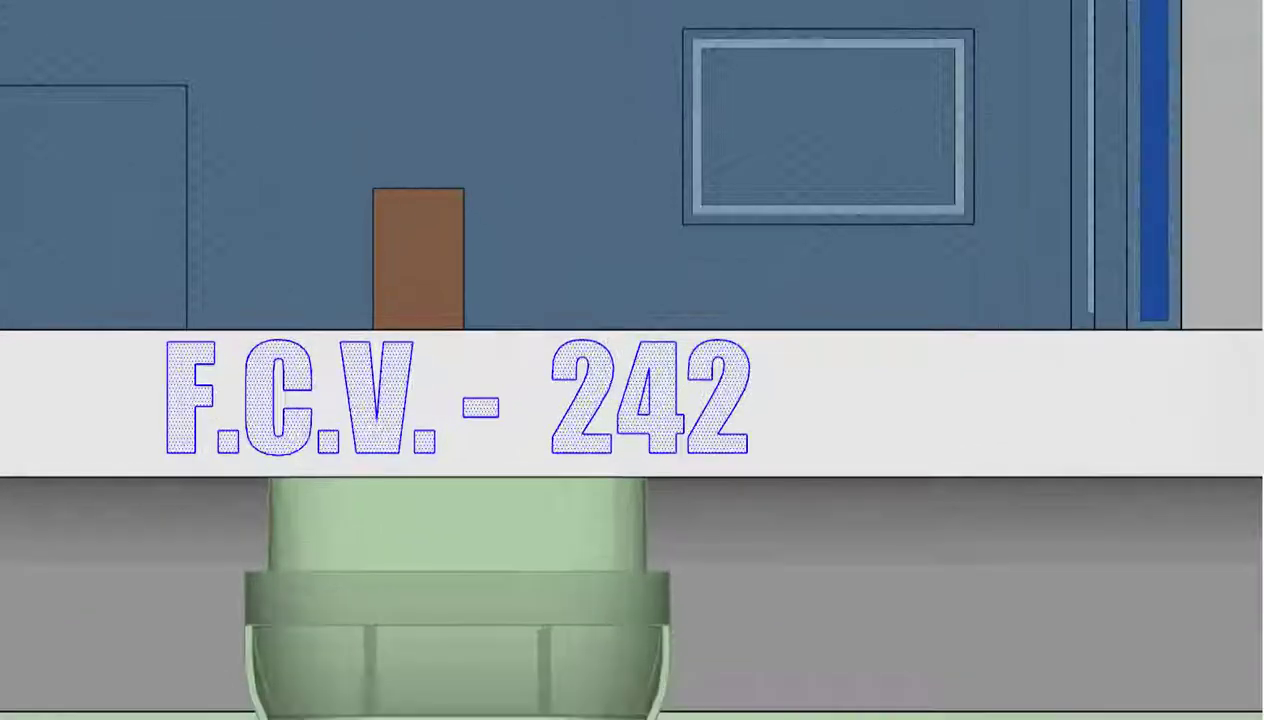
right_click(648, 46)
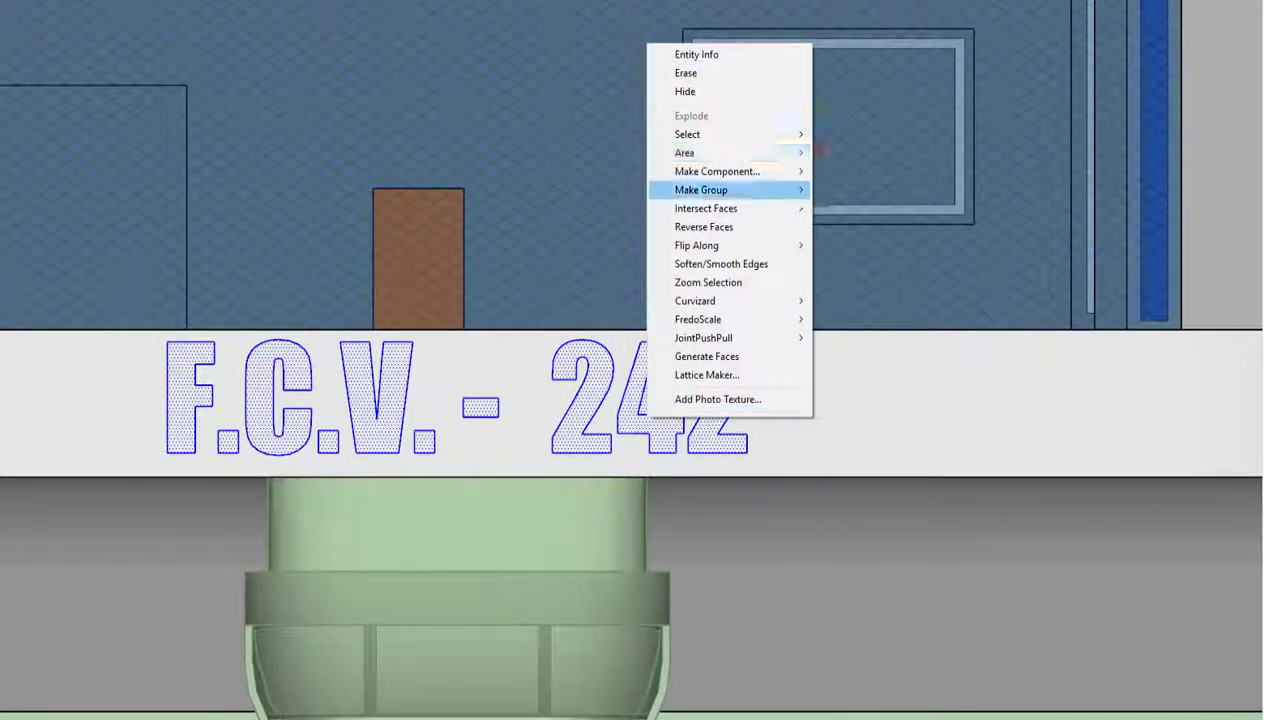
left_click(855, 204)
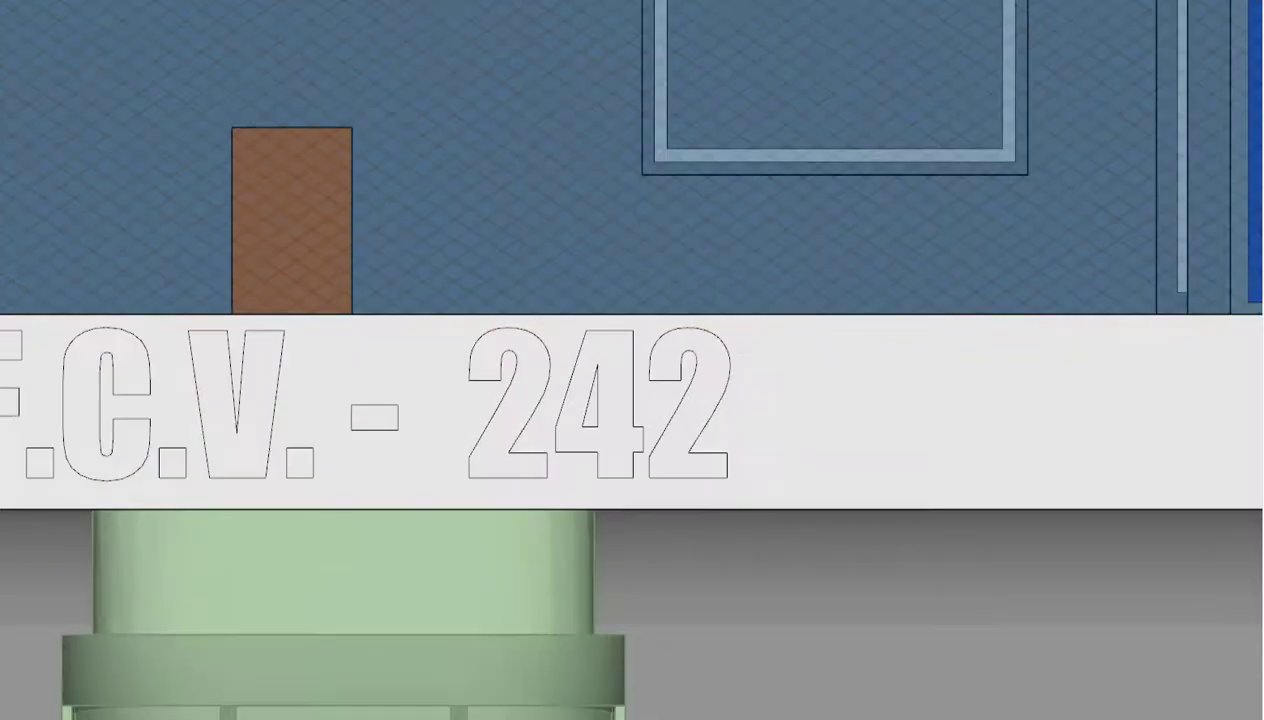
left_click(703, 395)
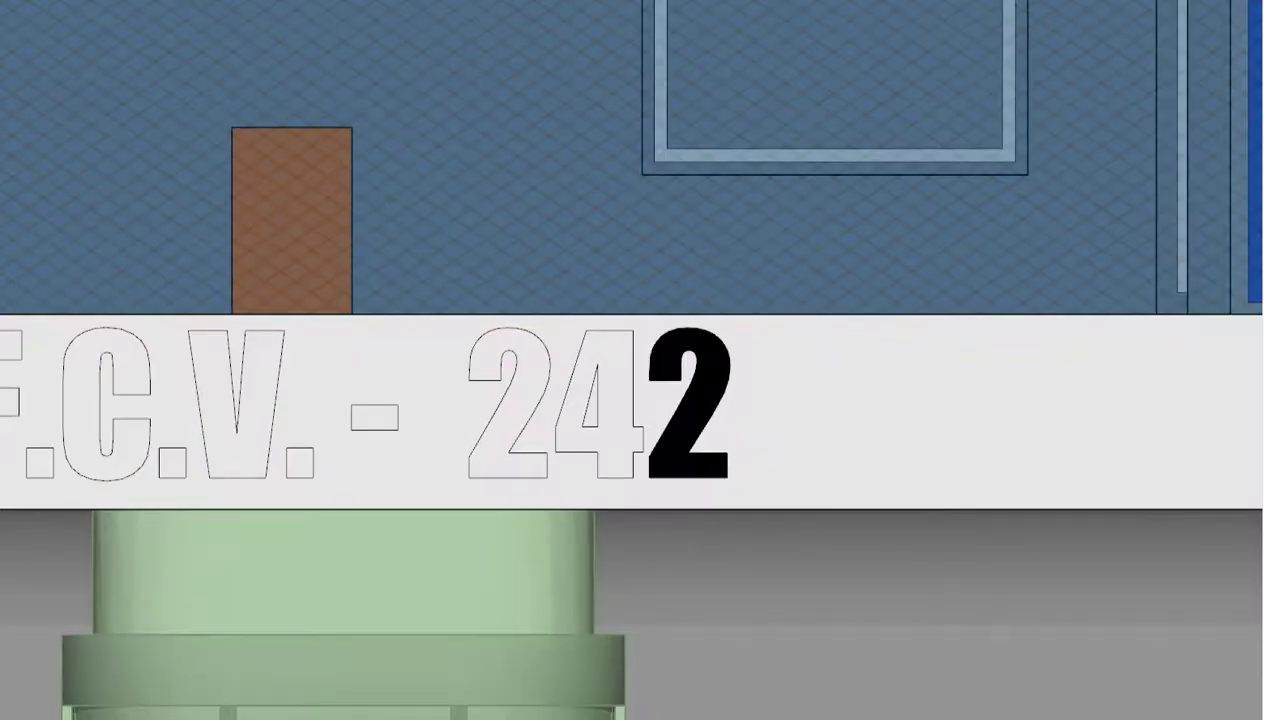
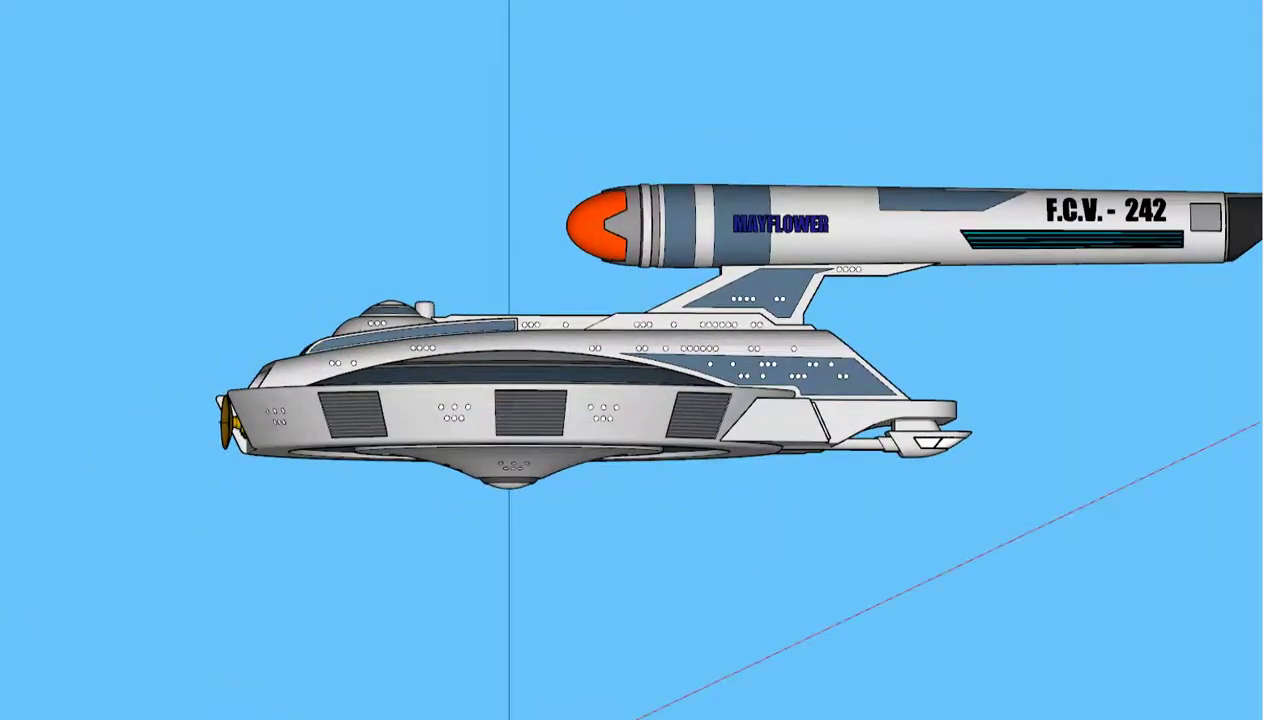
- Switch the camera to the Right standard view of the ship
key("alt+c")
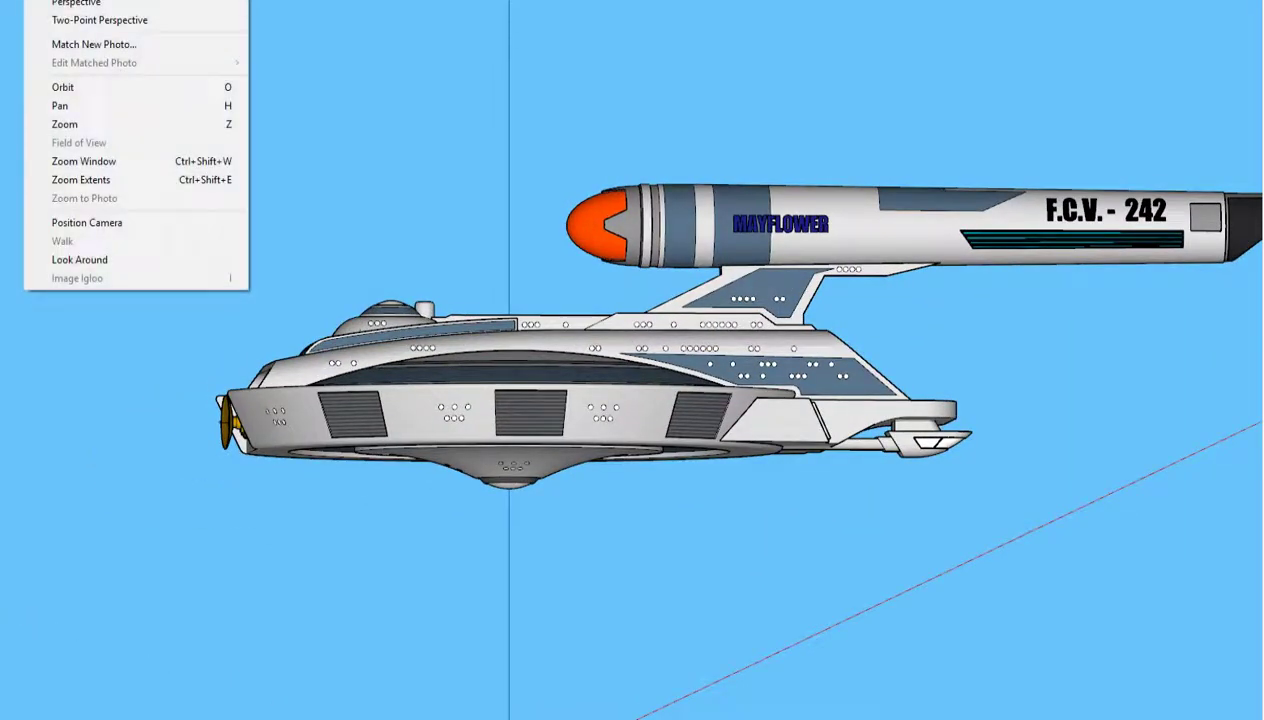
left_click(284, 50)
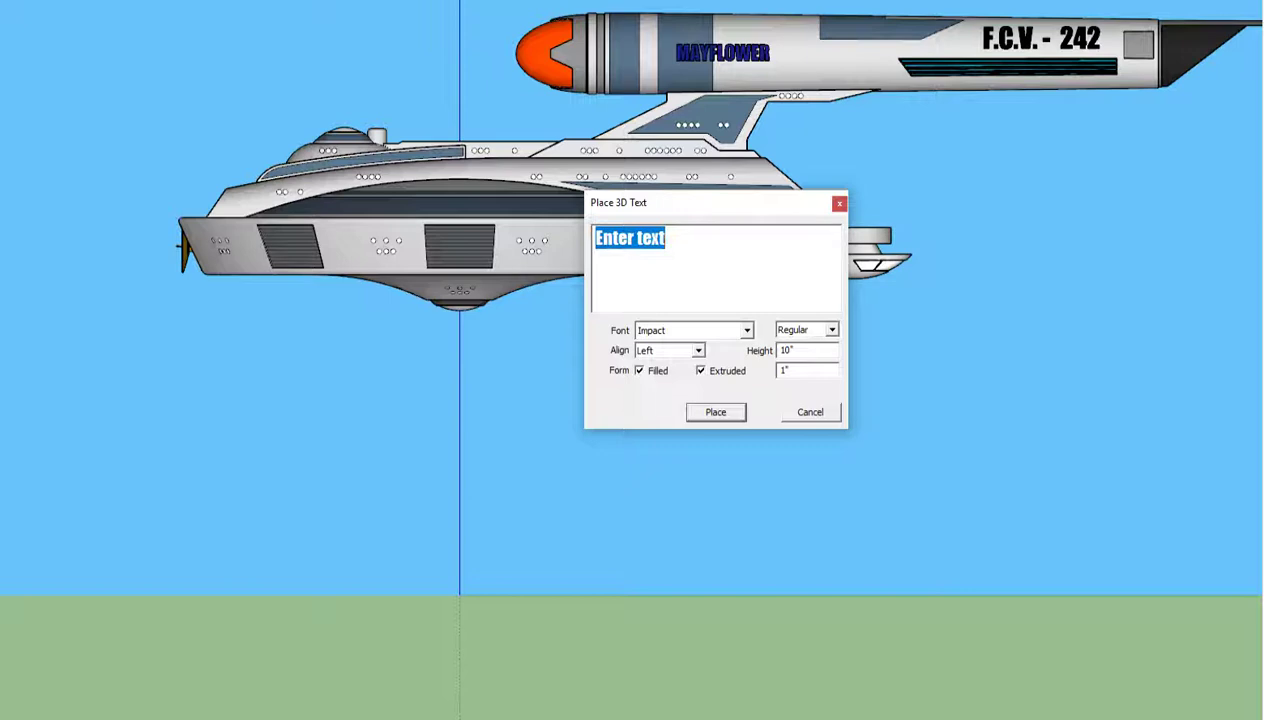
- Place a 3D number 1 on the first side vent panel
type("1")
left_click(716, 412)
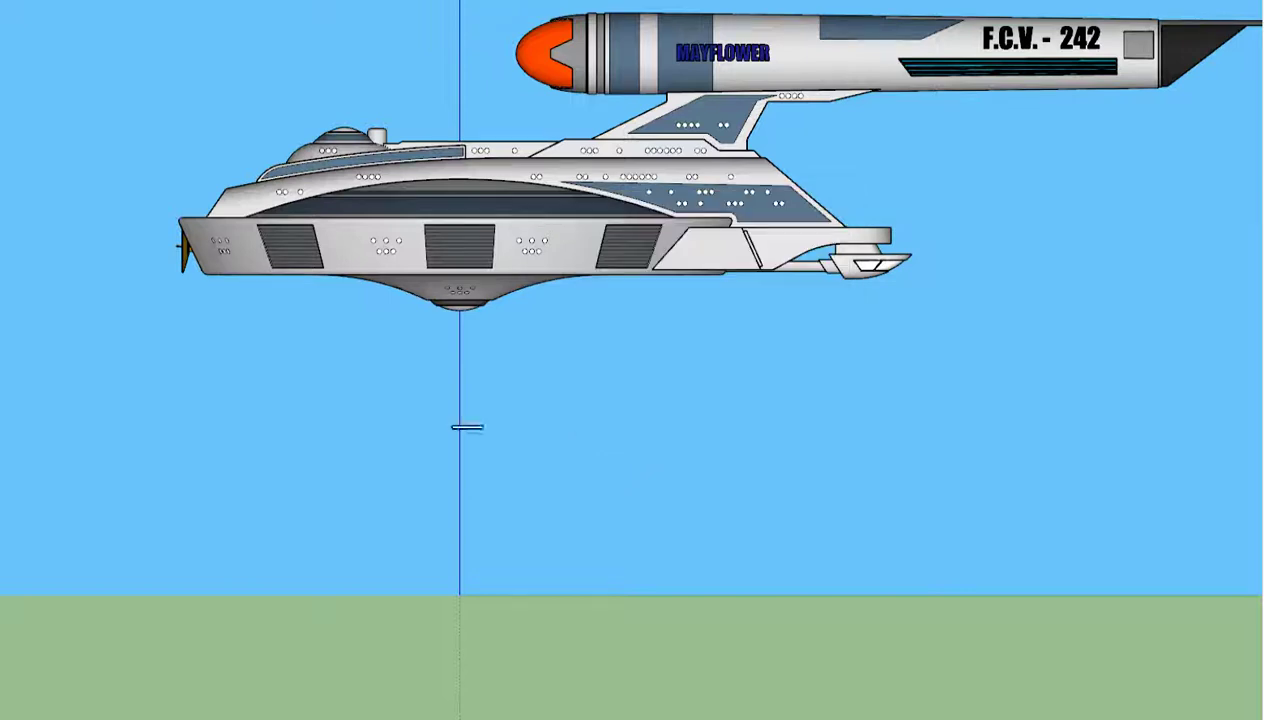
scroll(220, 278, "up", 3)
scroll(260, 272, "up", 3)
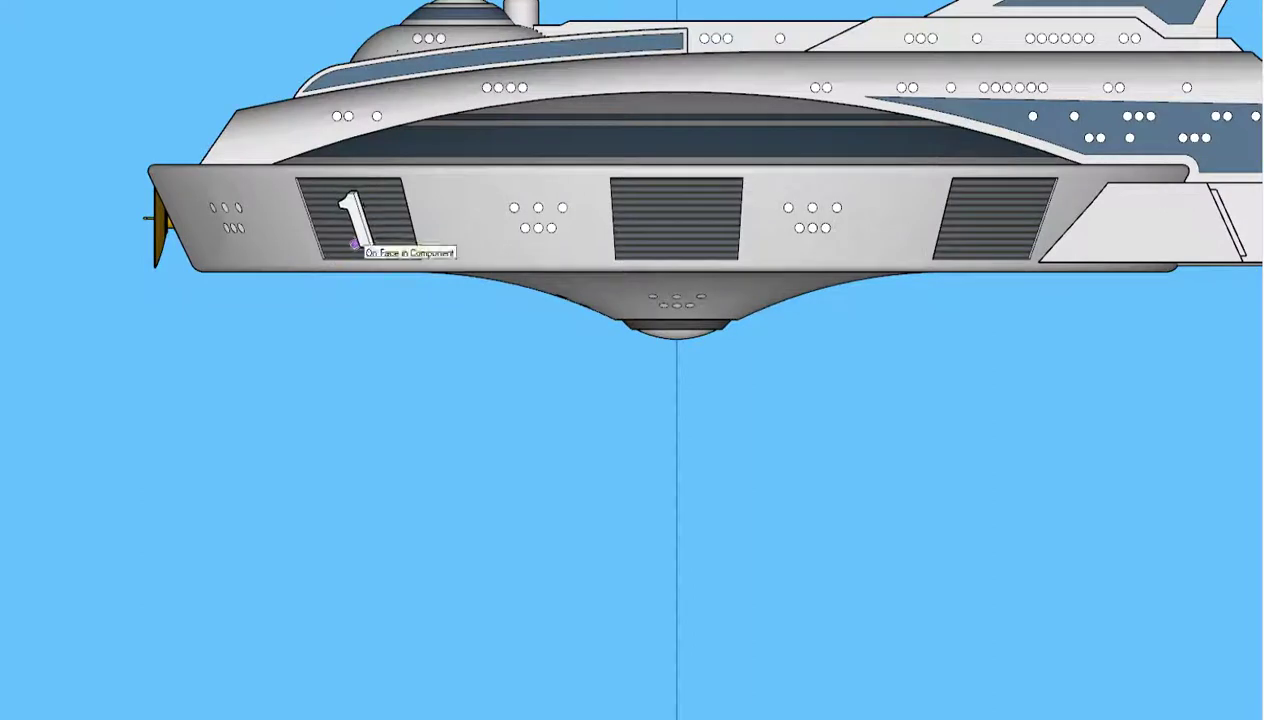
left_click(354, 245)
scroll(735, 310, "down", 2)
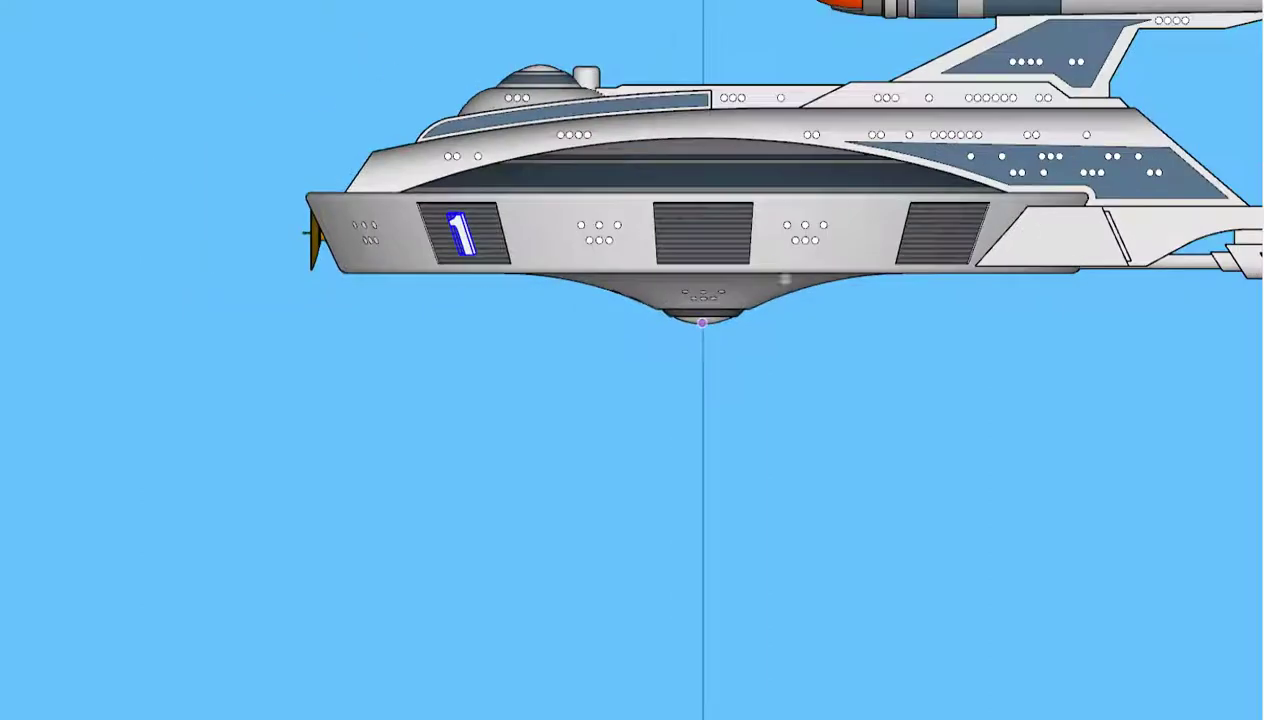
scroll(735, 310, "down", 2)
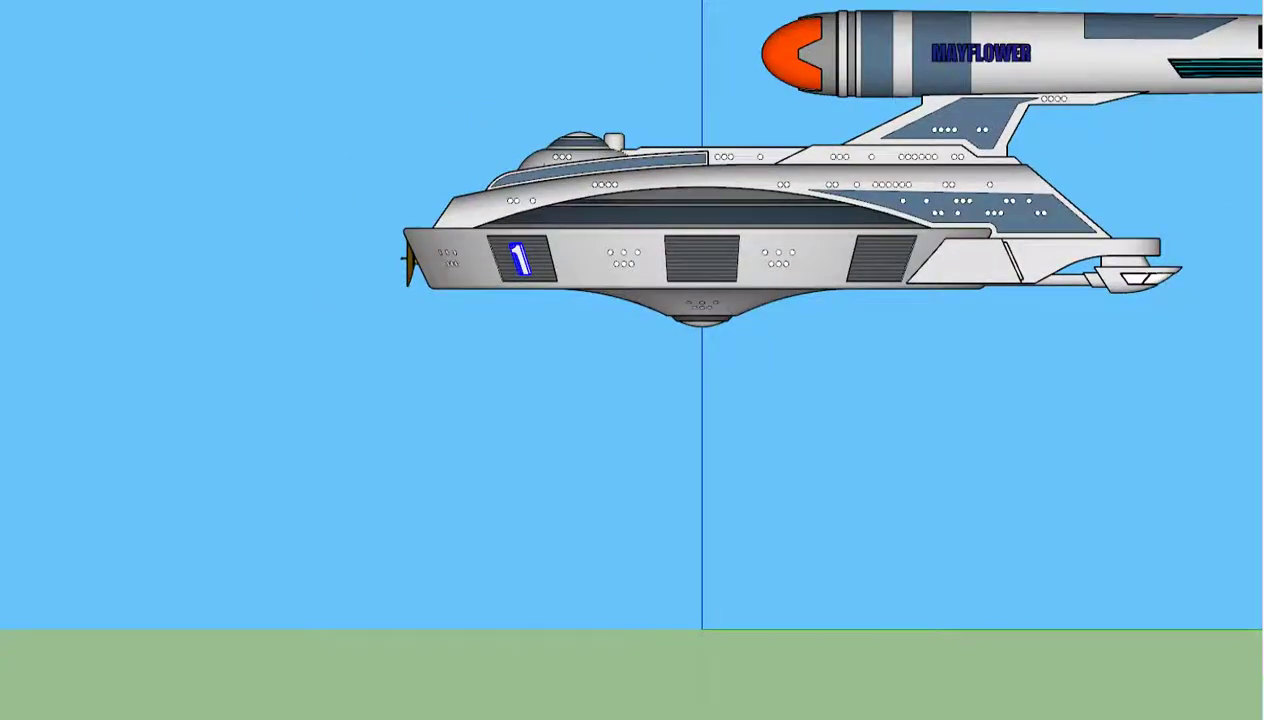
key("s")
- Add a 3D number 2 on the middle vent panel
key("shift+t")
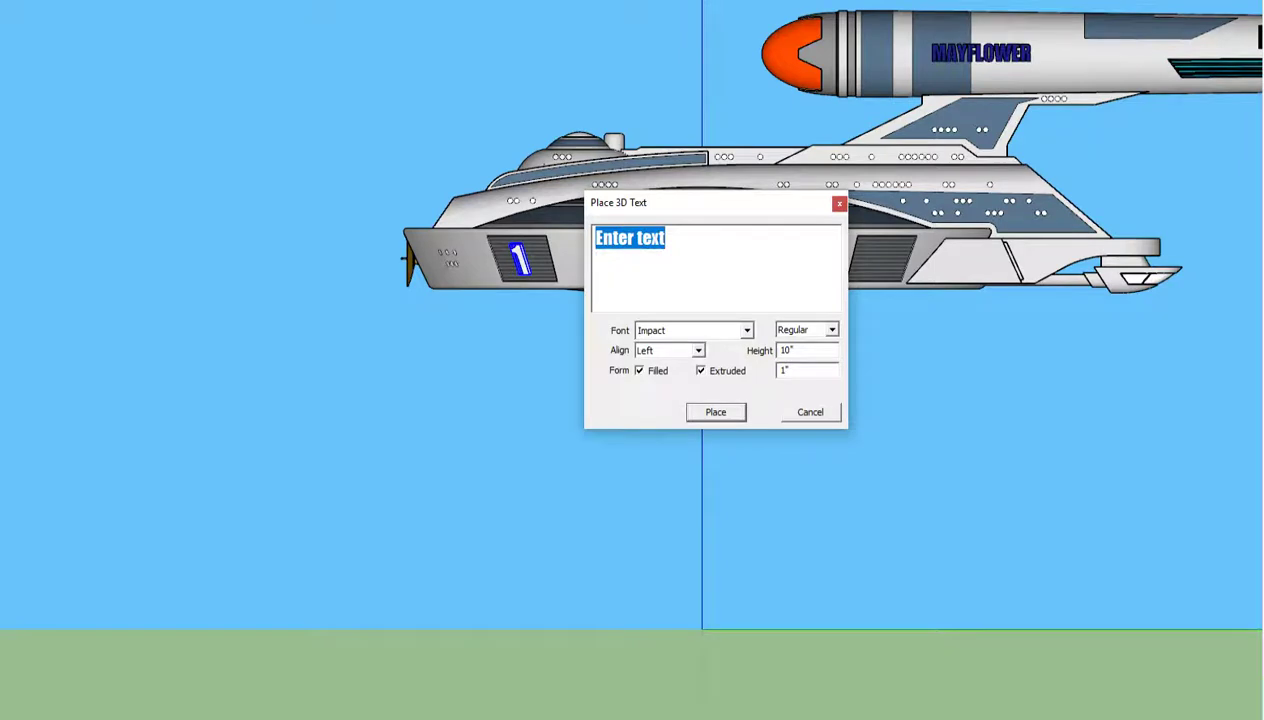
type("2")
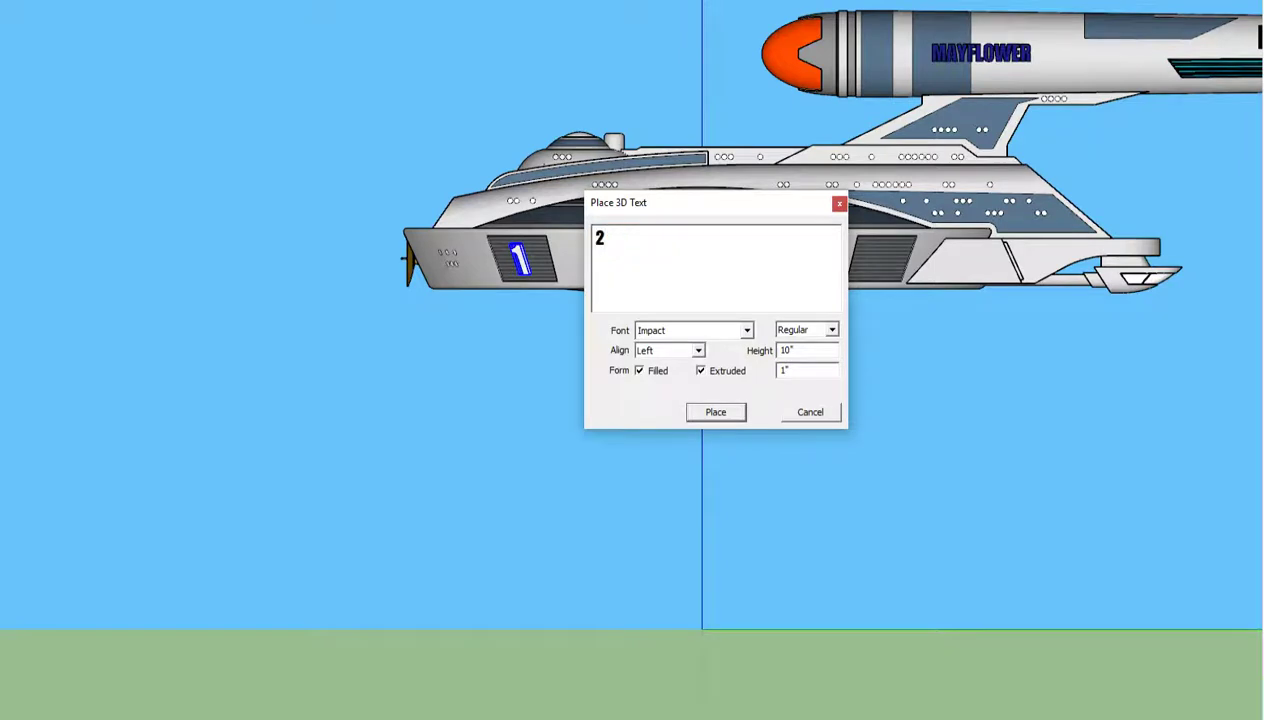
left_click(716, 412)
scroll(715, 245, "up", 2)
scroll(700, 262, "up", 1)
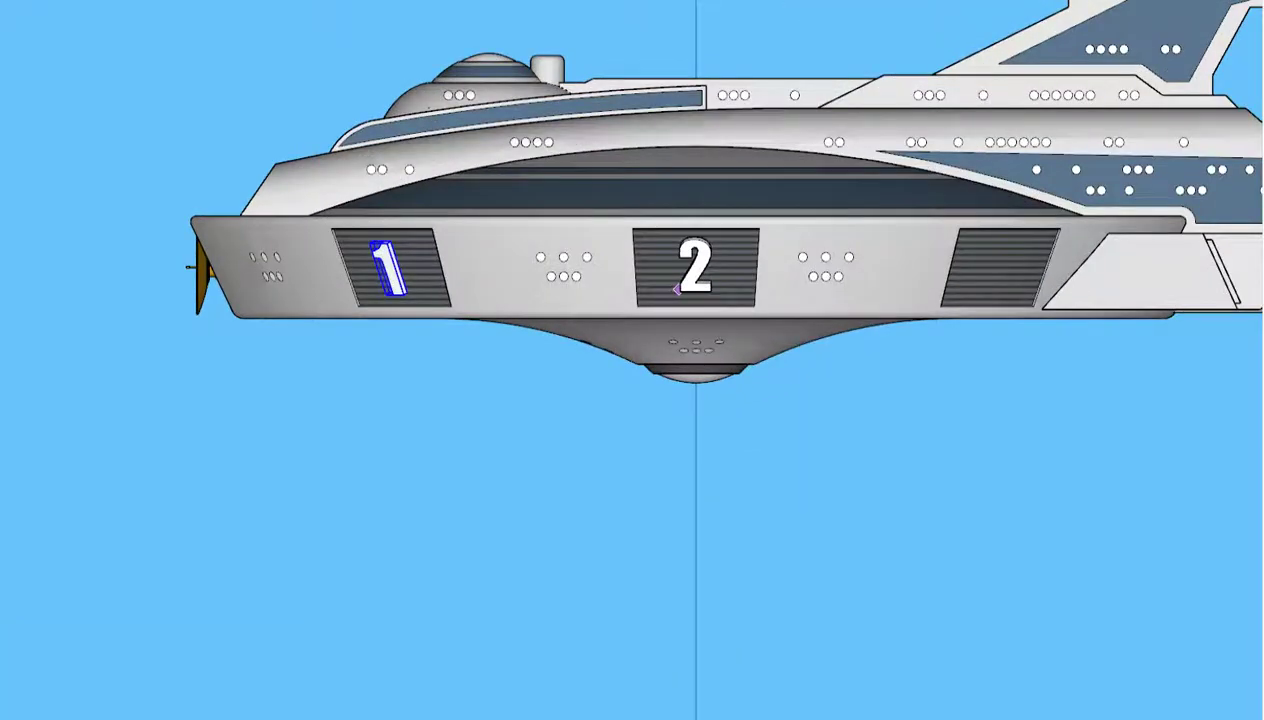
left_click(676, 290)
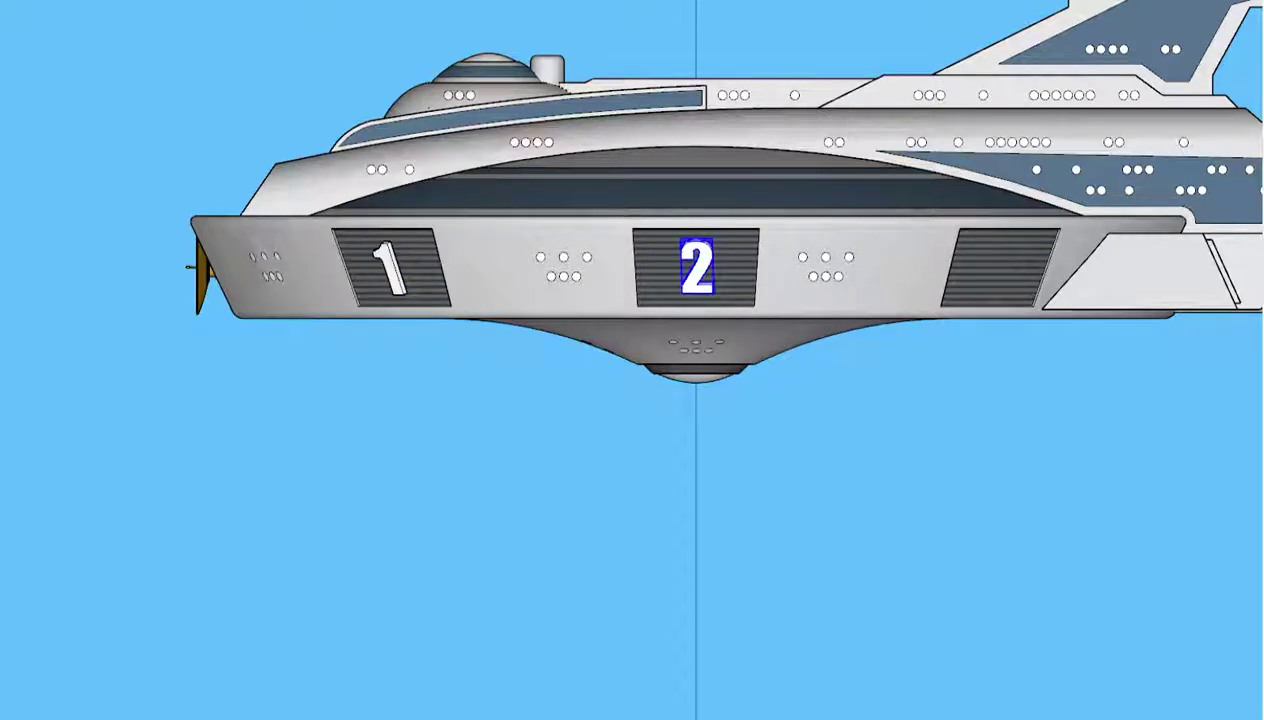
scroll(806, 379, "down", 2)
scroll(897, 427, "down", 1)
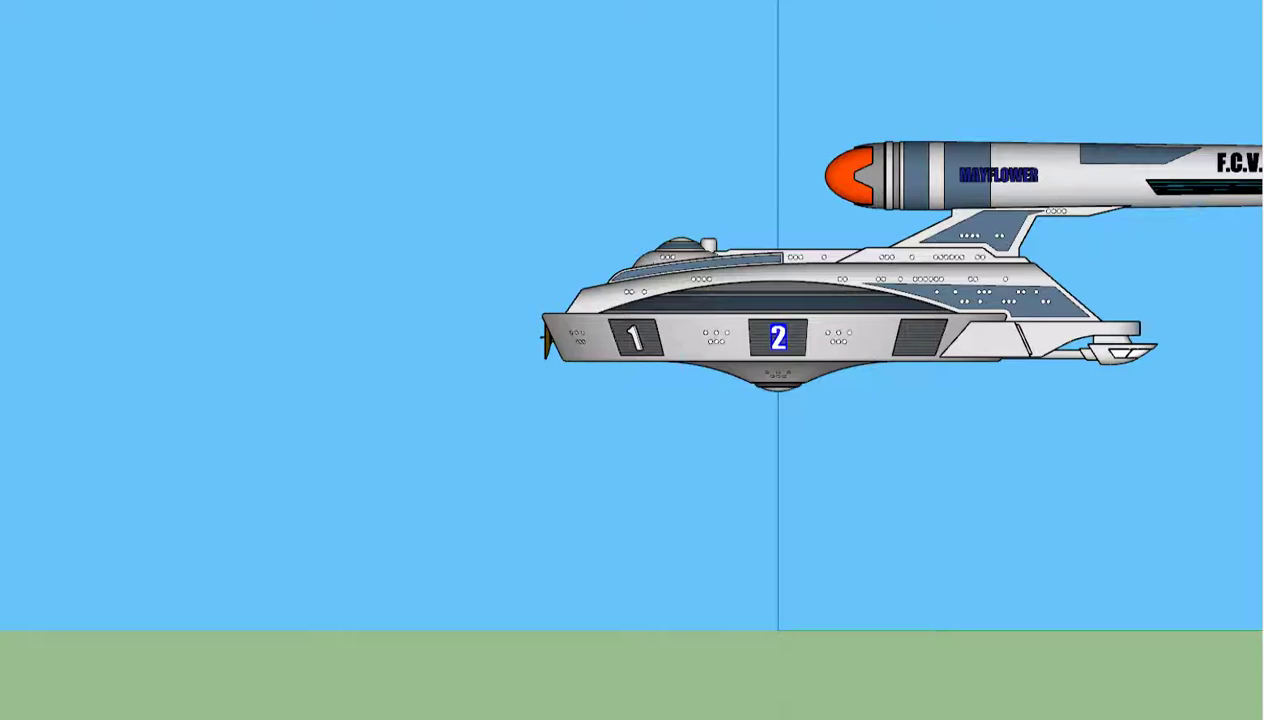
- Add a 3D number 3 on the third vent panel
key("shift+t")
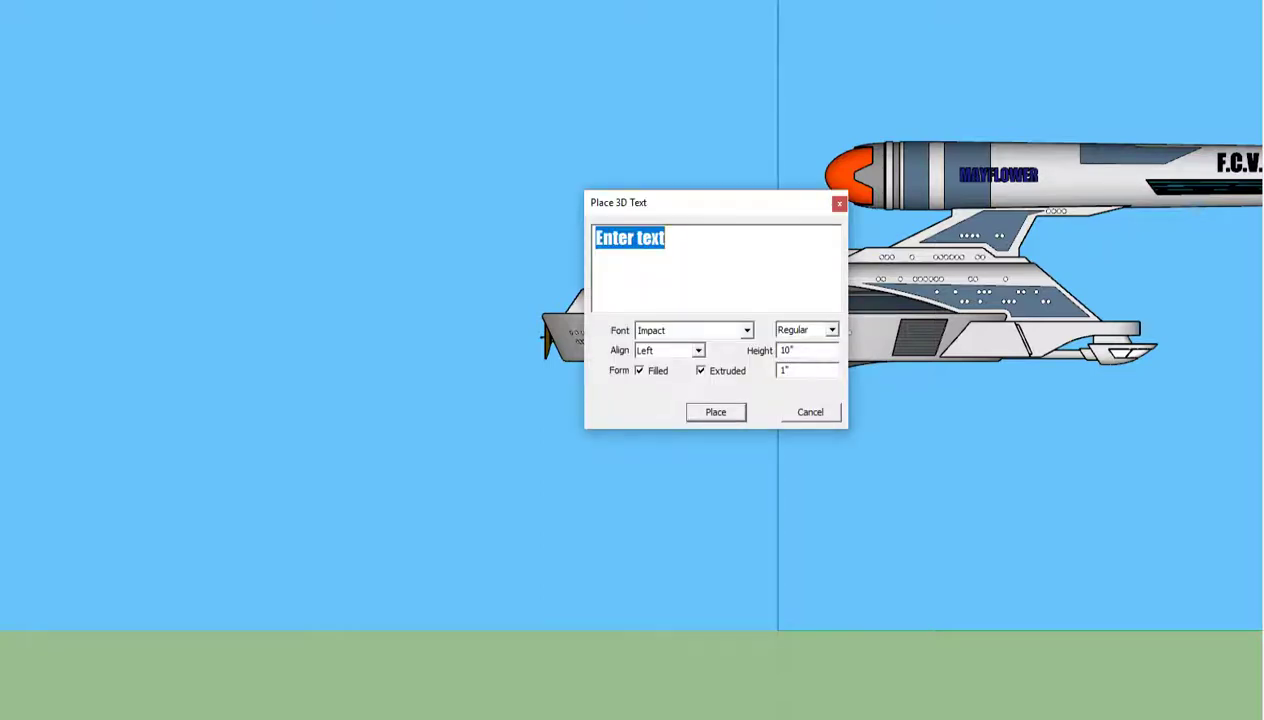
type("3")
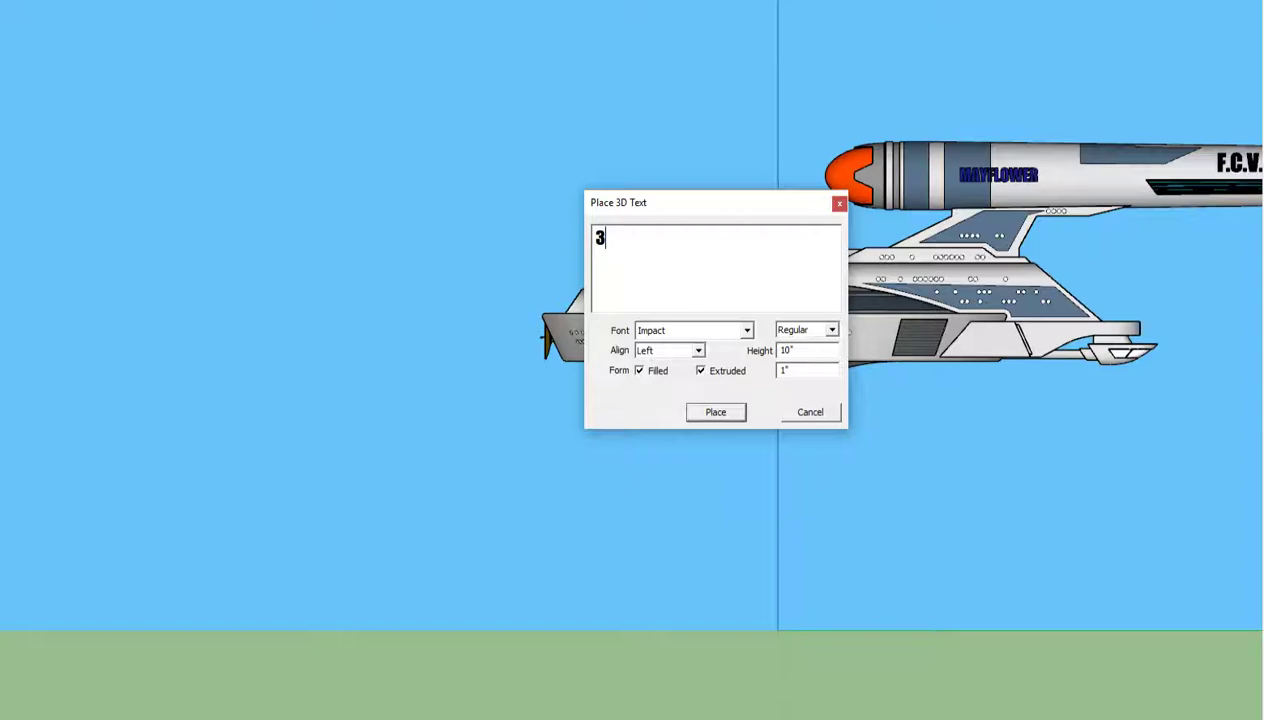
key("Return")
scroll(945, 325, "up", 2)
scroll(945, 325, "up", 2)
scroll(945, 325, "up", 1)
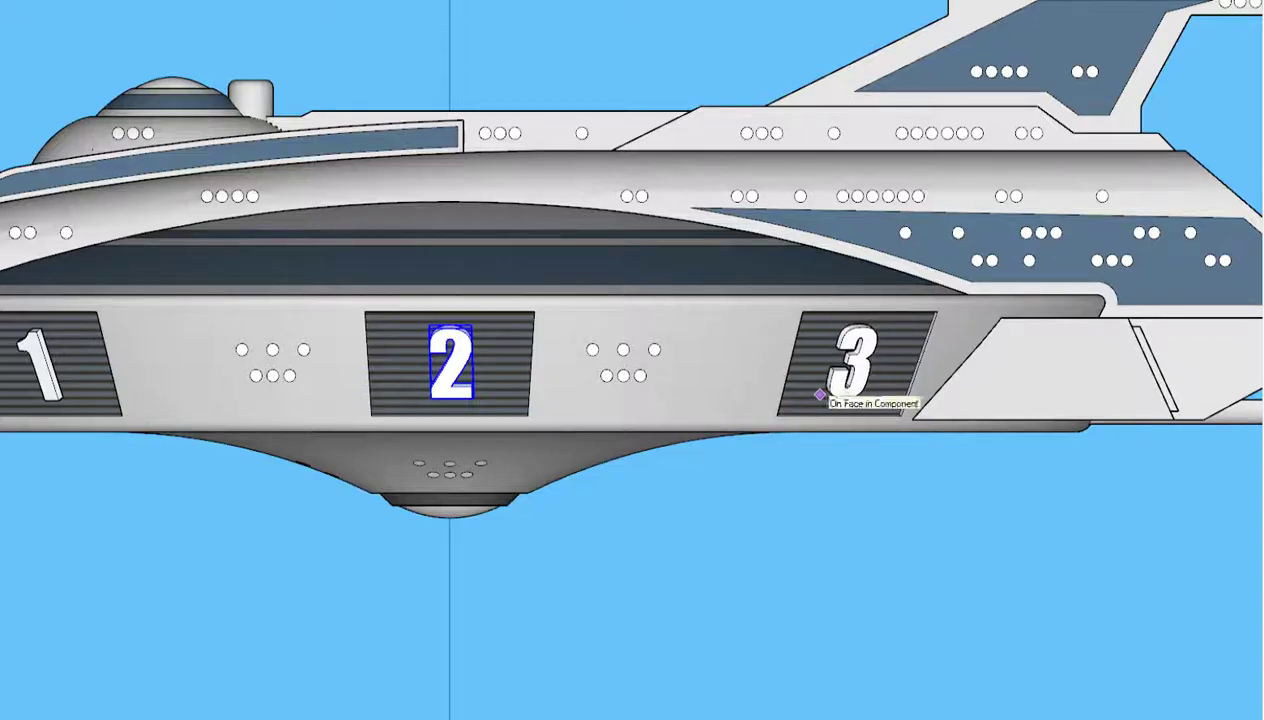
left_click(820, 395)
scroll(879, 457, "down", 3)
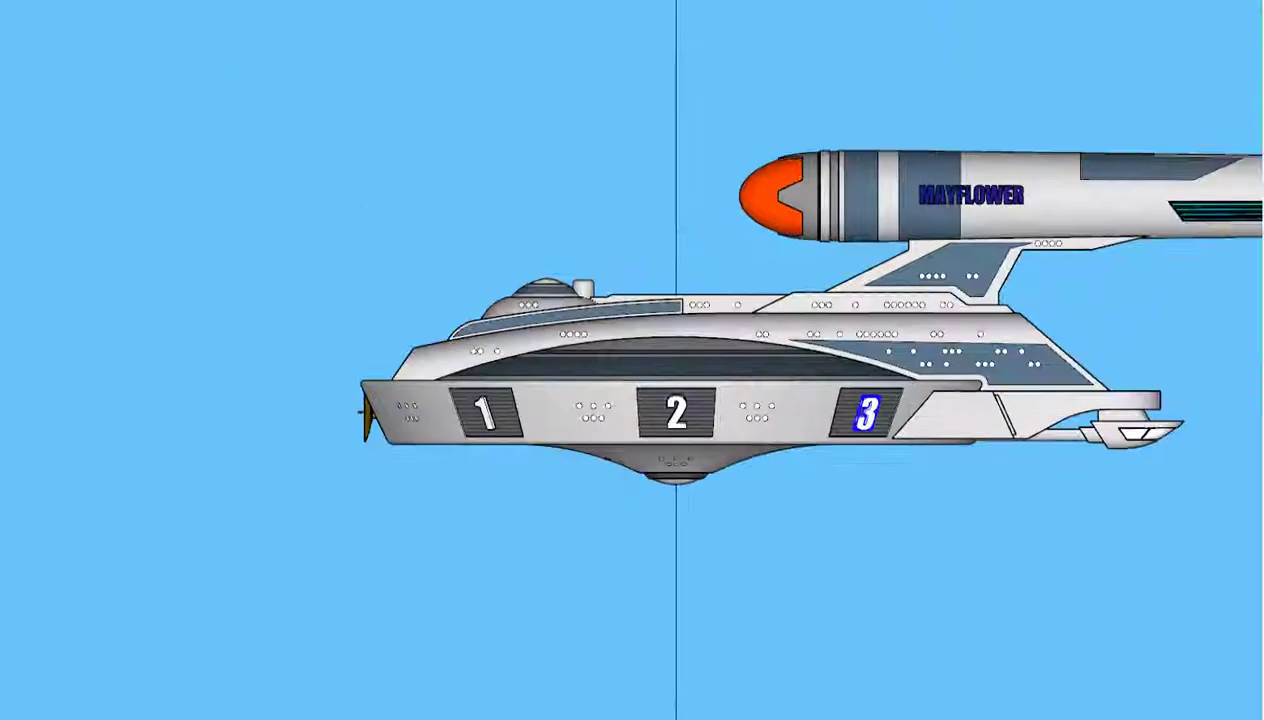
scroll(845, 400, "up", 3)
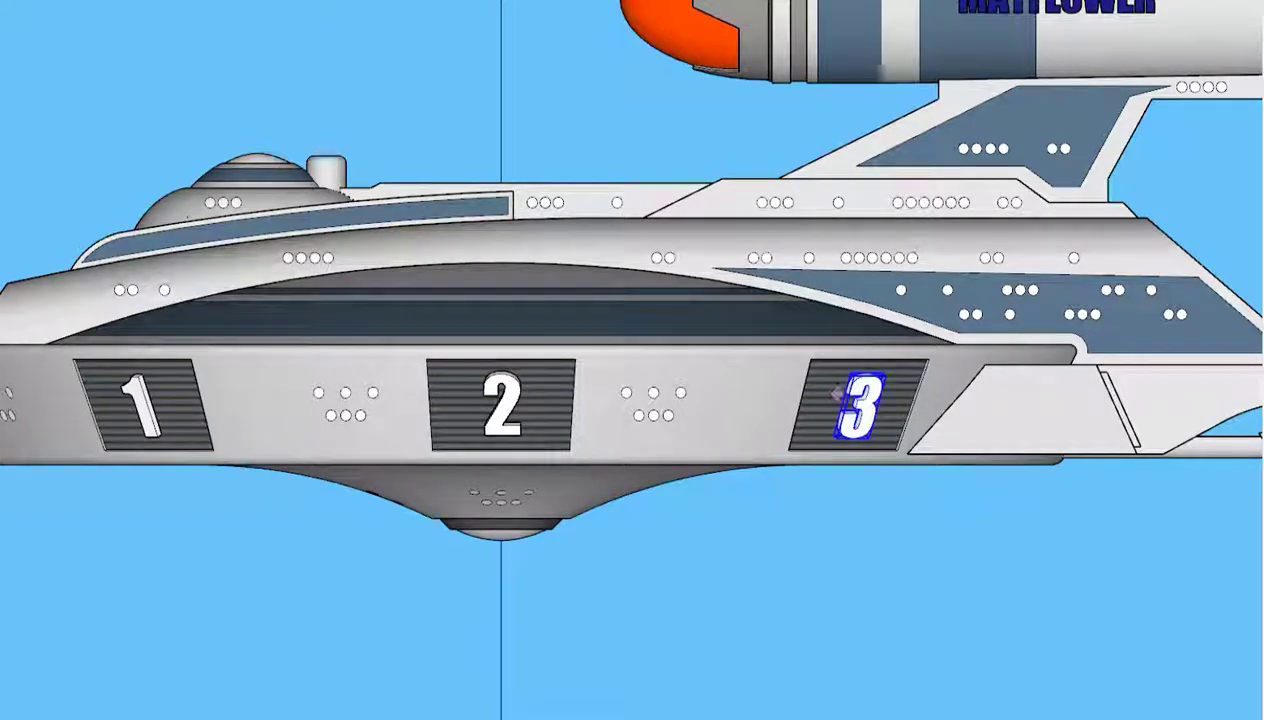
scroll(834, 401, "up", 3)
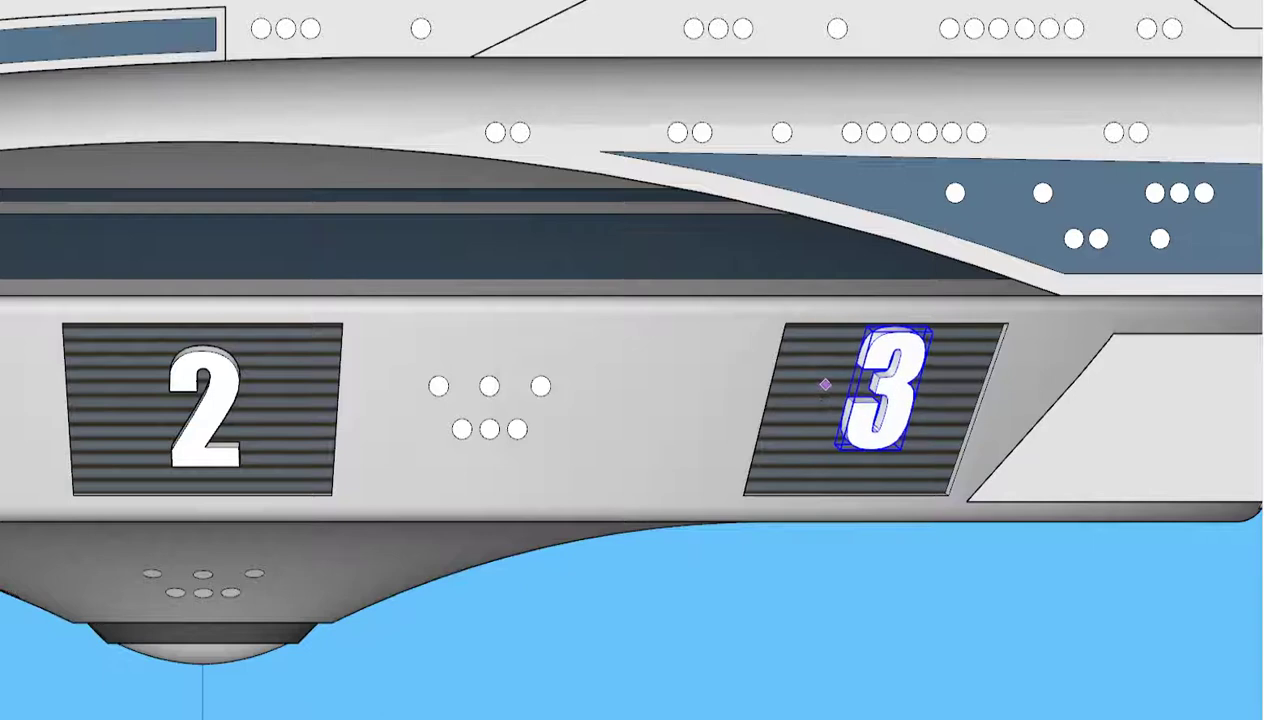
scroll(817, 401, "down", 7)
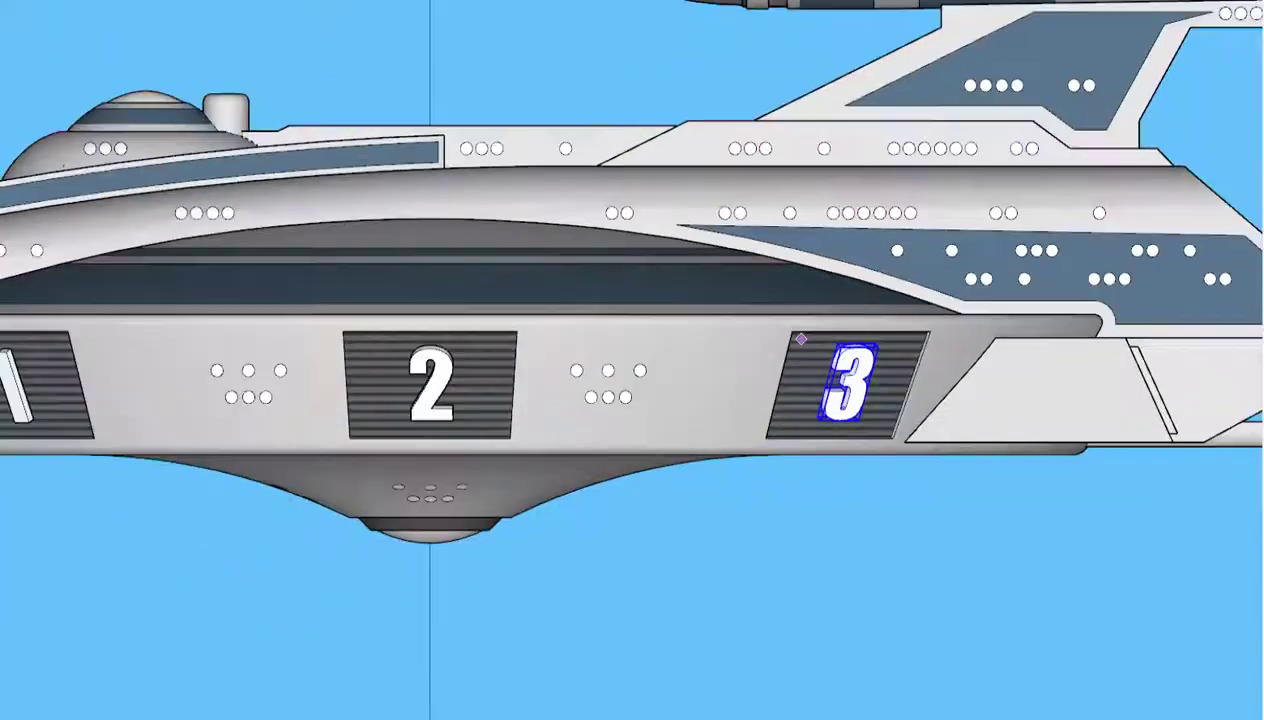
left_click(60, 0)
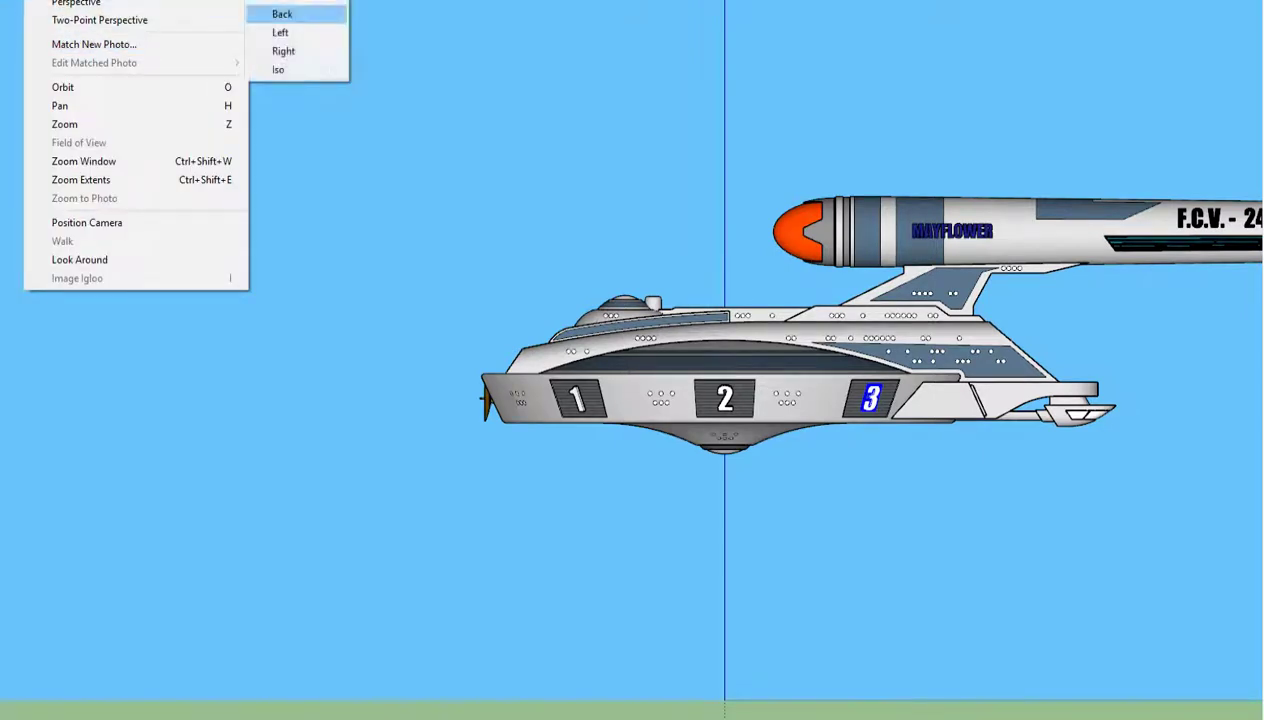
- Switch to the left side view and place a 3D number 4 on the first vent panel
left_click(280, 32)
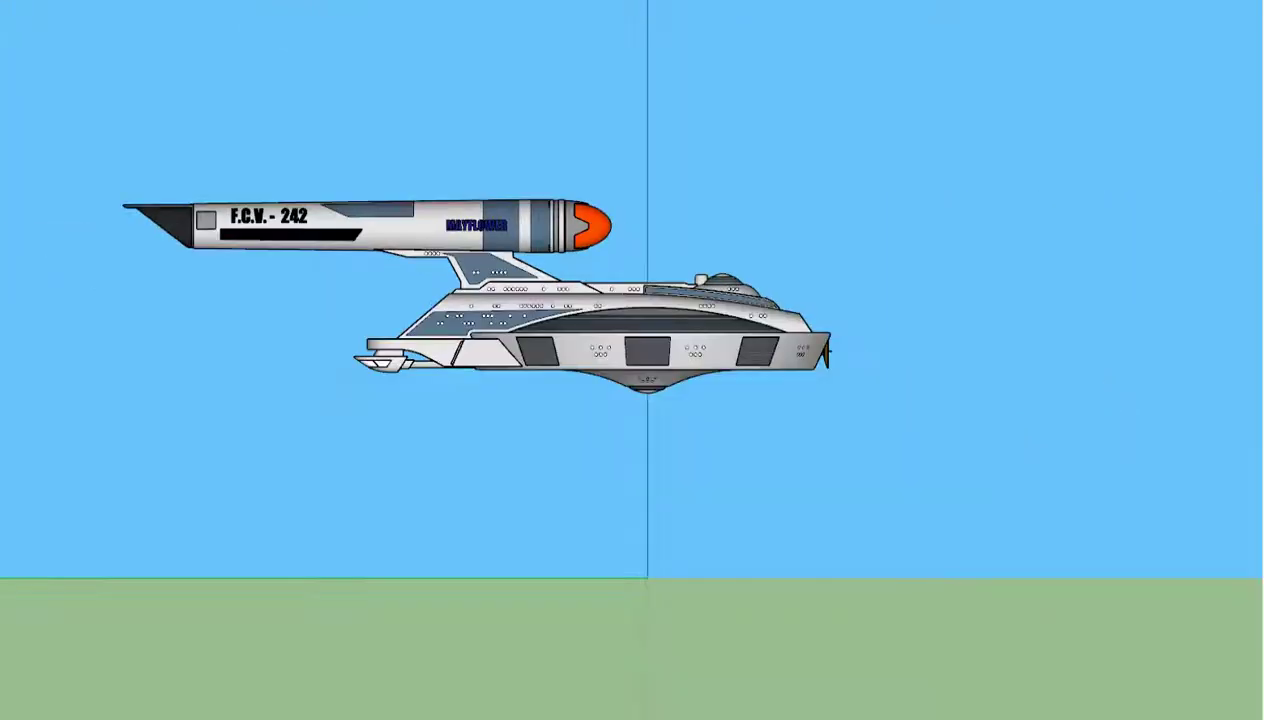
scroll(705, 400, "up", 3)
scroll(705, 400, "up", 3)
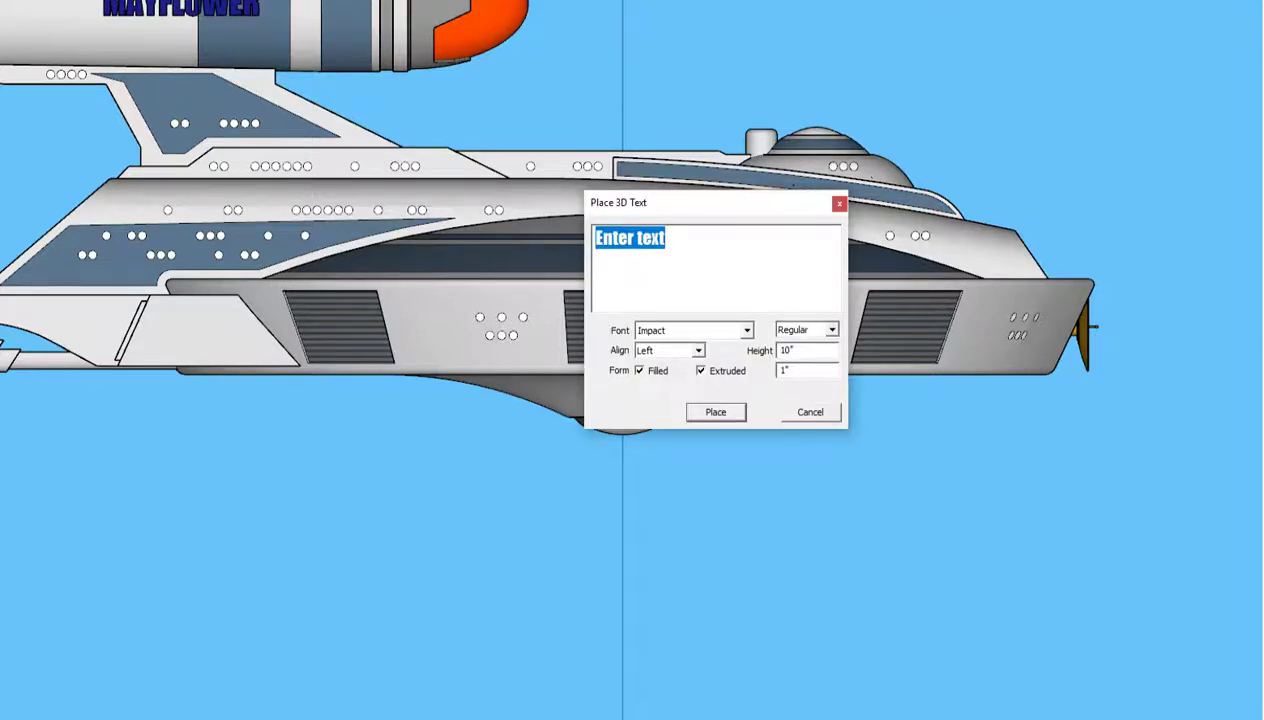
type("4")
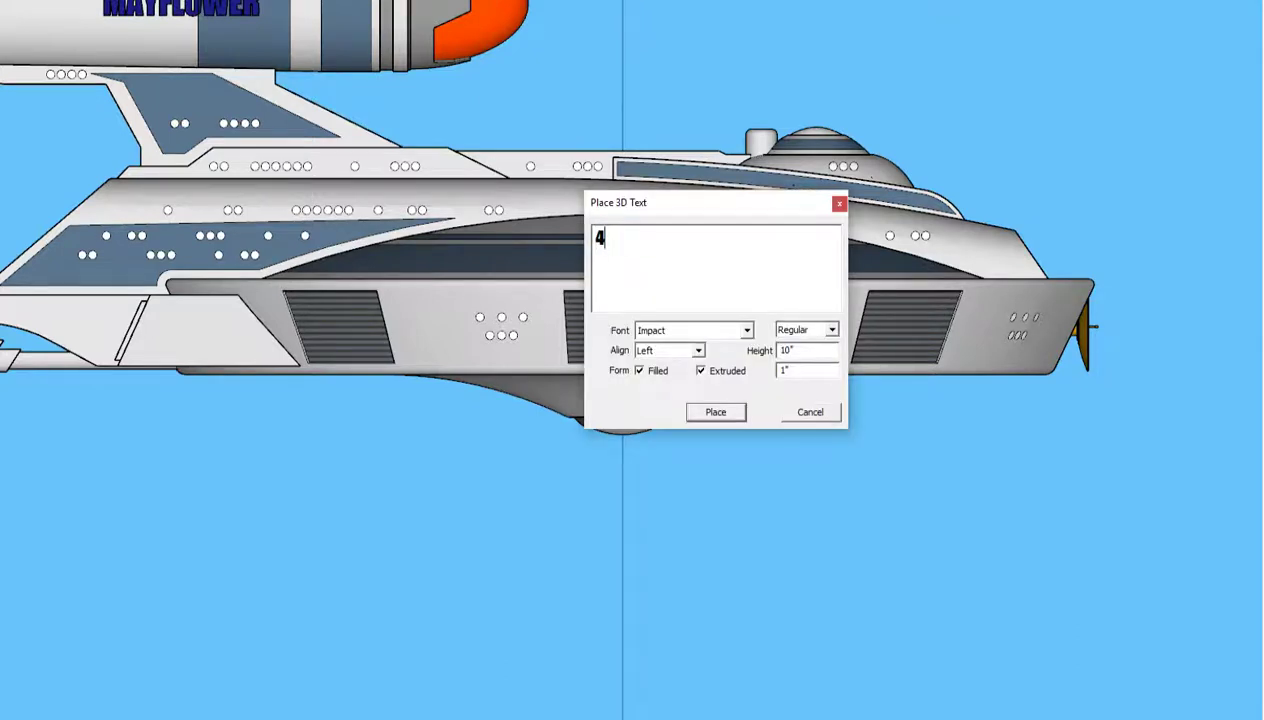
left_click(716, 412)
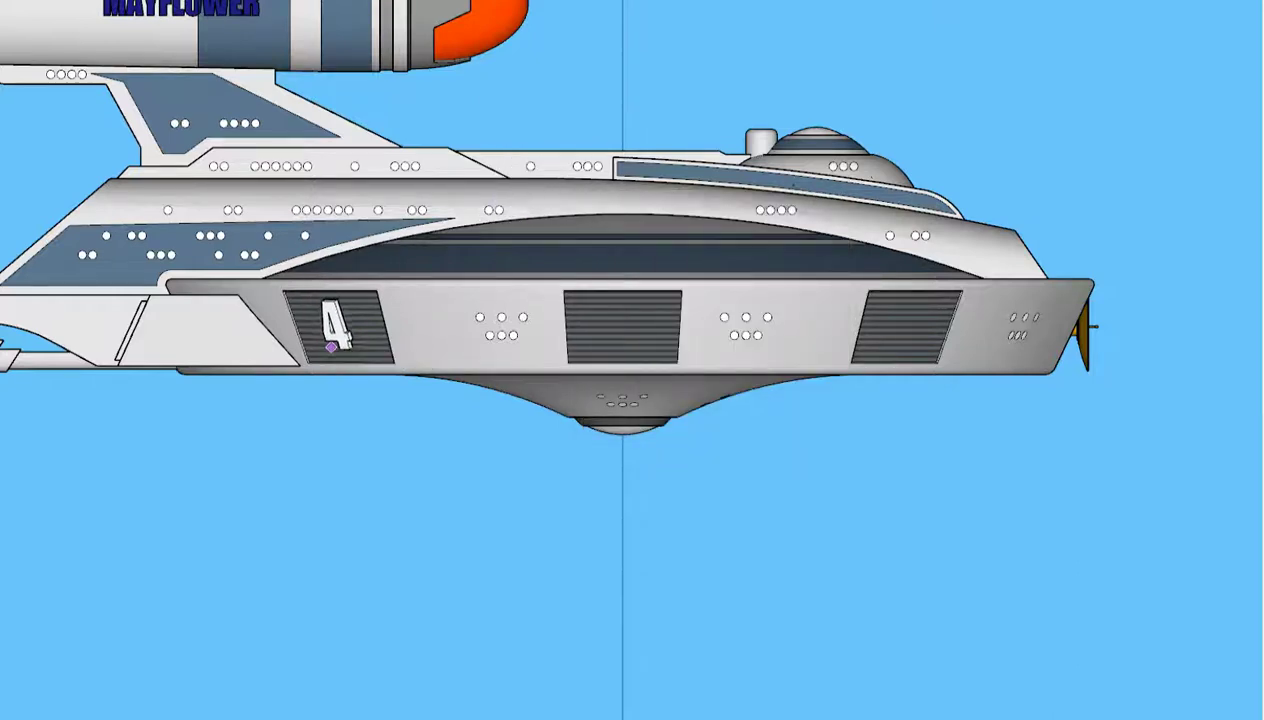
left_click(333, 347)
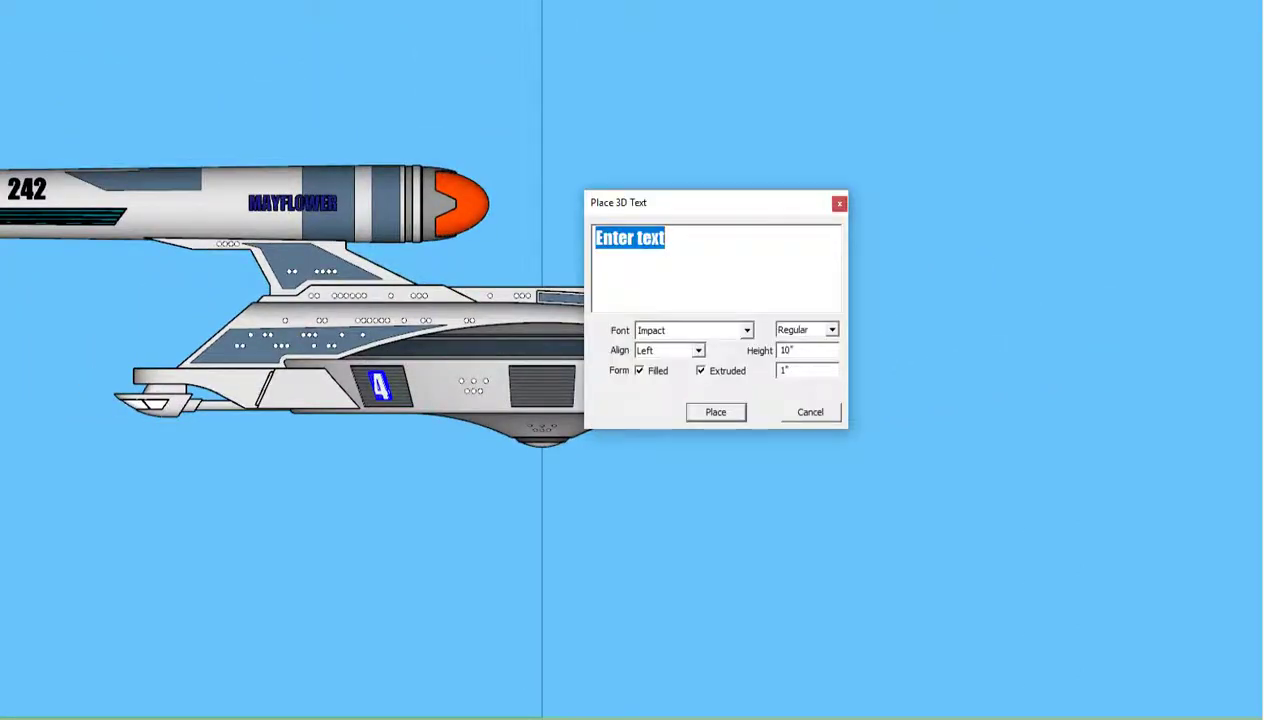
- Place a 3D number 5 on the middle vent panel
type("5")
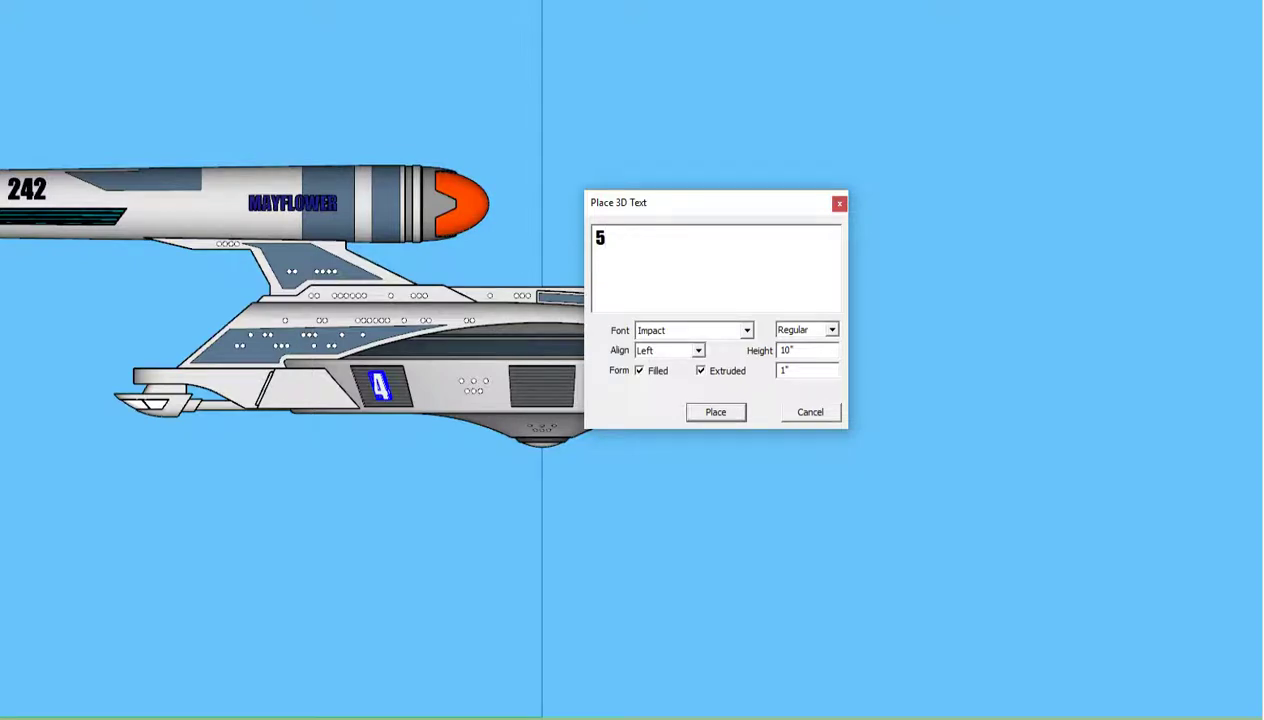
left_click(715, 412)
scroll(530, 400, "up", 3)
scroll(540, 420, "up", 2)
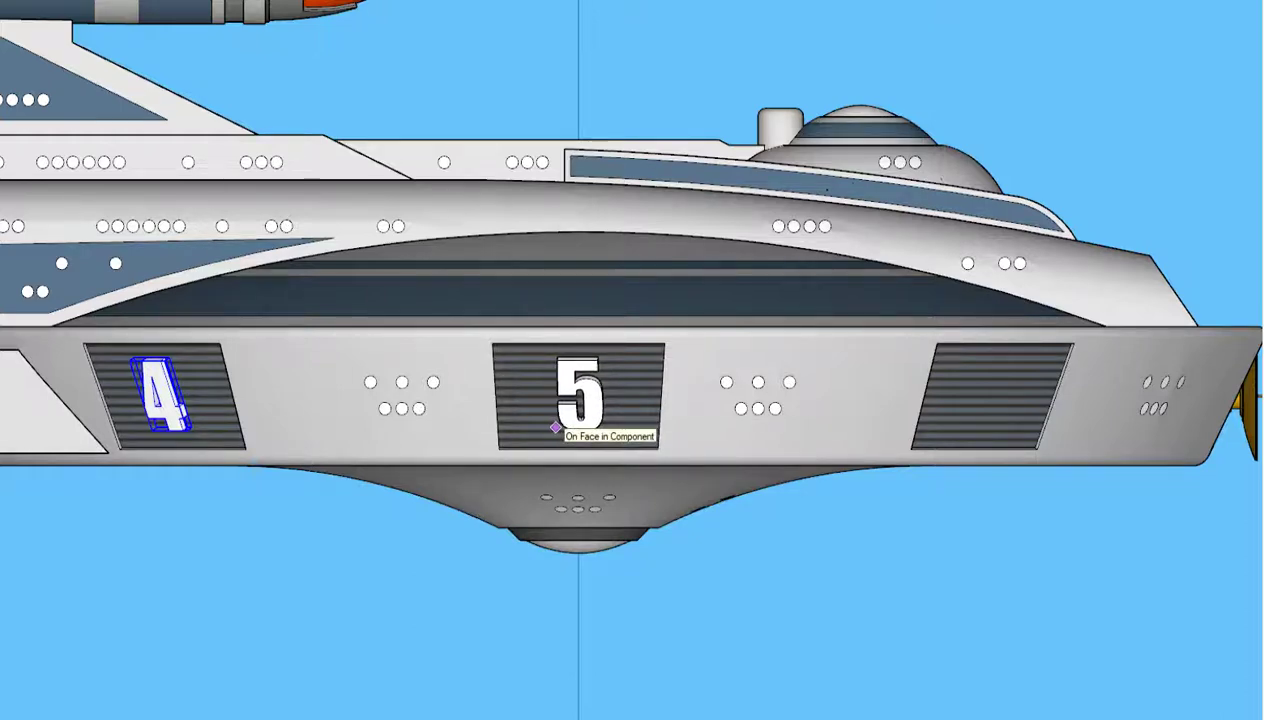
left_click(555, 427)
scroll(770, 430, "down", 2)
scroll(770, 430, "down", 2)
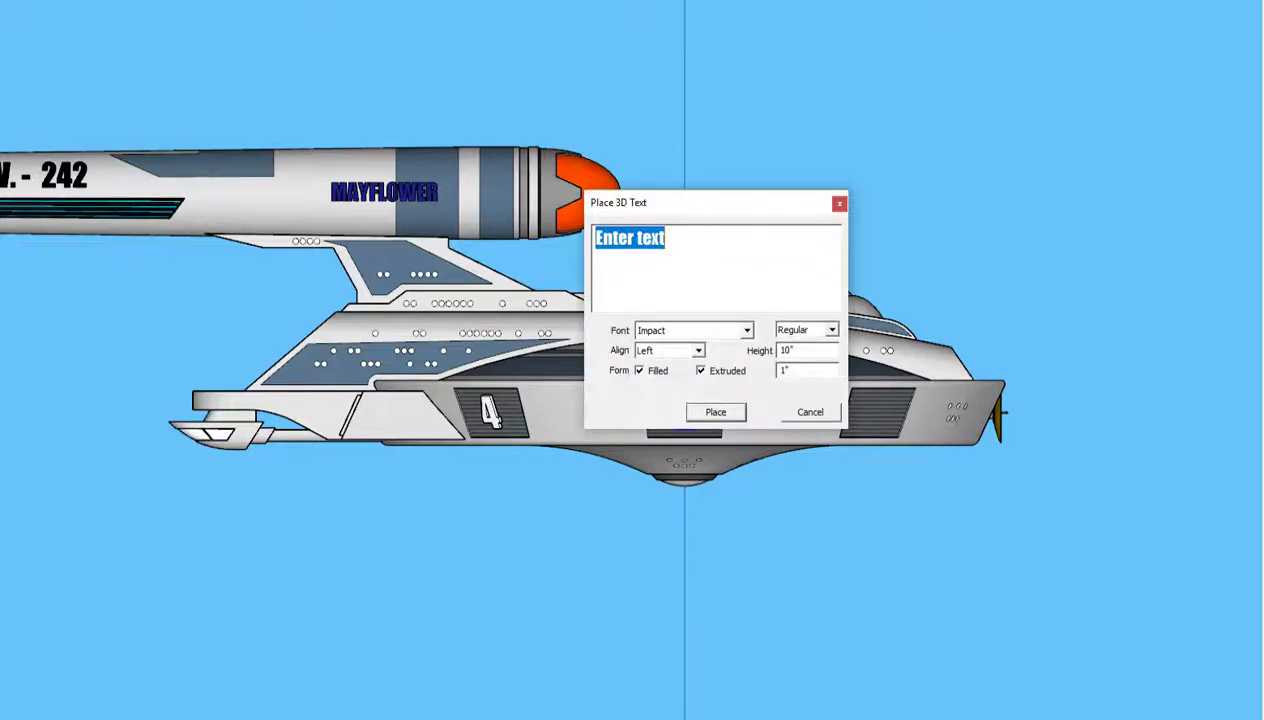
- Place a 3D number 6 on the rear vent panel
type("6")
left_click(716, 412)
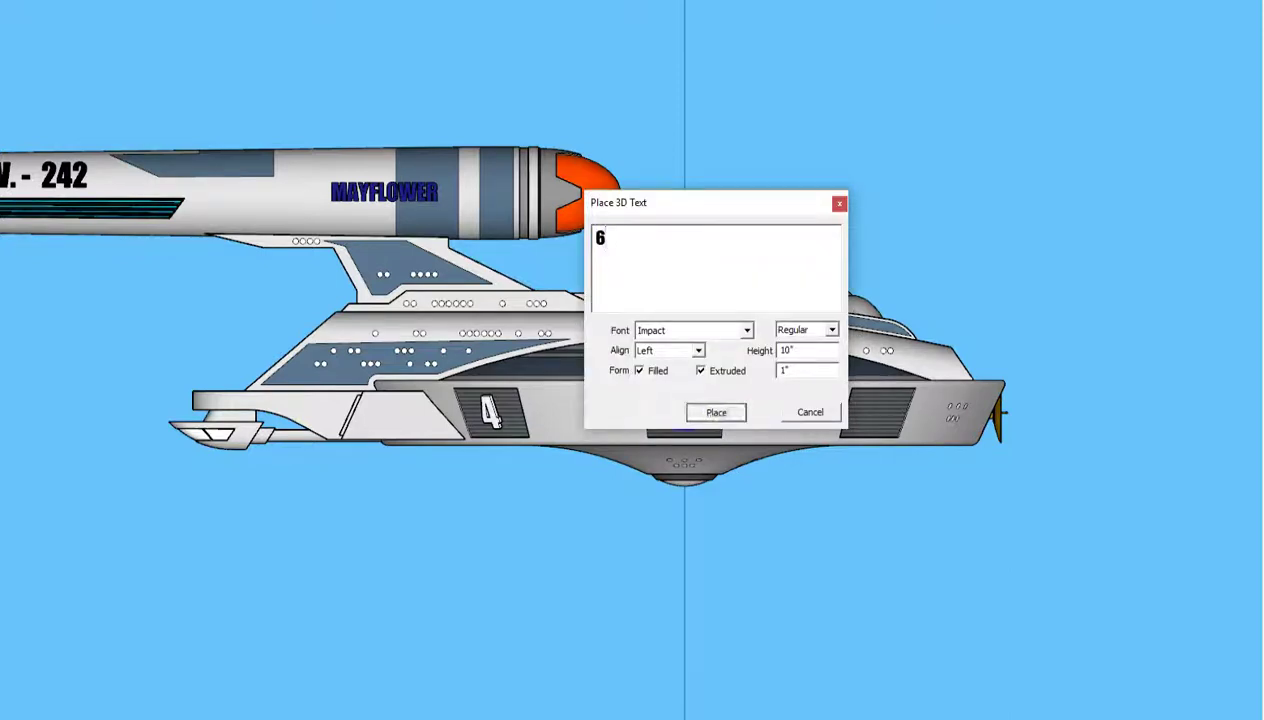
scroll(985, 420, "up", 2)
scroll(950, 420, "up", 3)
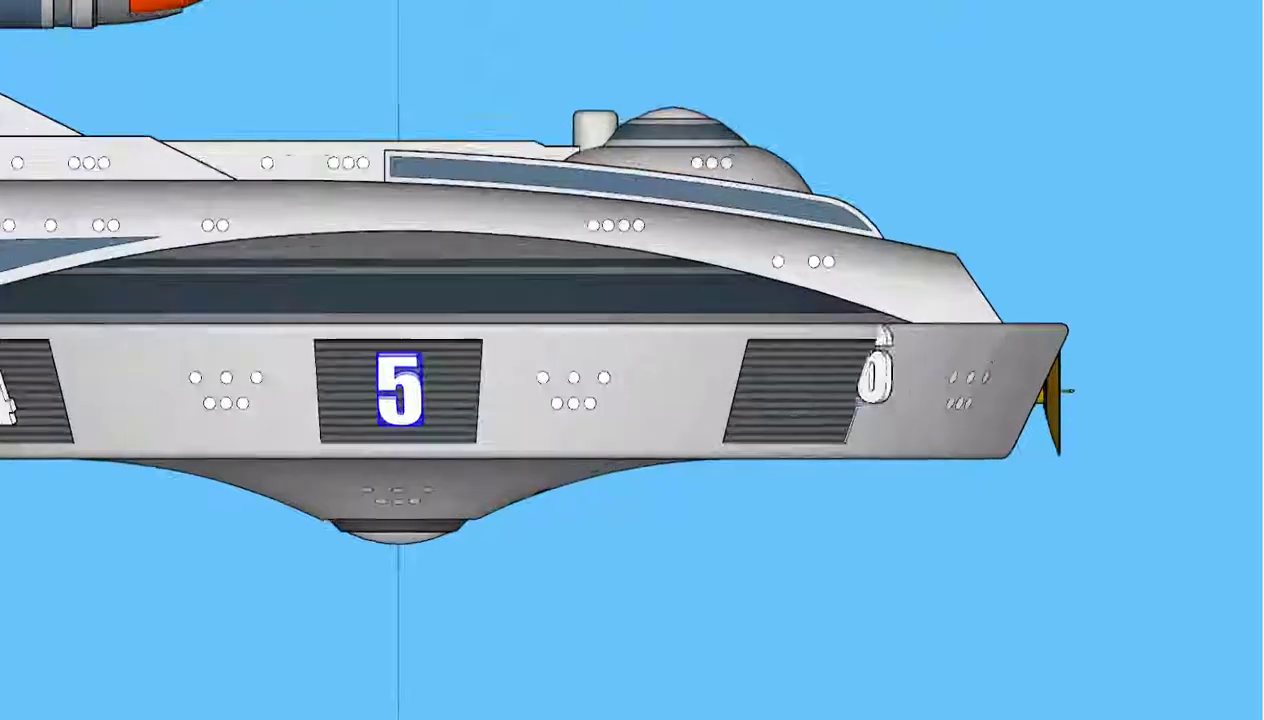
left_click(771, 425)
scroll(945, 328, "down", 3)
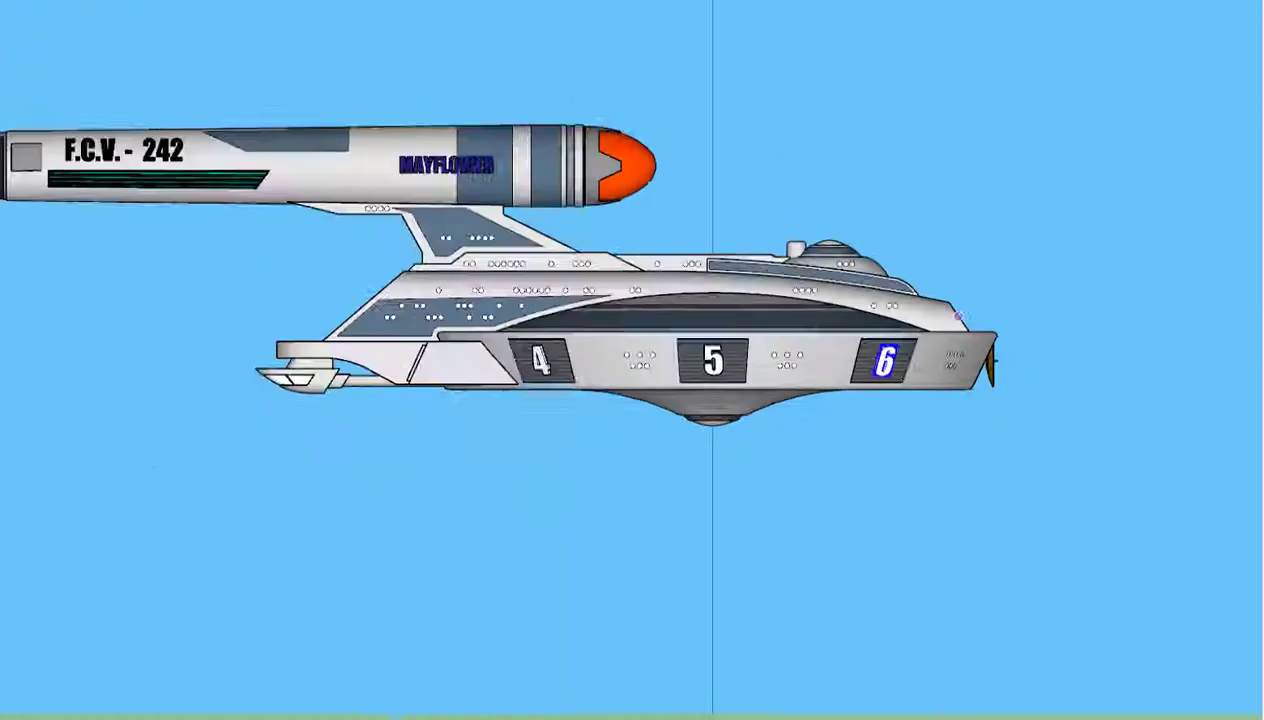
scroll(945, 328, "down", 2)
- Scale the 6 numeral's depth outward so it thickens off its vent panel
key("alt+f")
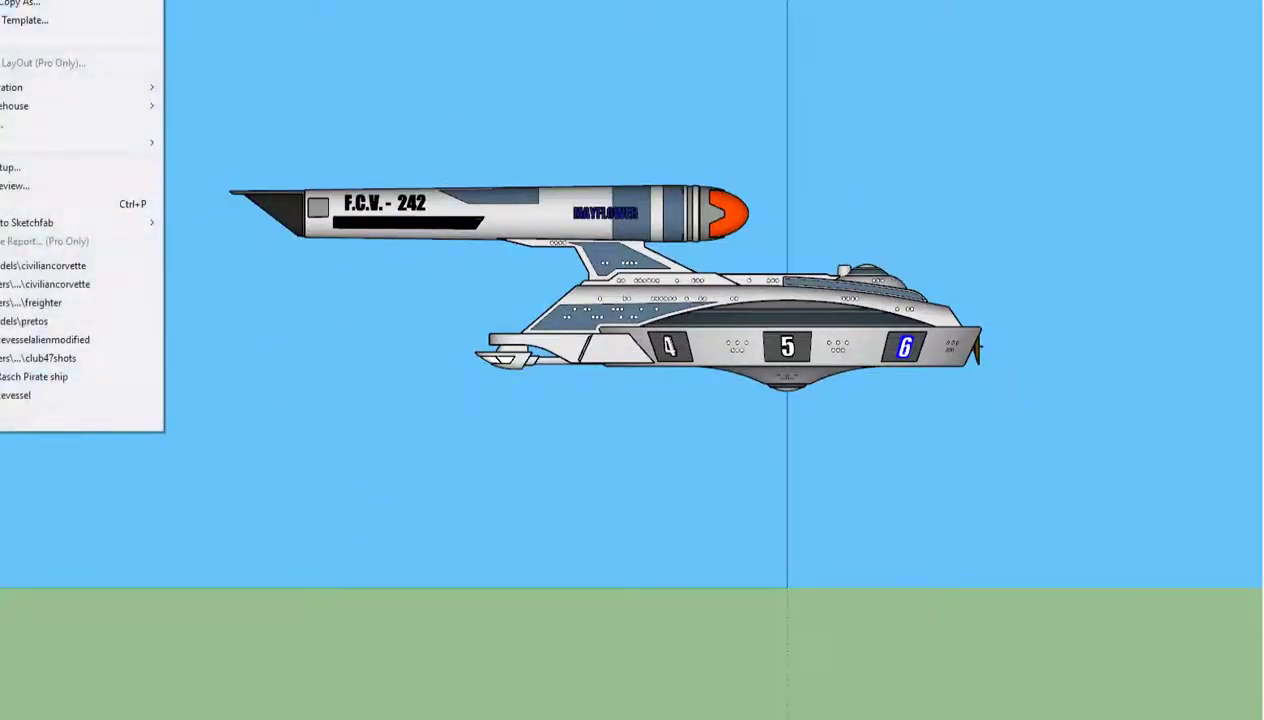
key("Escape")
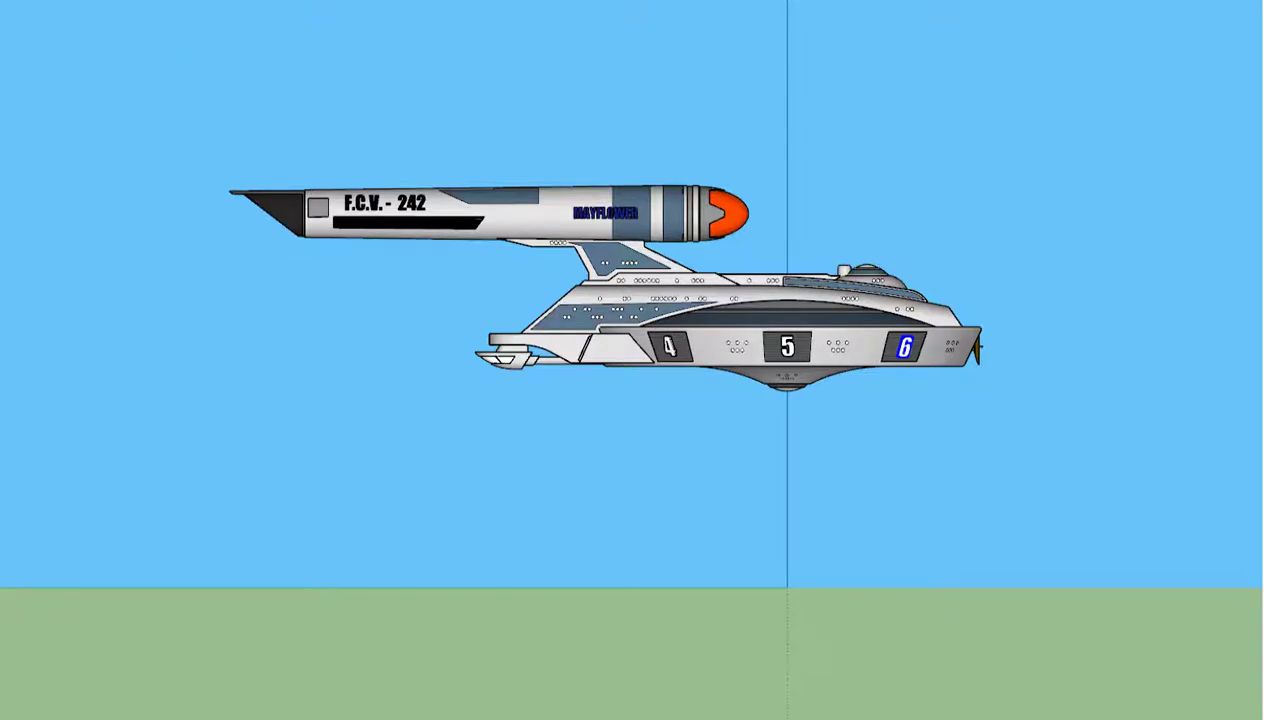
scroll(994, 277, "up", 2)
scroll(994, 277, "up", 1)
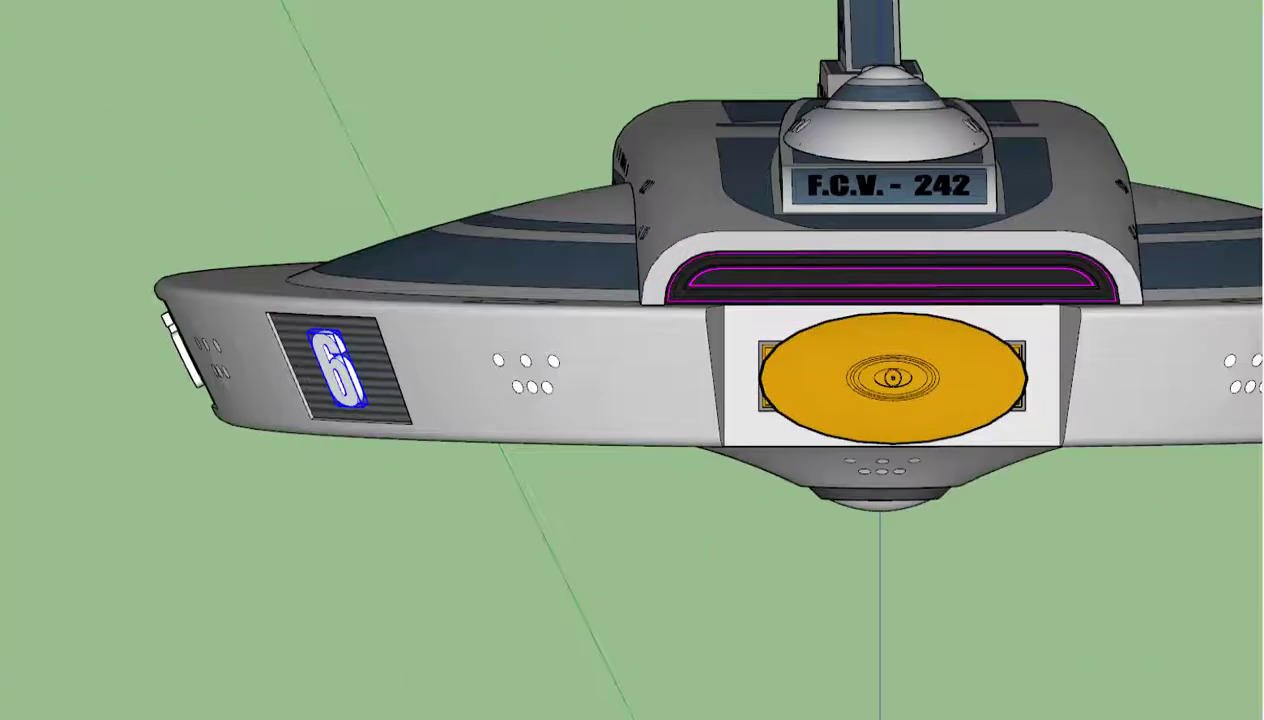
key("s")
mouse_move(352, 370)
left_mouse_down()
mouse_move(312, 386)
mouse_move(358, 352)
mouse_move(296, 396)
mouse_move(335, 370)
mouse_move(310, 381)
left_mouse_up()
- Scale the 6, 5 and 4 numerals into deep blocks protruding from their vent panels
mouse_move(310, 381)
middle_mouse_down()
mouse_move(360, 370)
mouse_move(300, 380)
middle_mouse_up()
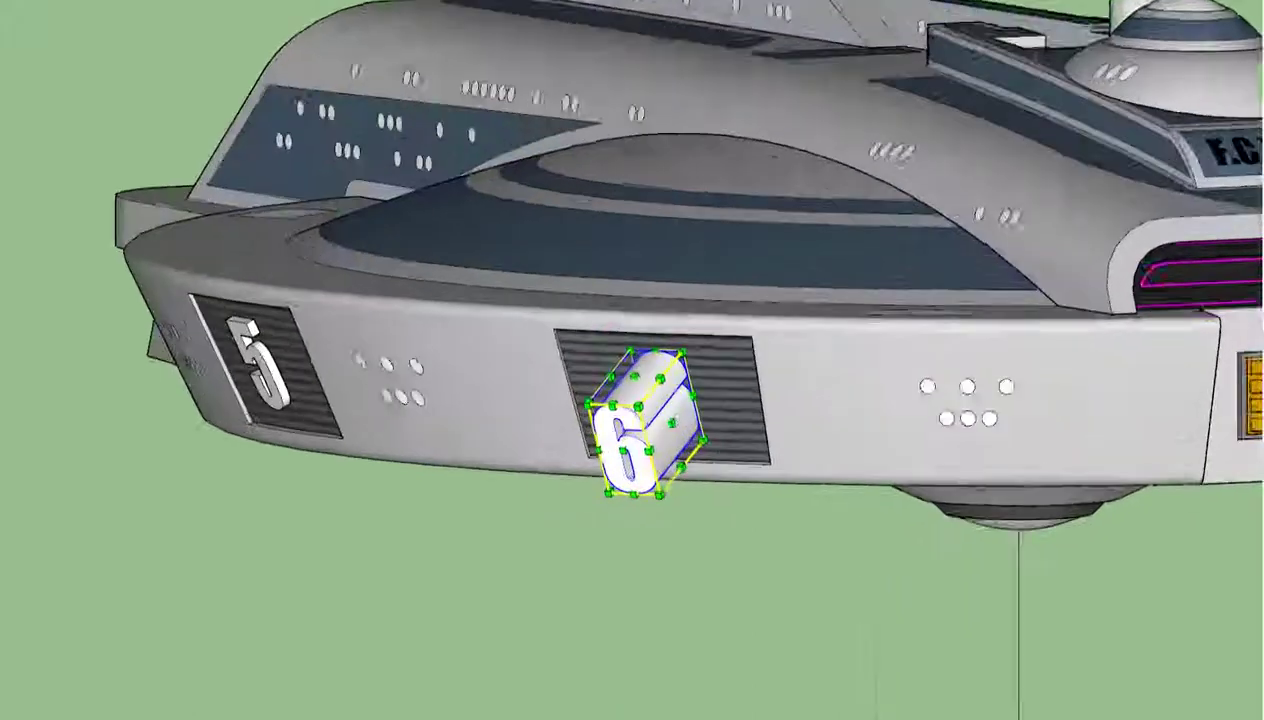
scroll(237, 410, "up", 3)
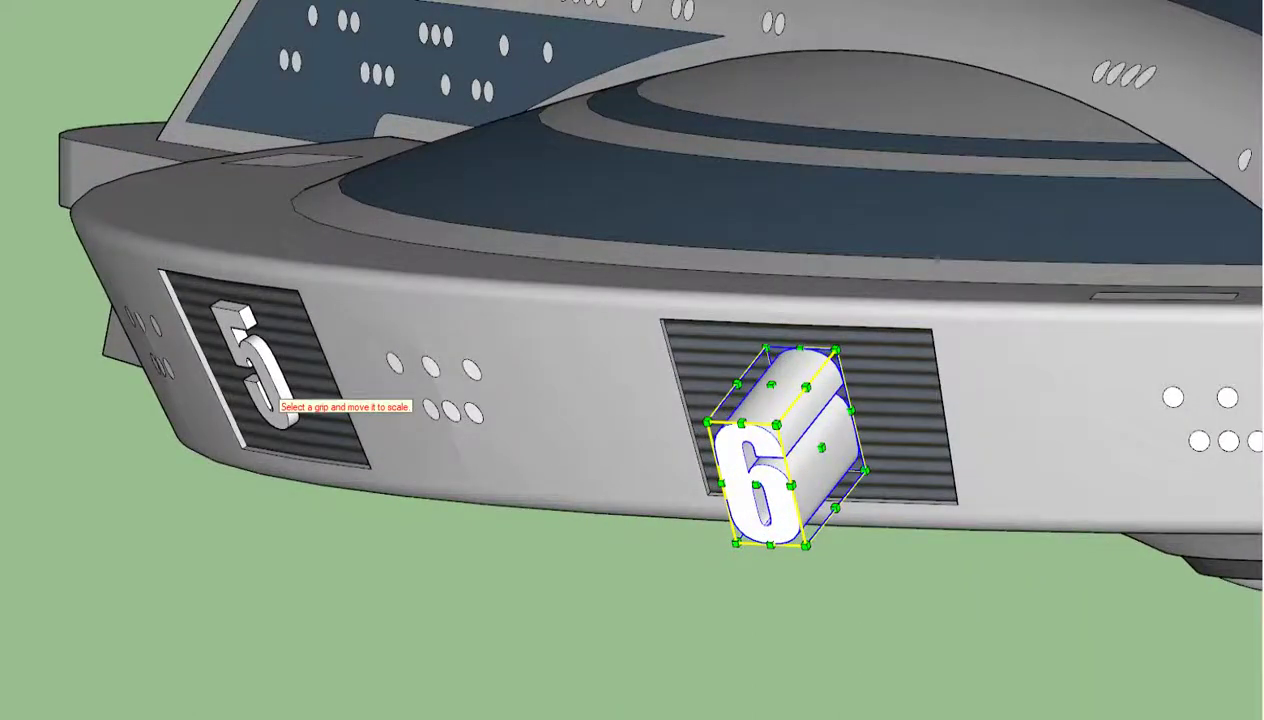
key("ctrl+t")
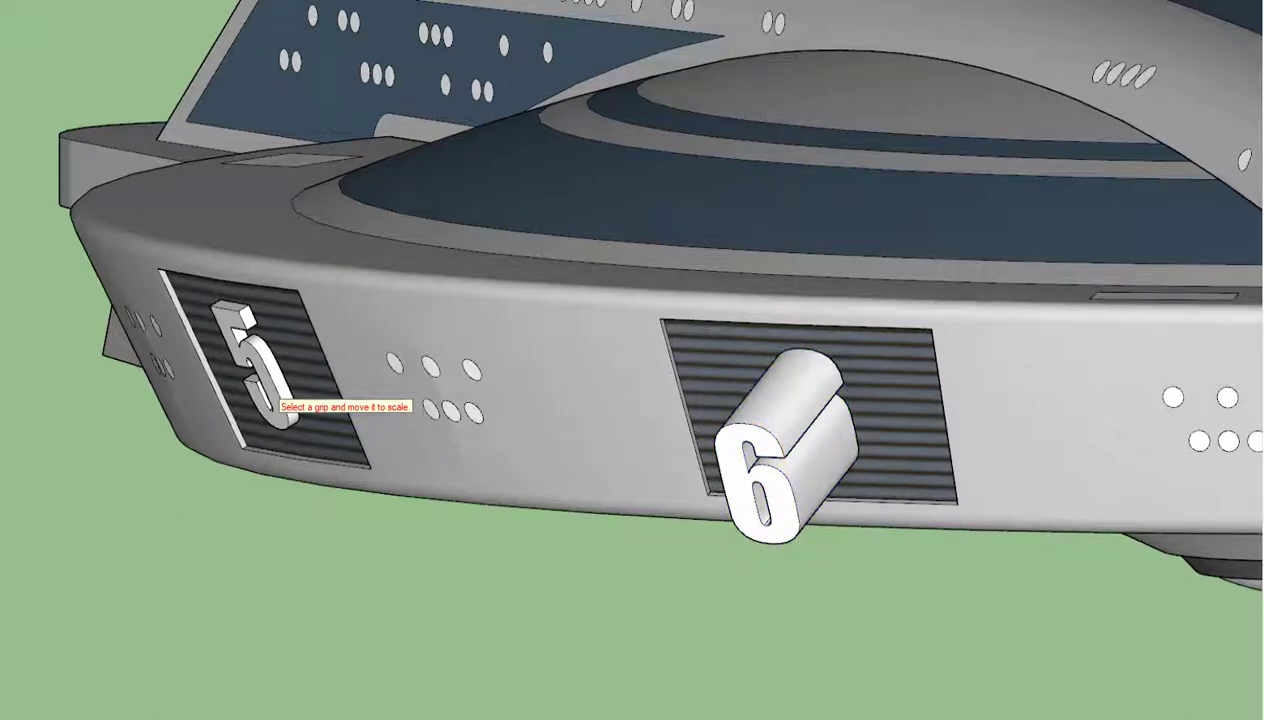
left_click(260, 370)
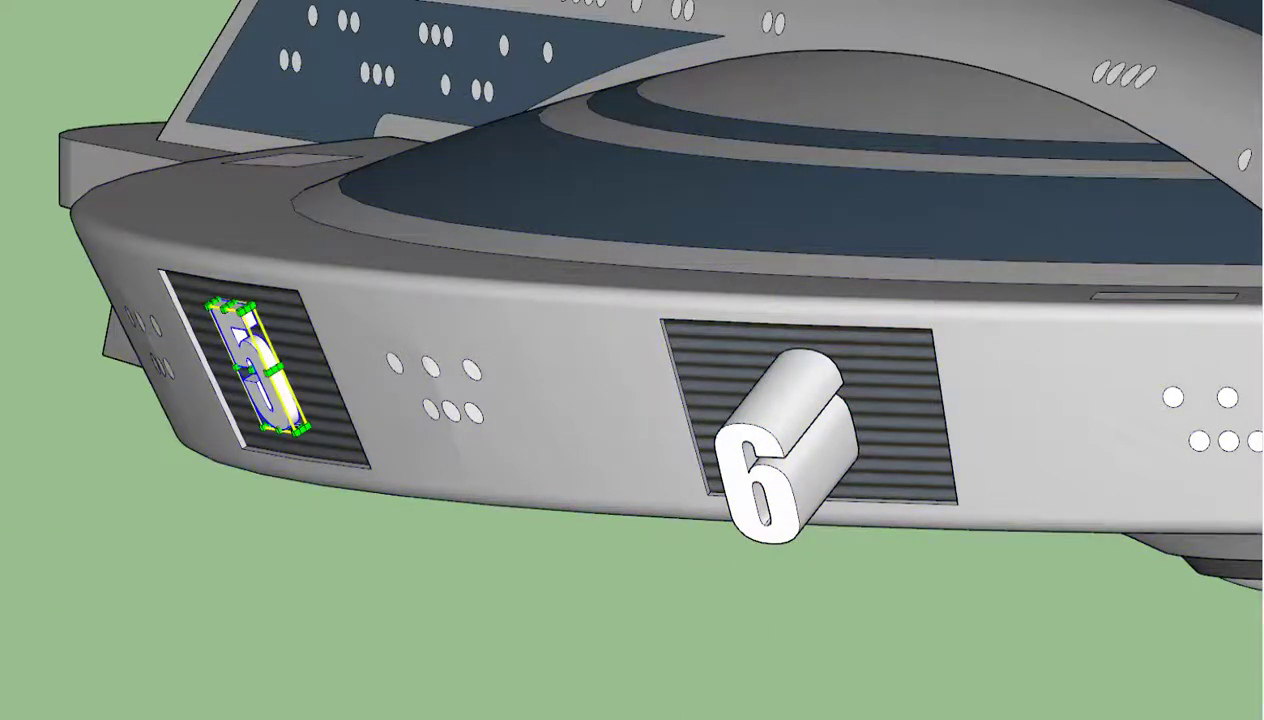
left_click_drag(258, 368, 158, 427)
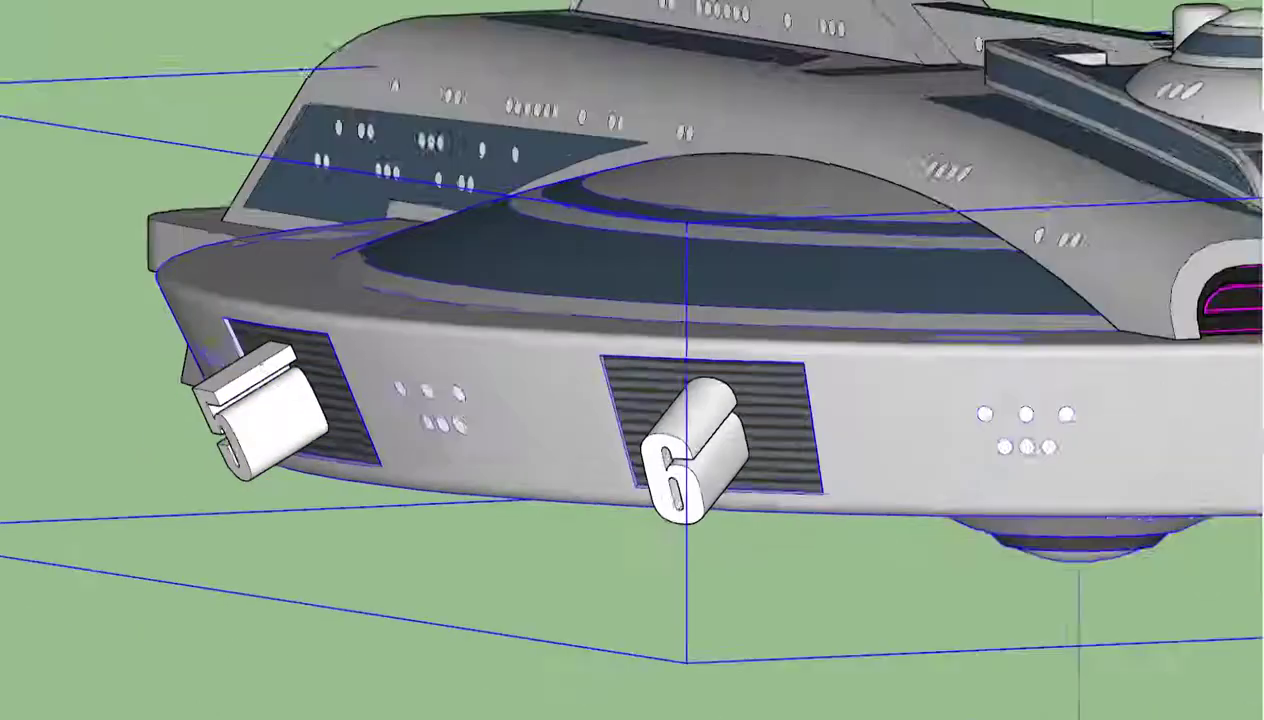
middle_click_drag(632, 400, 700, 300)
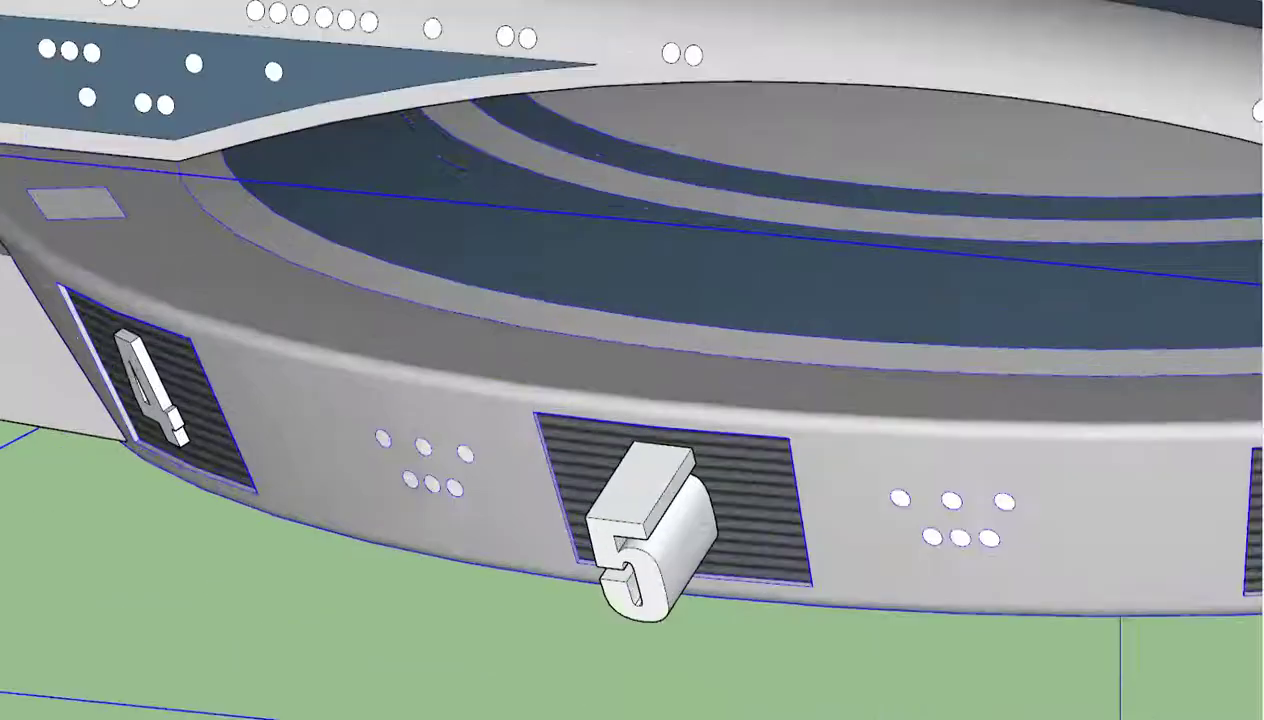
left_click(148, 385)
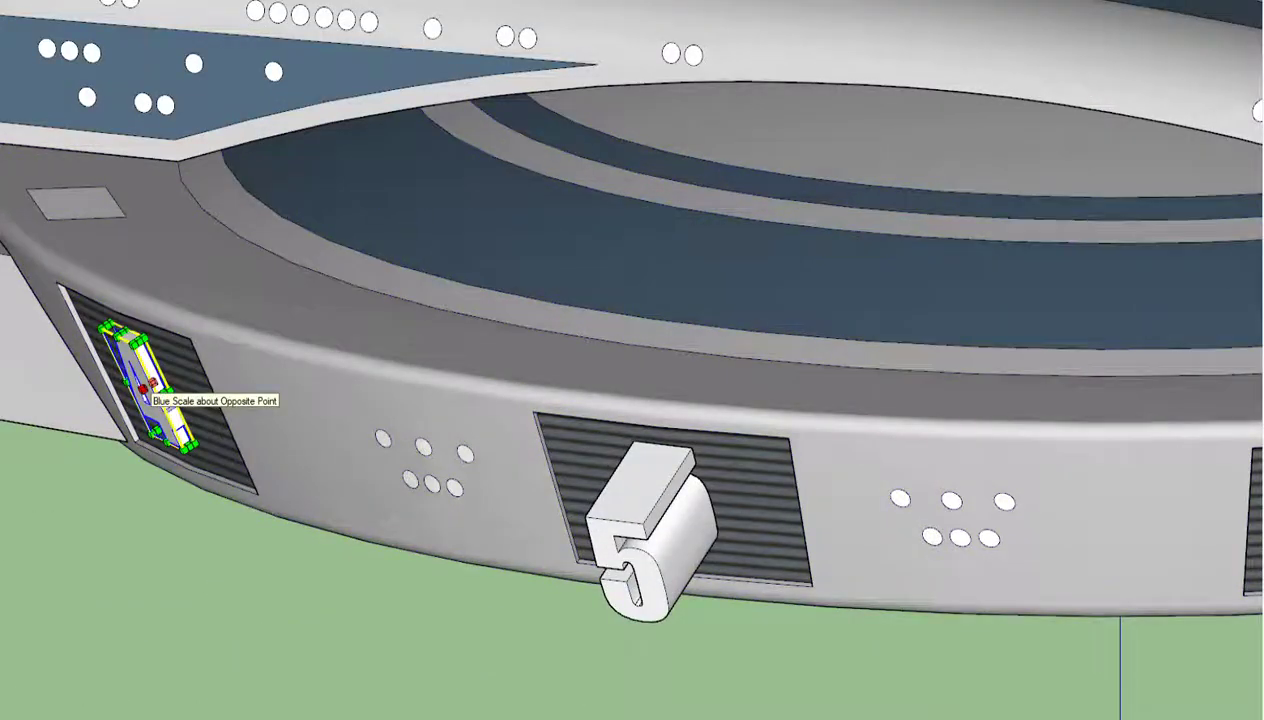
left_click_drag(148, 385, 110, 415)
scroll(632, 400, "down", 3)
mouse_move(632, 400)
middle_mouse_down()
mouse_move(700, 330)
mouse_move(560, 400)
mouse_move(400, 400)
middle_mouse_up()
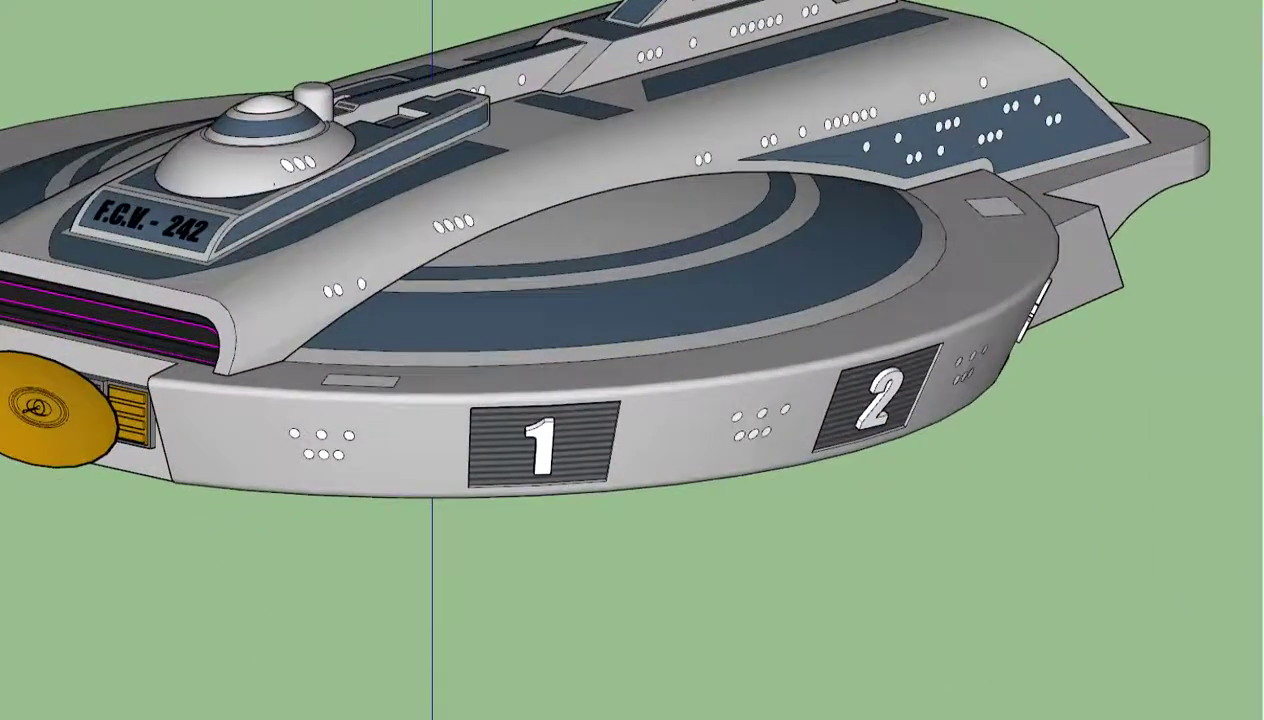
- Scale the 1 and 2 numerals into deep blocks jutting from their panels
left_click(540, 445)
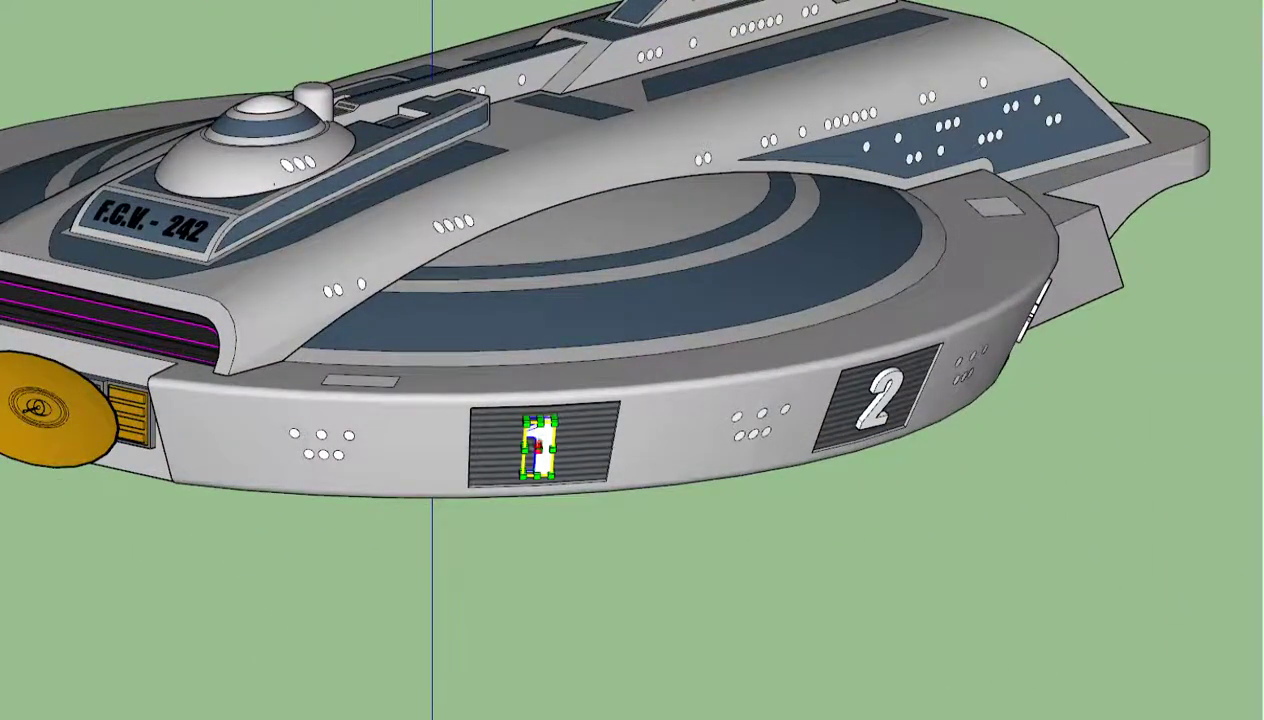
left_click_drag(540, 445, 532, 500)
scroll(955, 370, "up", 3)
scroll(955, 370, "up", 2)
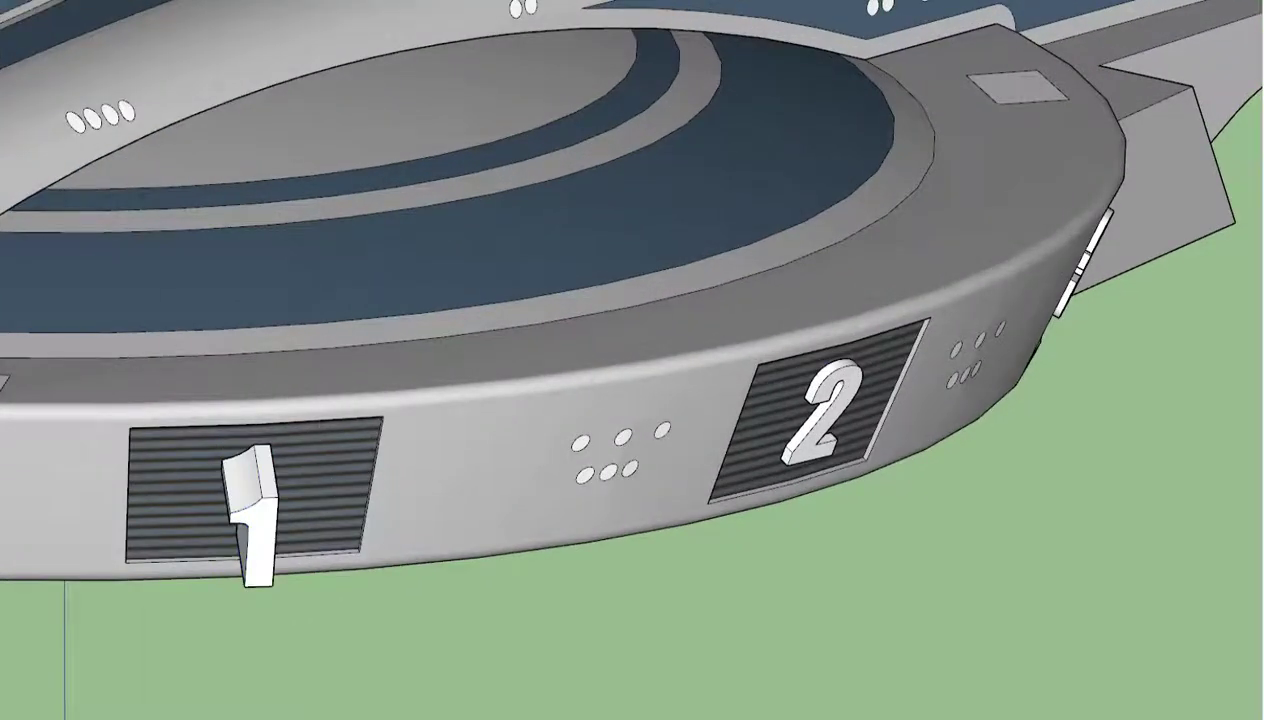
left_click(826, 410)
left_click_drag(827, 421, 850, 500)
scroll(850, 450, "down", 3)
scroll(850, 450, "down", 2)
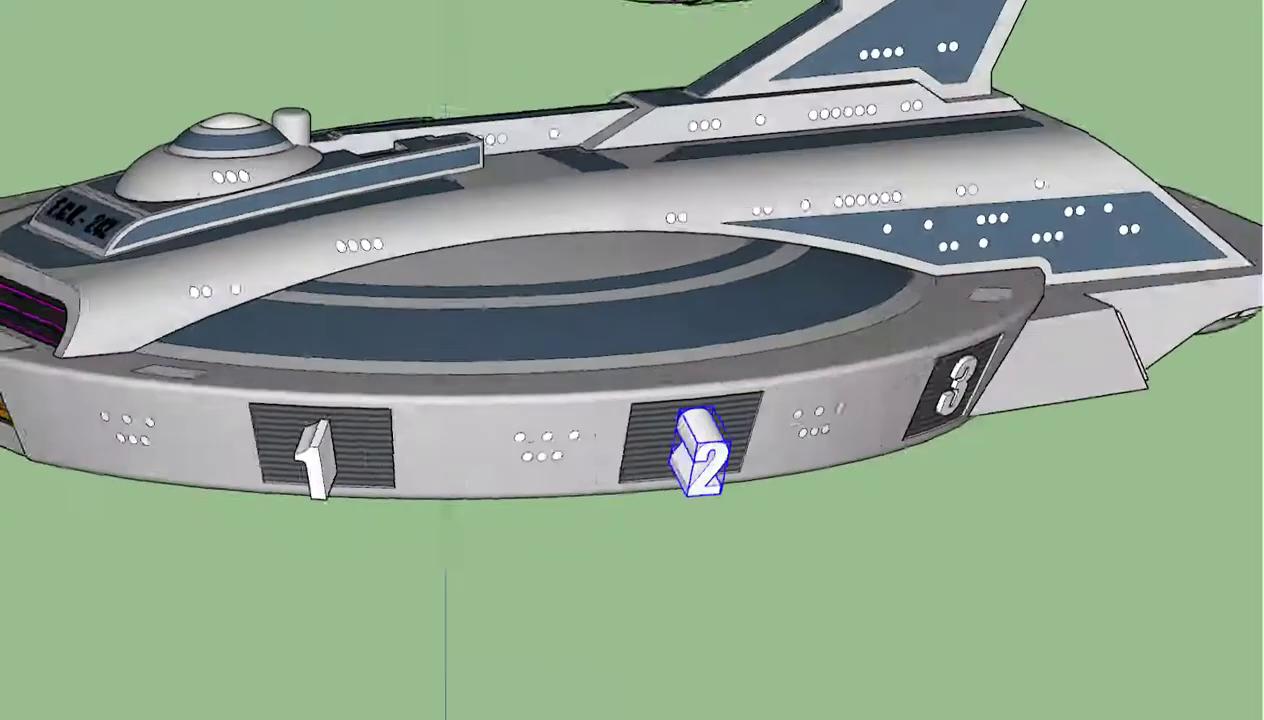
scroll(960, 380, "up", 2)
scroll(960, 380, "up", 2)
- Thicken the 3 numeral into a protruding block and orbit to view the whole ship from above
left_click(826, 410)
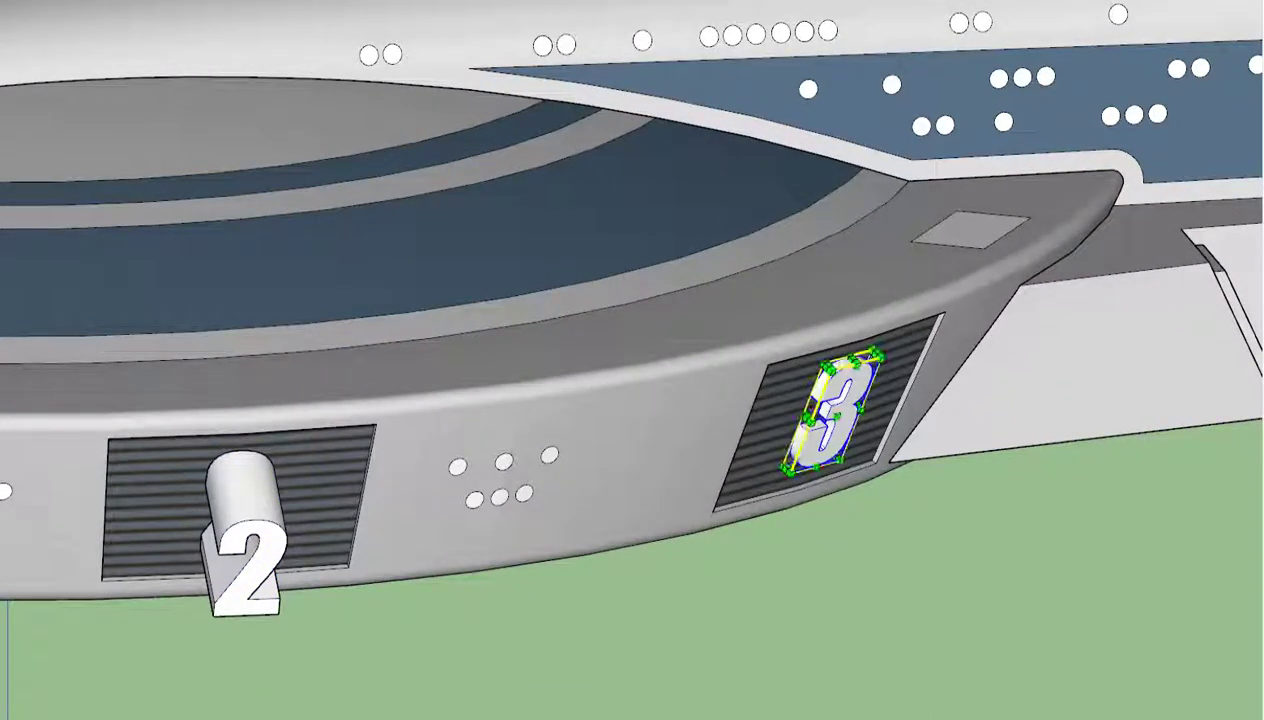
left_click_drag(836, 418, 880, 451)
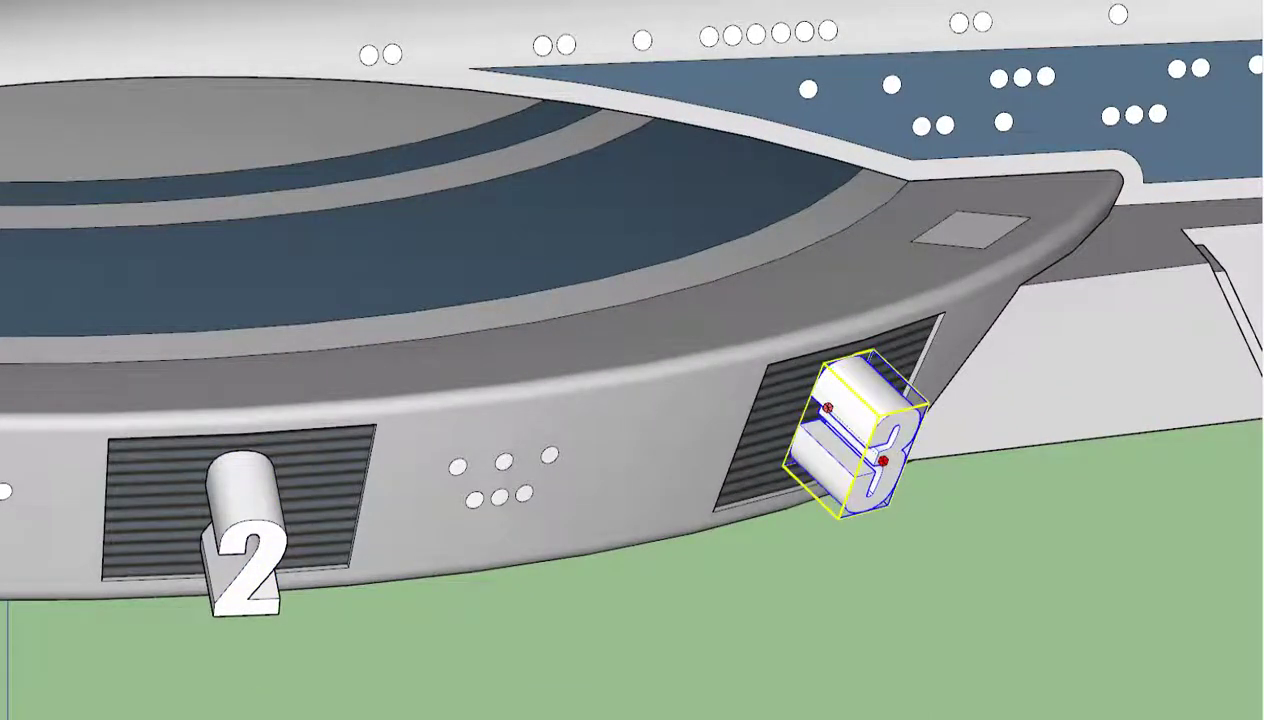
scroll(880, 451, "down", 3)
scroll(880, 451, "up", 1)
scroll(632, 360, "down", 4)
scroll(632, 360, "down", 1)
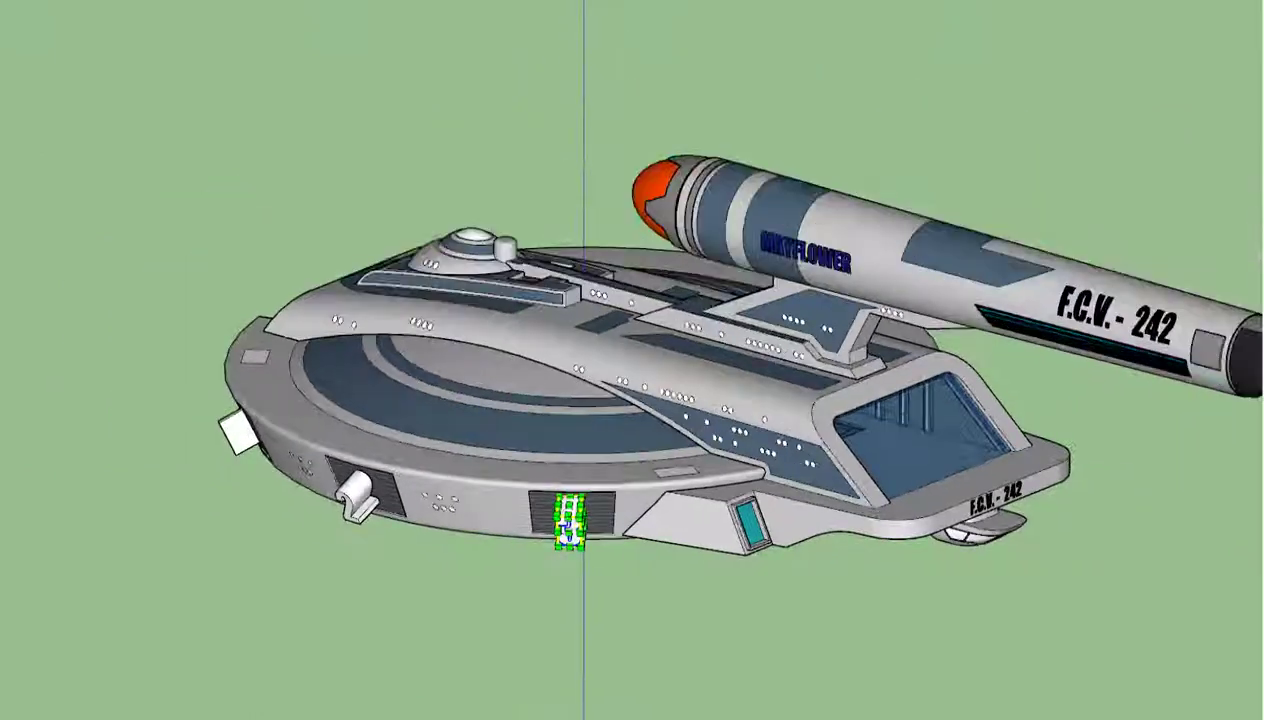
mouse_move(632, 360)
middle_mouse_down()
mouse_move(632, 420)
mouse_move(600, 470)
middle_mouse_up()
scroll(1120, 700, "up", 2)
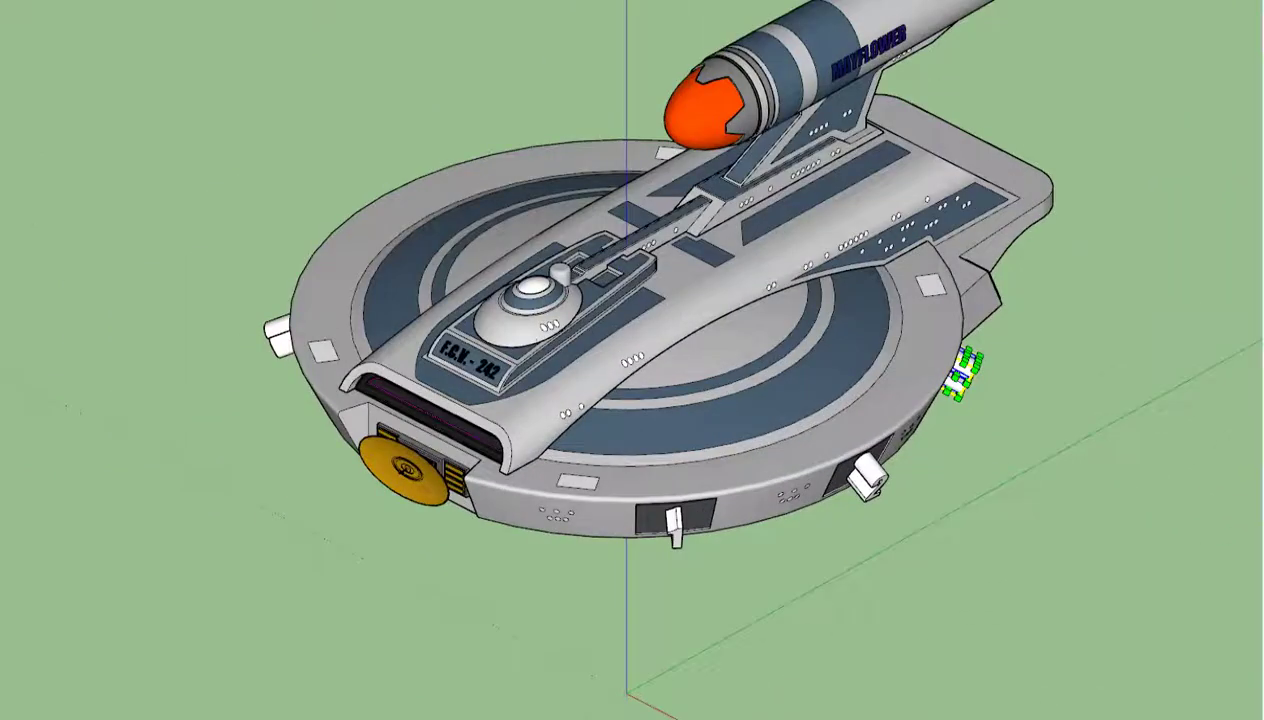
mouse_move(632, 360)
middle_mouse_down()
mouse_move(632, 420)
mouse_move(600, 440)
middle_mouse_up()
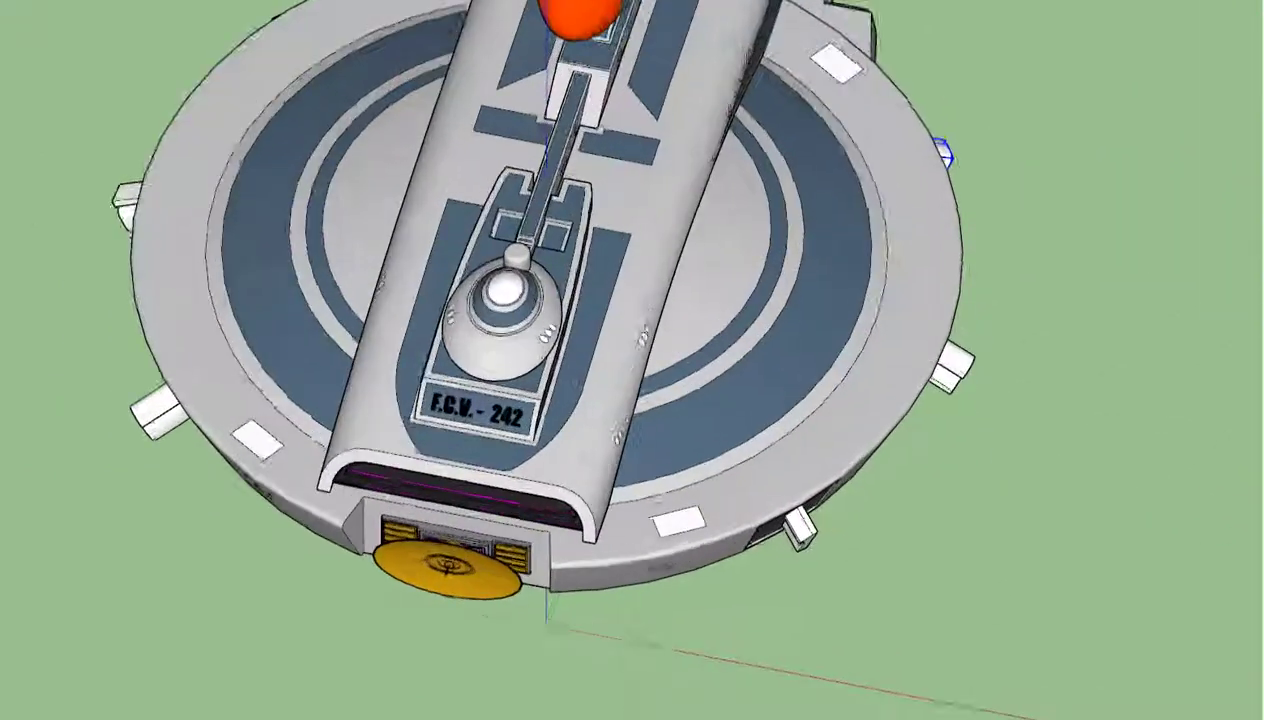
scroll(654, 580, "up", 3)
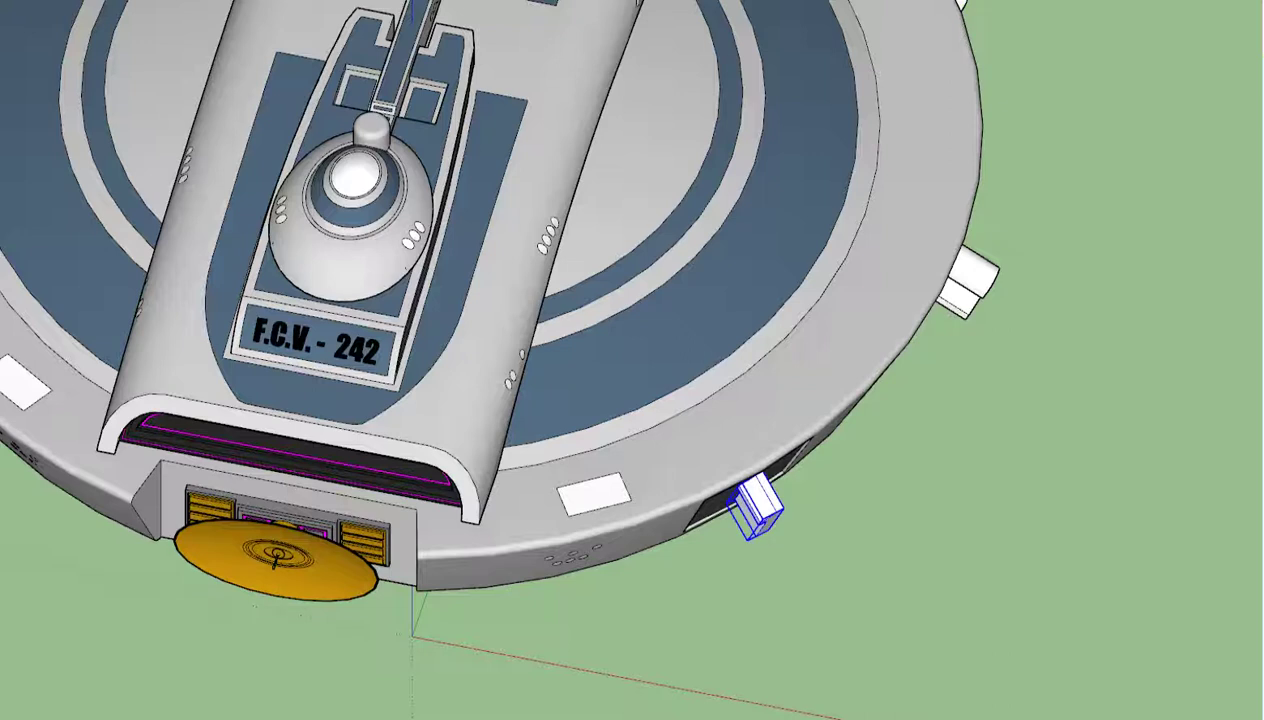
left_click(60, 0)
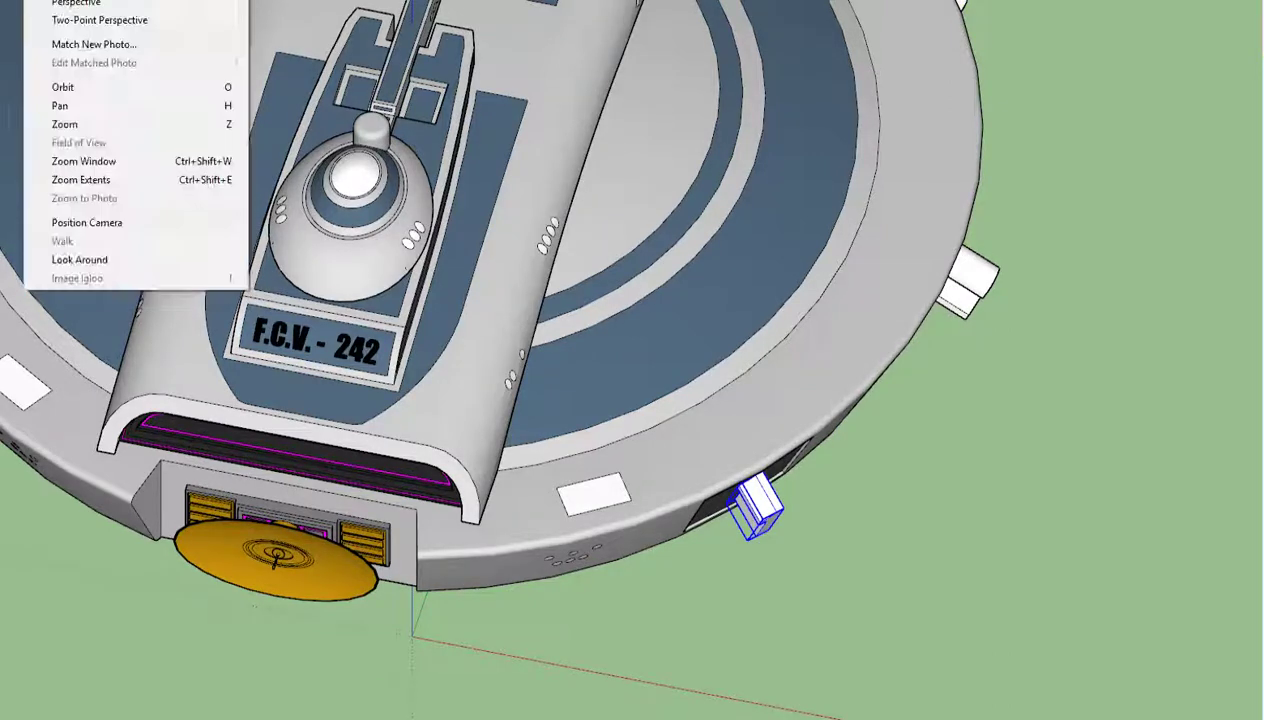
left_click(282, 0)
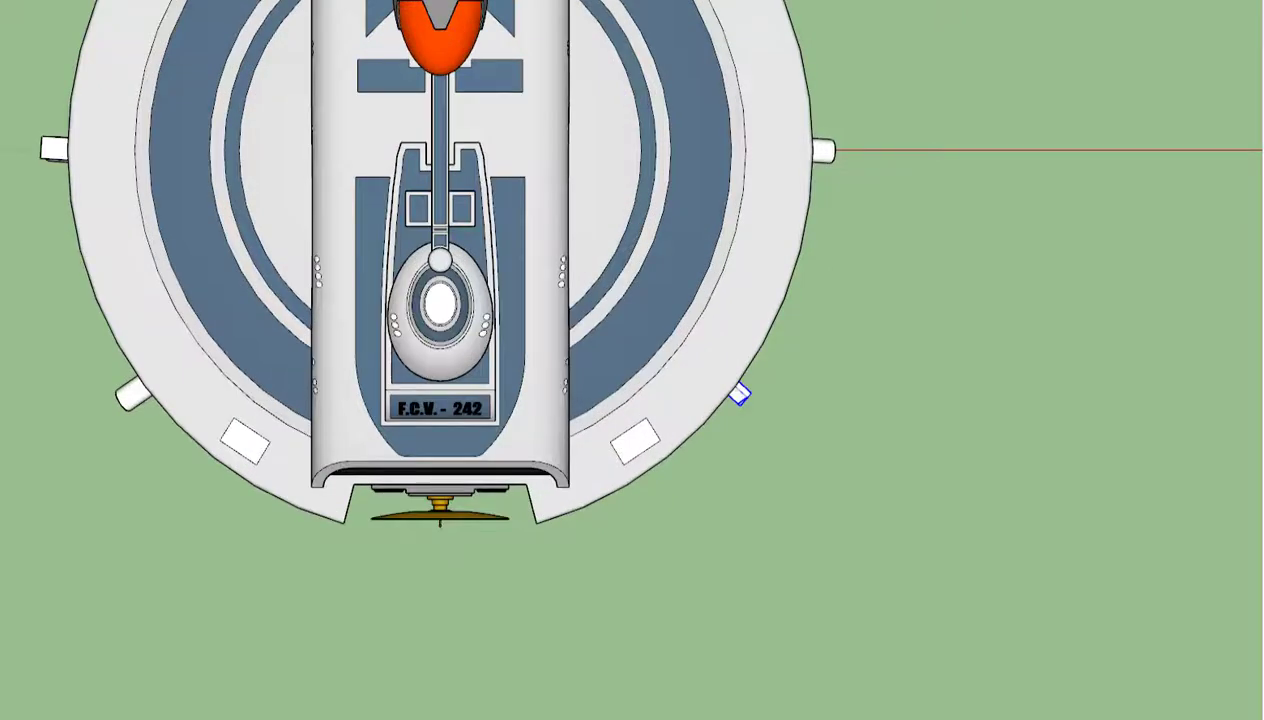
scroll(725, 405, "up", 3)
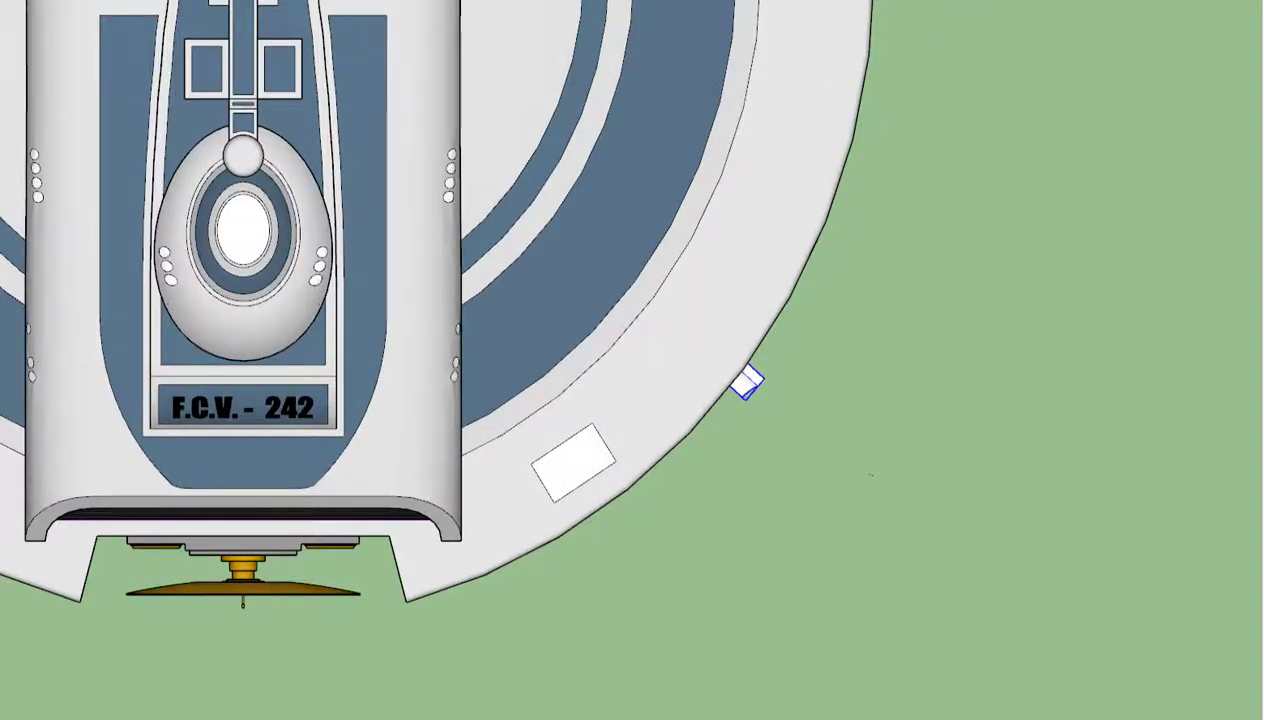
scroll(855, 470, "down", 3)
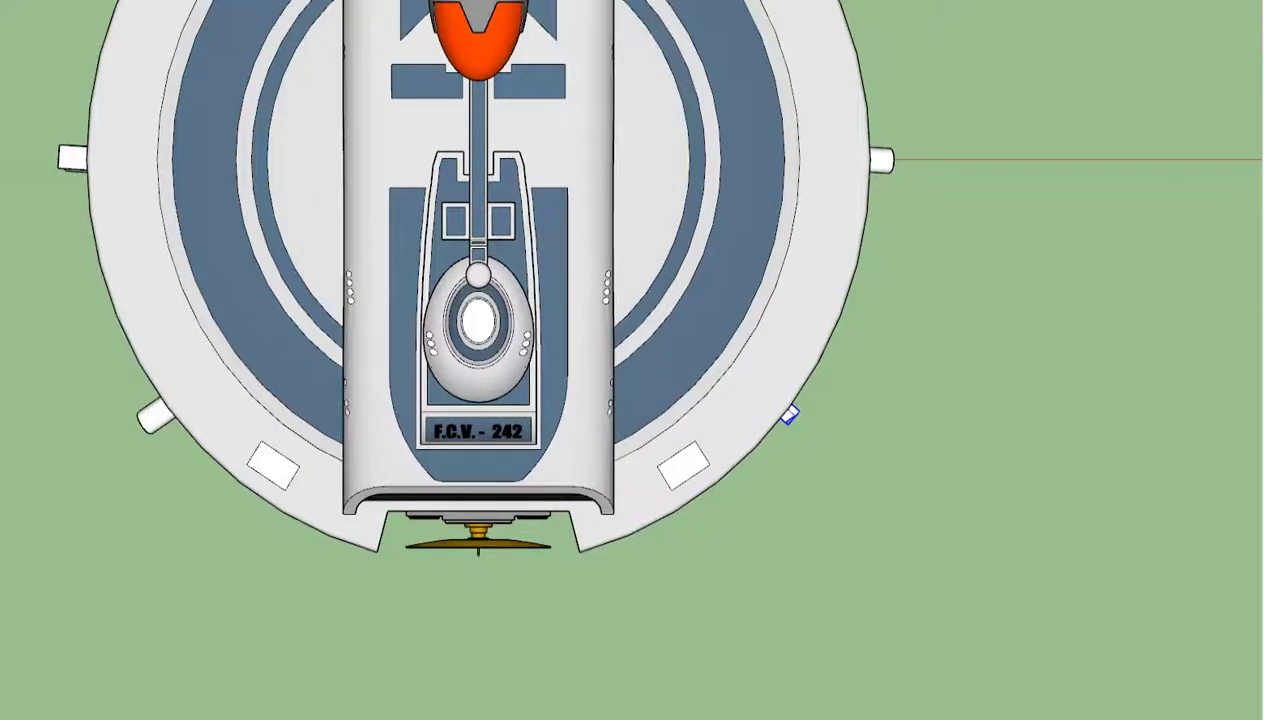
scroll(5, 300, "up", 1)
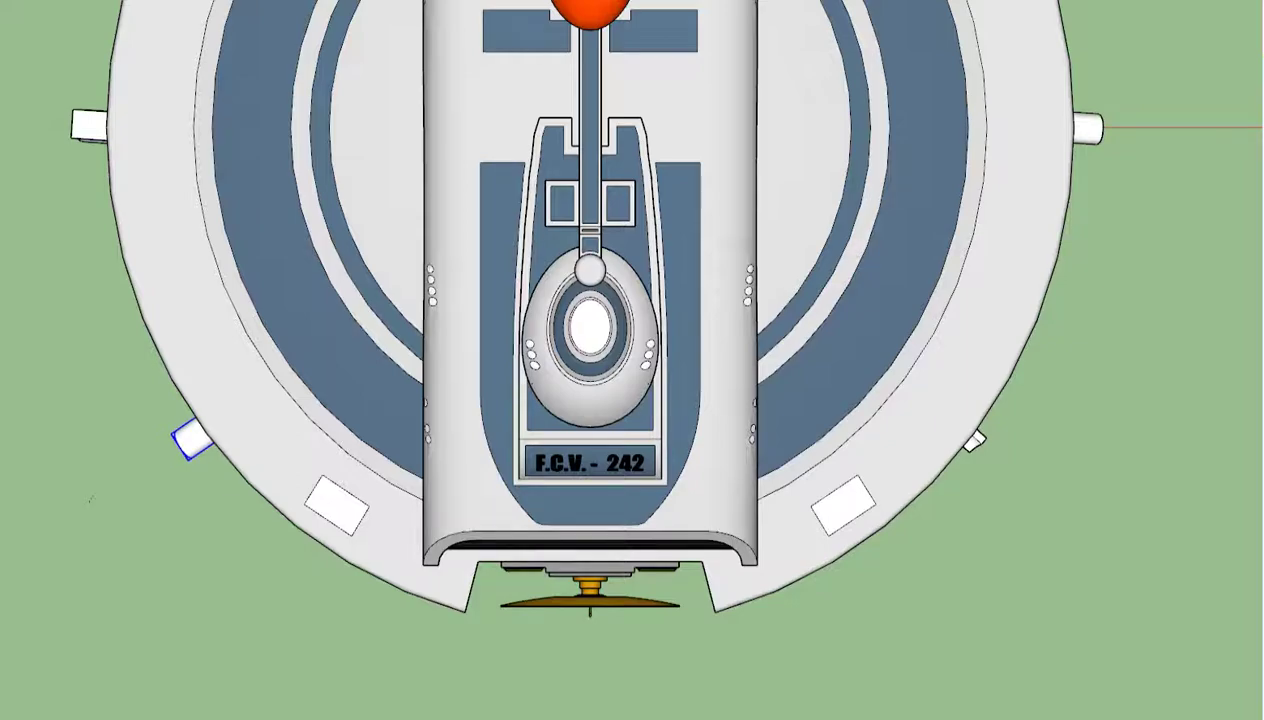
scroll(87, 434, "down", 1)
scroll(87, 434, "down", 1)
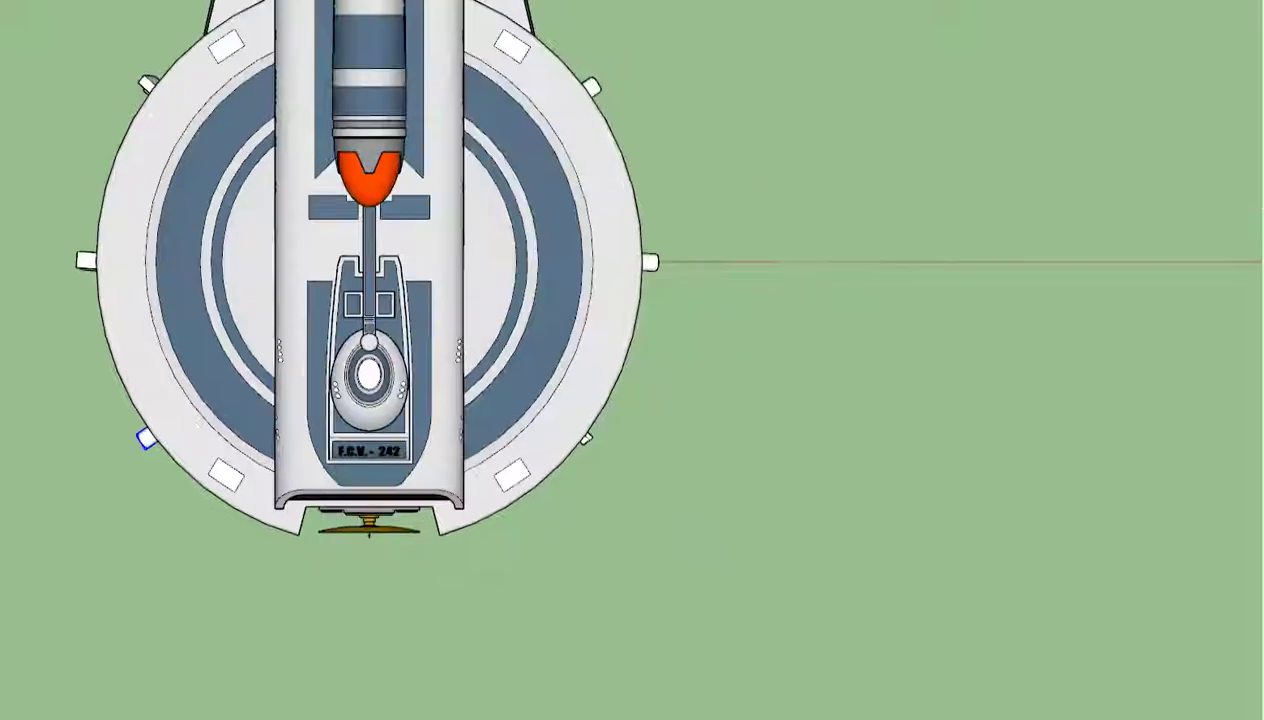
scroll(52, 224, "up", 2)
scroll(52, 224, "up", 2)
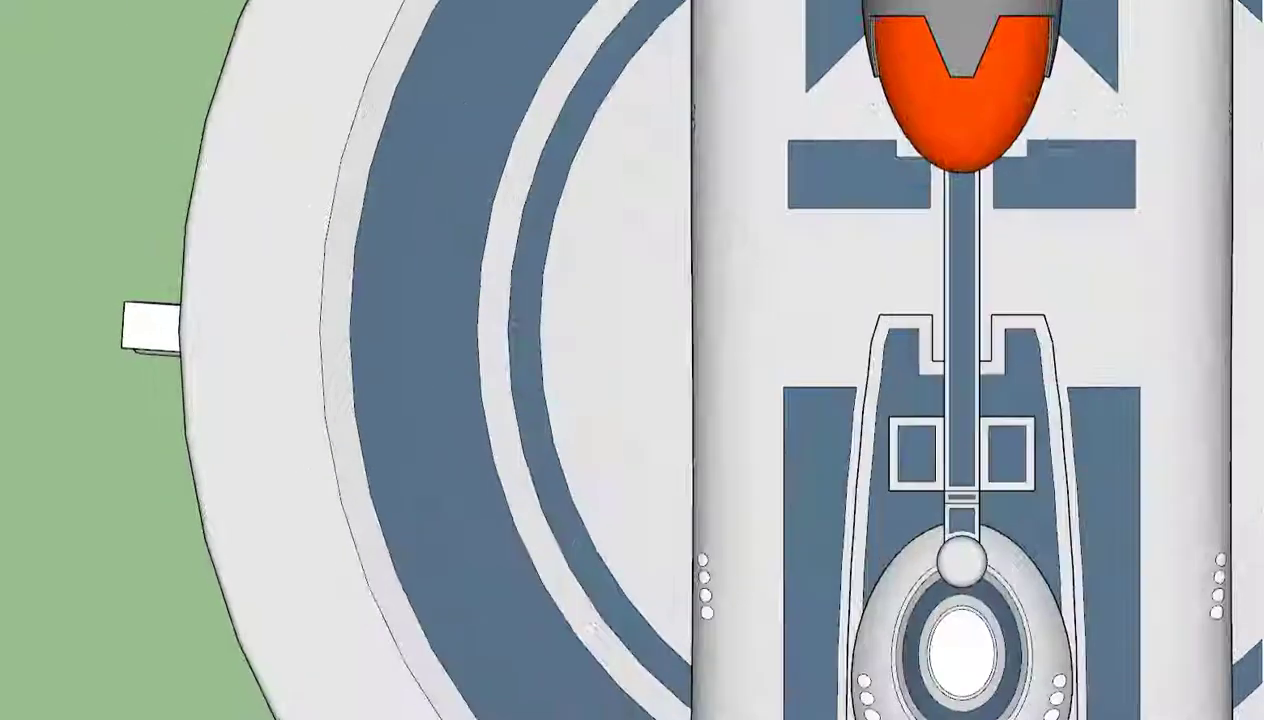
scroll(105, 322, "down", 2)
scroll(105, 322, "down", 1)
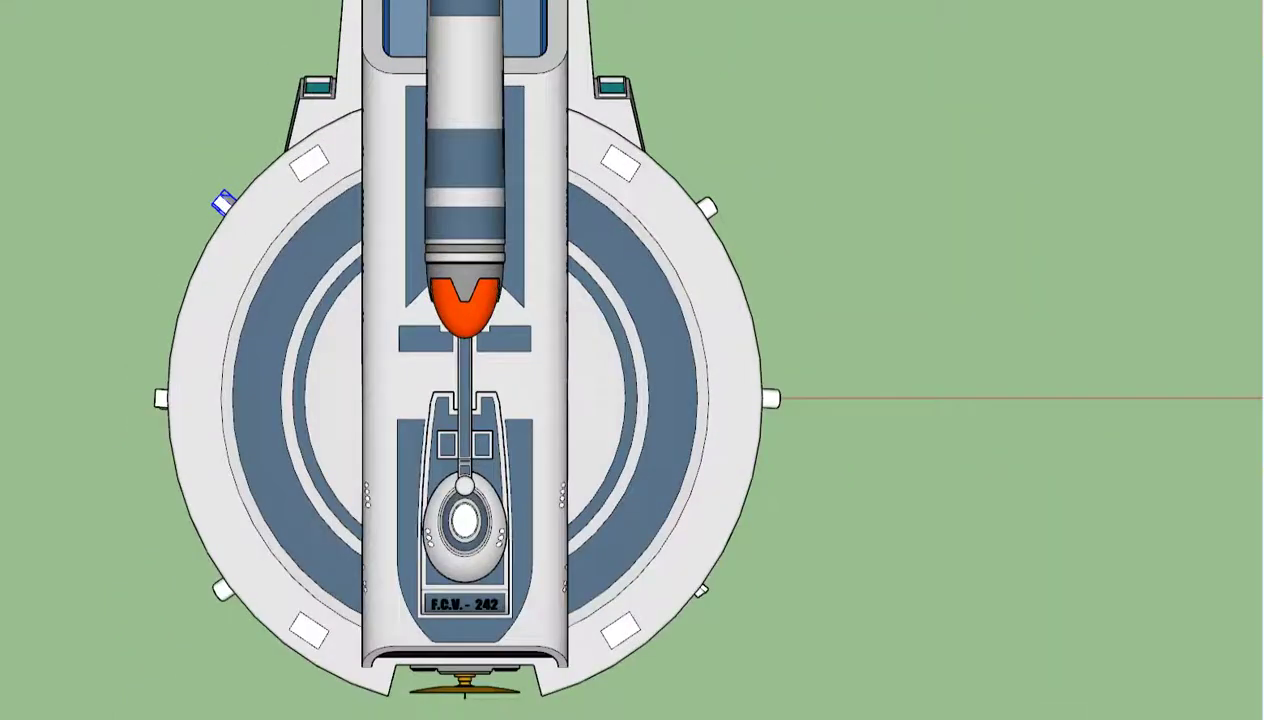
key("alt+c")
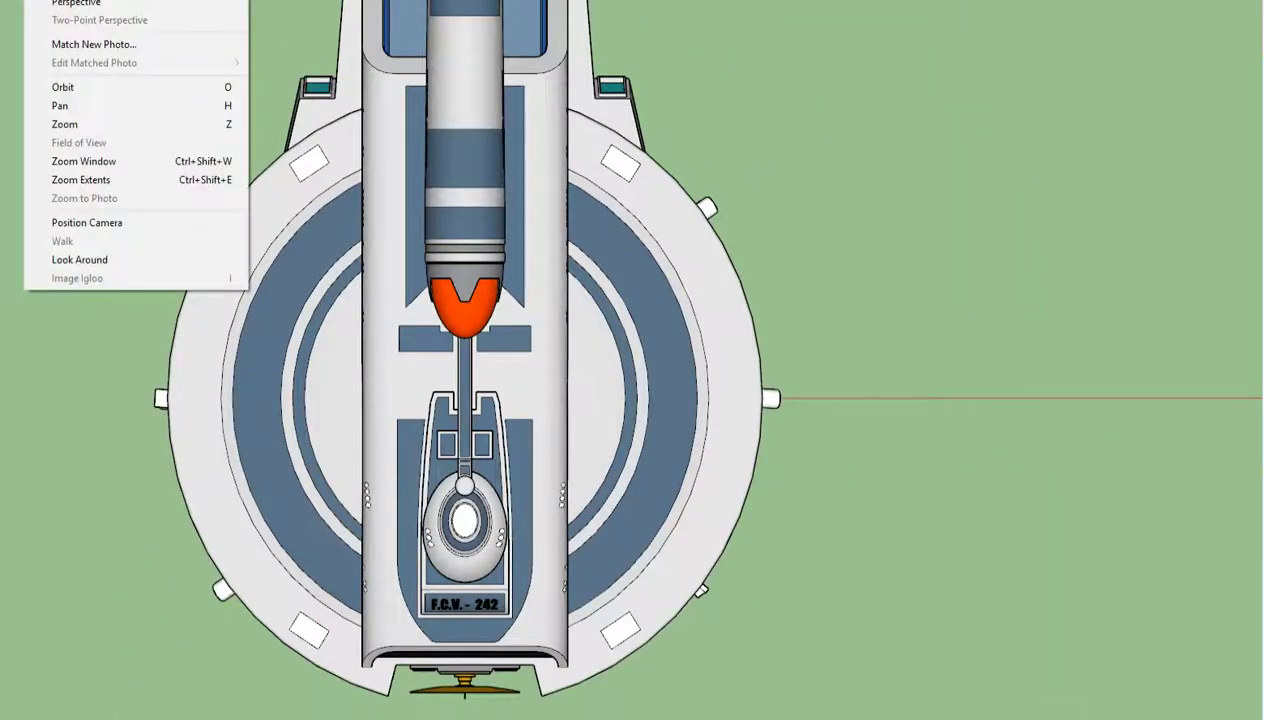
key("Escape")
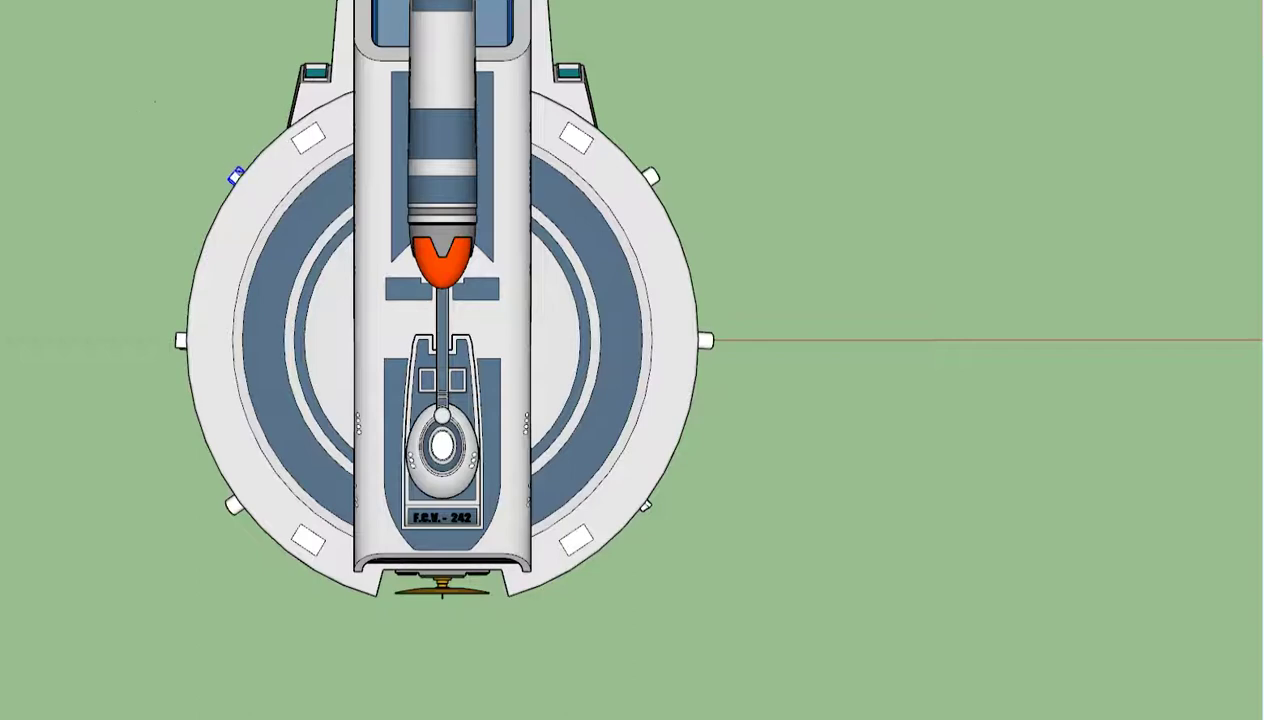
scroll(159, 108, "down", 2)
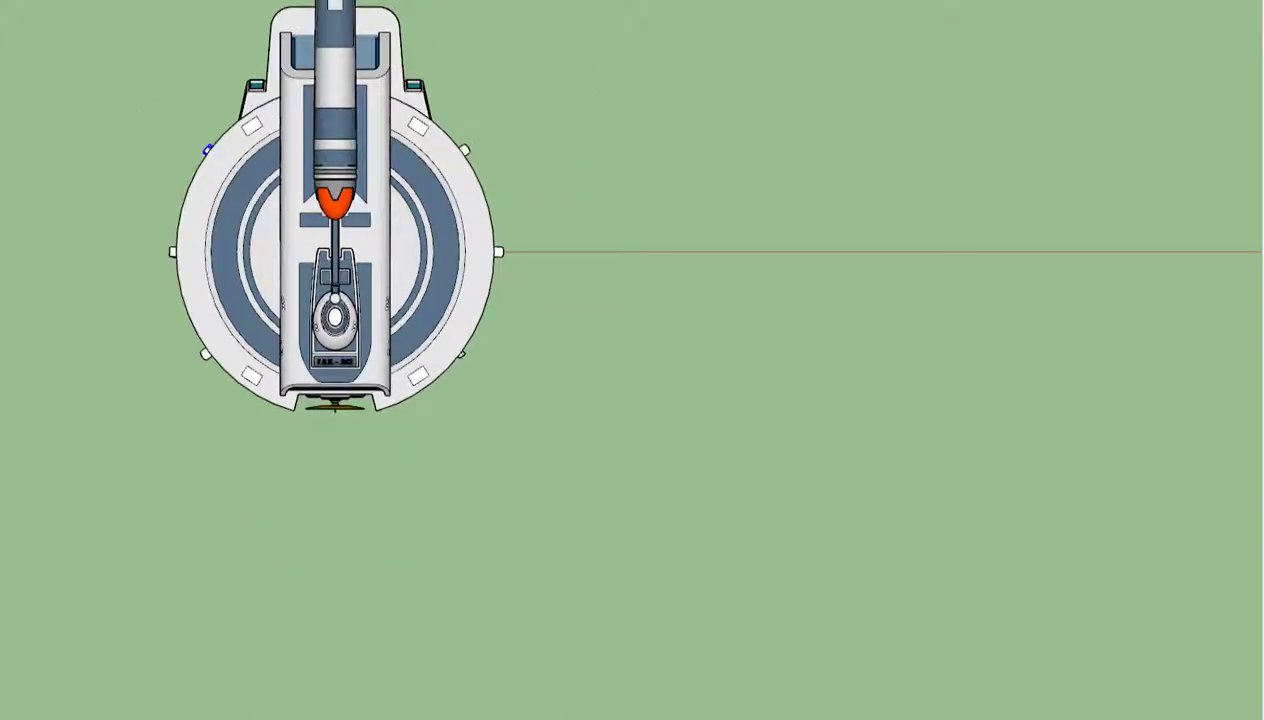
scroll(490, 122, "up", 2)
scroll(492, 150, "down", 1)
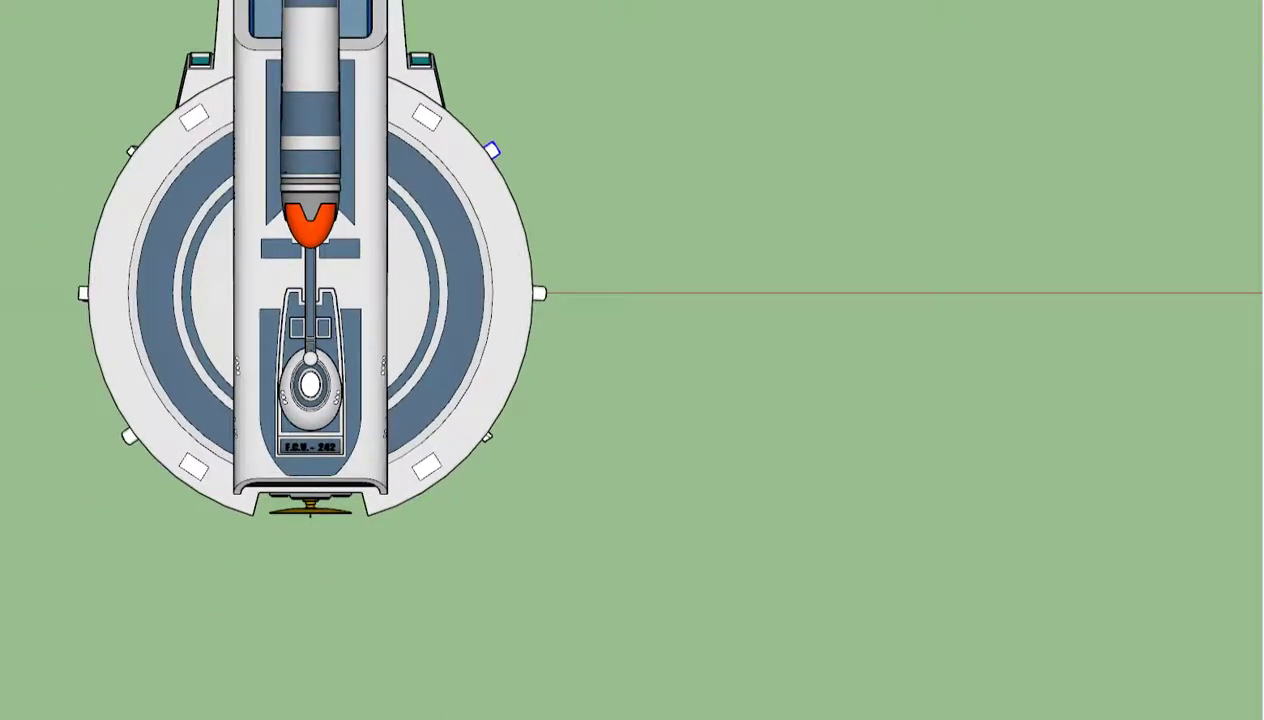
scroll(492, 150, "up", 2)
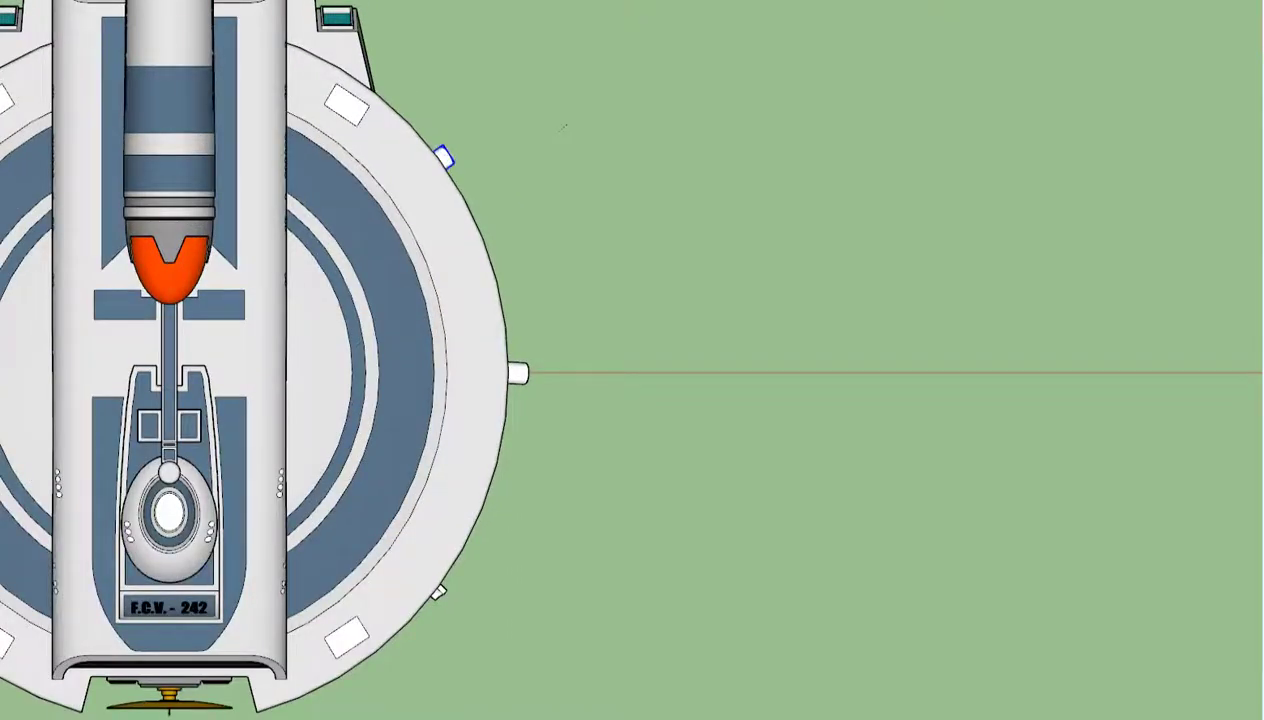
scroll(564, 124, "down", 2)
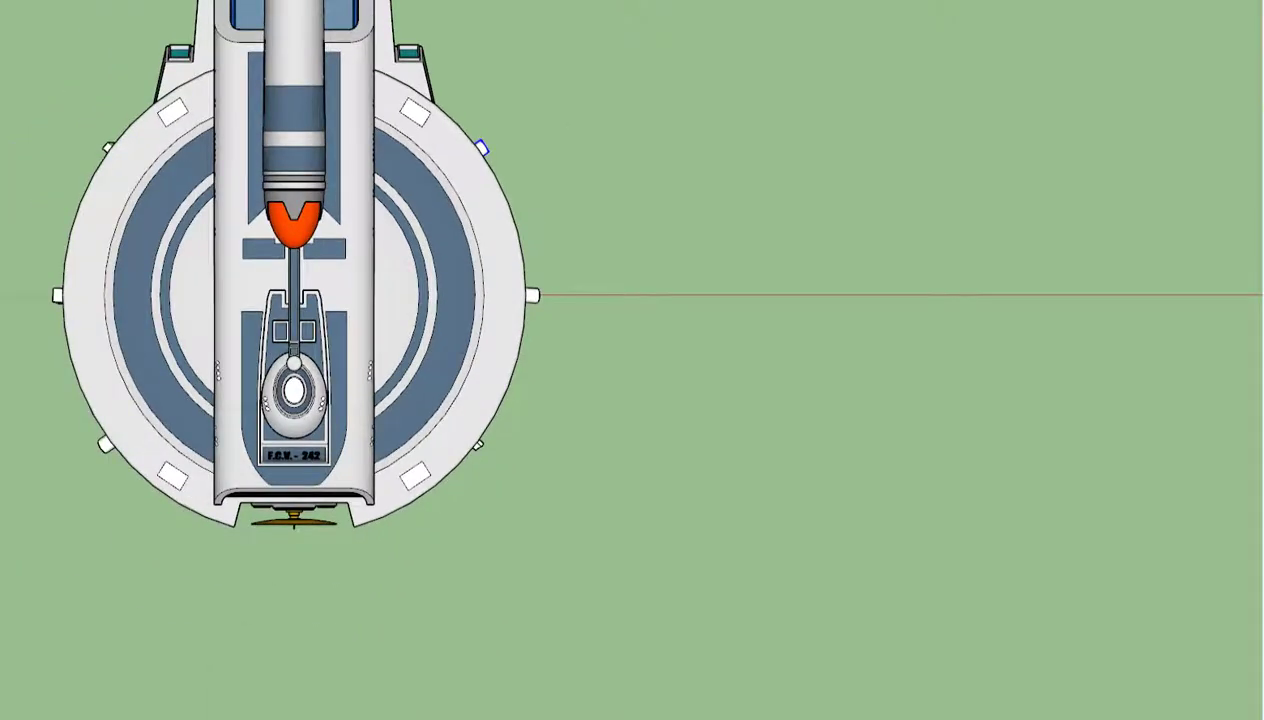
scroll(560, 300, "up", 3)
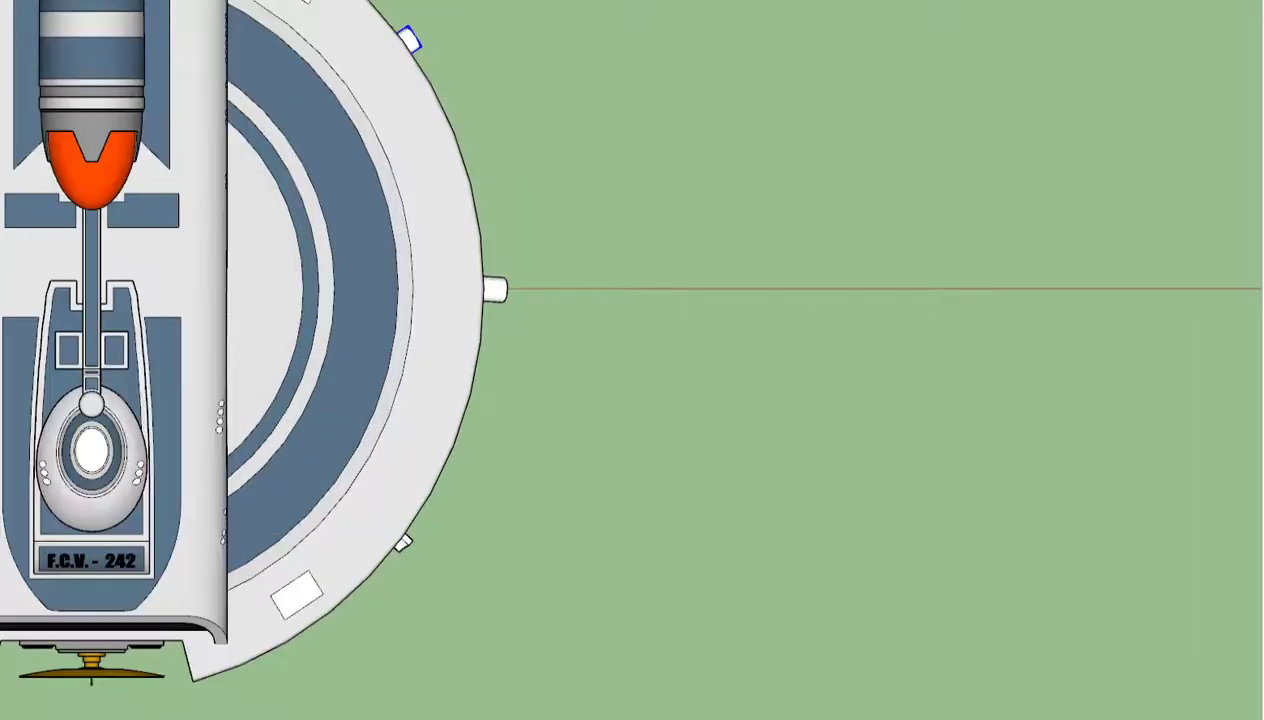
scroll(600, 287, "down", 2)
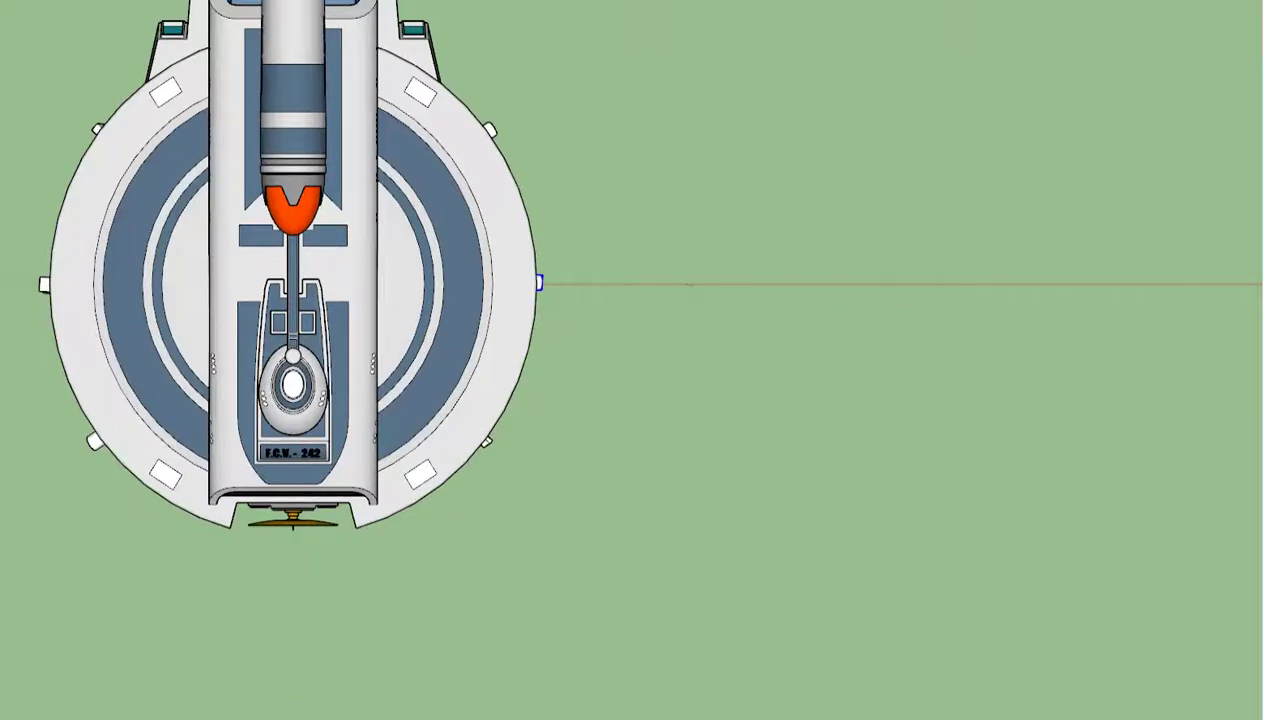
key("Page_Down")
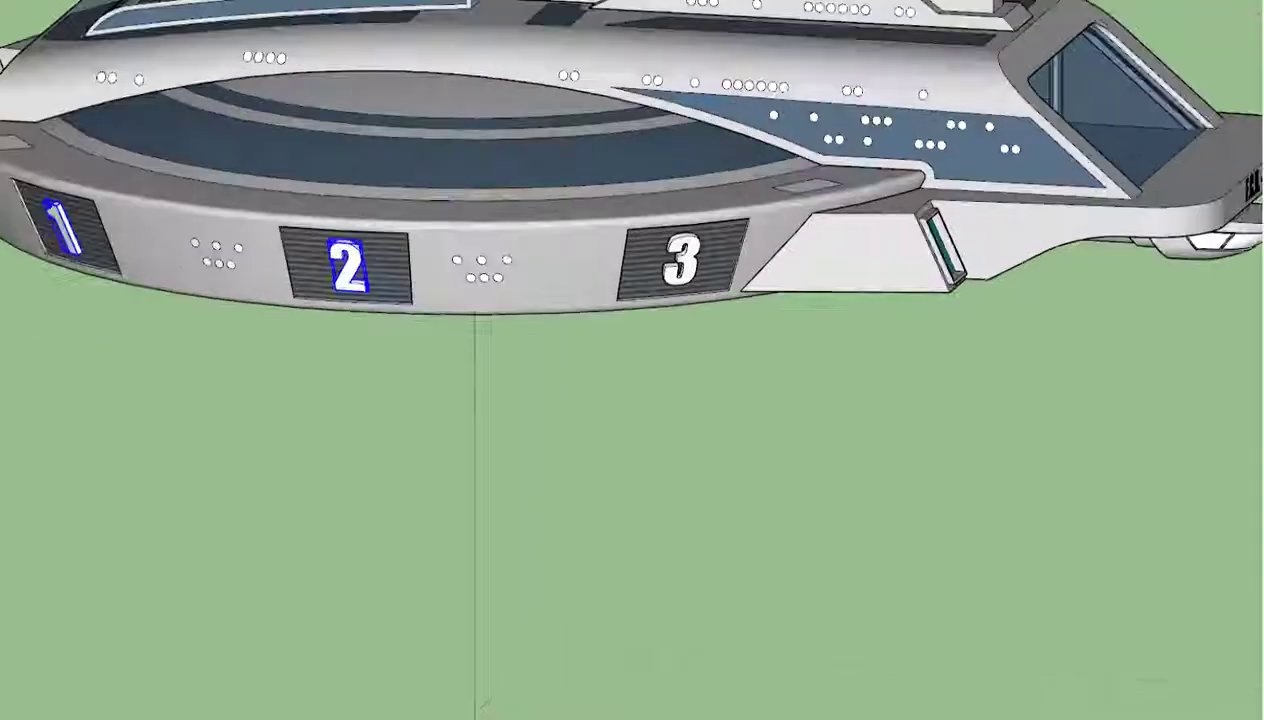
- Select the 3 numeral group on its vent and bring up its context menu
left_click(665, 275, "shift")
right_click(686, 257)
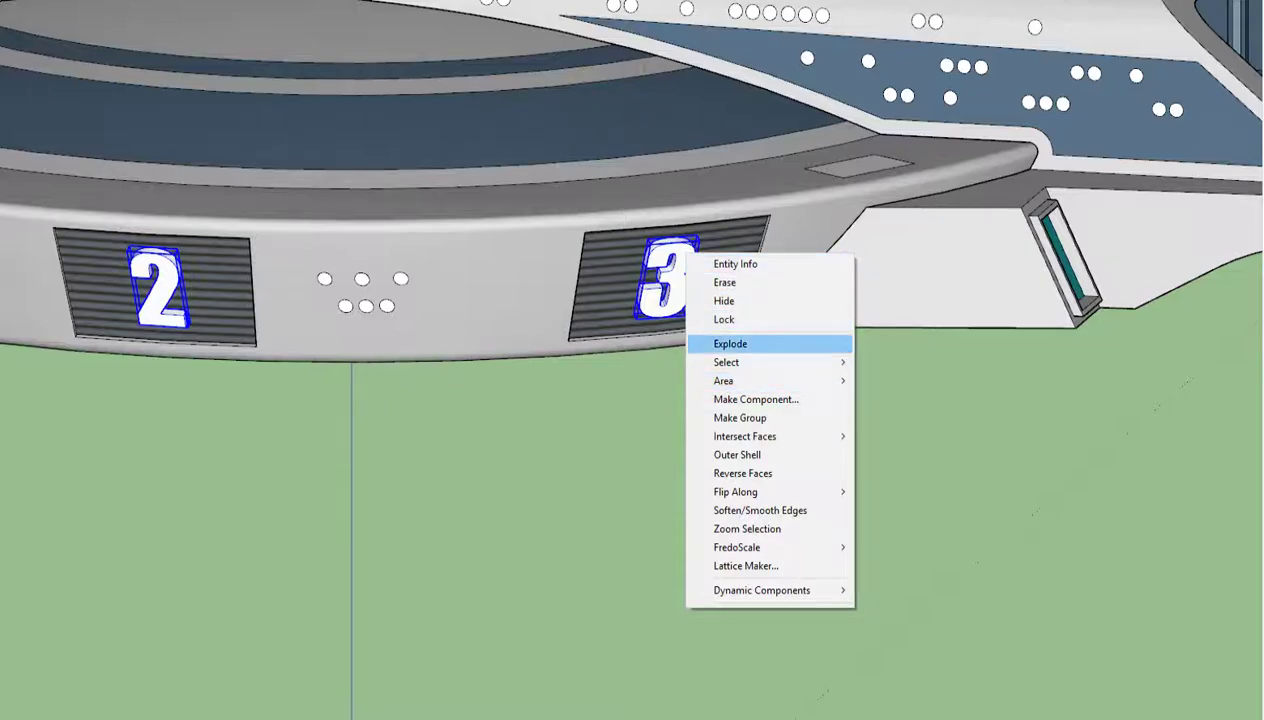
- Explode the 2 and 3 number groups, then cancel trial rescales of the 3 to keep its size
left_click(730, 343)
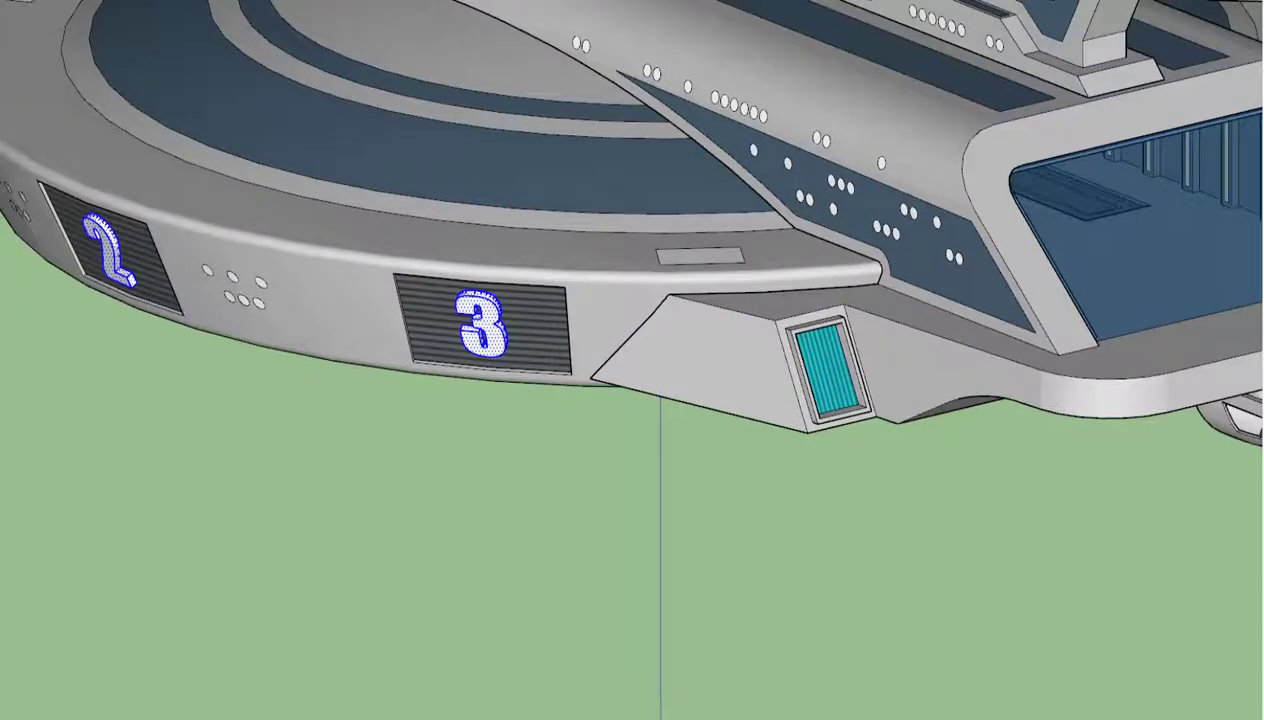
left_click(485, 330)
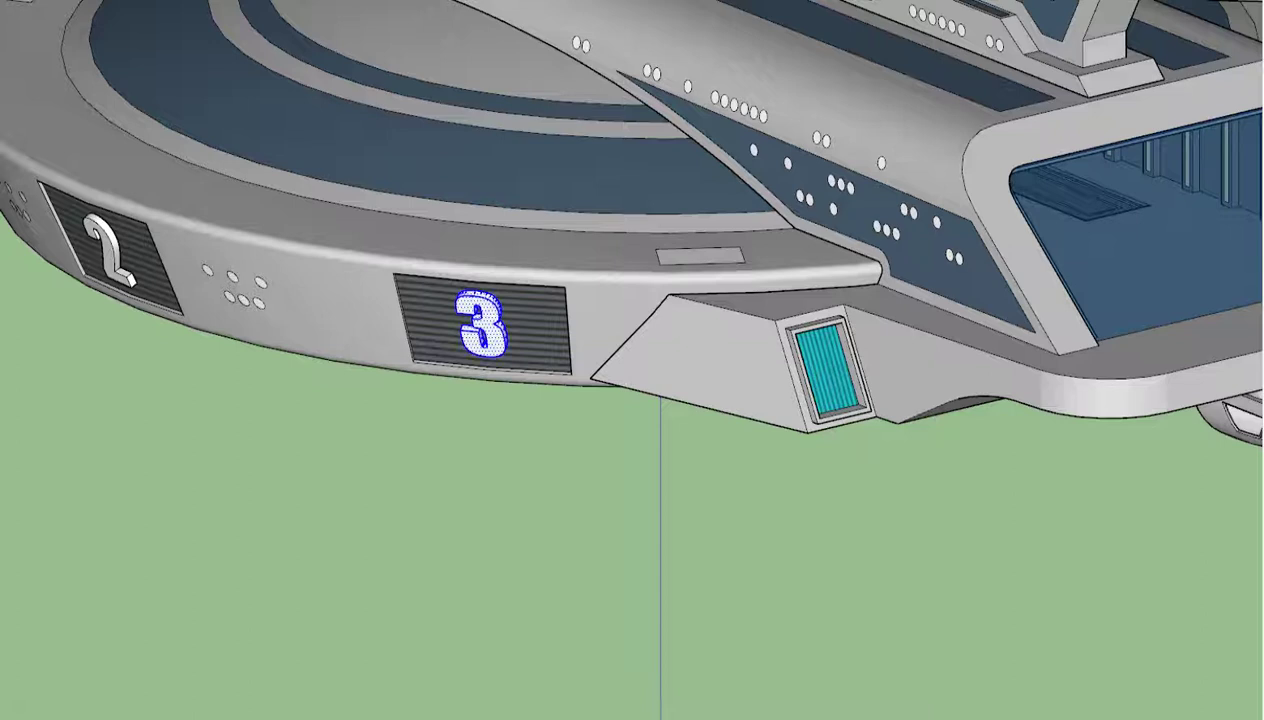
key("s")
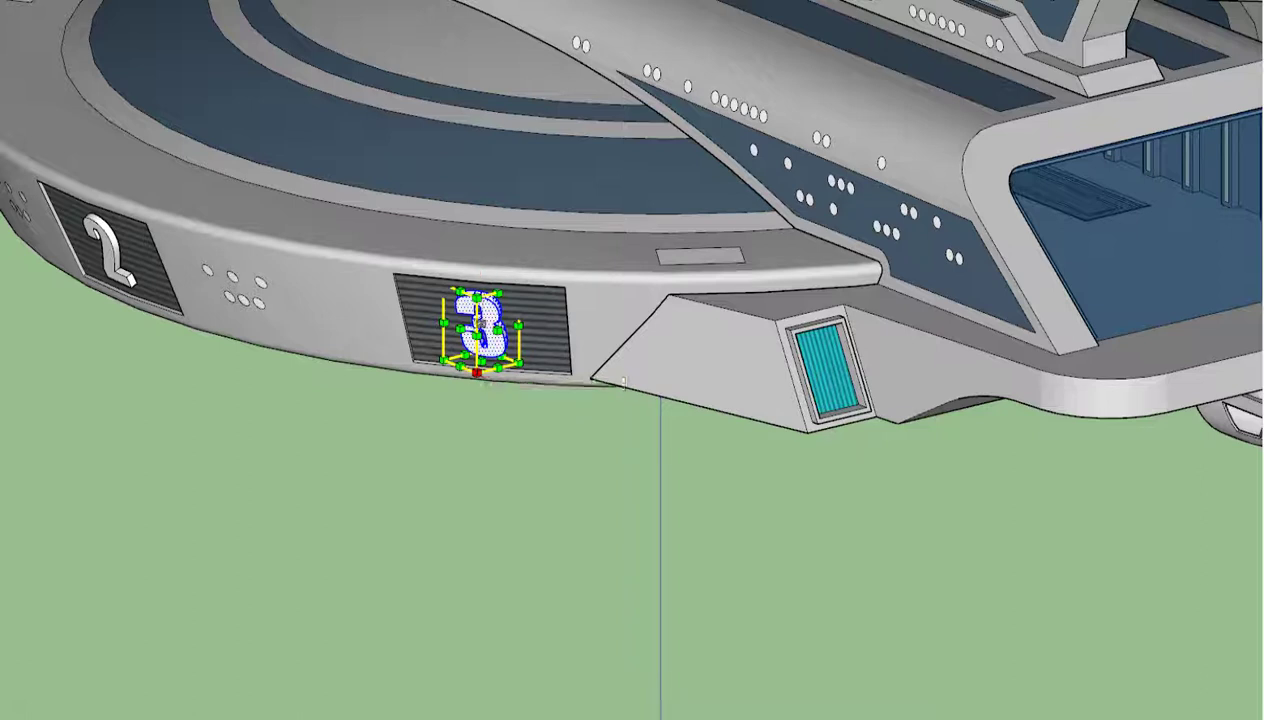
left_click_drag(478, 370, 474, 397)
key("Escape")
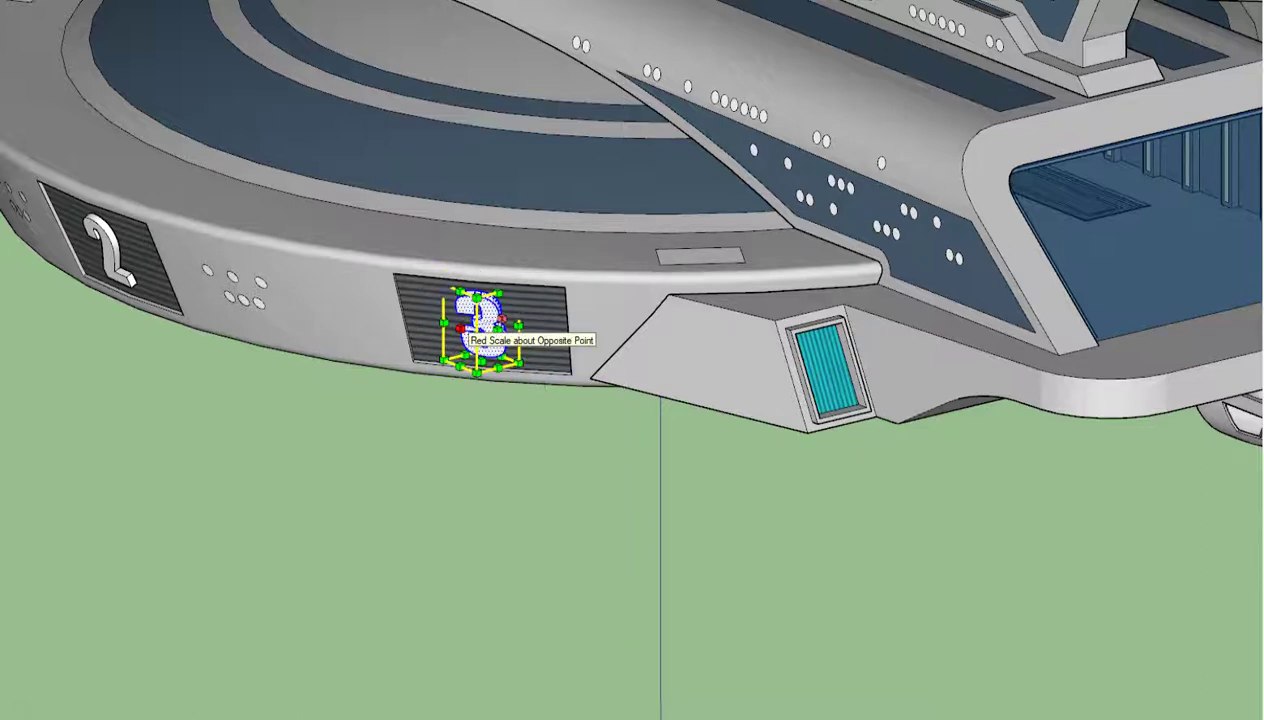
left_click_drag(459, 328, 439, 333)
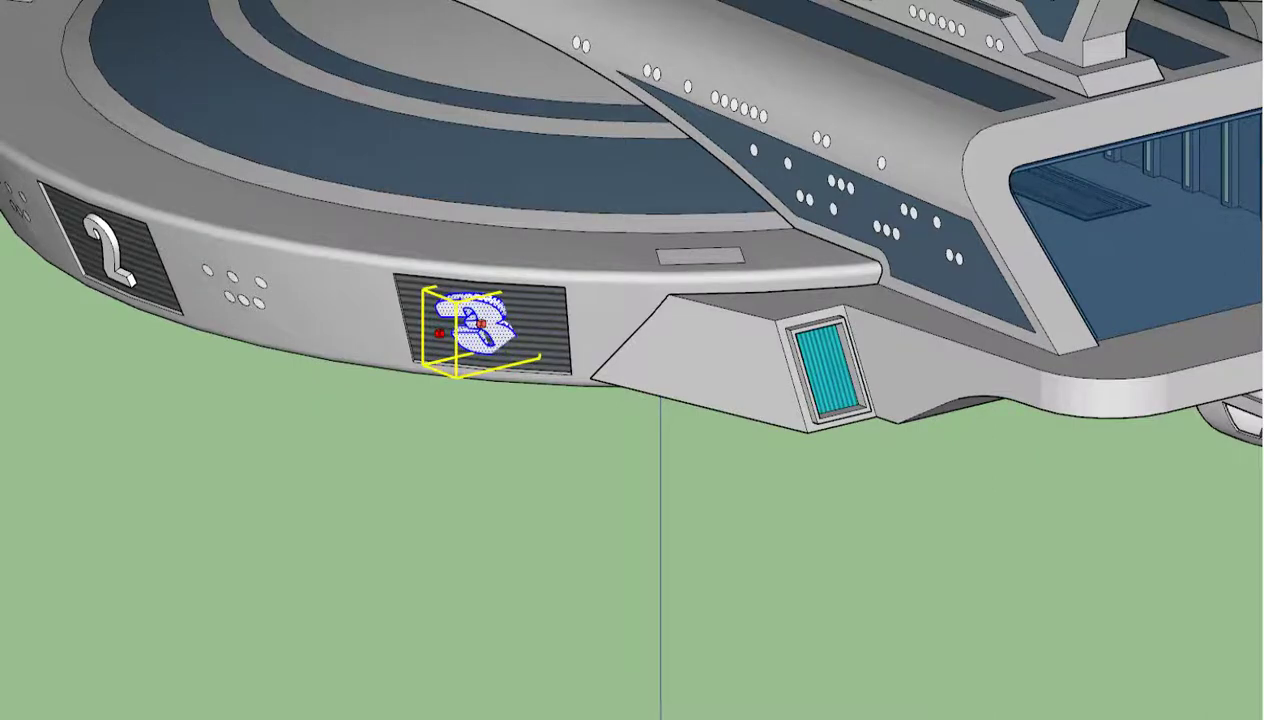
key("Escape")
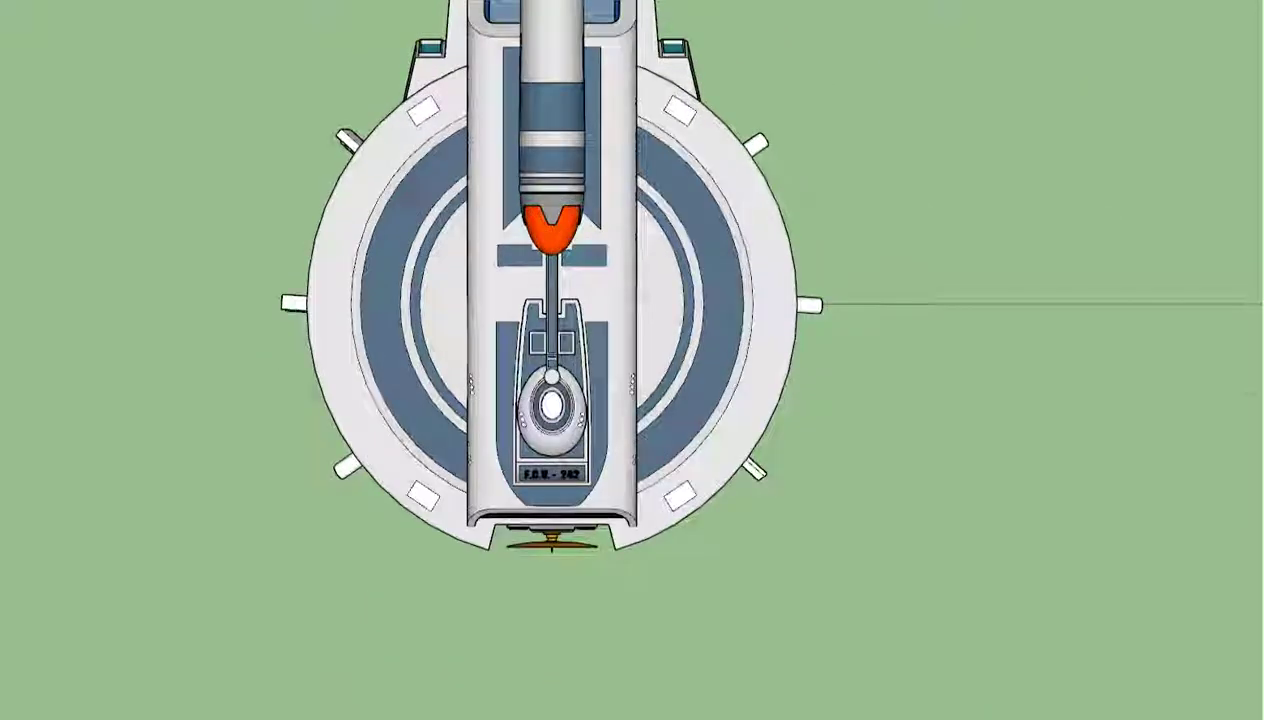
- Zoom the top view until the entire starship fits on screen
scroll(275, 45, "up", 2)
scroll(300, 165, "up", 2)
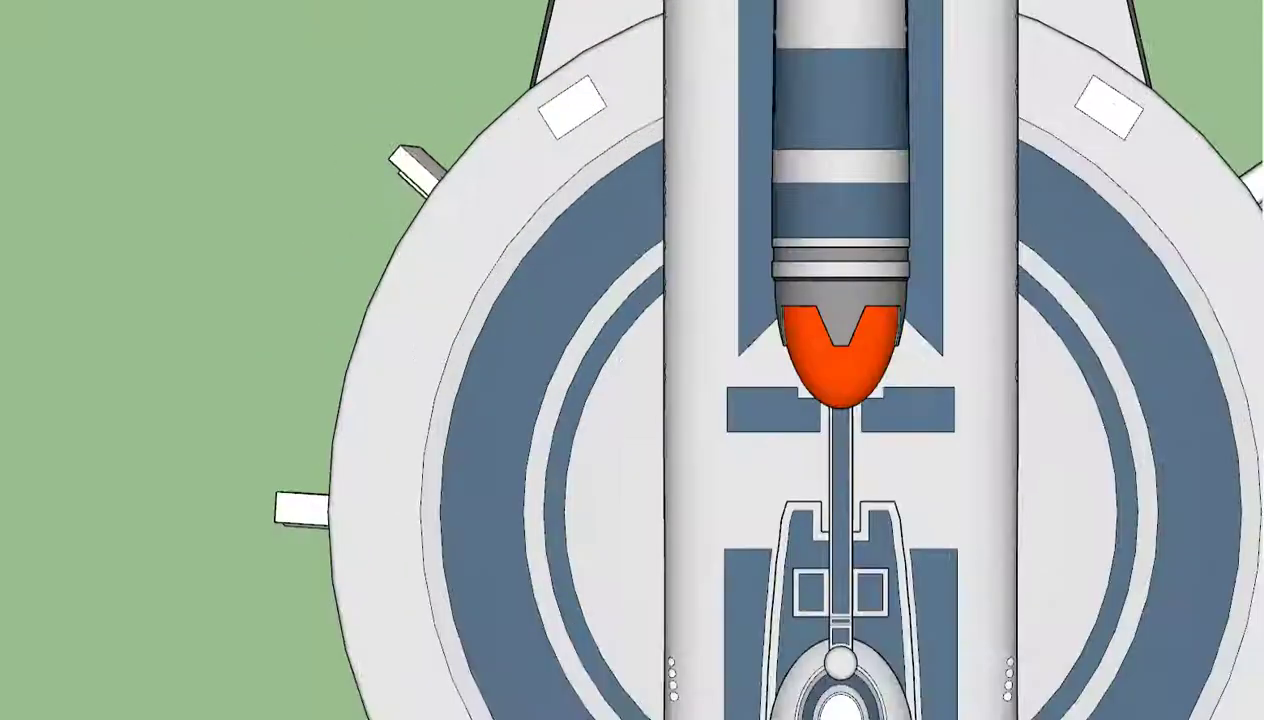
scroll(356, 130, "down", 3)
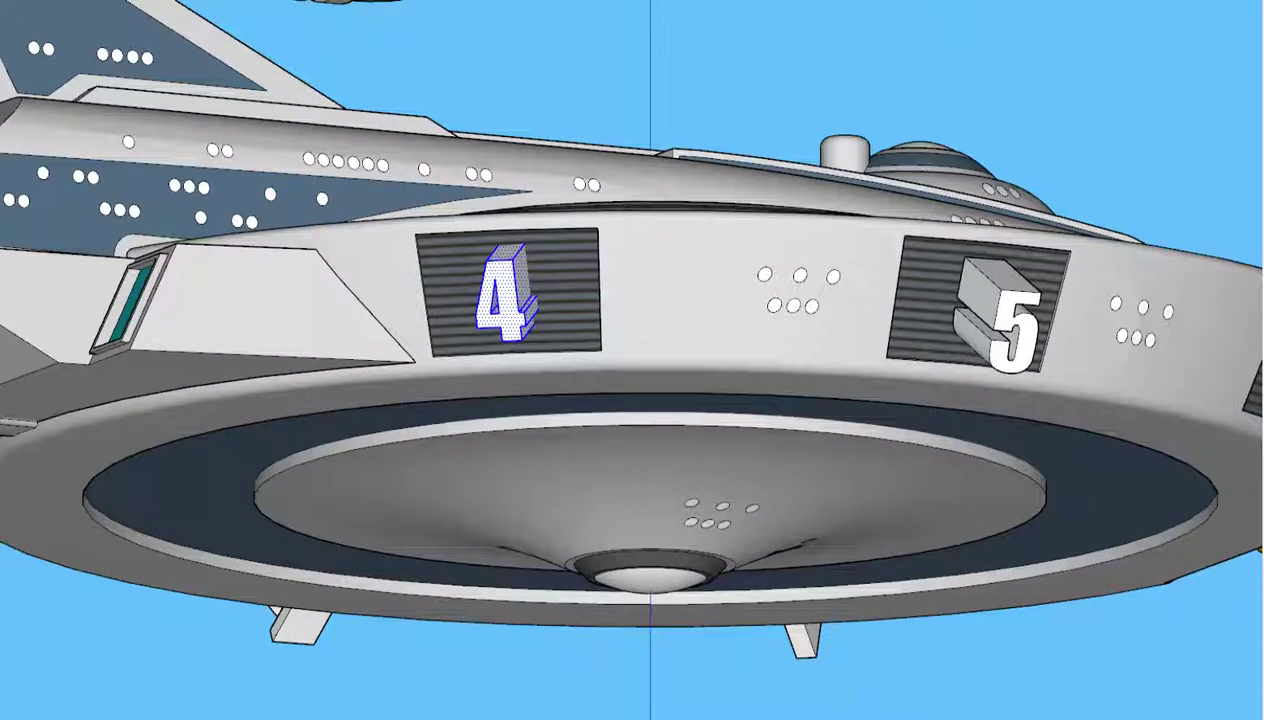
- Intersect the saucer faces with the model to engrave the 4, then delete the raised 4 numeral
right_click(560, 252)
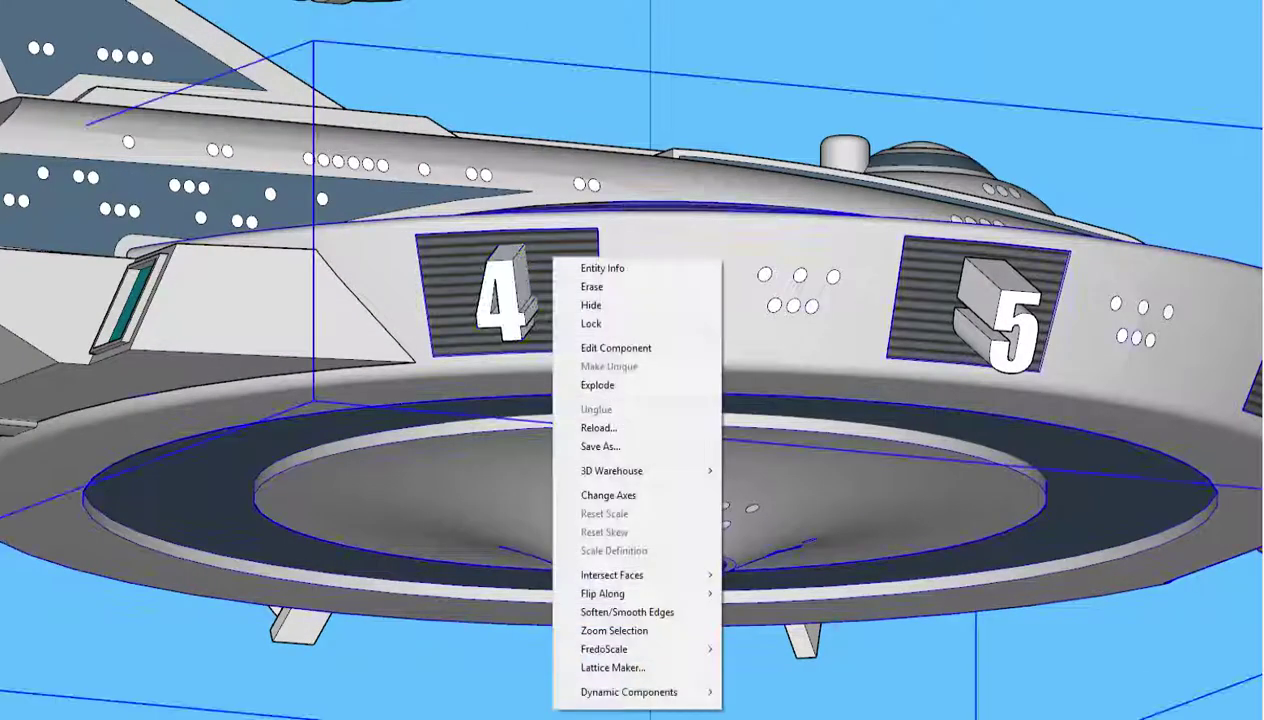
right_click(576, 288)
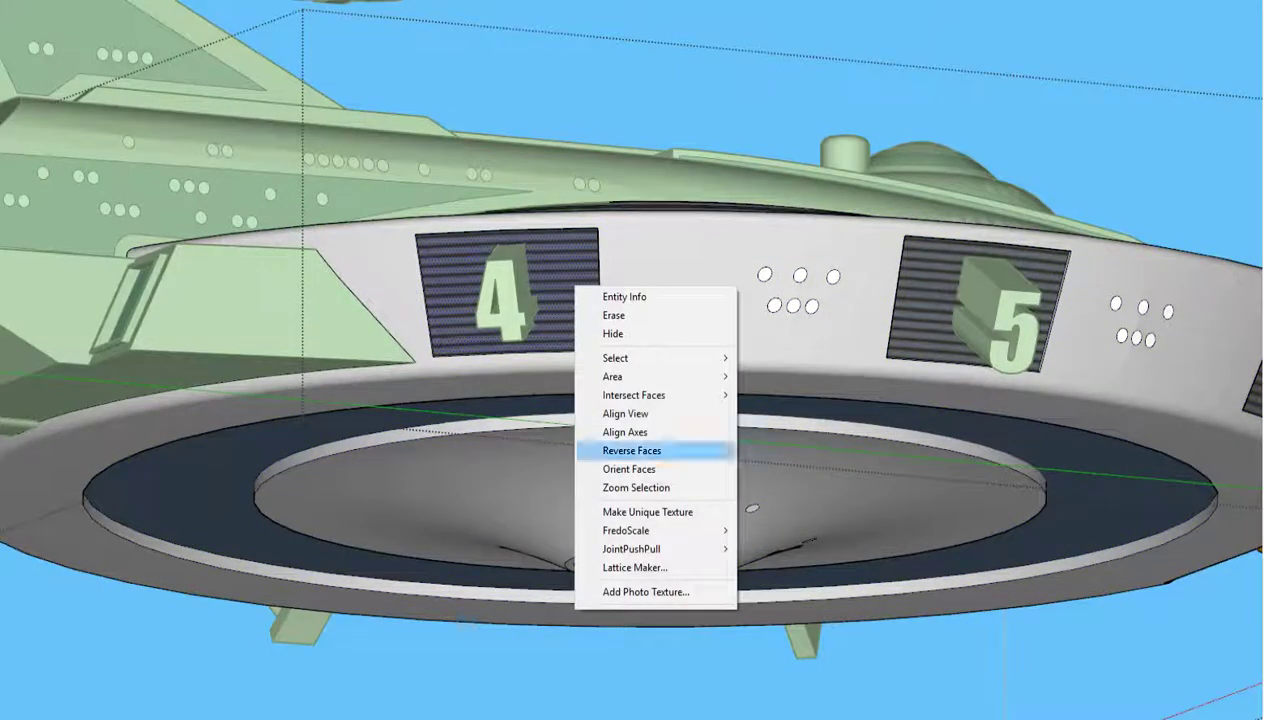
left_click(785, 392)
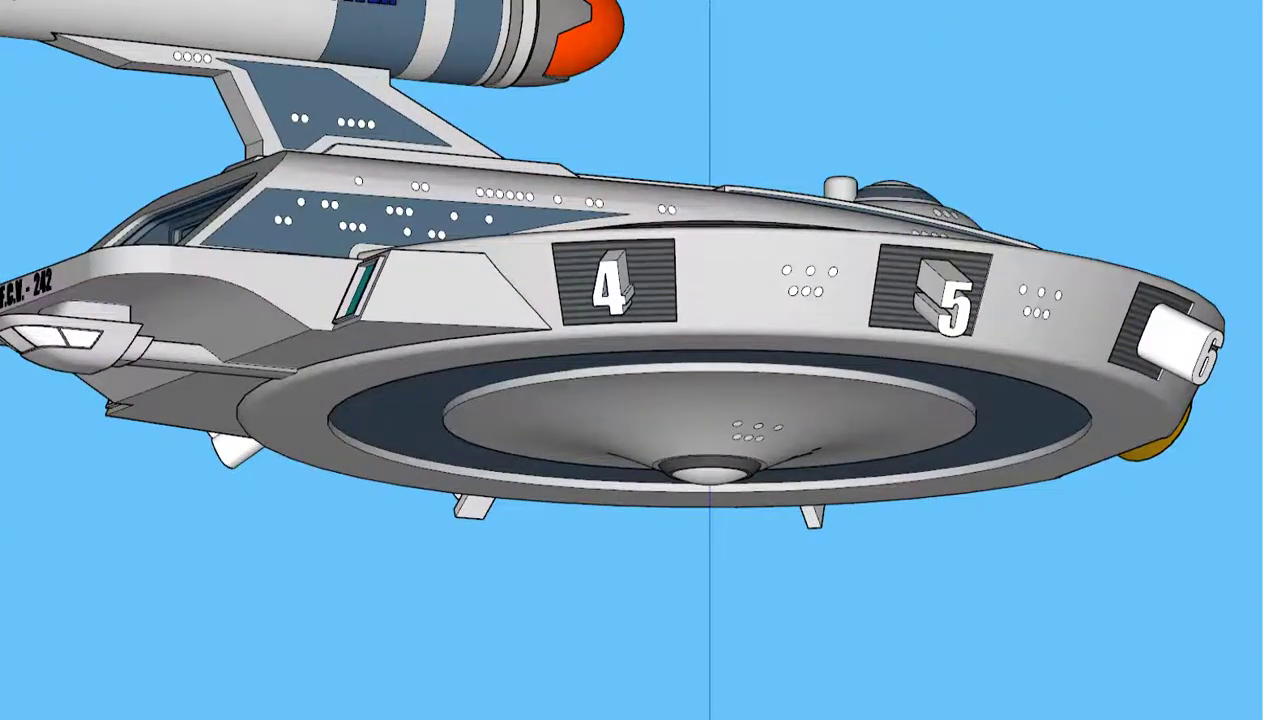
left_click(612, 285)
key("Delete")
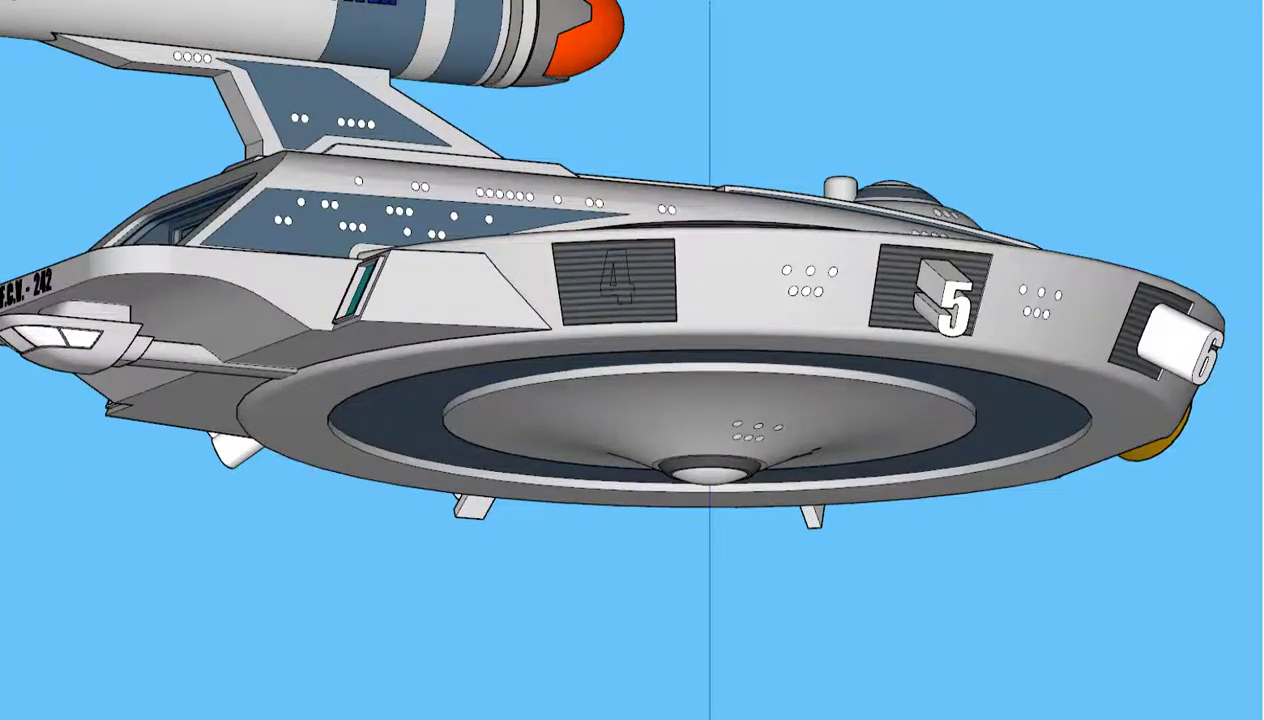
scroll(654, 265, "down", 2)
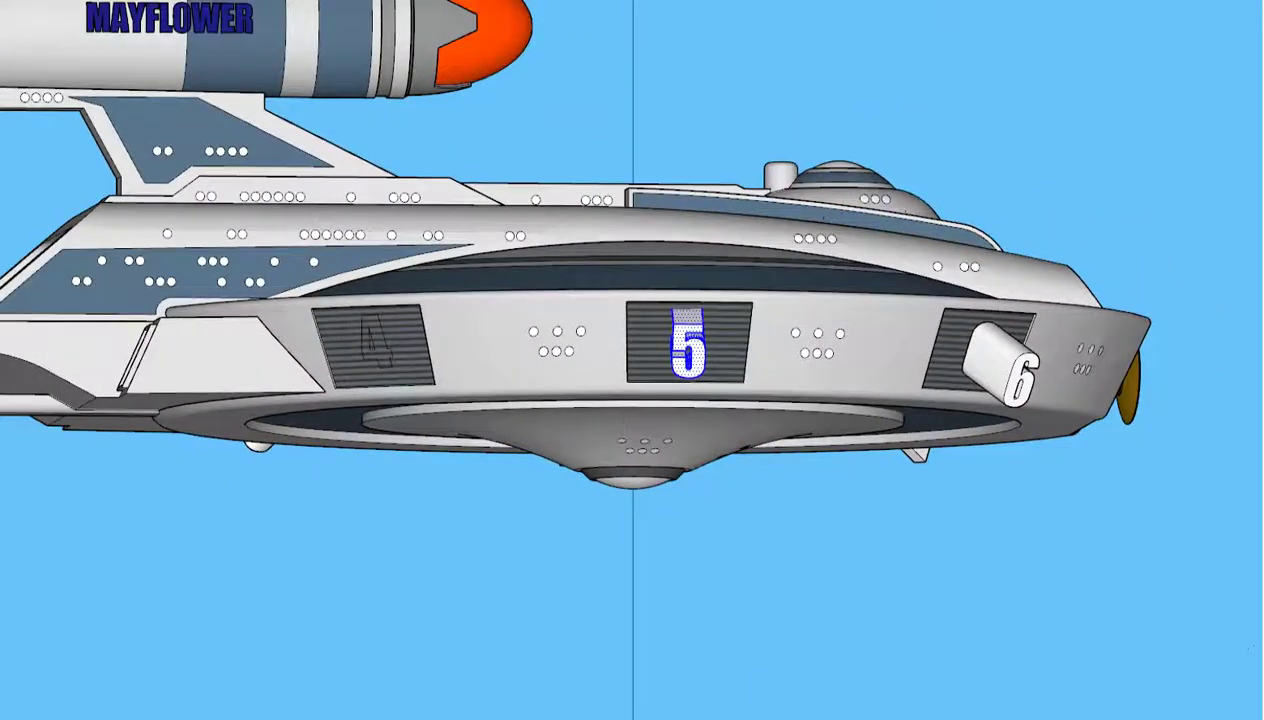
- Zoom to the 5 vent panel and intersect its faces with context
scroll(535, 334, "up", 3)
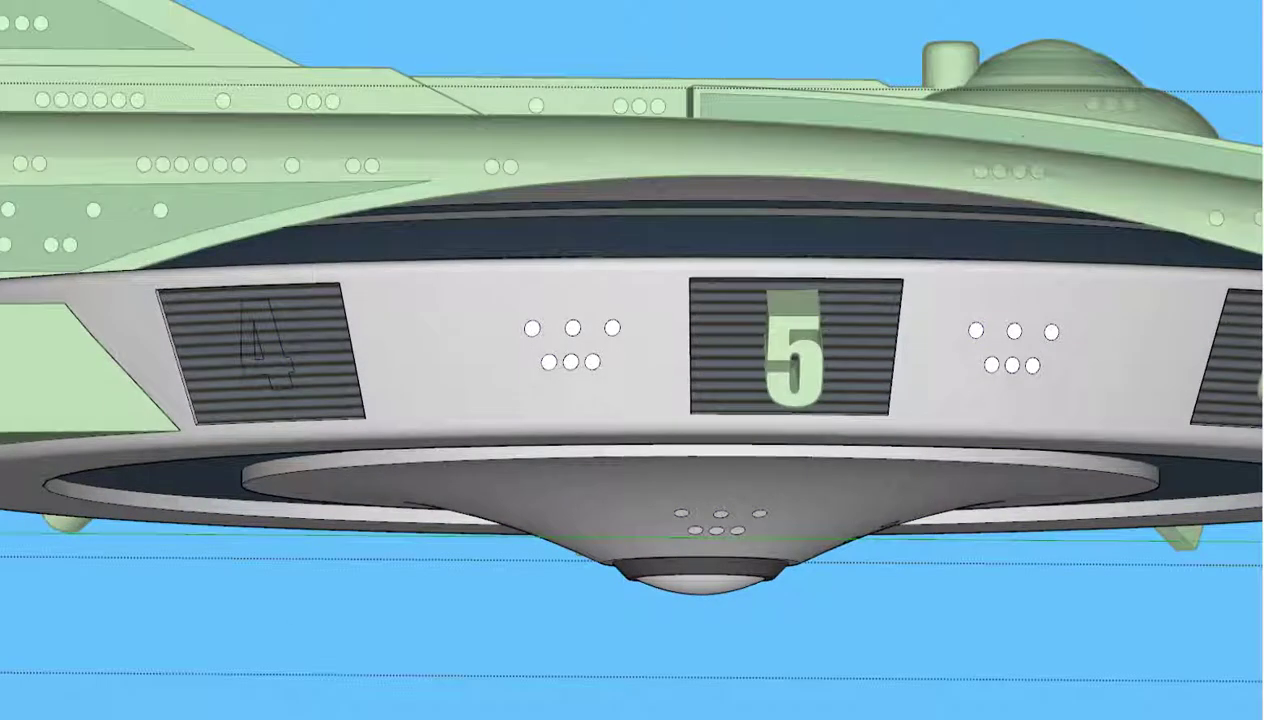
right_click(861, 331)
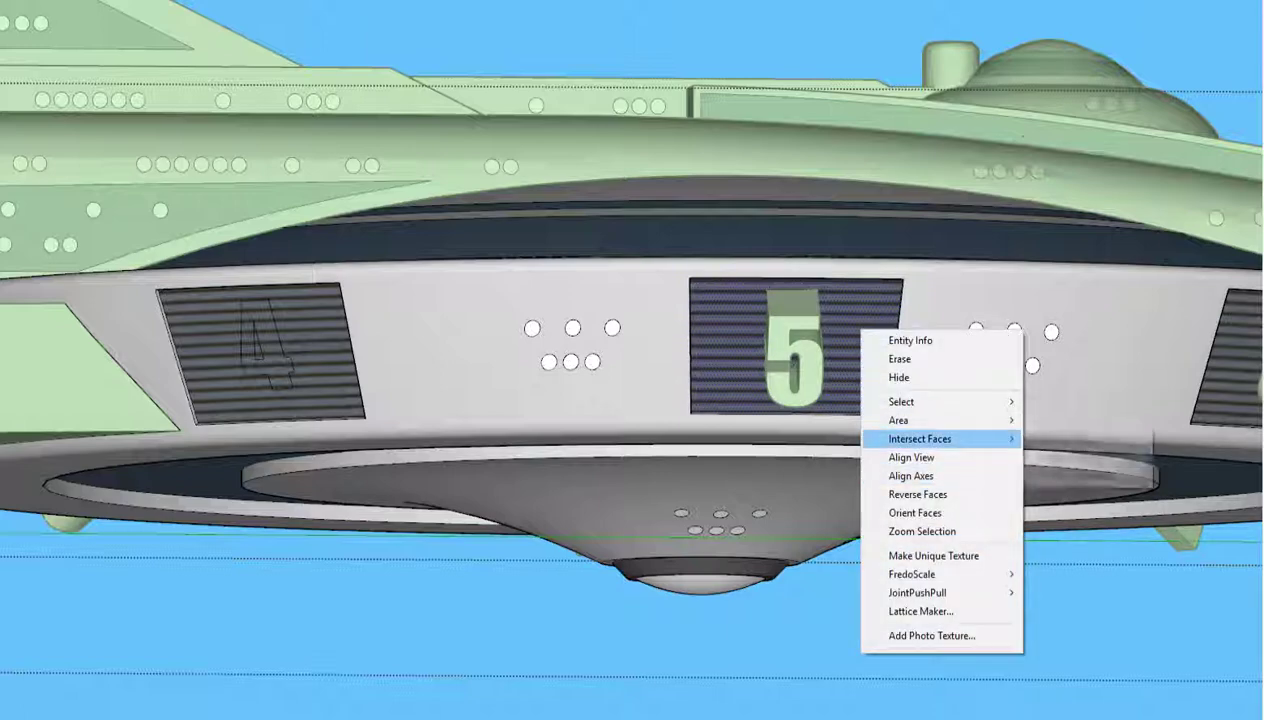
left_click(1075, 457)
scroll(628, 391, "down", 3)
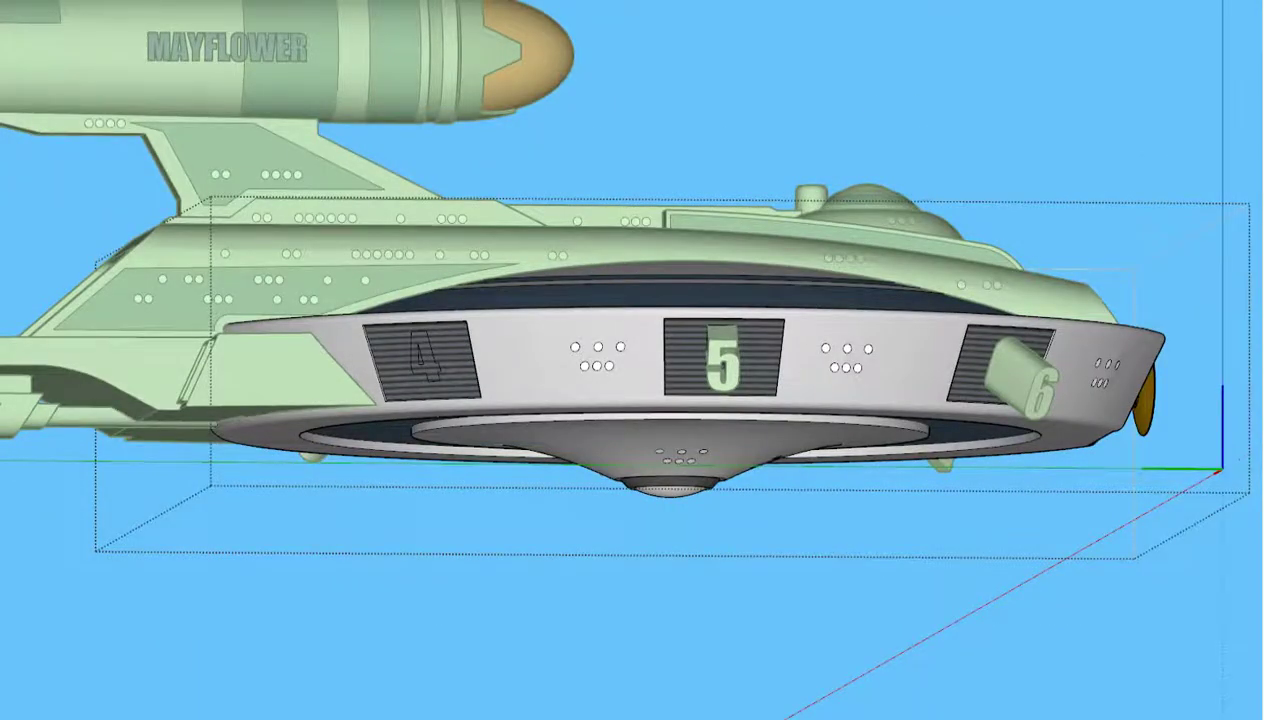
- Leave group editing, then select and remove the raised 5 numeral
key("Escape")
left_click(723, 360)
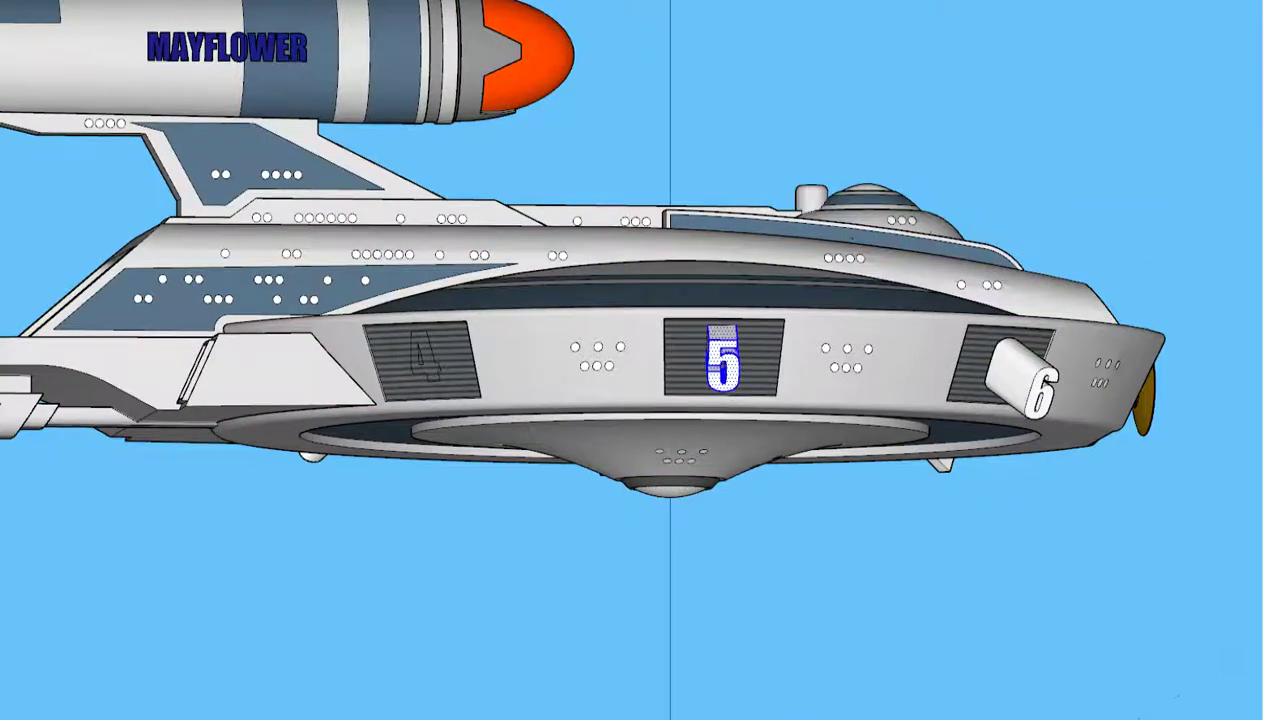
key("Escape")
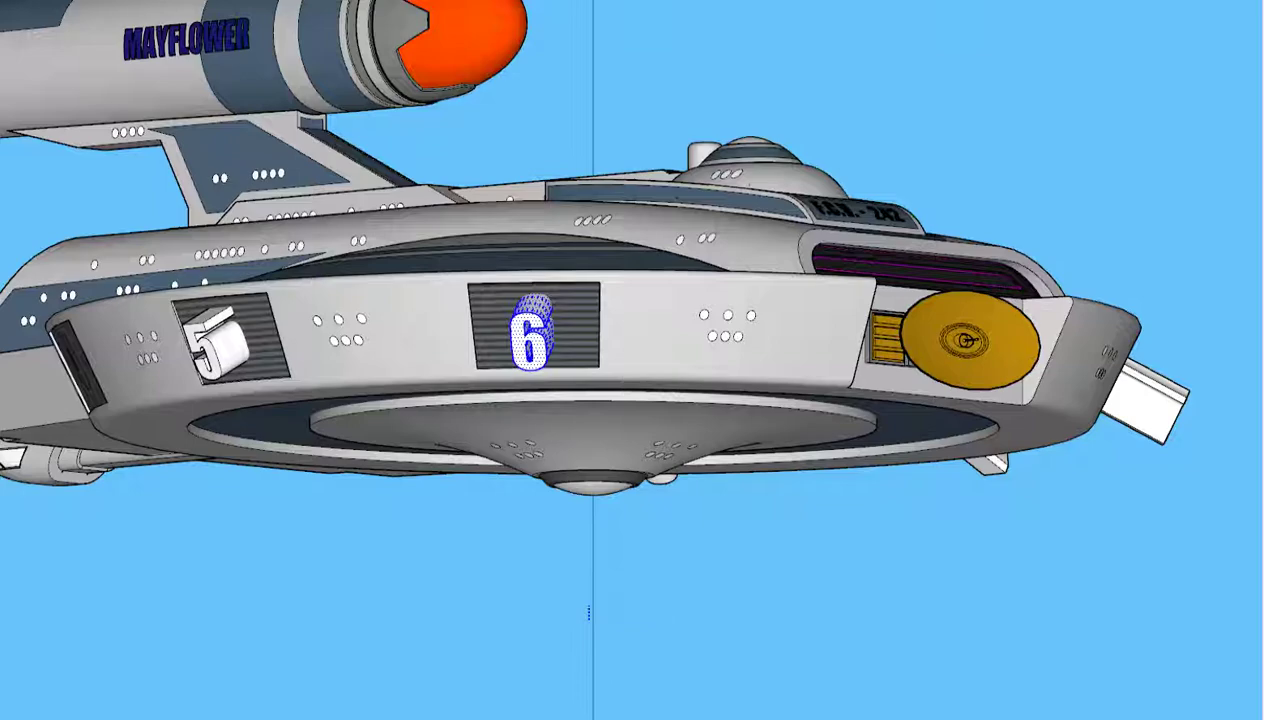
- Zoom out toward the far side of the saucer where the raised 1 numeral sits
scroll(589, 614, "down", 2)
scroll(589, 614, "down", 1)
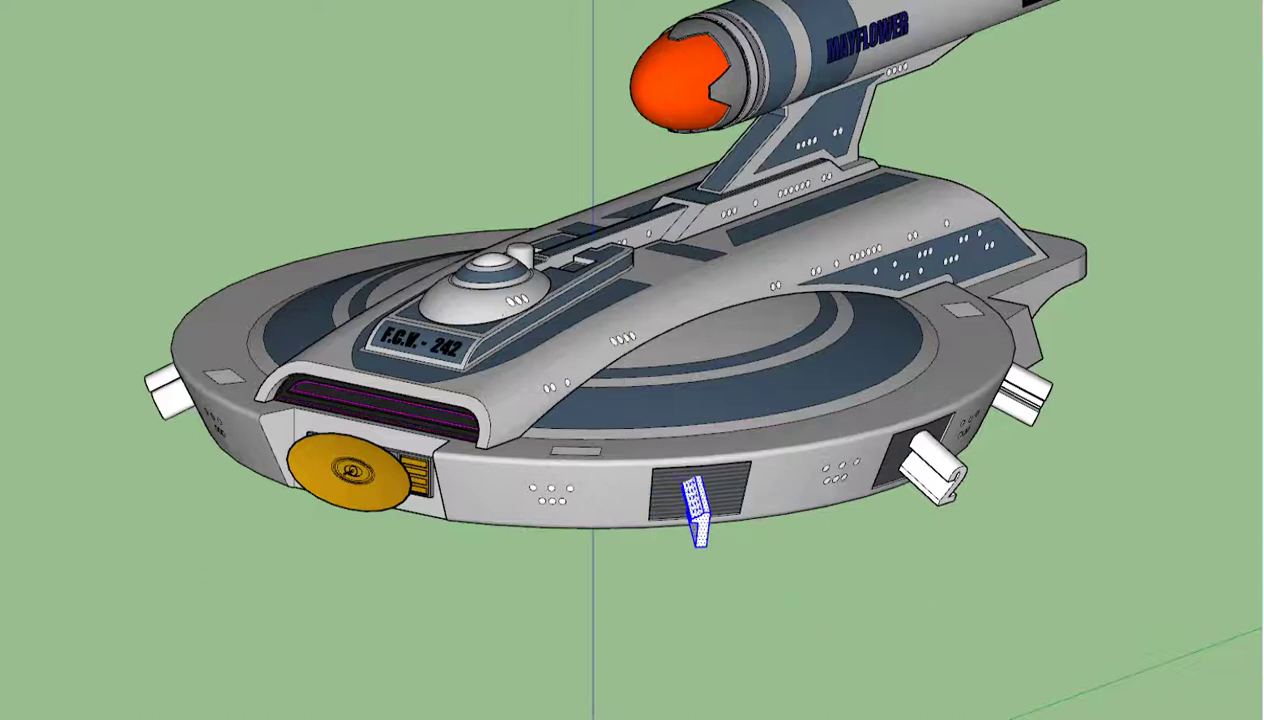
- Switch the camera to the Right standard view
key("alt+c")
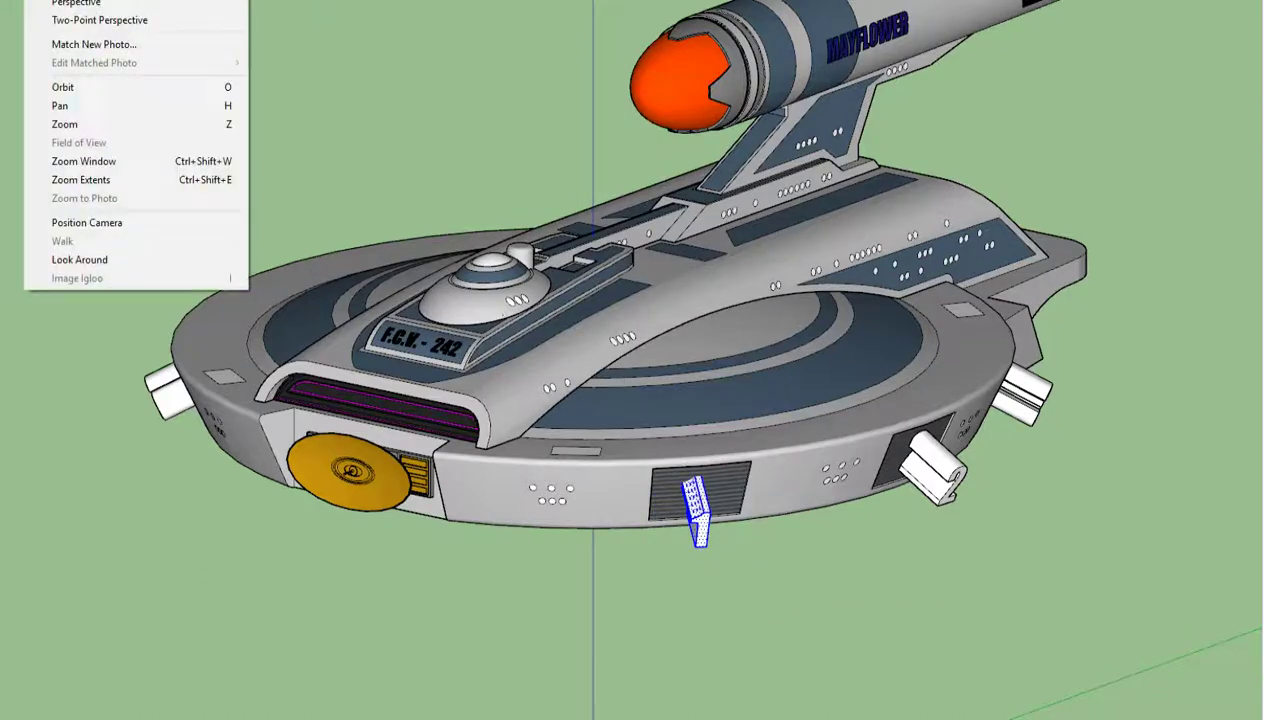
key("Right")
key("Down")
key("Down")
key("Down")
key("Up")
key("Down")
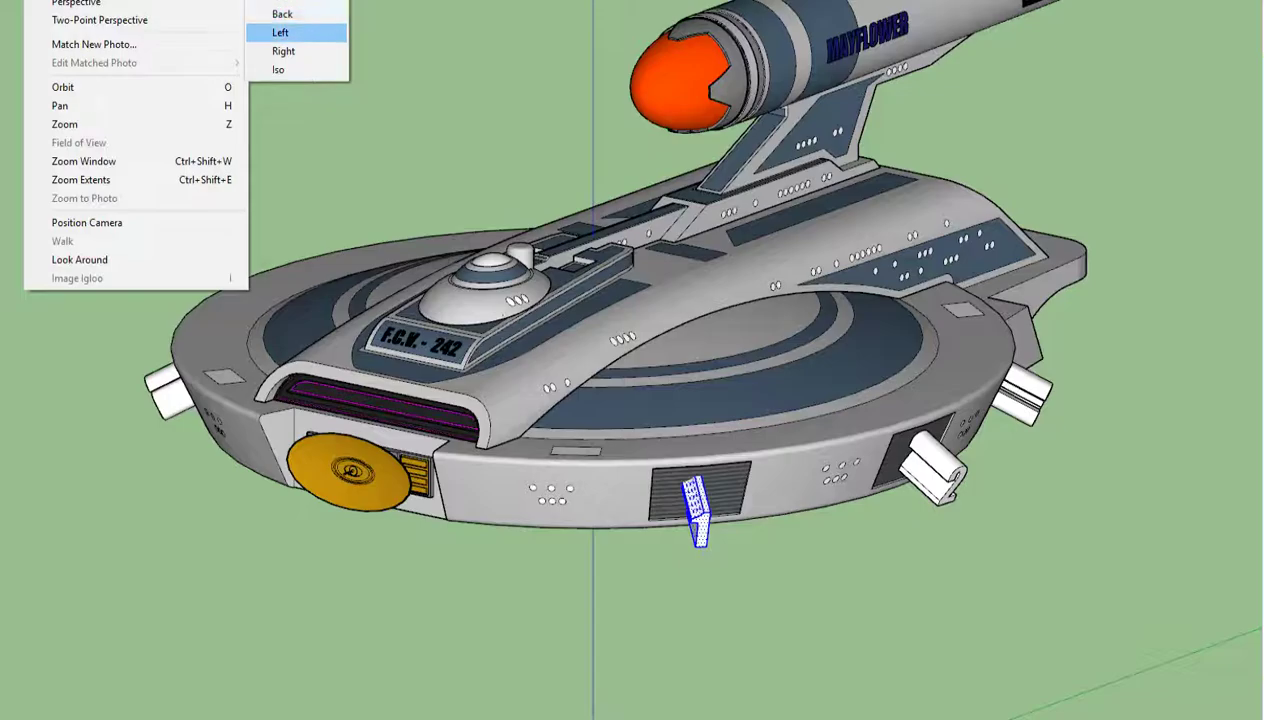
key("Down")
key("Return")
- Zoom in, orbit to an angled overhead view, and pan to centre the 2 panel
scroll(245, 510, "up", 1)
scroll(245, 510, "up", 2)
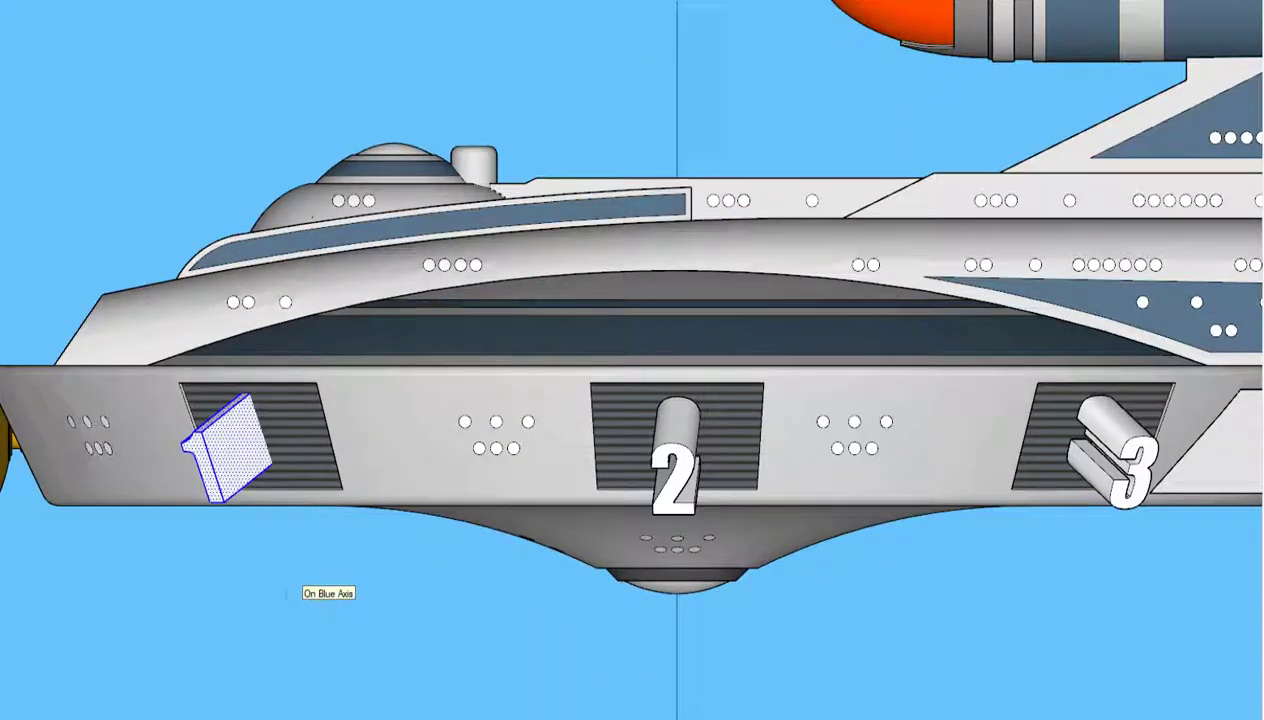
middle_click_drag(632, 360, 530, 470)
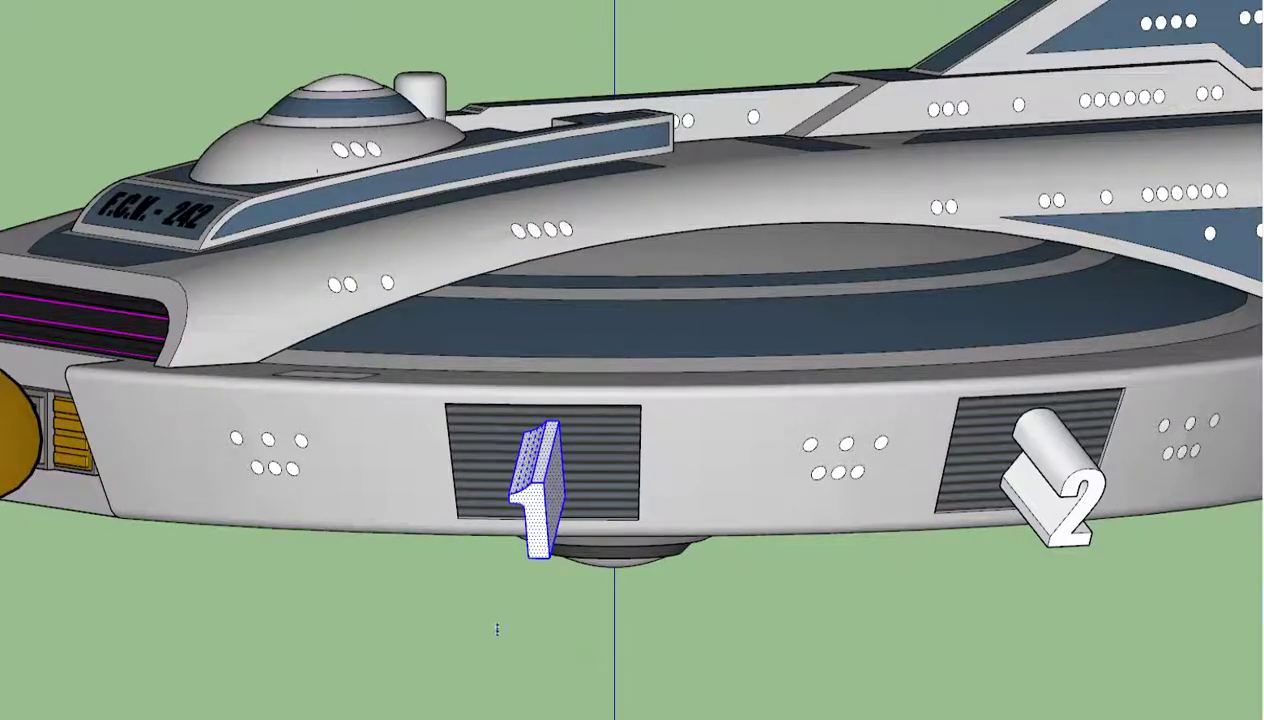
middle_click_drag(497, 629, 250, 629)
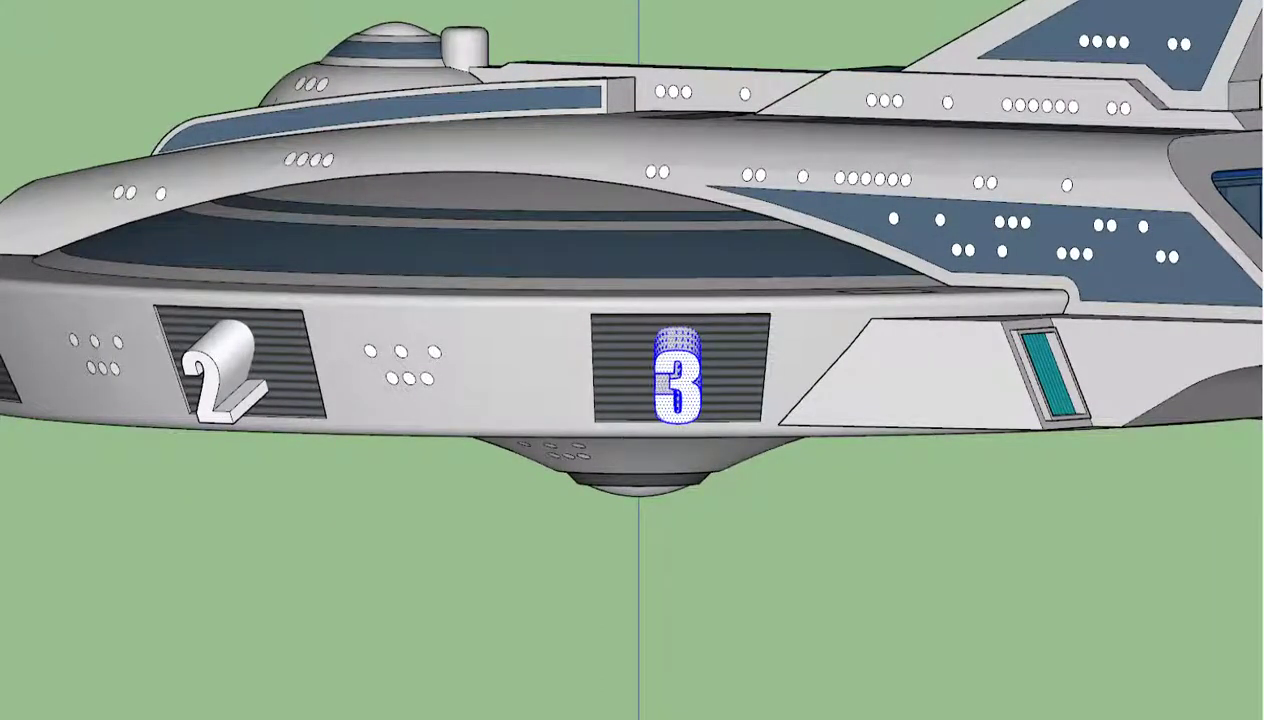
- Inside the saucer group, viewed from overhead, intersect faces with the model to imprint the 1 and 2
scroll(745, 590, "down", 2)
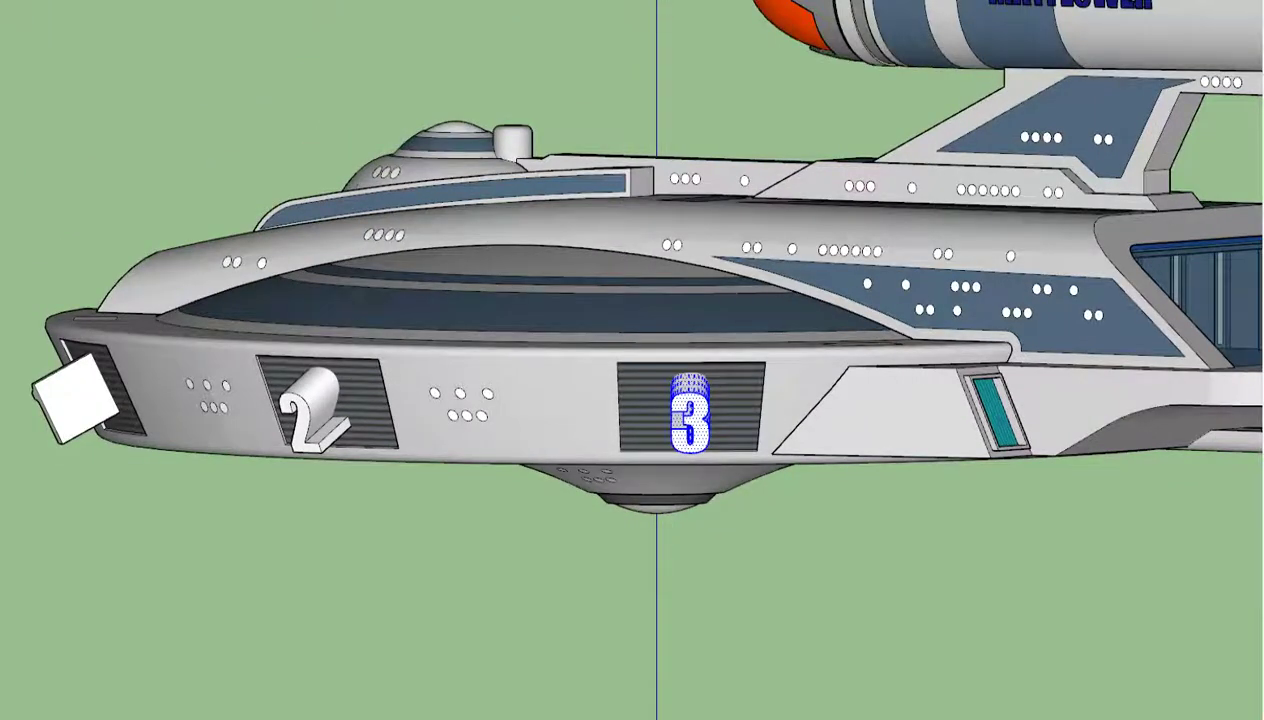
double_click(645, 420)
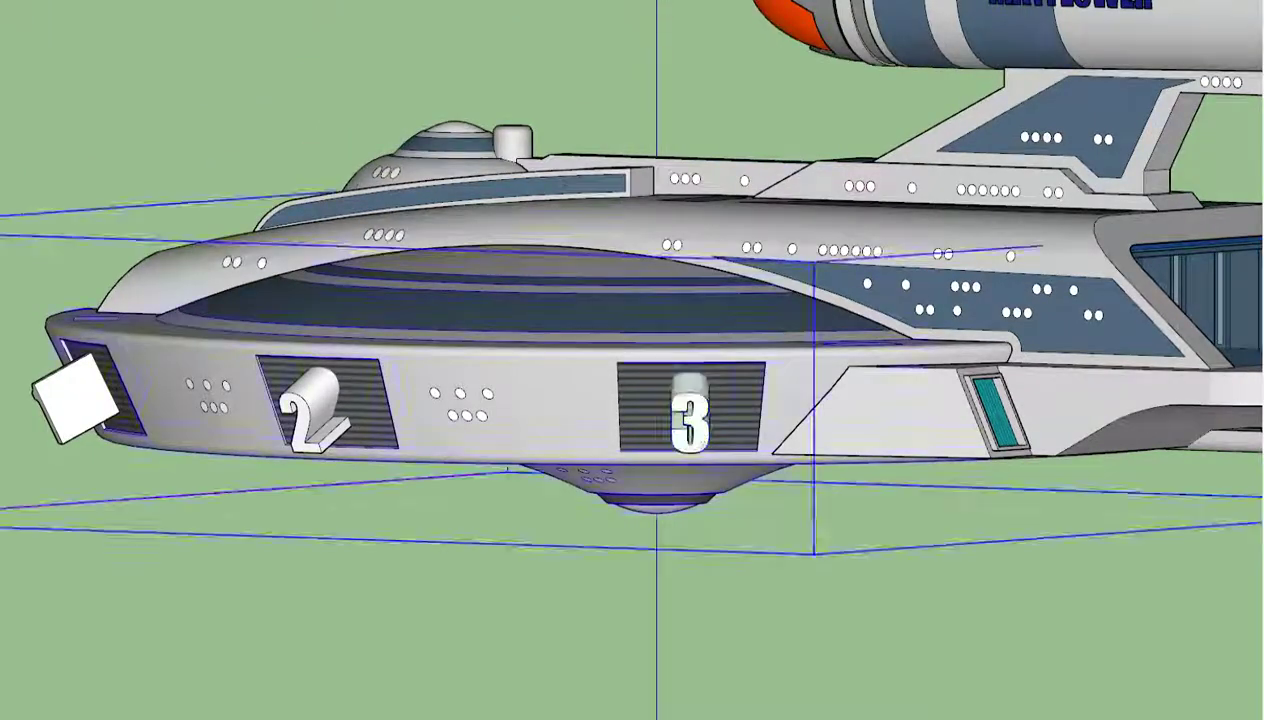
scroll(650, 410, "up", 2)
scroll(655, 410, "down", 2)
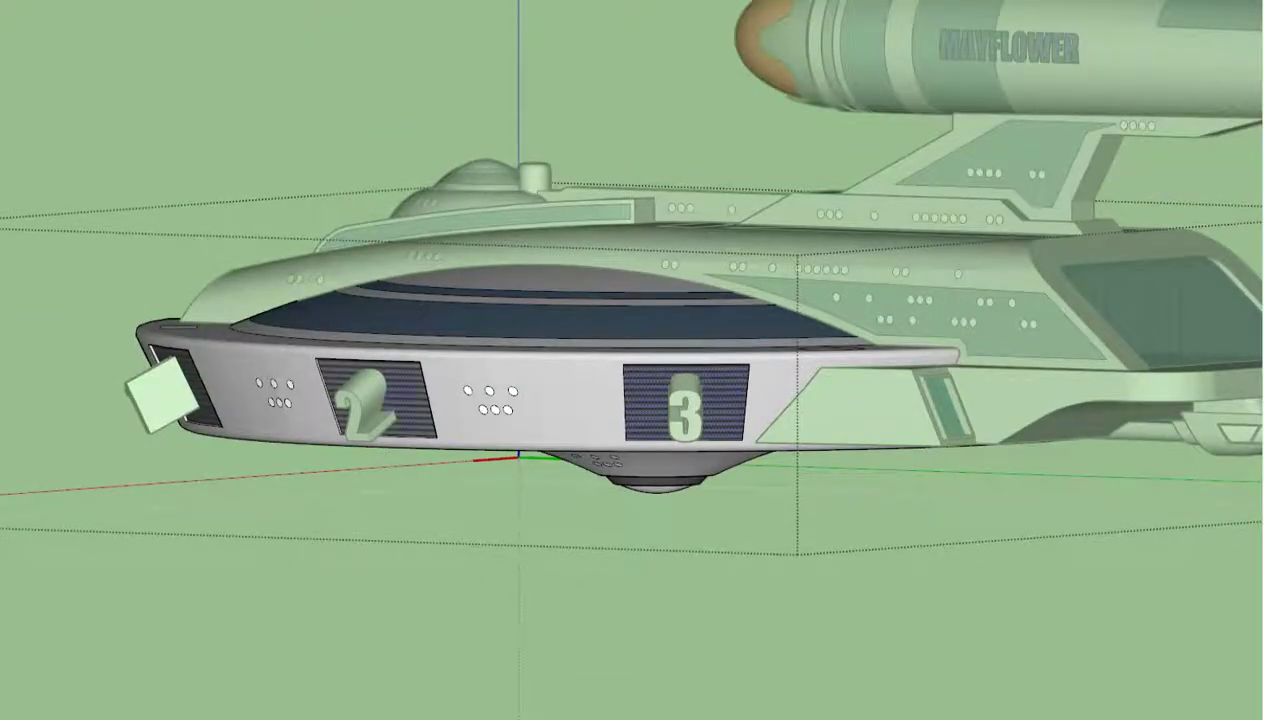
scroll(632, 400, "down", 3)
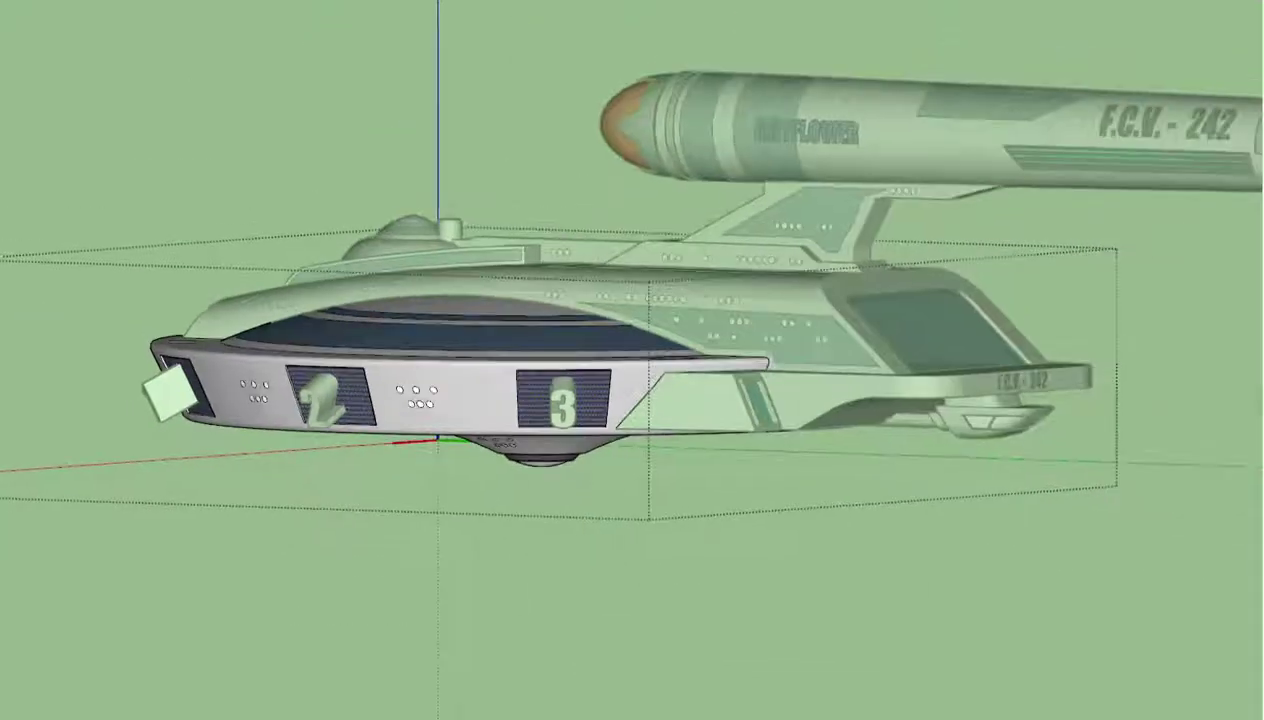
mouse_move(632, 400)
middle_mouse_down()
mouse_move(520, 500)
mouse_move(600, 480)
middle_mouse_up()
scroll(620, 515, "up", 3)
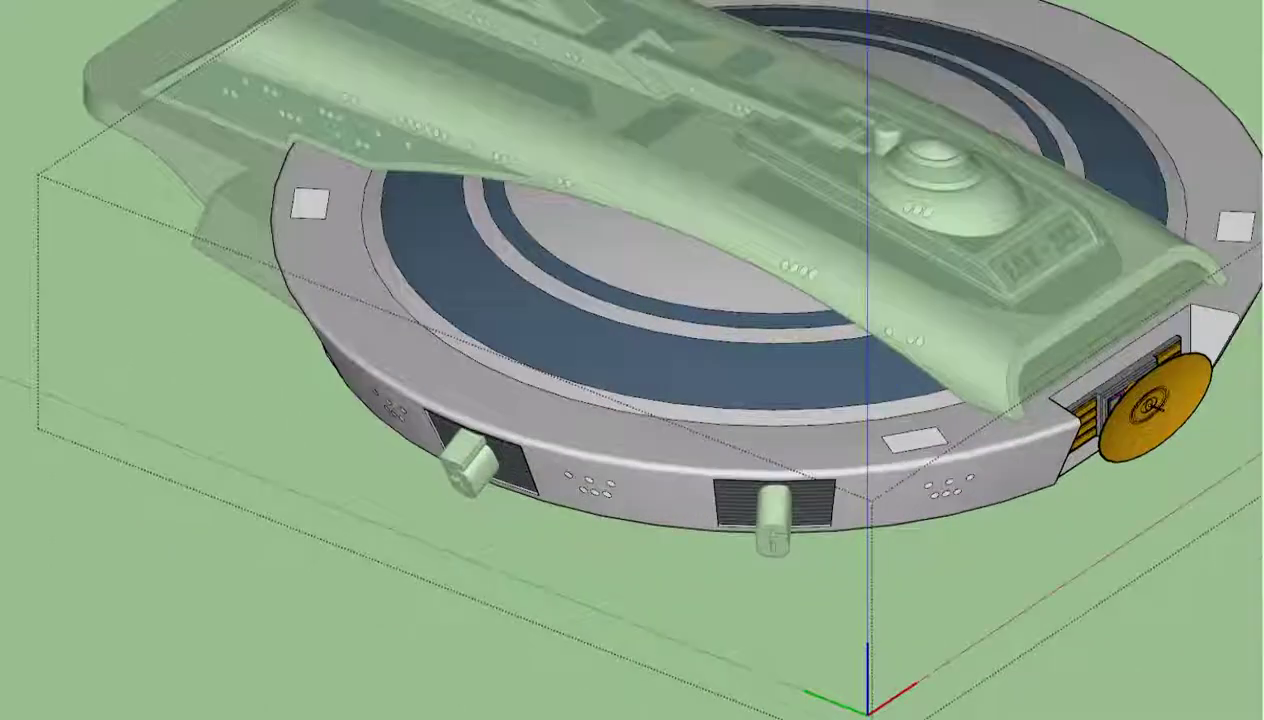
scroll(540, 510, "up", 1)
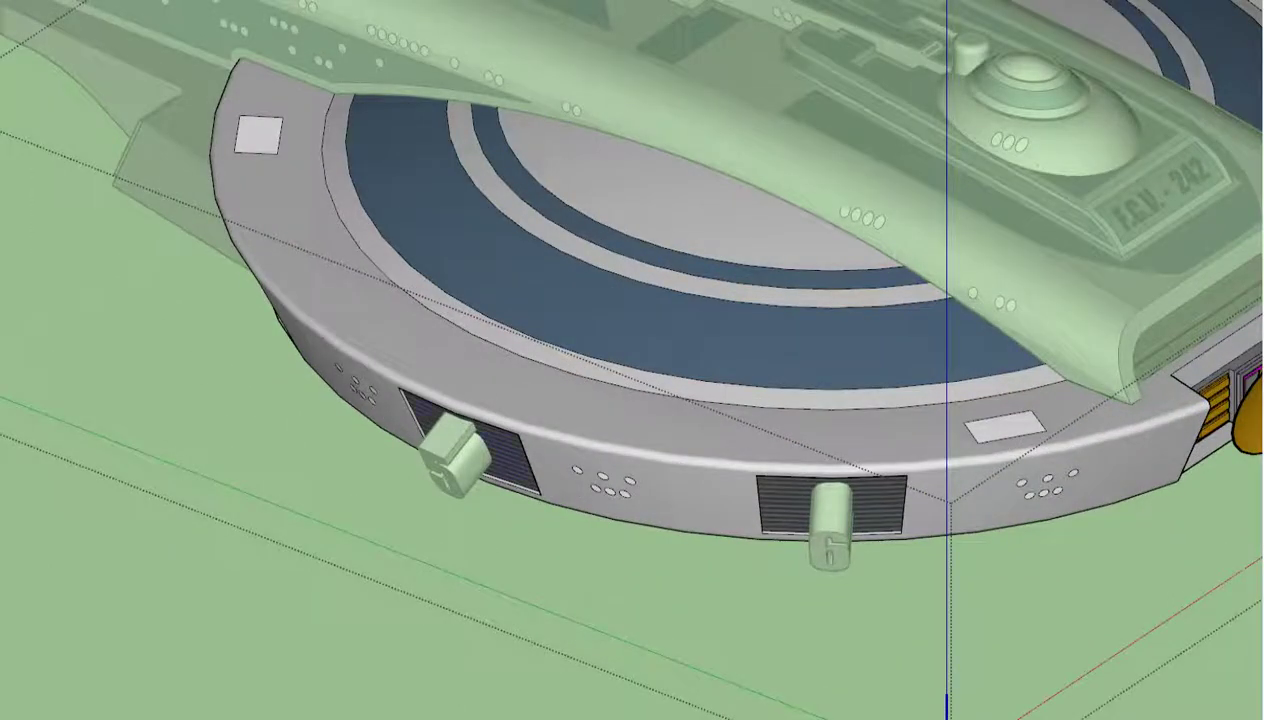
right_click(800, 180)
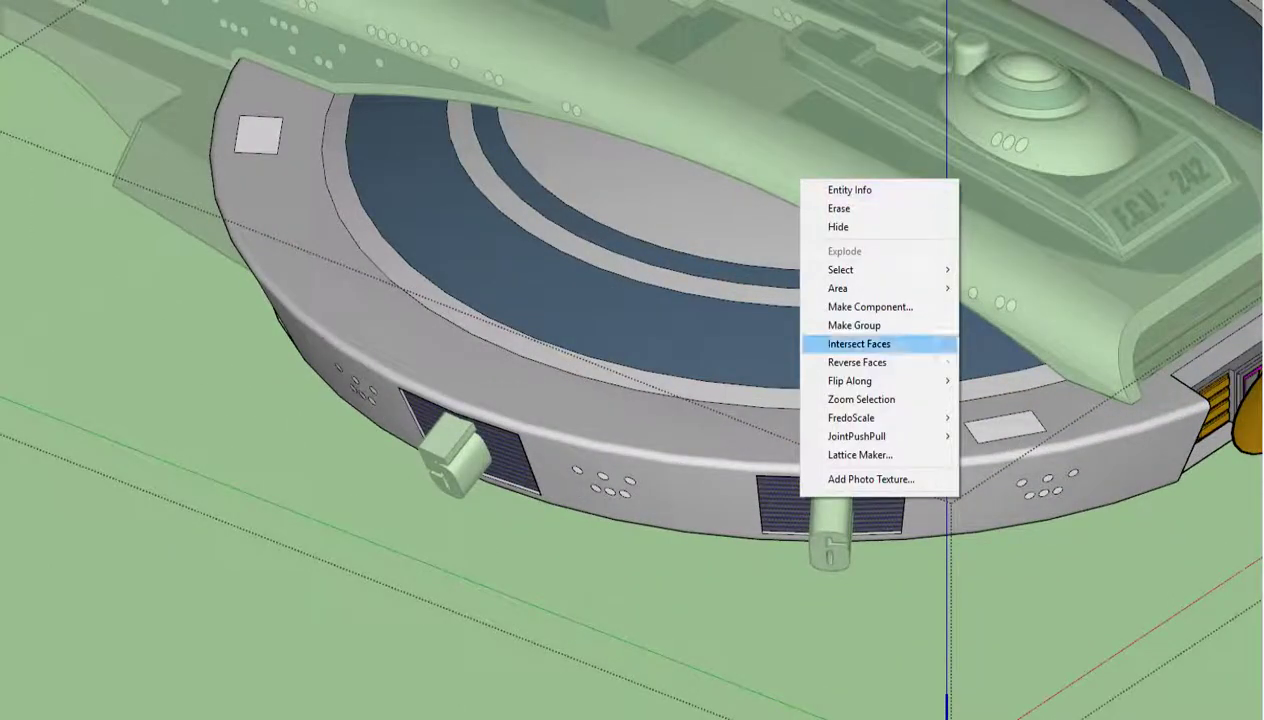
left_click(995, 343)
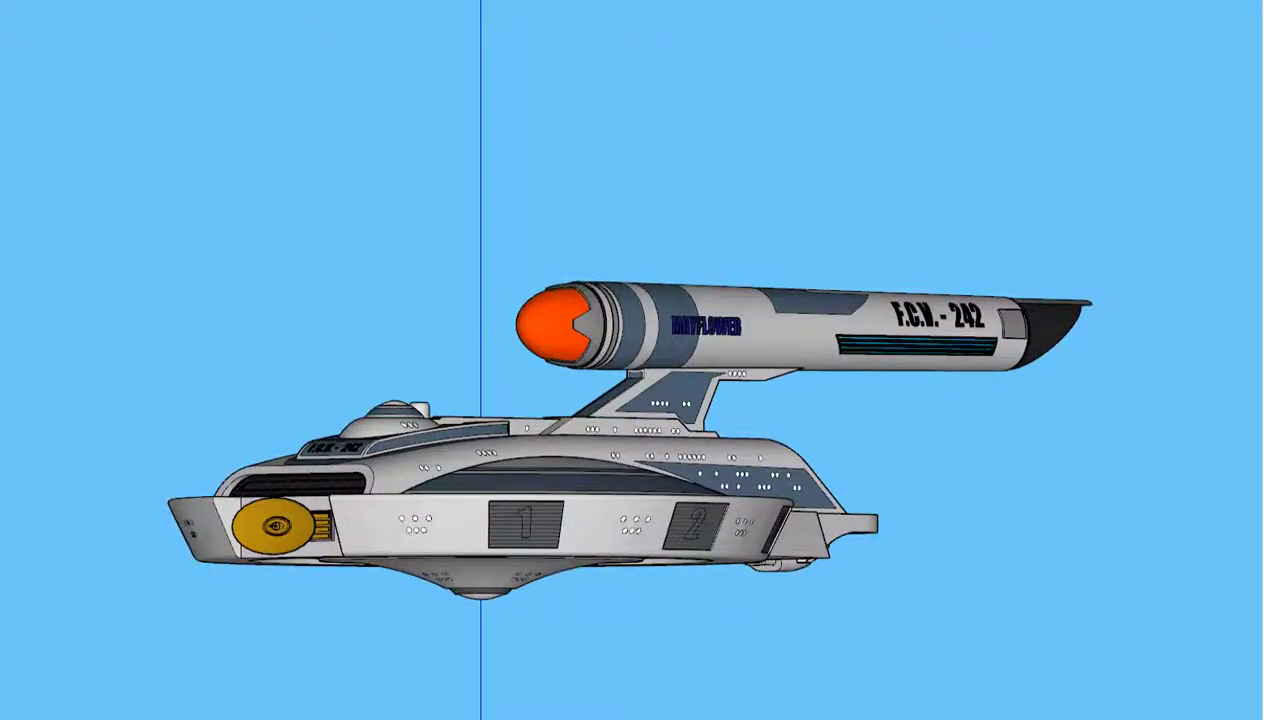
- Bring up the File menu and dismiss it without choosing a command
key("alt+f")
key("Escape")
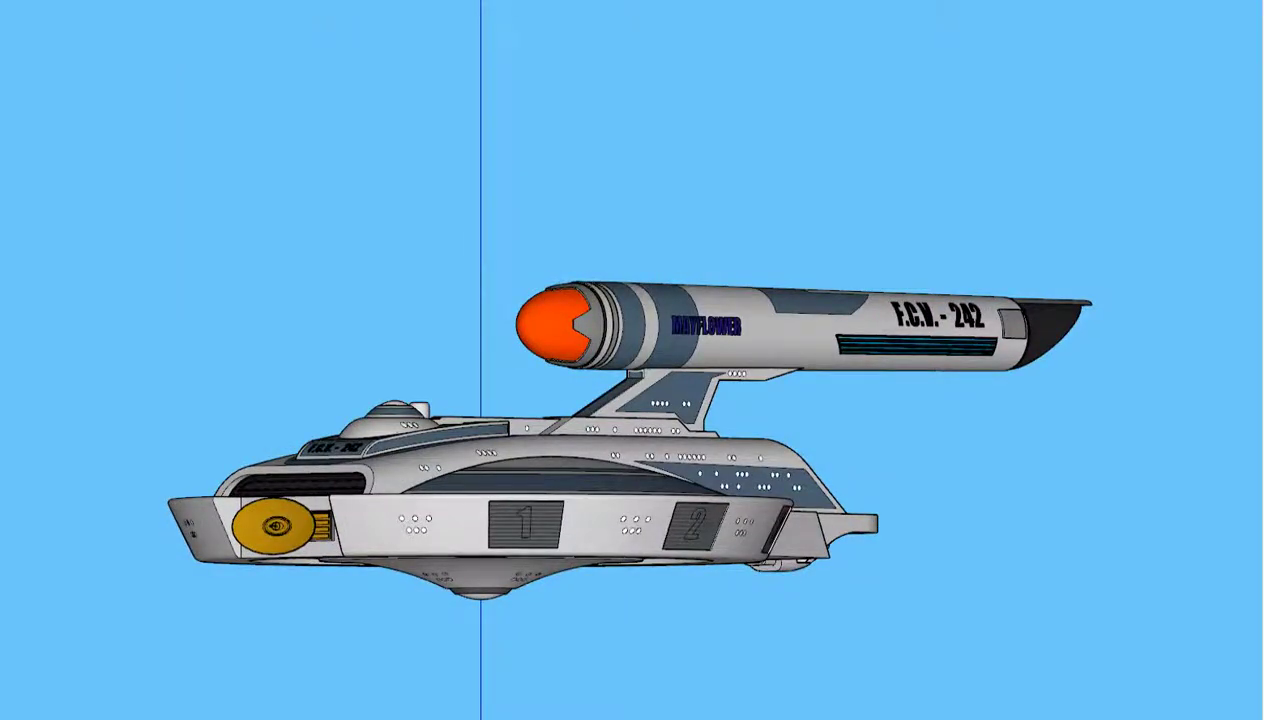